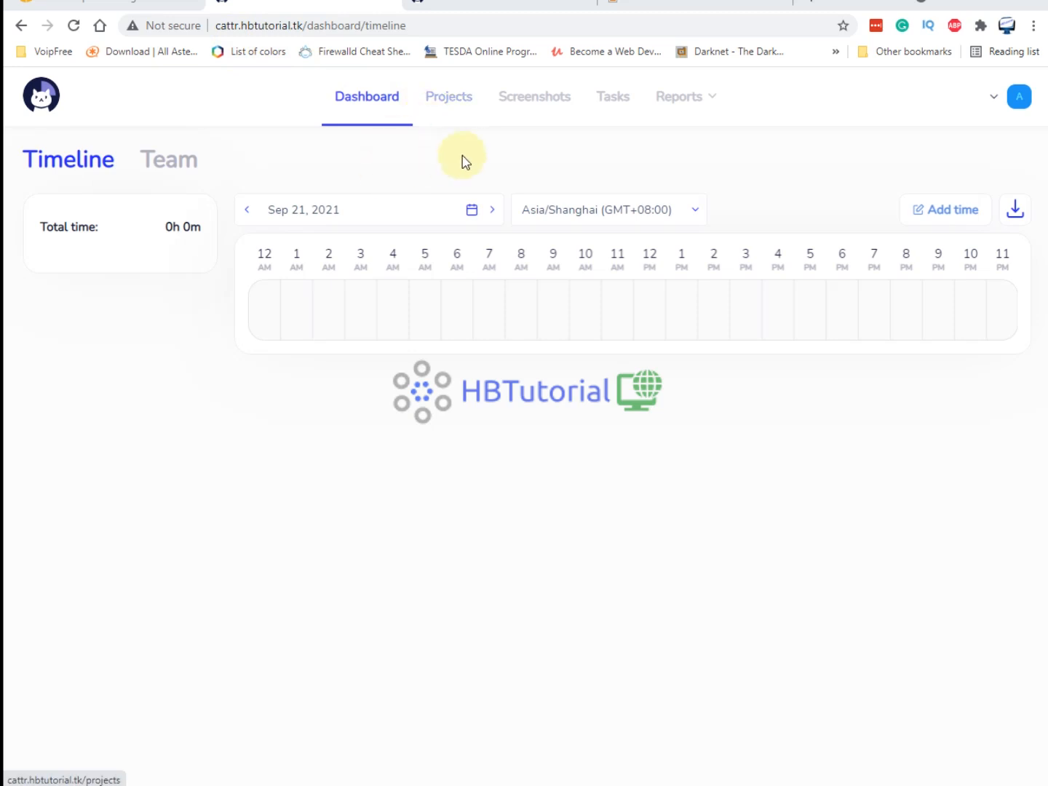
Read through the What is Cattr description on the Cattr homepage, then return to the dashboard.
{"action": "left_click", "coordinate": [452, 8]}
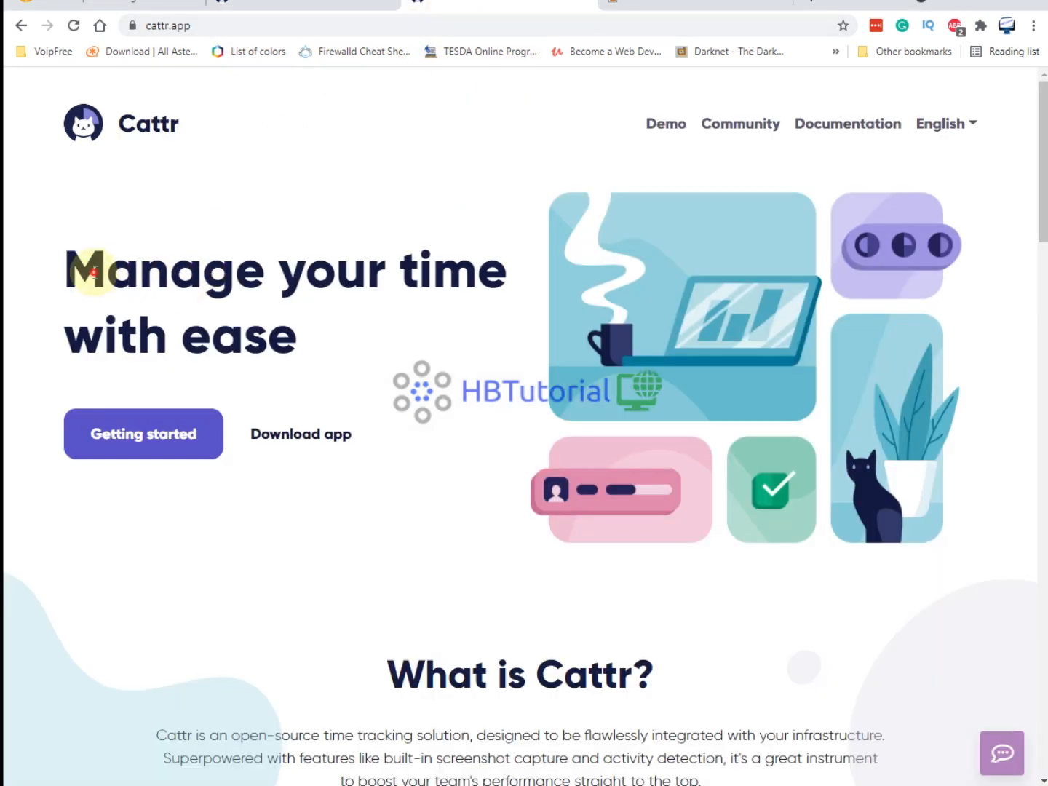
{"action": "left_click_drag", "start_coordinate": [107, 271], "coordinate": [502, 277]}
{"action": "scroll", "coordinate": [486, 368], "scroll_direction": "down", "scroll_amount": 1}
{"action": "scroll", "coordinate": [489, 379], "scroll_direction": "down", "scroll_amount": 5}
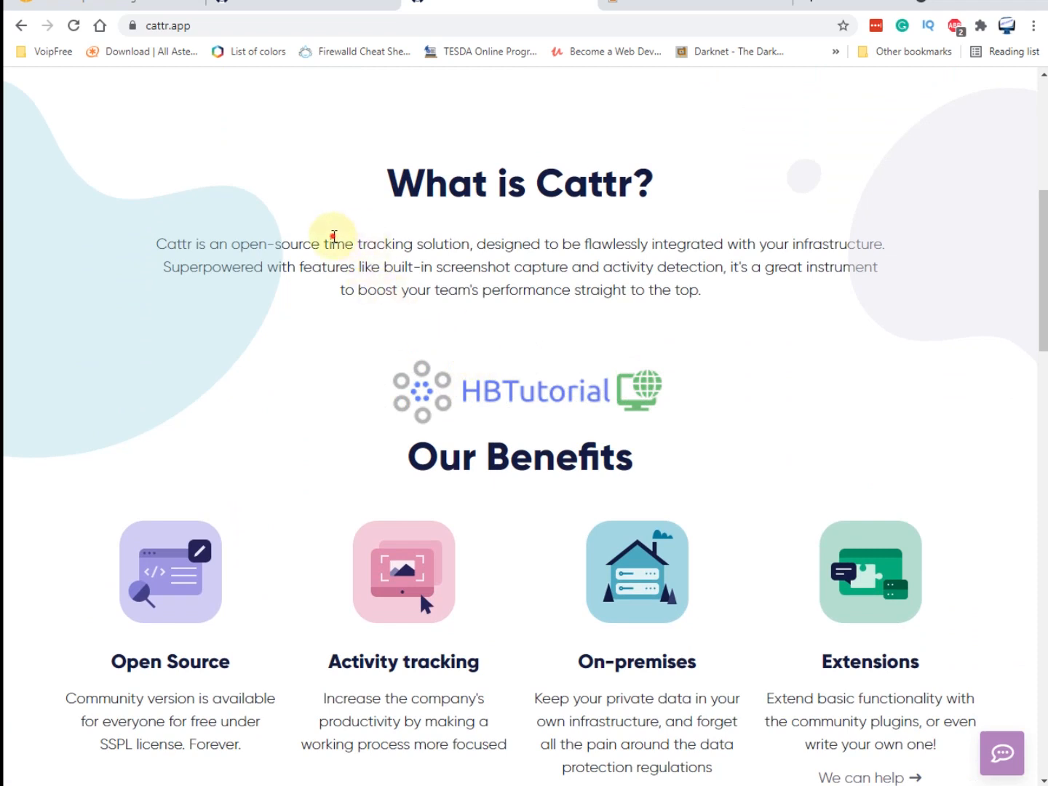
{"action": "left_click_drag", "start_coordinate": [333, 234], "coordinate": [675, 240]}
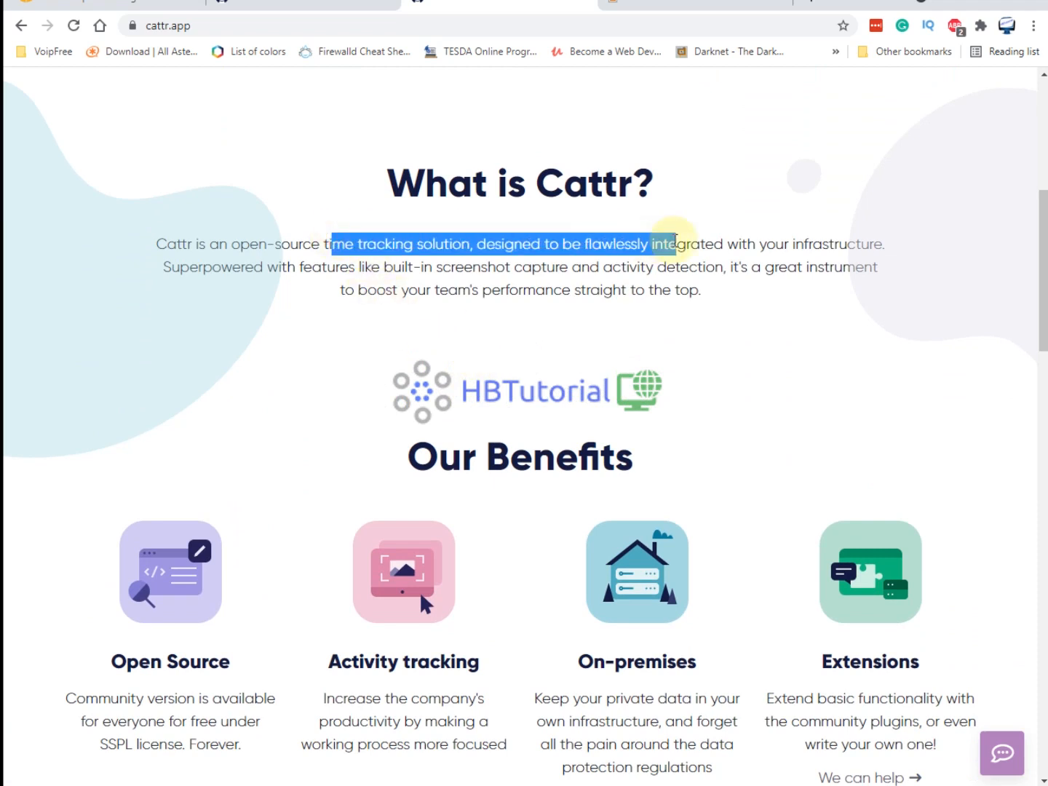
{"action": "scroll", "coordinate": [707, 356], "scroll_direction": "down", "scroll_amount": 2}
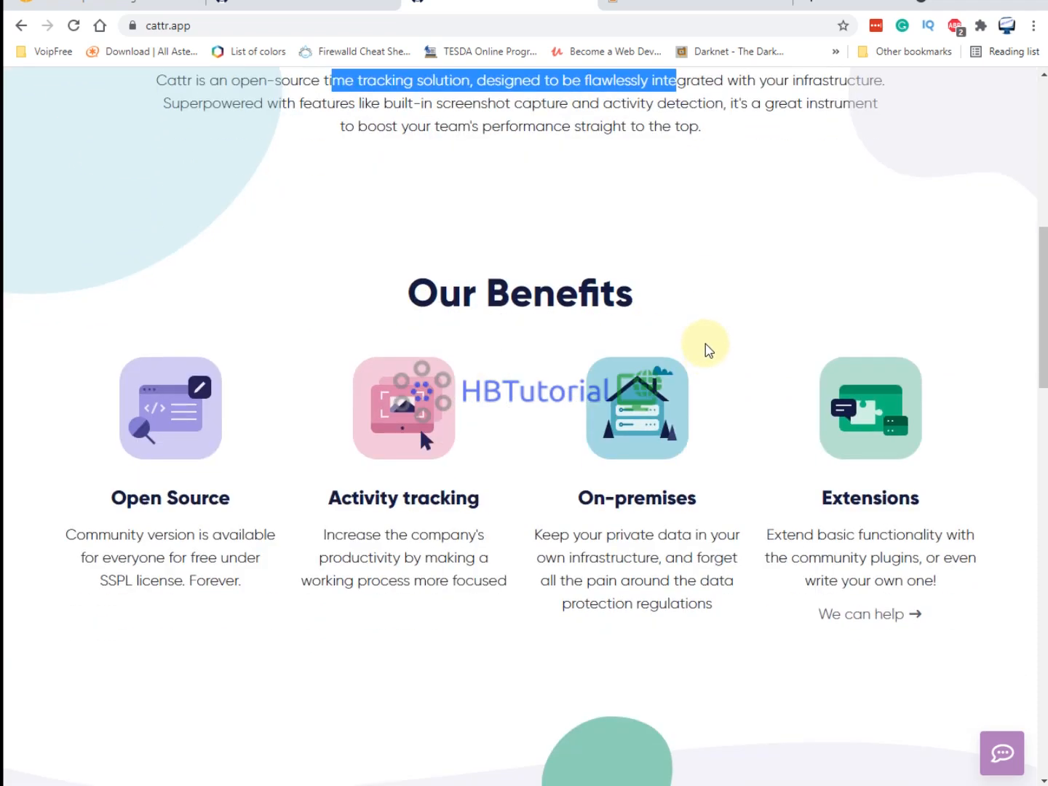
{"action": "scroll", "coordinate": [705, 344], "scroll_direction": "down", "scroll_amount": 10}
{"action": "scroll", "coordinate": [698, 384], "scroll_direction": "down", "scroll_amount": 6}
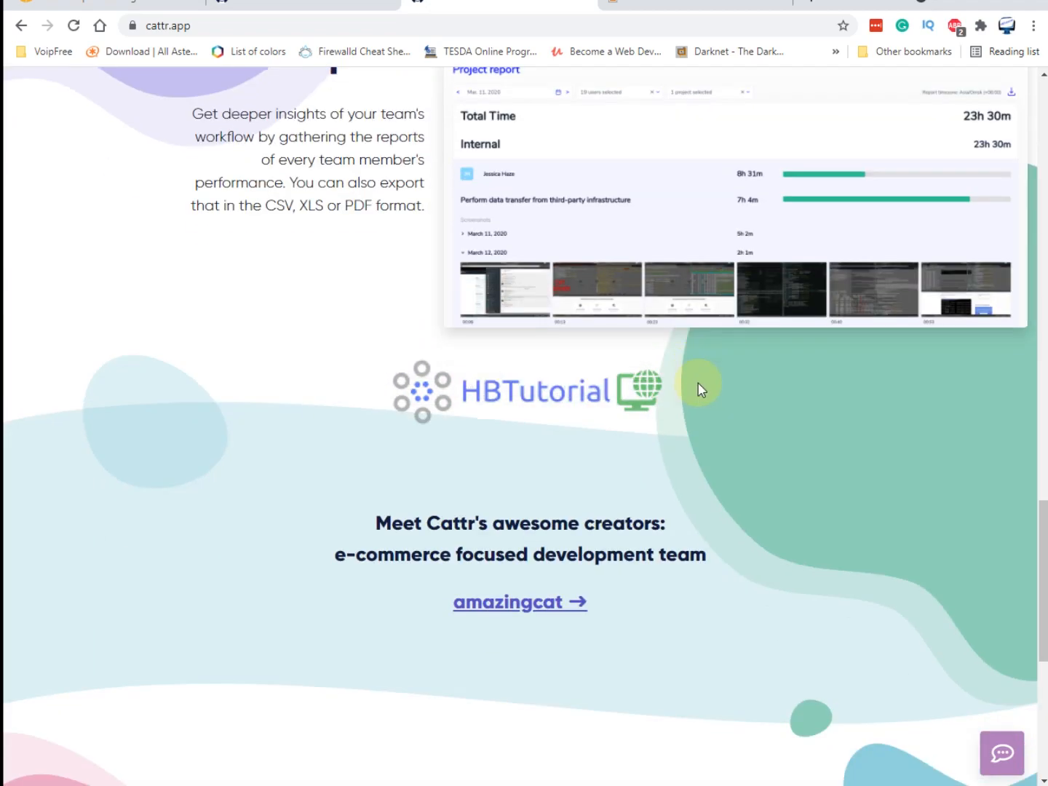
{"action": "scroll", "coordinate": [710, 375], "scroll_direction": "down", "scroll_amount": 7}
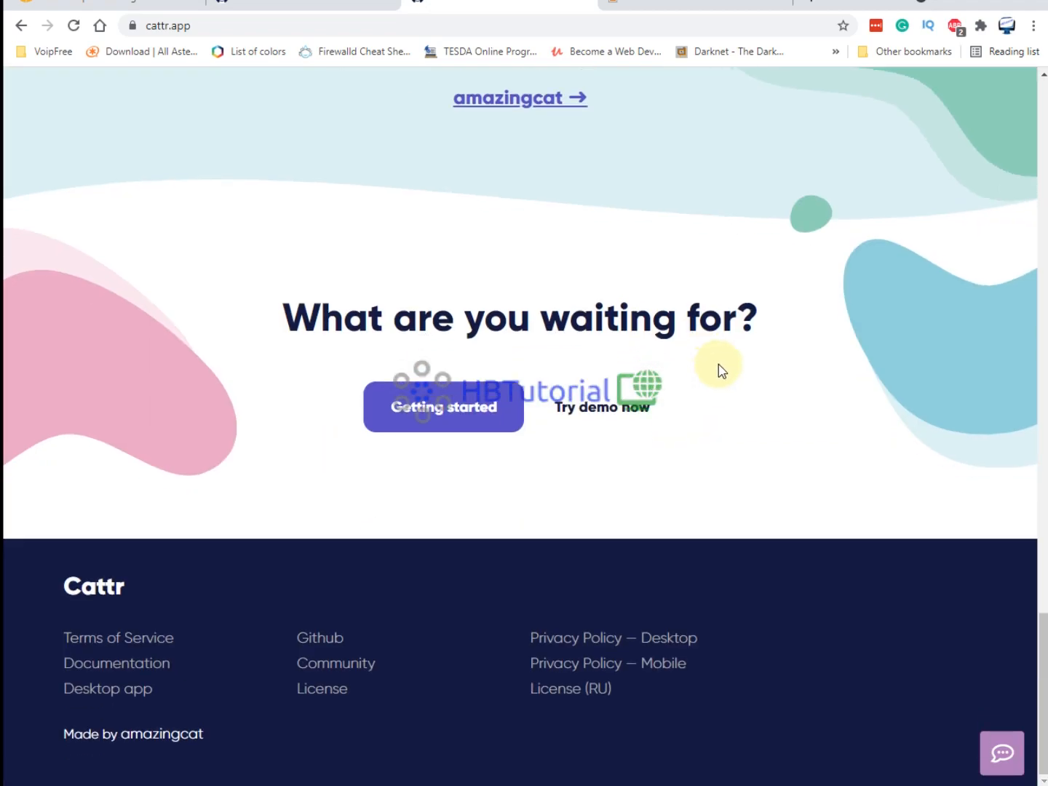
{"action": "scroll", "coordinate": [724, 320], "scroll_direction": "up", "scroll_amount": 6}
{"action": "scroll", "coordinate": [726, 333], "scroll_direction": "up", "scroll_amount": 11}
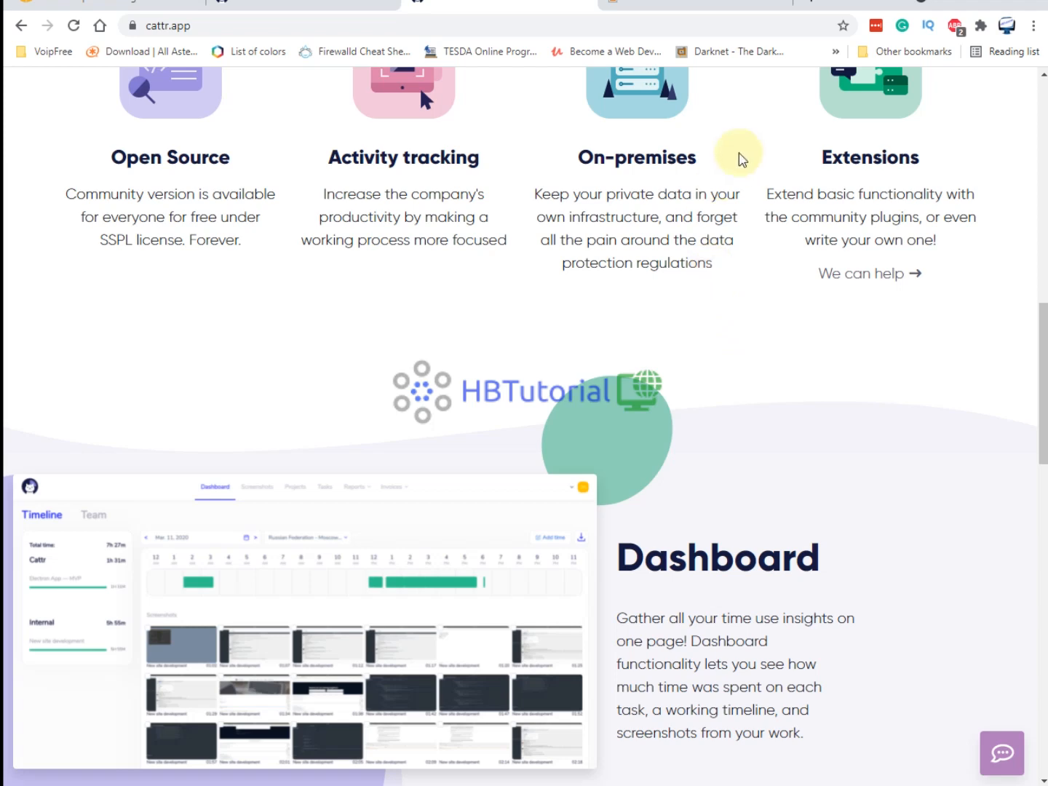
{"action": "scroll", "coordinate": [763, 276], "scroll_direction": "up", "scroll_amount": 5}
{"action": "scroll", "coordinate": [791, 422], "scroll_direction": "up", "scroll_amount": 7}
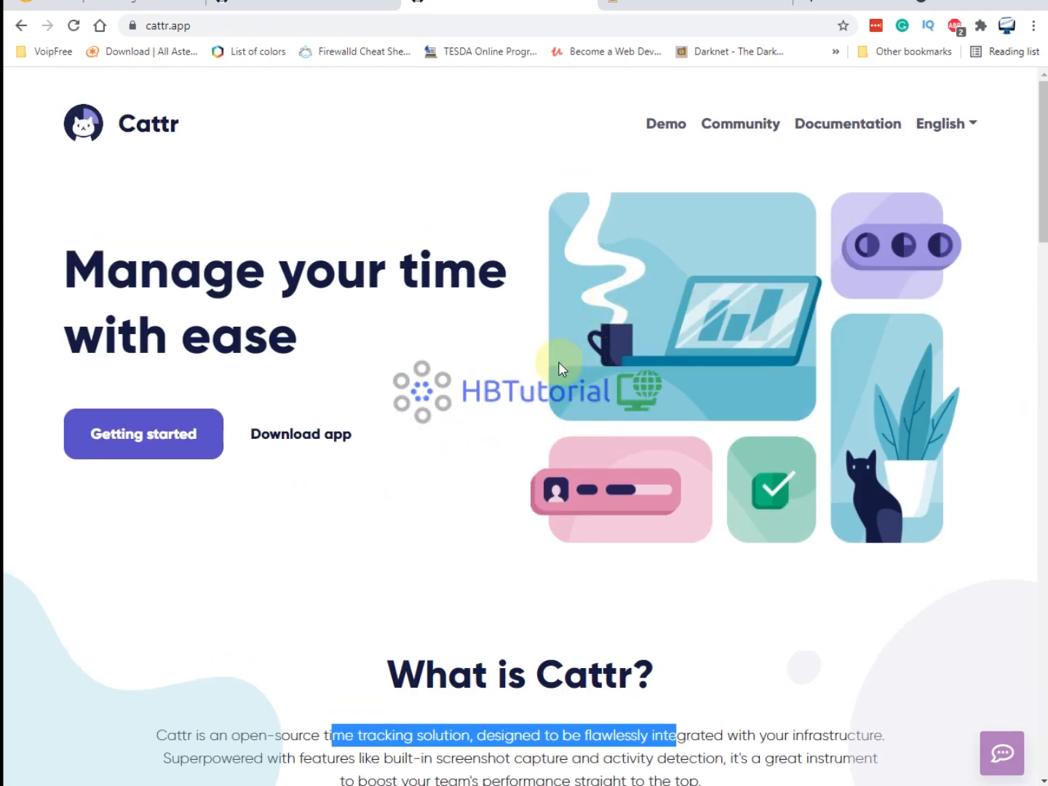
{"action": "scroll", "coordinate": [560, 362], "scroll_direction": "down", "scroll_amount": 5}
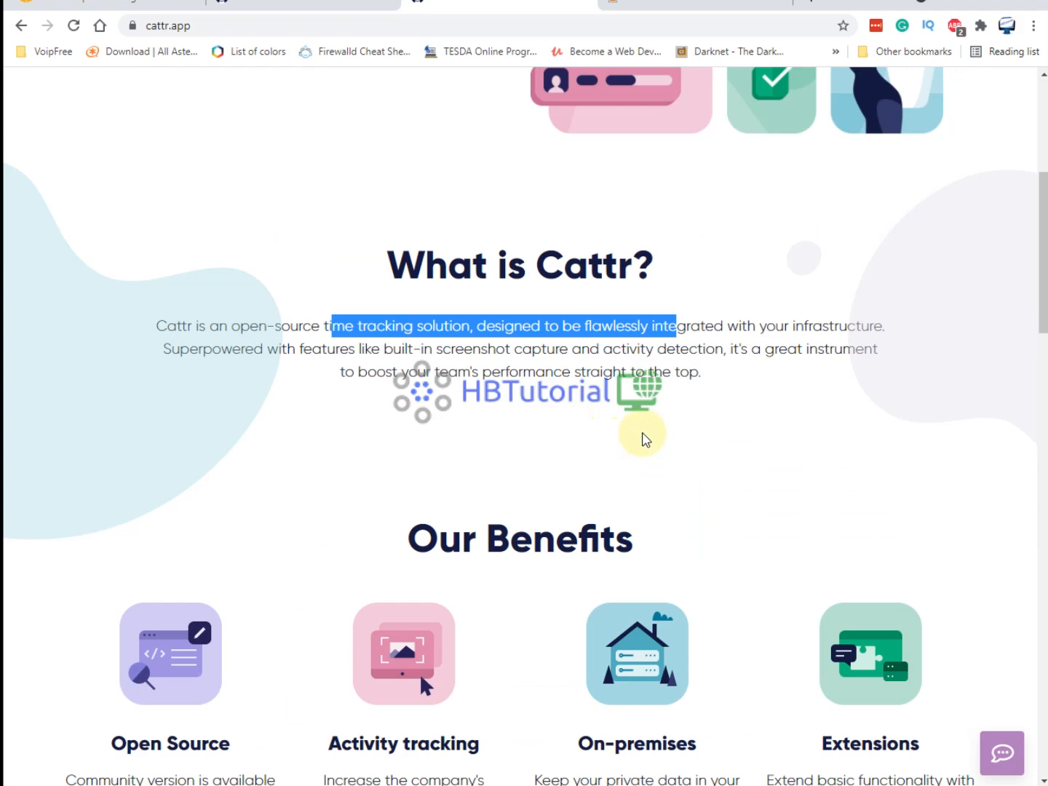
{"action": "scroll", "coordinate": [641, 436], "scroll_direction": "down", "scroll_amount": 16}
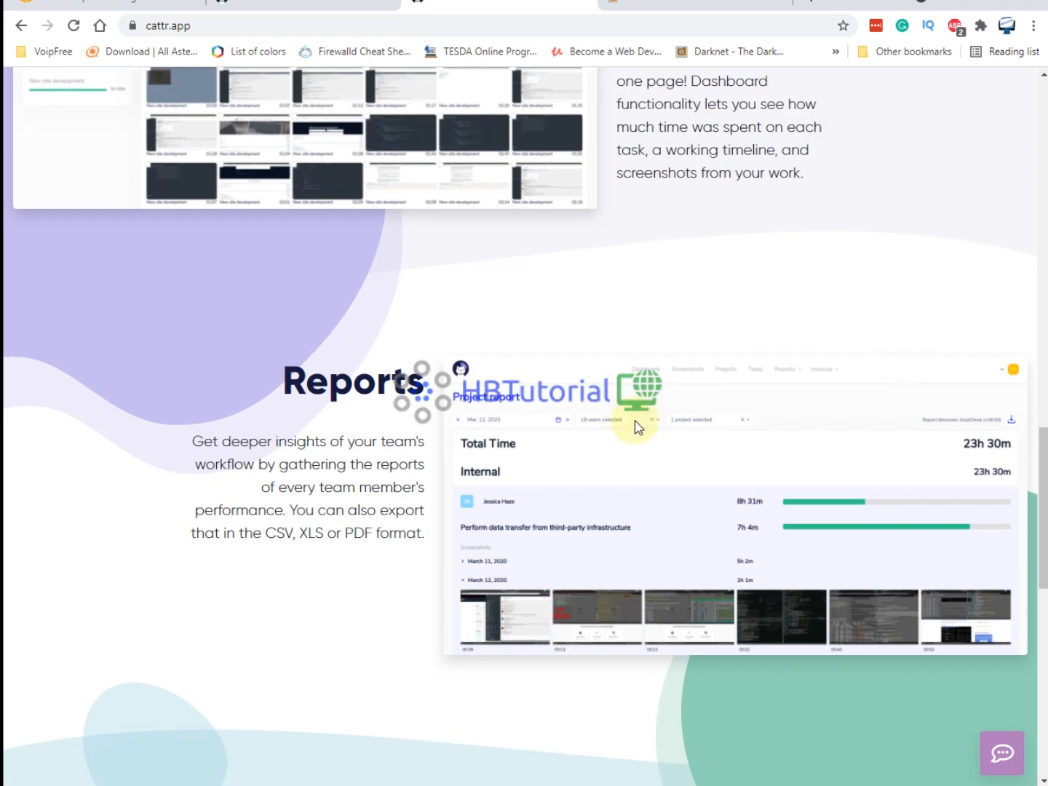
{"action": "scroll", "coordinate": [629, 416], "scroll_direction": "up", "scroll_amount": 9}
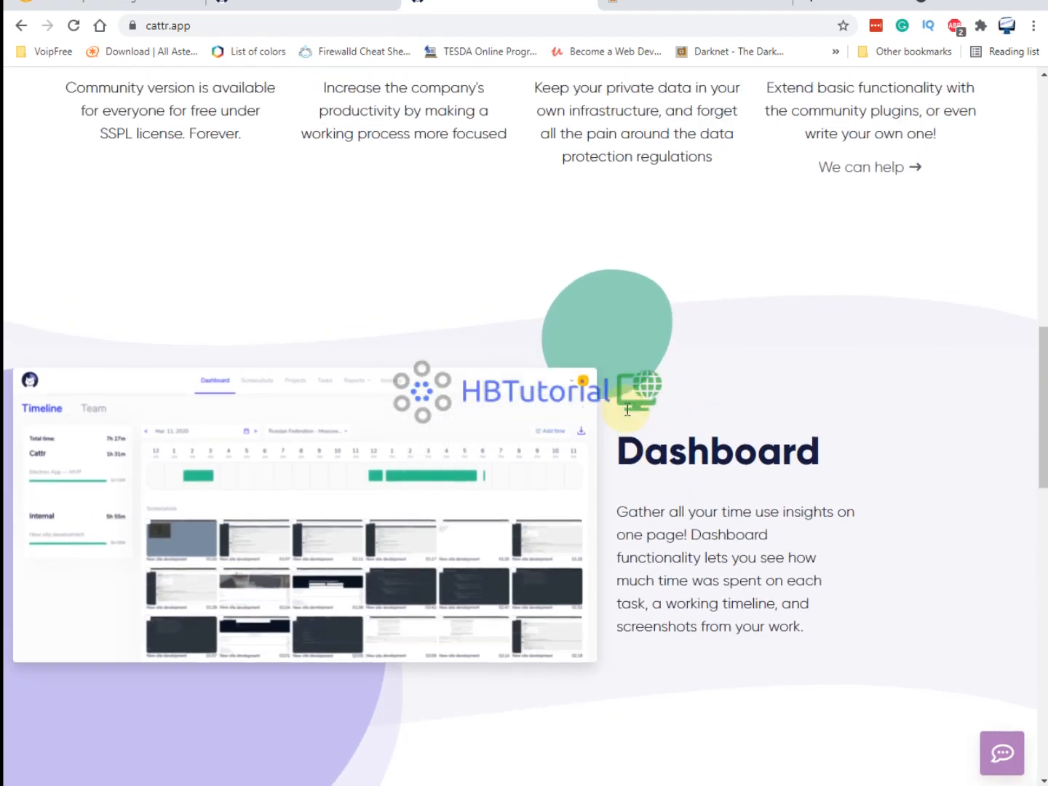
{"action": "scroll", "coordinate": [626, 409], "scroll_direction": "up", "scroll_amount": 10}
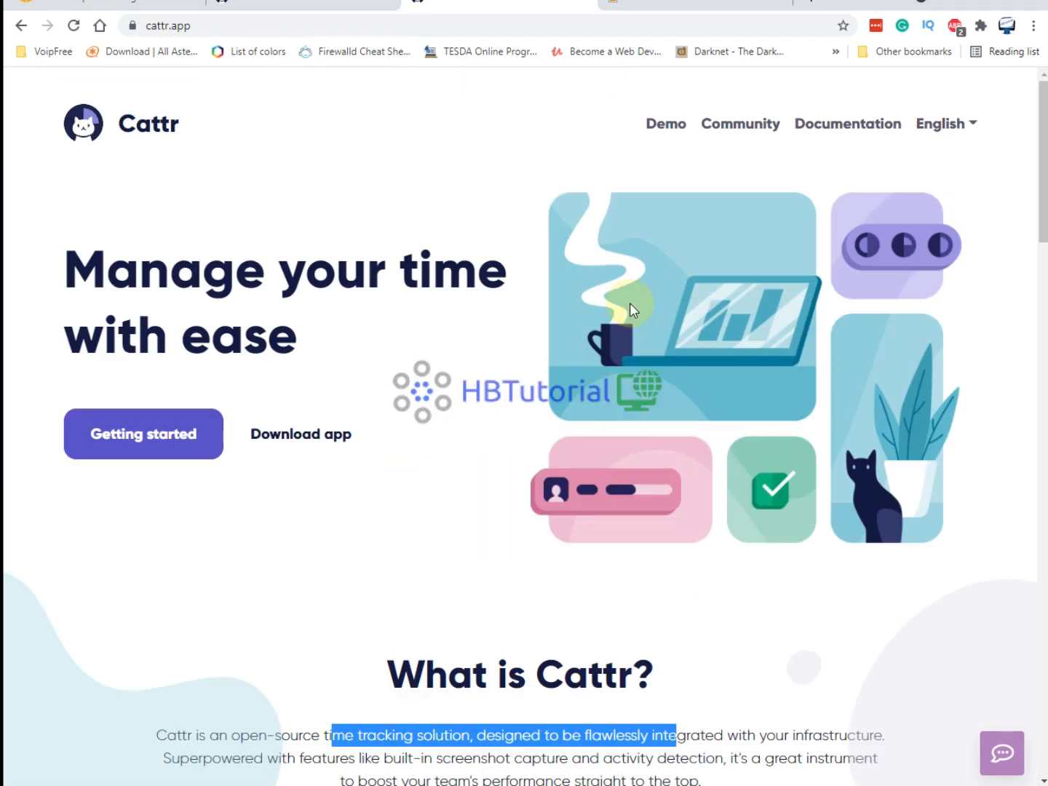
{"action": "left_click", "coordinate": [352, 15]}
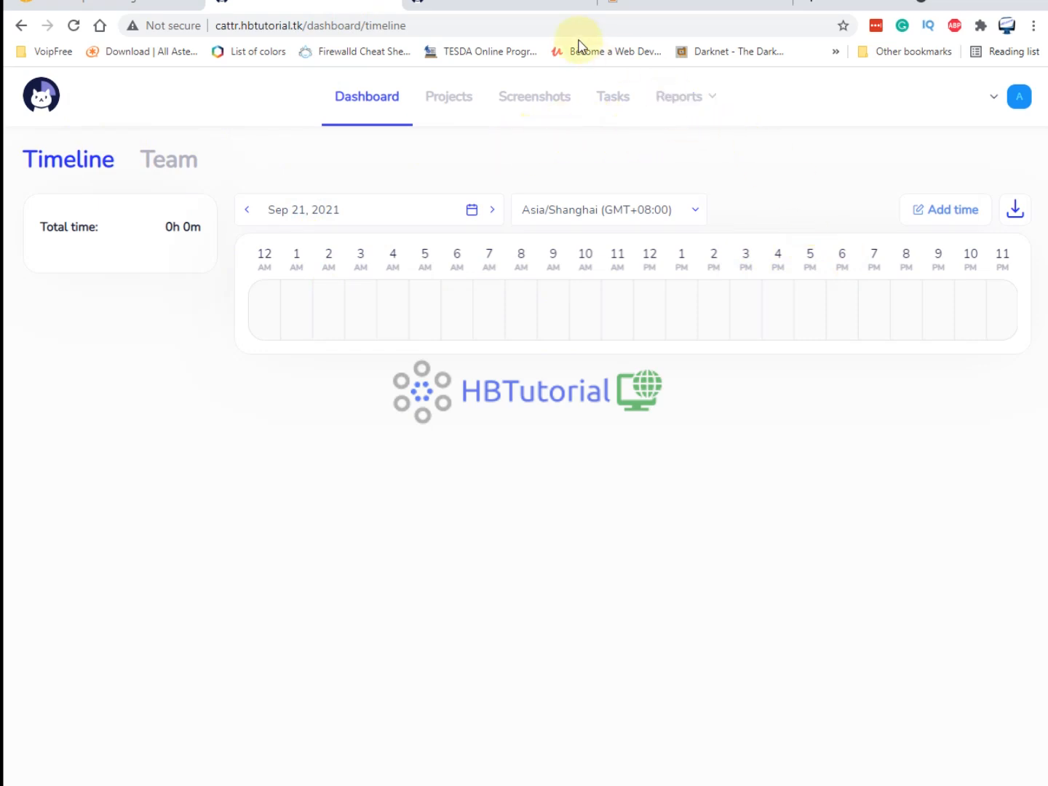
Open the Cattr documentation in a new tab, browse its sidebar, and return to the dashboard timeline.
{"action": "left_click", "coordinate": [528, 9]}
{"action": "left_click", "coordinate": [847, 129]}
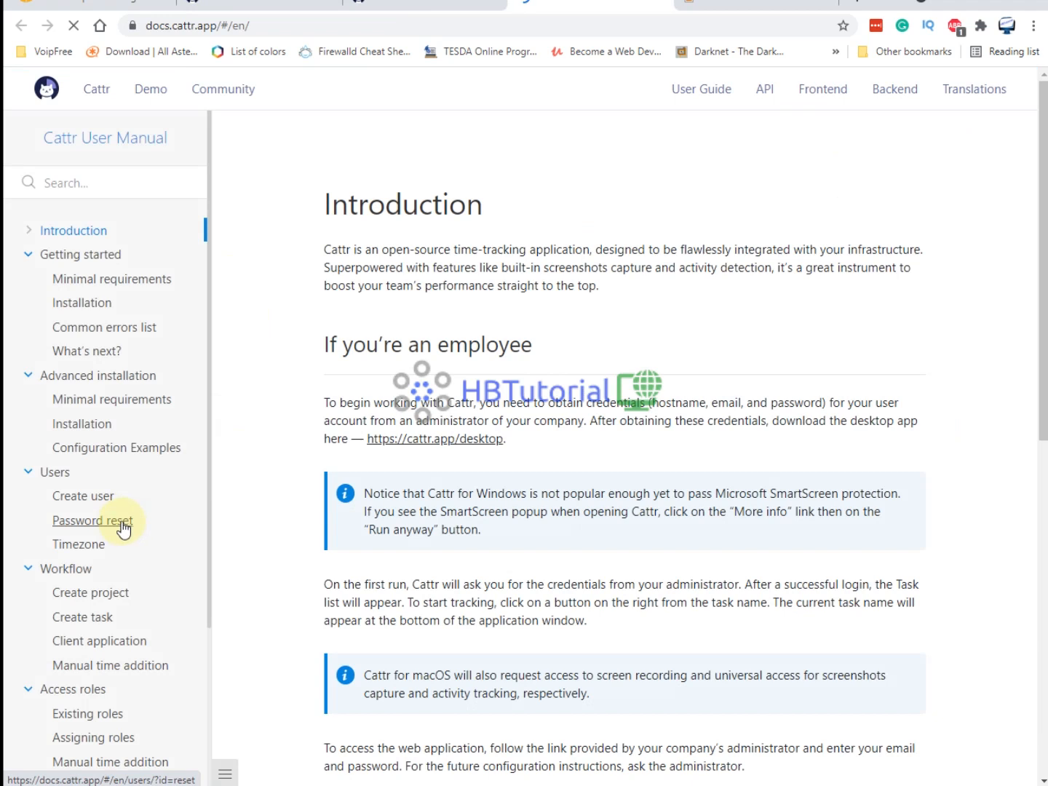
{"action": "scroll", "coordinate": [72, 524], "scroll_direction": "down", "scroll_amount": 1}
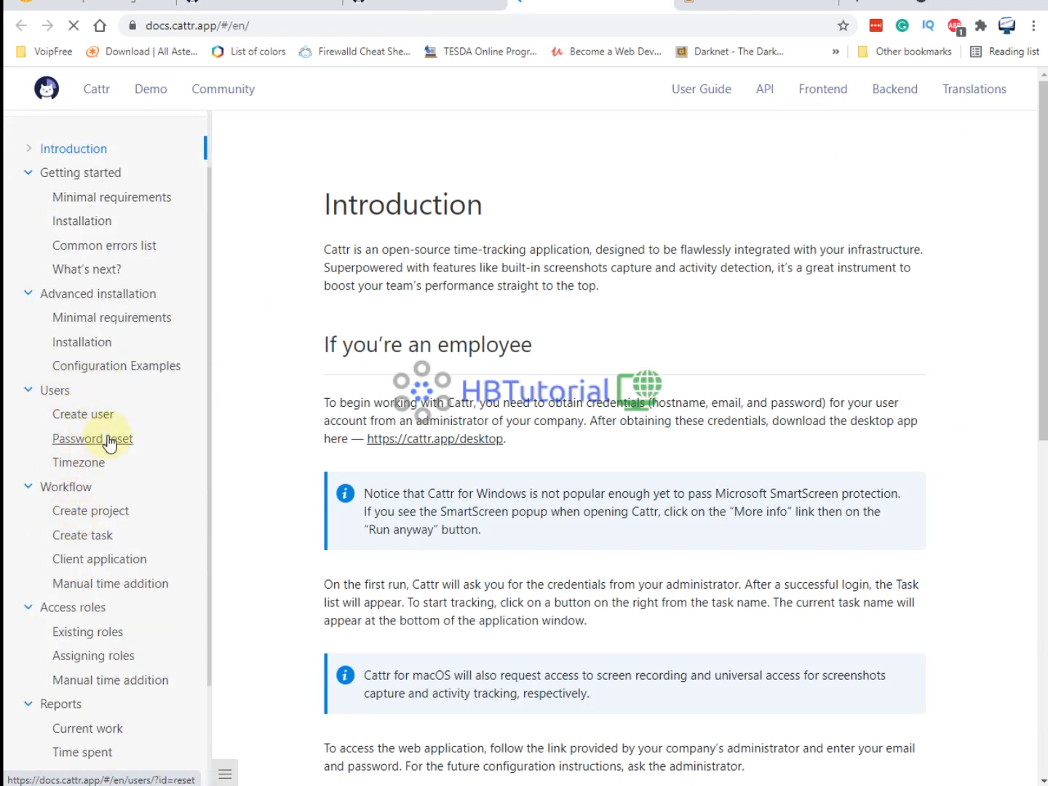
{"action": "scroll", "coordinate": [91, 437], "scroll_direction": "down", "scroll_amount": 1}
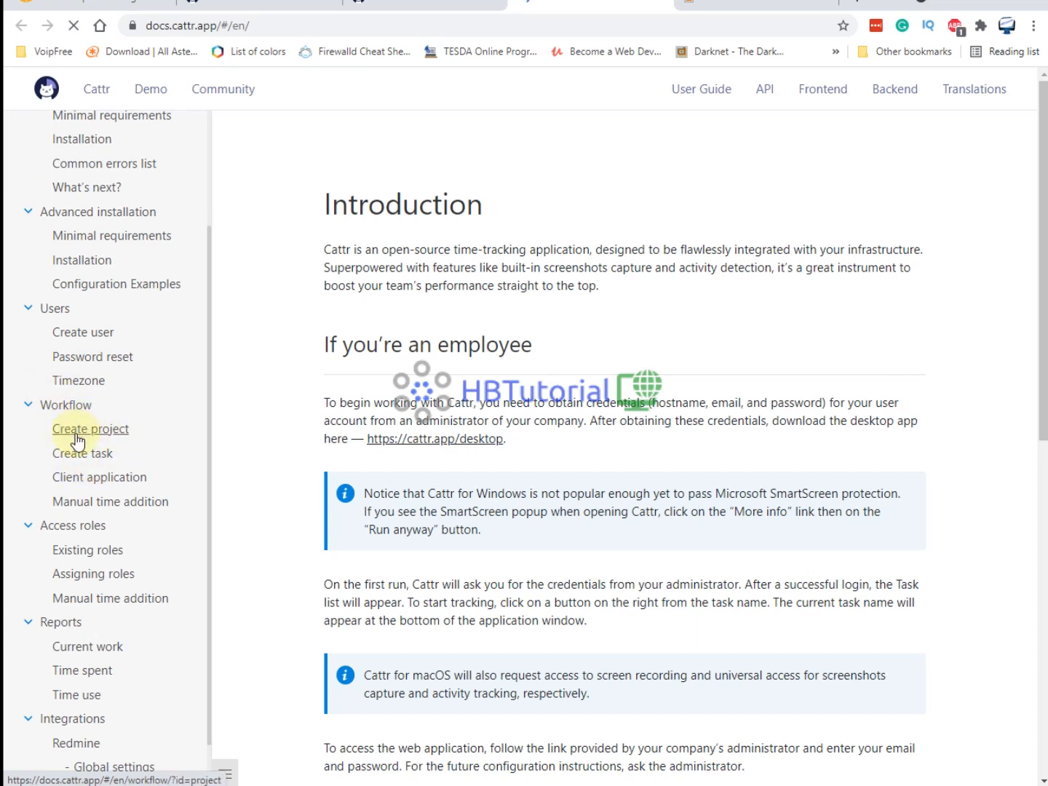
{"action": "scroll", "coordinate": [83, 560], "scroll_direction": "down", "scroll_amount": 1}
{"action": "scroll", "coordinate": [82, 559], "scroll_direction": "down", "scroll_amount": 1}
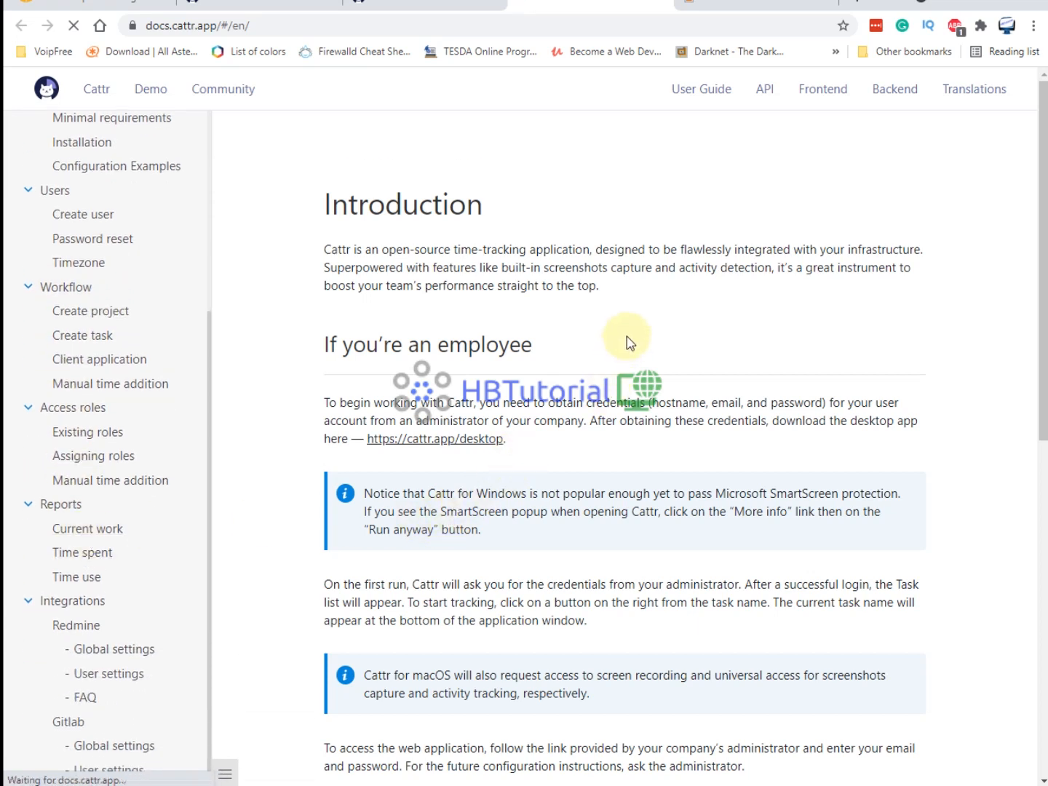
{"action": "left_click", "coordinate": [419, 13]}
{"action": "left_click", "coordinate": [294, 1]}
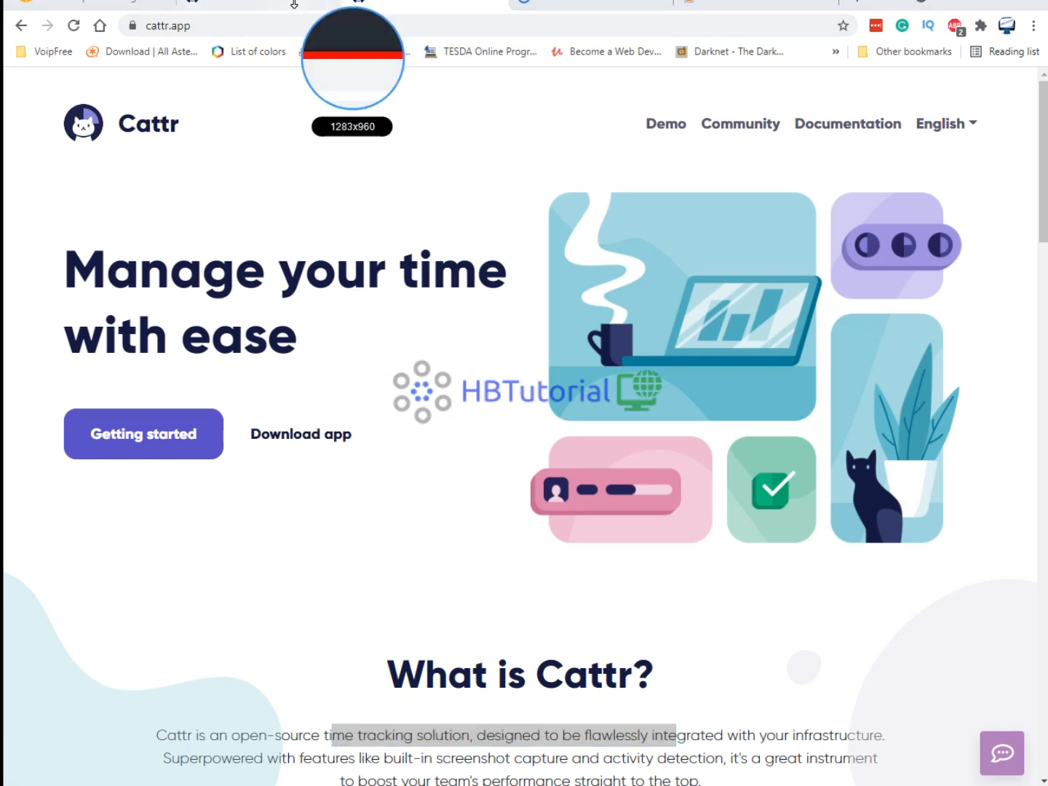
{"action": "left_click", "coordinate": [280, 11]}
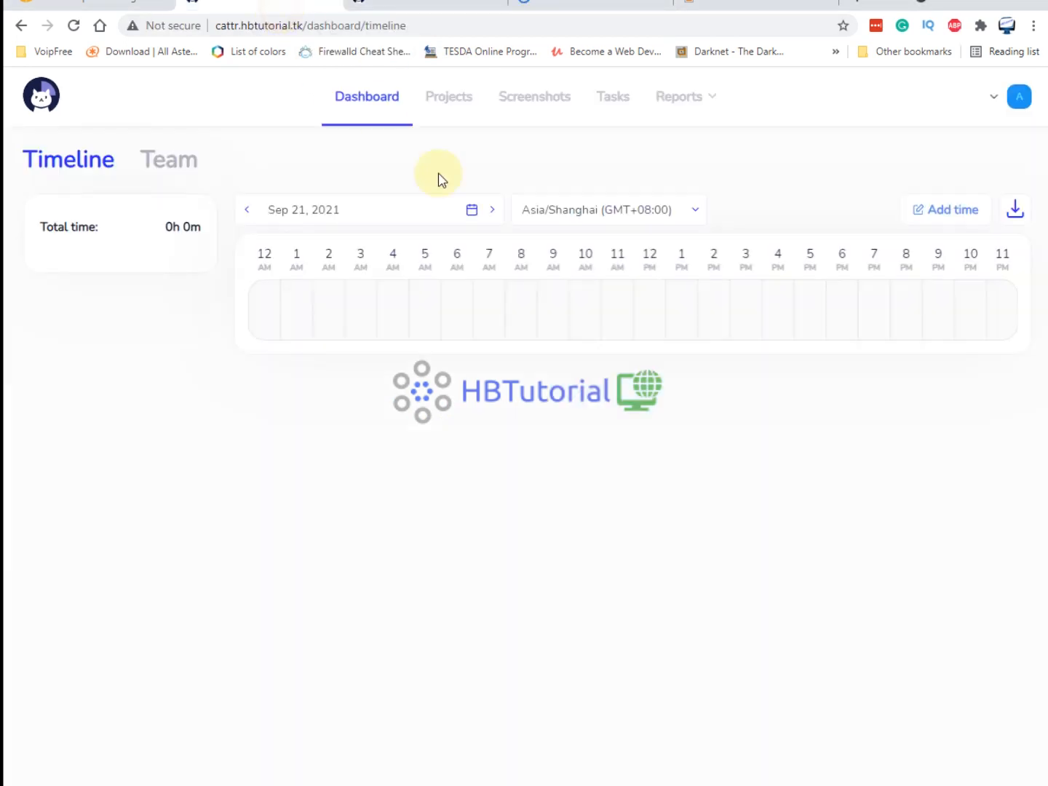
Start a new project named Web_Project, with Web_Project as its description.
{"action": "left_click", "coordinate": [460, 106]}
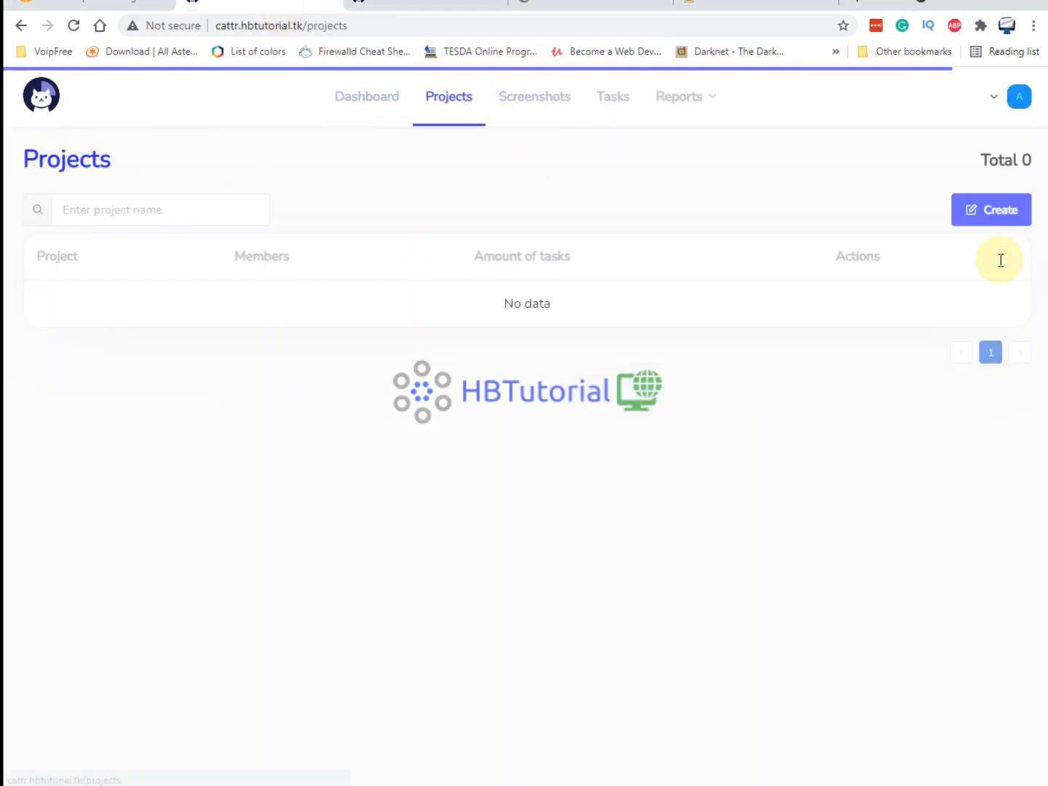
{"action": "left_click", "coordinate": [992, 215]}
{"action": "left_click", "coordinate": [368, 252]}
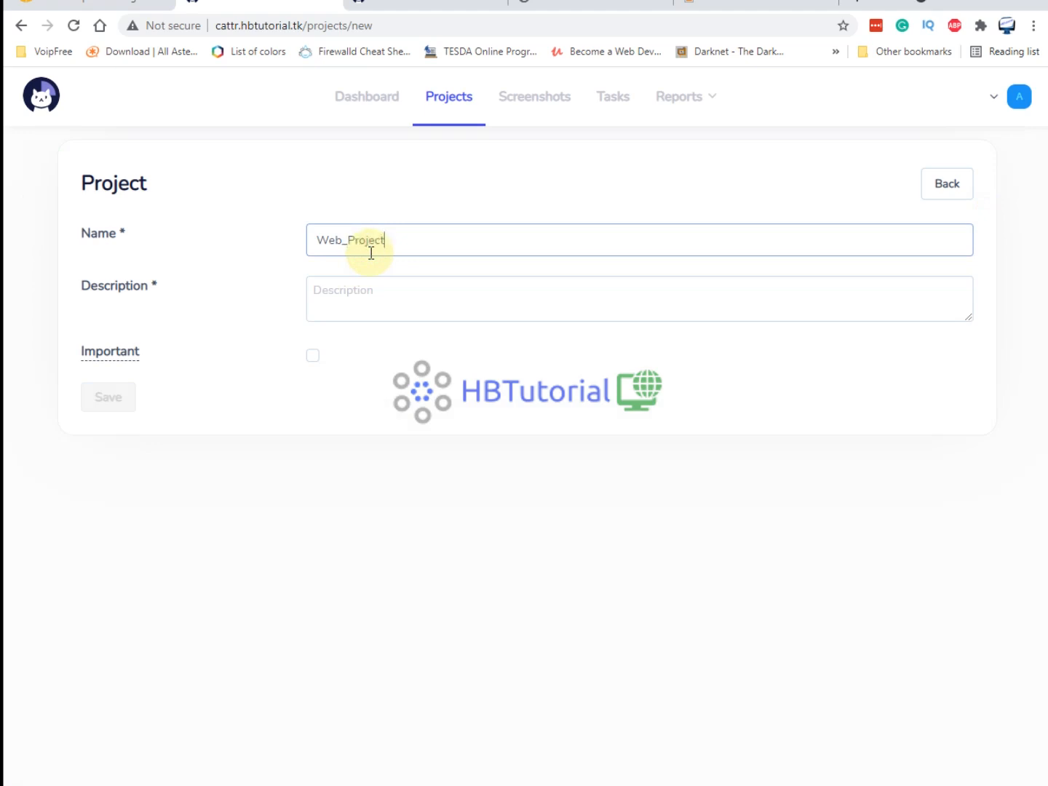
{"action": "left_click_drag", "start_coordinate": [422, 239], "coordinate": [260, 241]}
{"action": "key", "text": "ctrl+c"}
{"action": "left_click", "coordinate": [390, 289]}
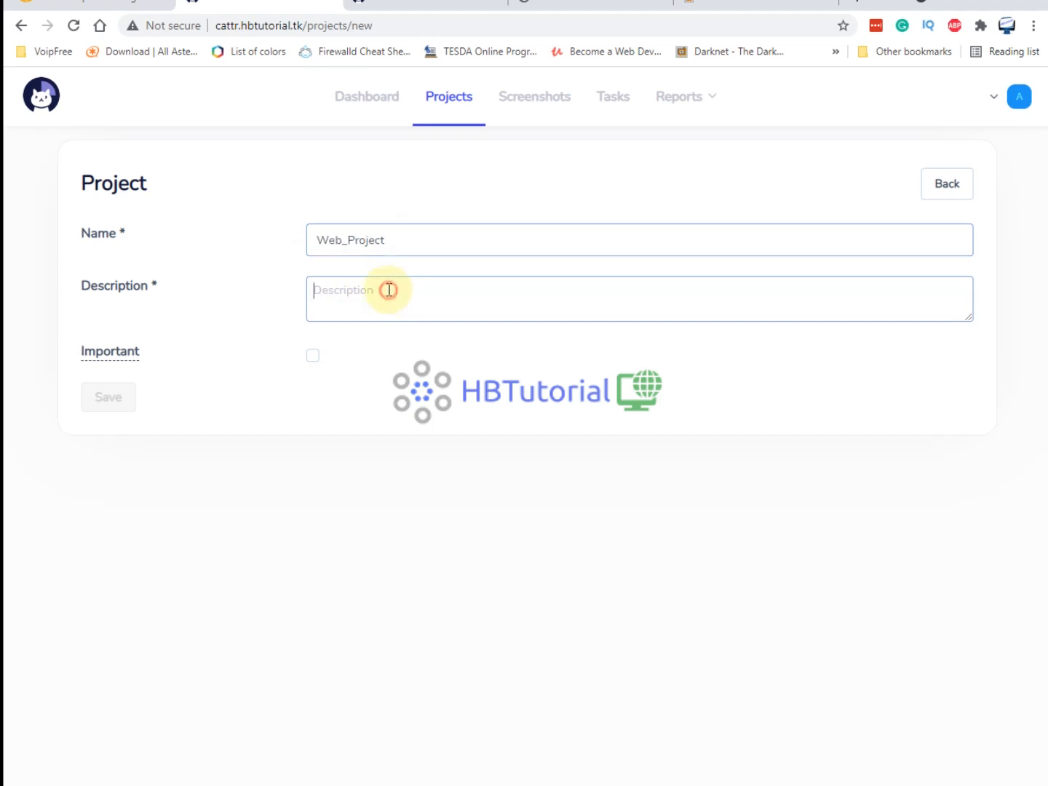
{"action": "key", "text": "ctrl+v"}
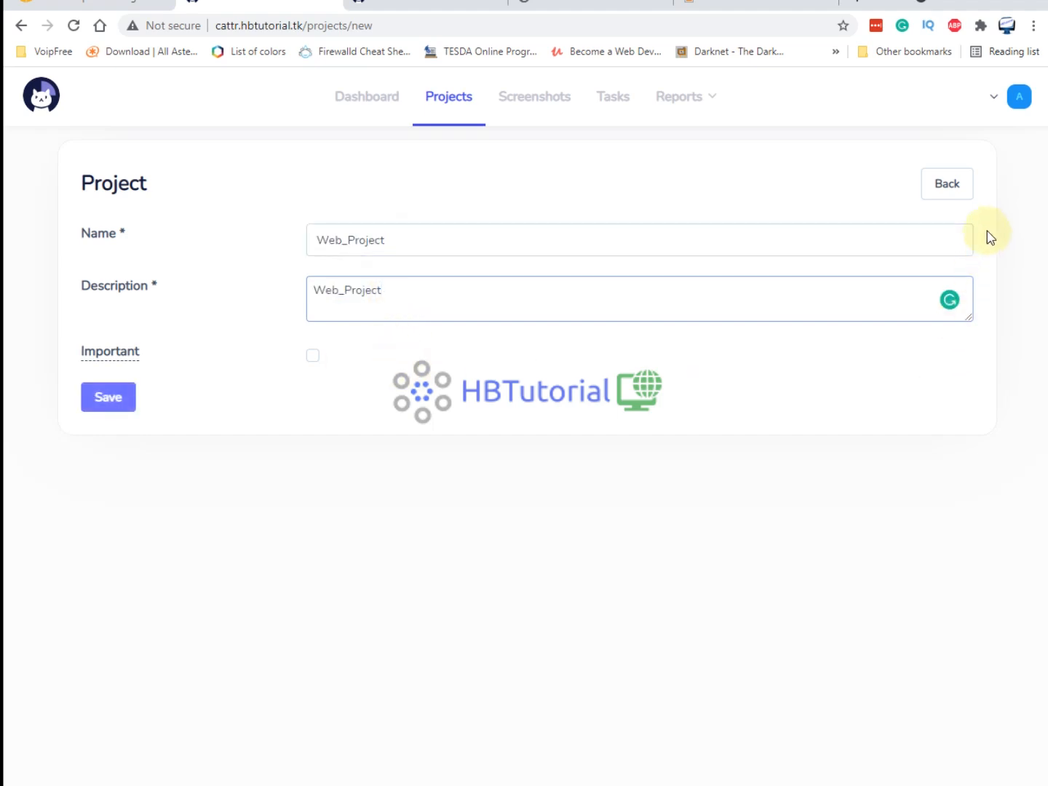
Mark the project Important, save it, and view the empty Tasks list.
{"action": "left_click", "coordinate": [315, 356]}
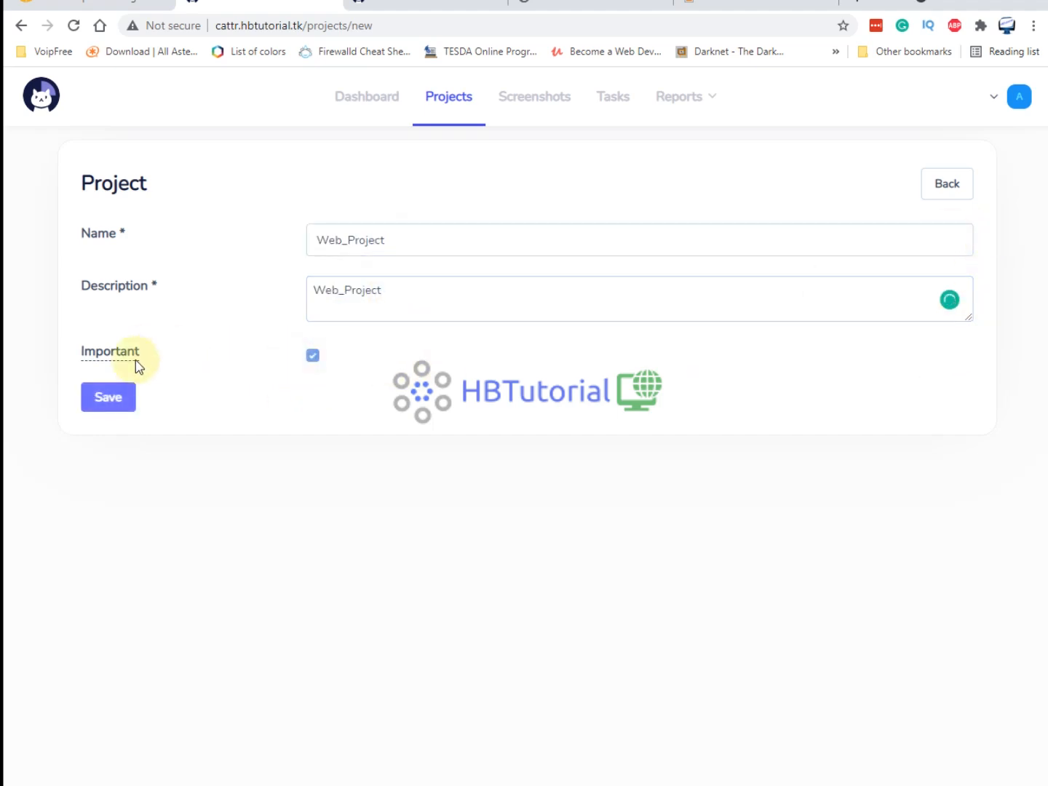
{"action": "left_click_drag", "start_coordinate": [87, 354], "coordinate": [166, 362]}
{"action": "mouse_move", "coordinate": [106, 363]}
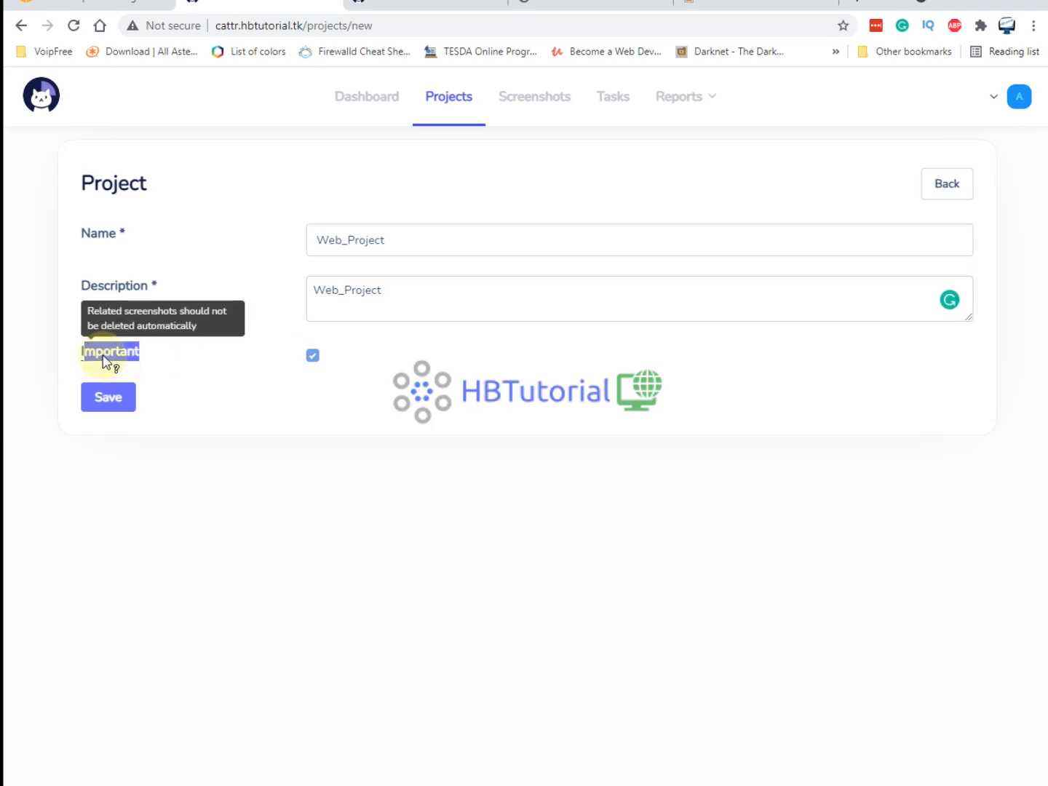
{"action": "left_click", "coordinate": [322, 396]}
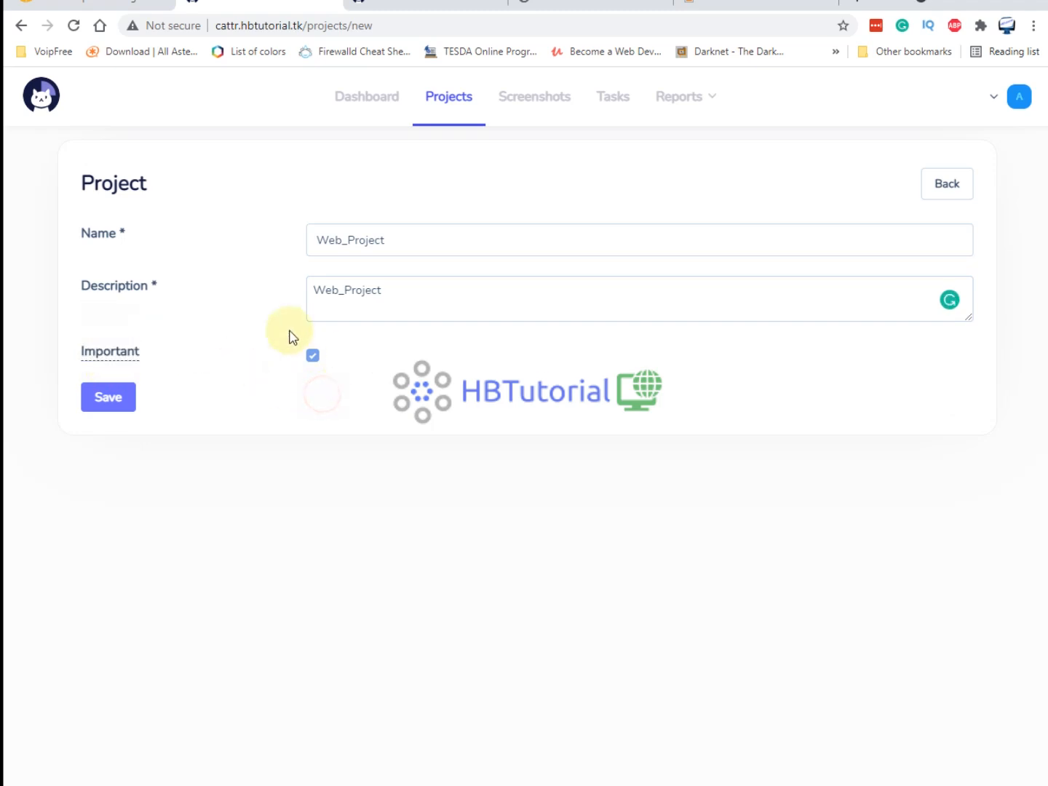
{"action": "left_click", "coordinate": [98, 409]}
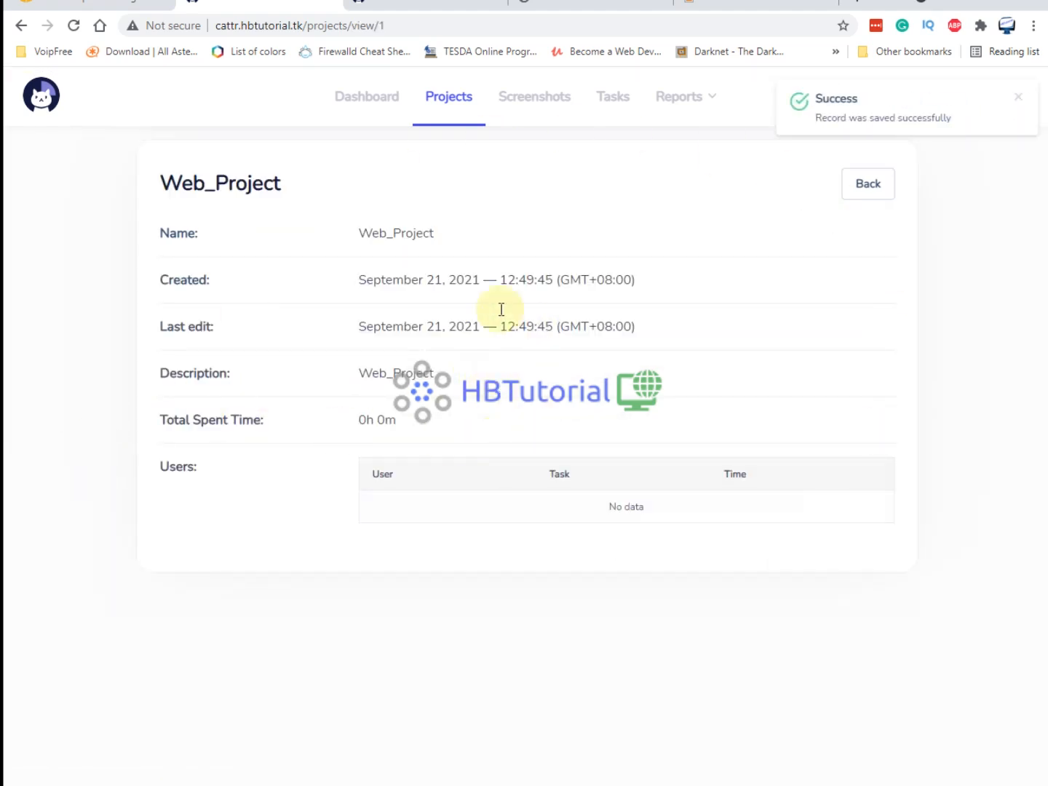
{"action": "left_click_drag", "start_coordinate": [508, 278], "coordinate": [541, 278]}
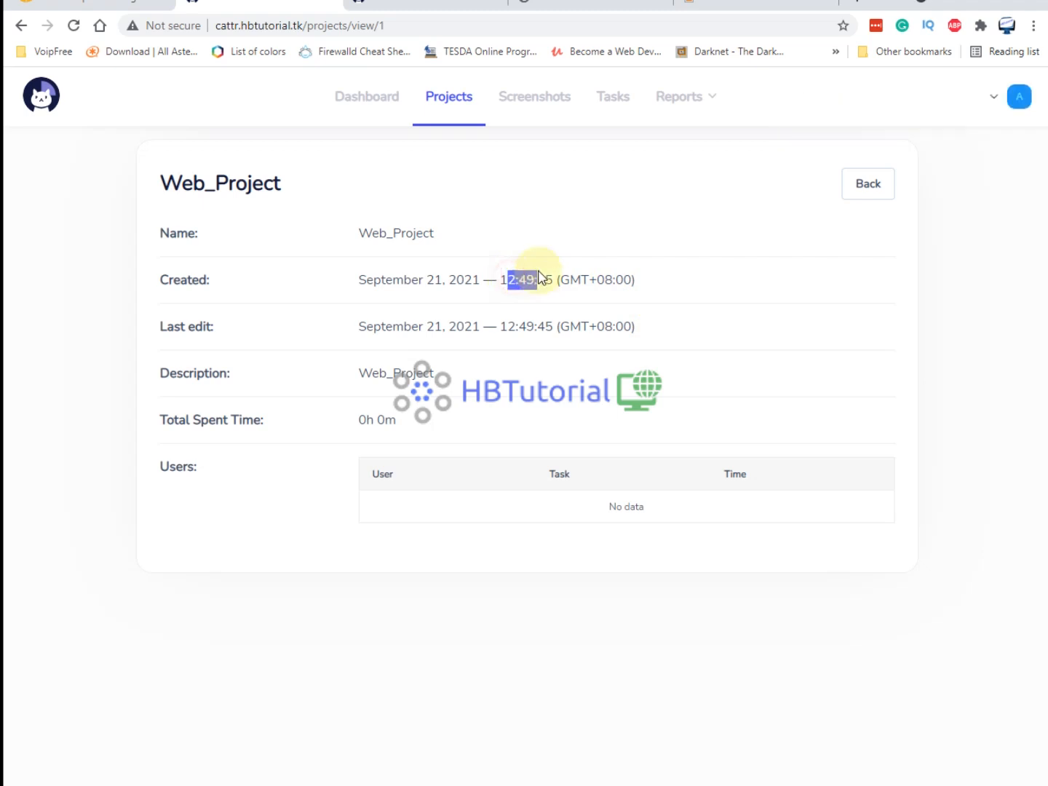
{"action": "left_click", "coordinate": [608, 104]}
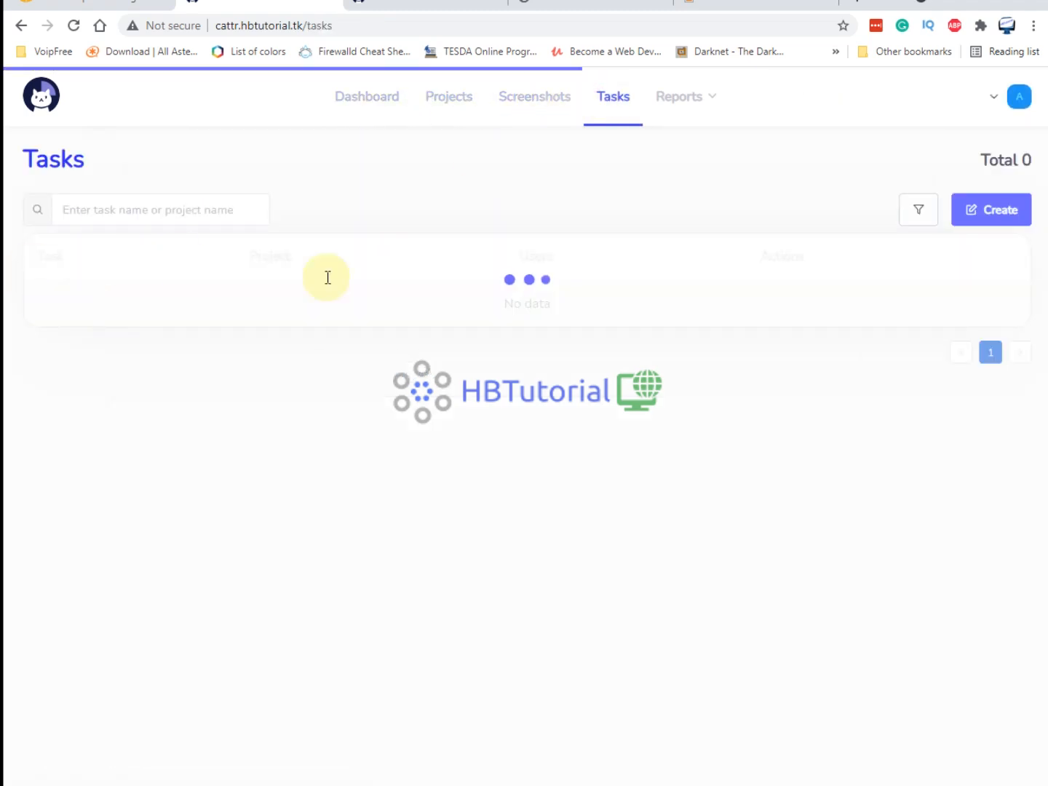
Start a new task assigned to the Web_Project project.
{"action": "left_click", "coordinate": [1012, 211]}
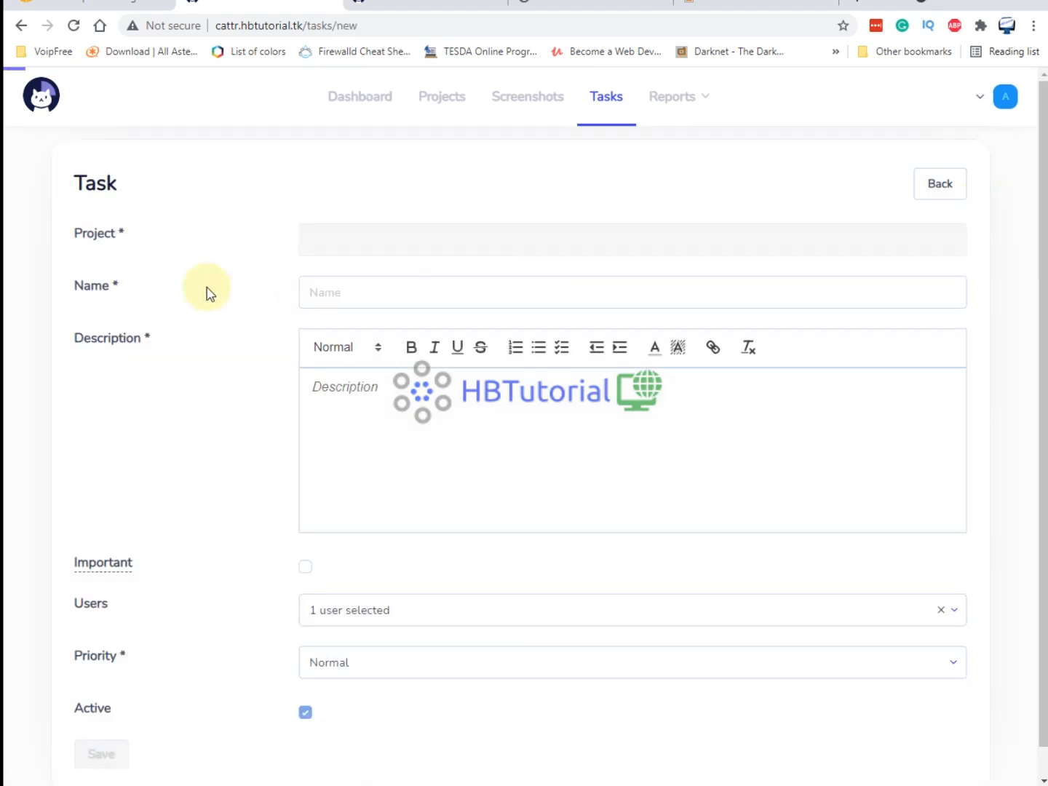
{"action": "left_click", "coordinate": [451, 246]}
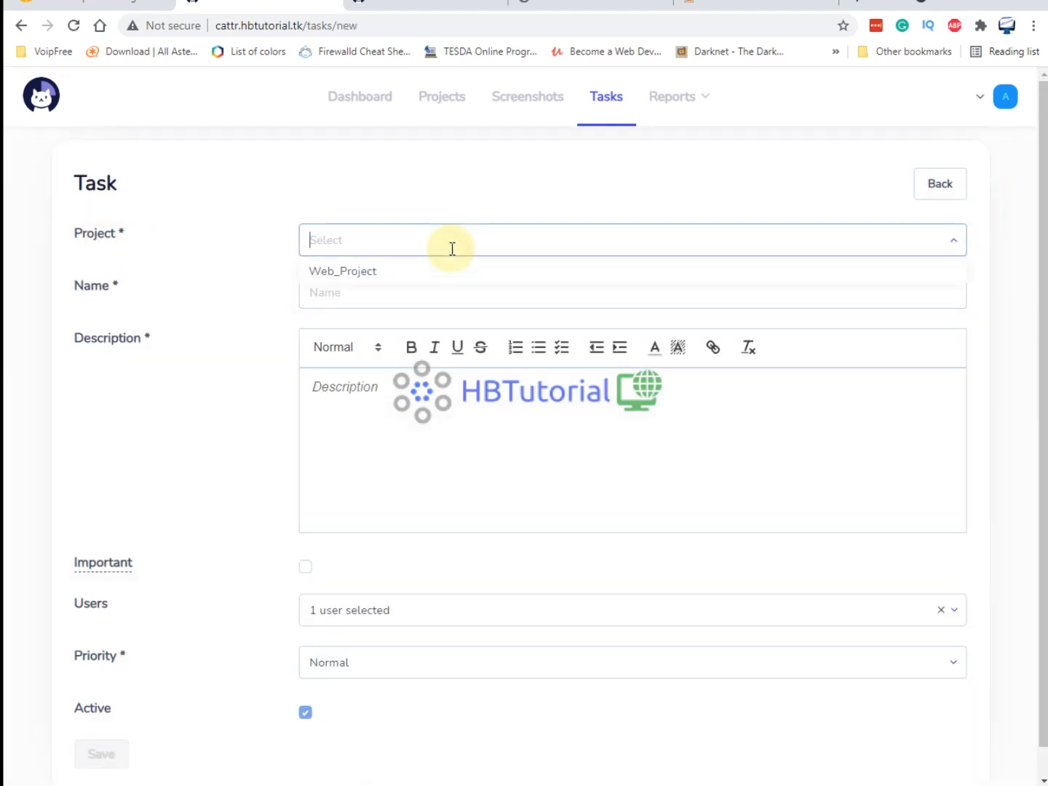
{"action": "left_click", "coordinate": [393, 272]}
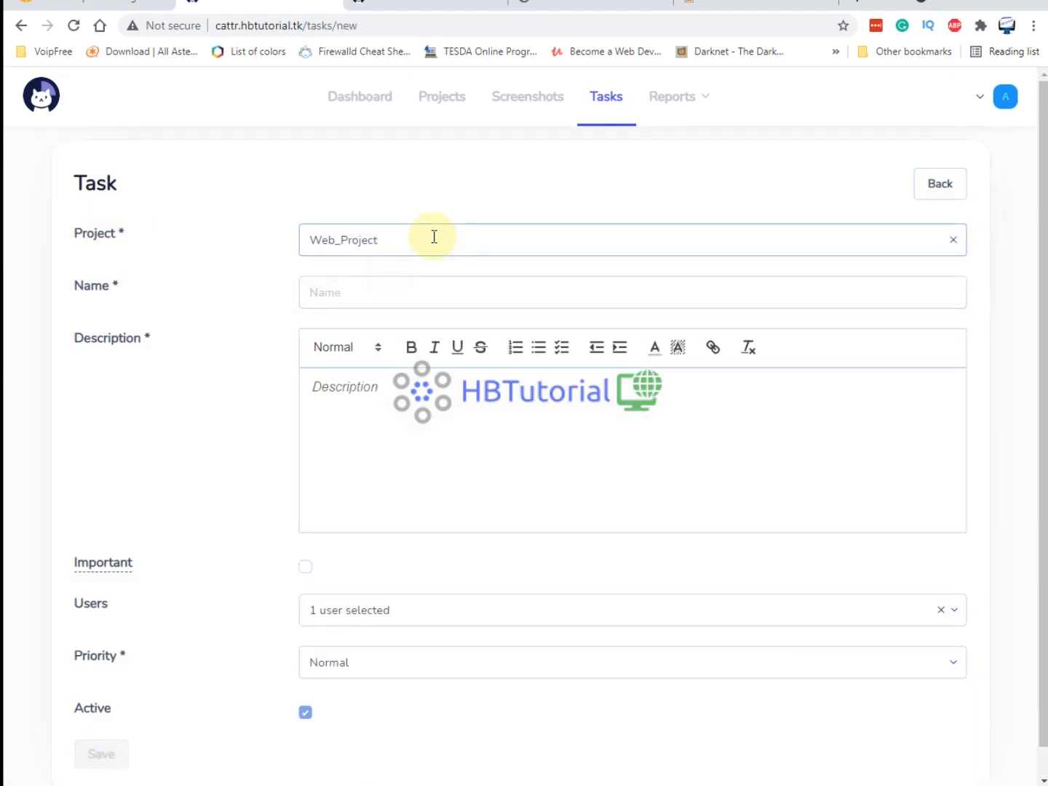
{"action": "left_click", "coordinate": [434, 237]}
{"action": "left_click", "coordinate": [435, 237]}
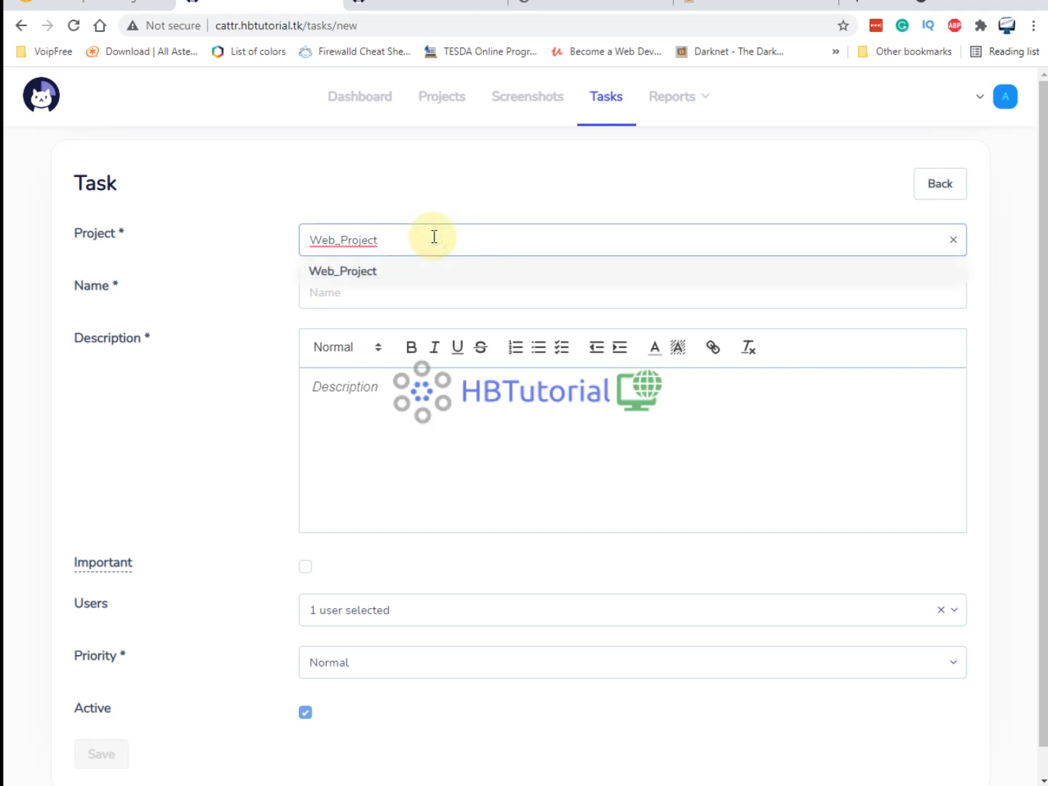
{"action": "type", "text": "_Development"}
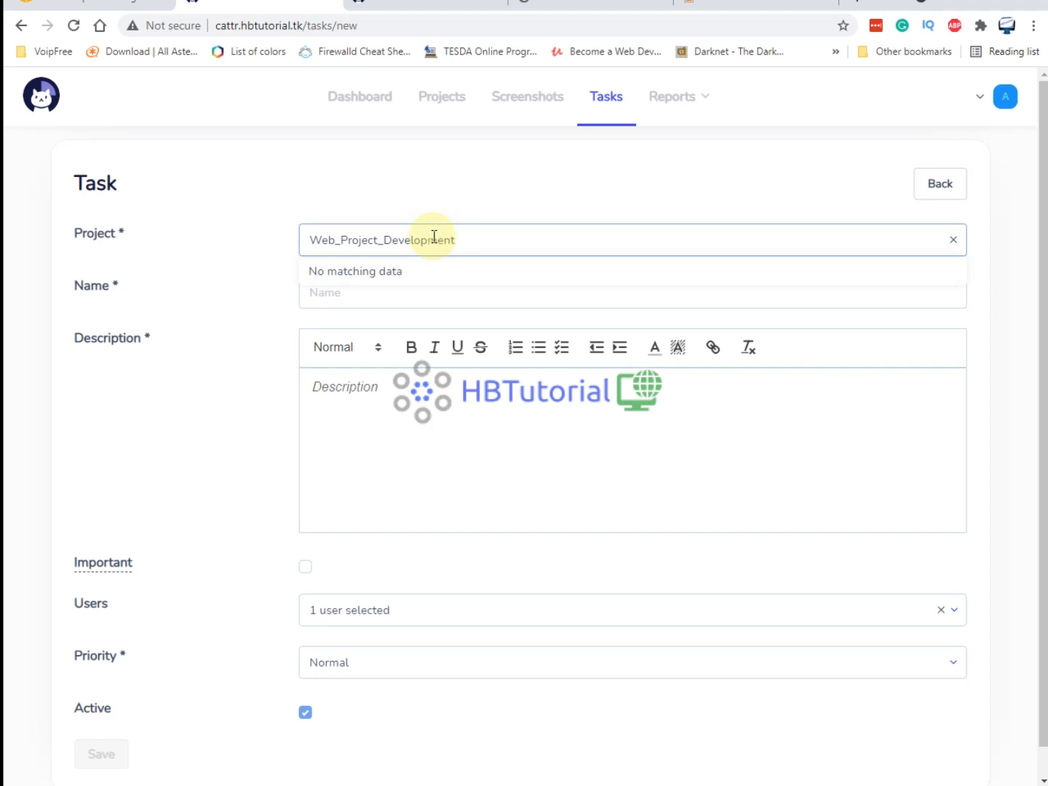
{"action": "left_click", "coordinate": [255, 264]}
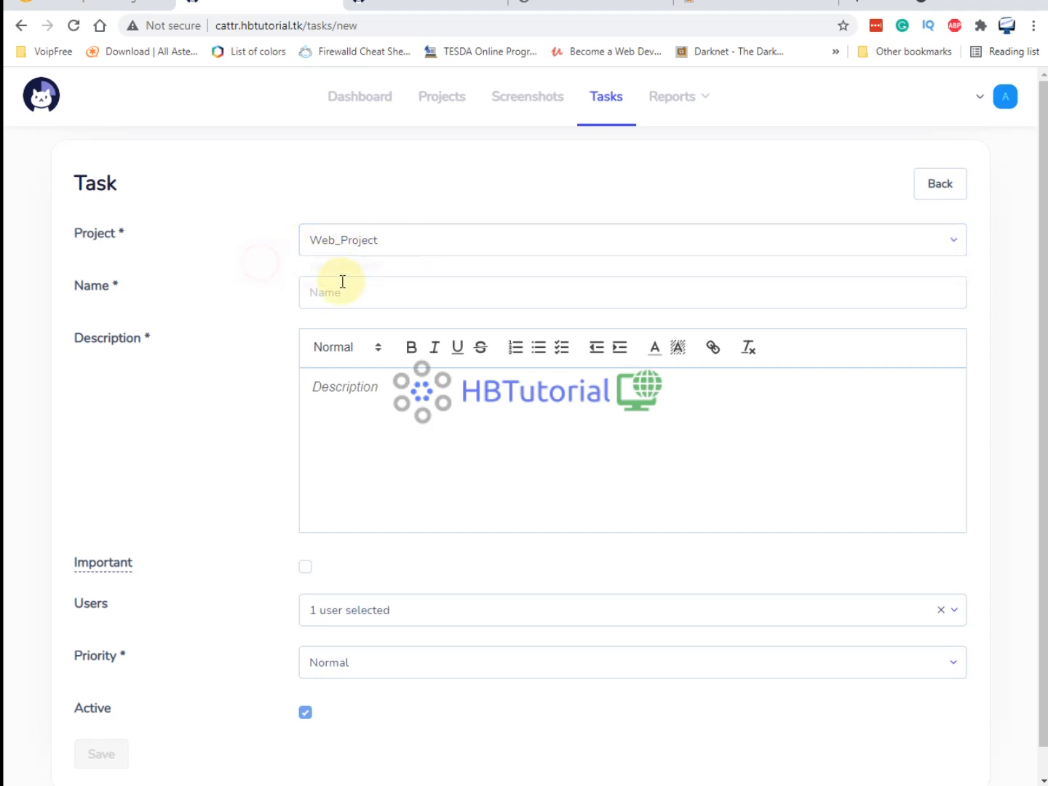
{"action": "left_click", "coordinate": [340, 284]}
{"action": "left_click", "coordinate": [407, 235]}
{"action": "left_click", "coordinate": [428, 239]}
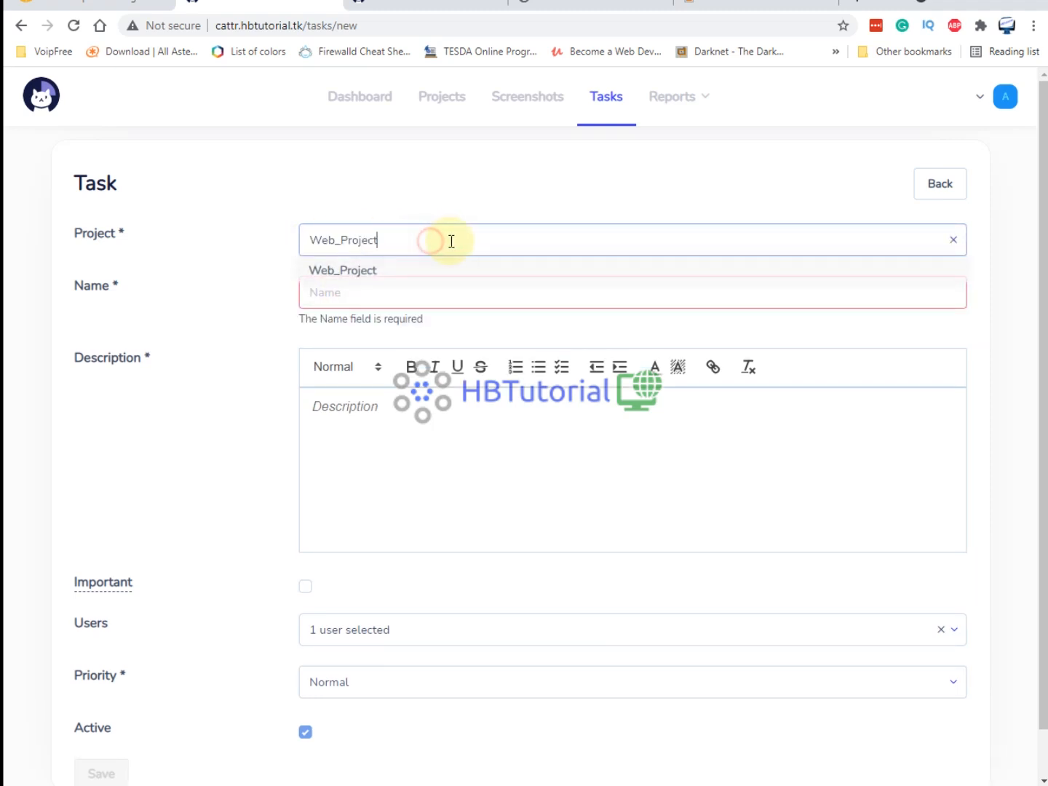
{"action": "left_click", "coordinate": [412, 260]}
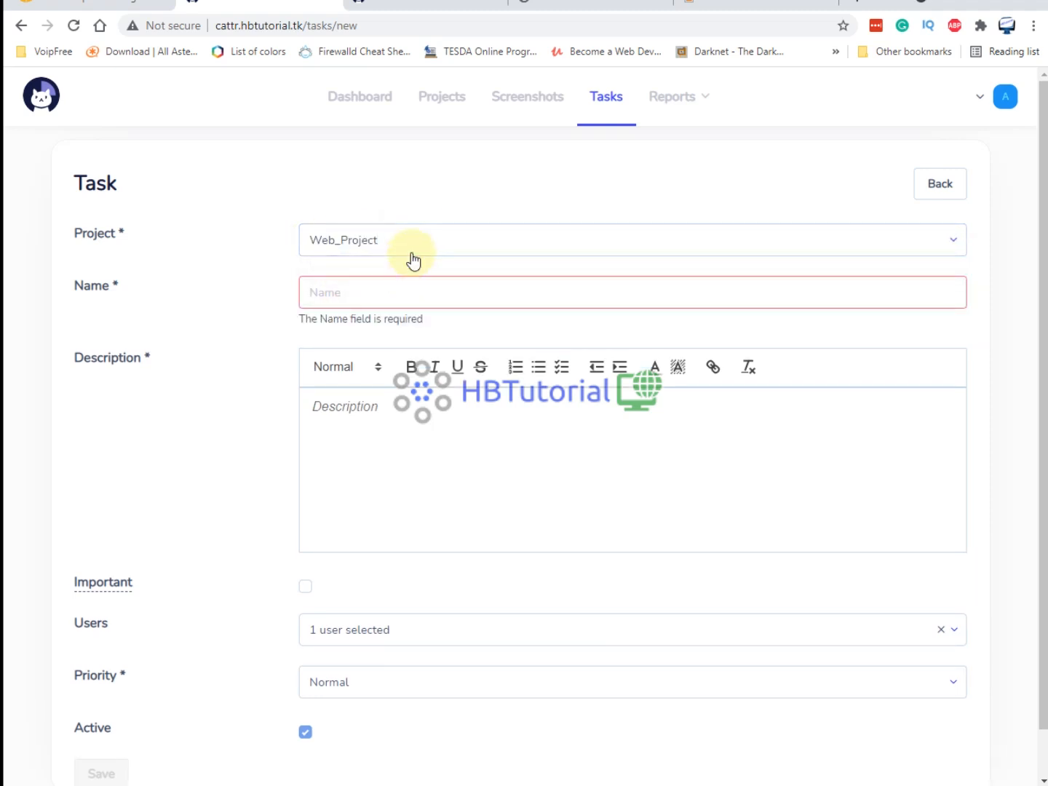
Name the task Web Project Development, keep admin assigned, and leave priority at Normal.
{"action": "left_click", "coordinate": [352, 291]}
{"action": "type", "text": "Web Project Development"}
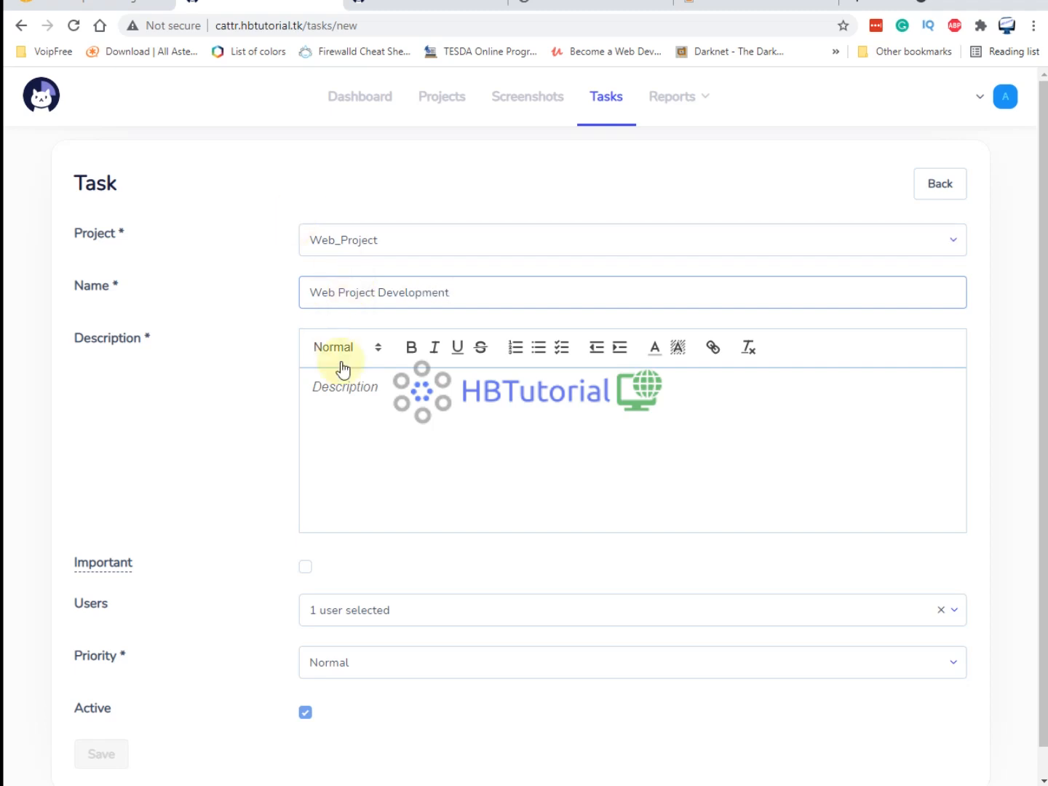
{"action": "left_click", "coordinate": [383, 423]}
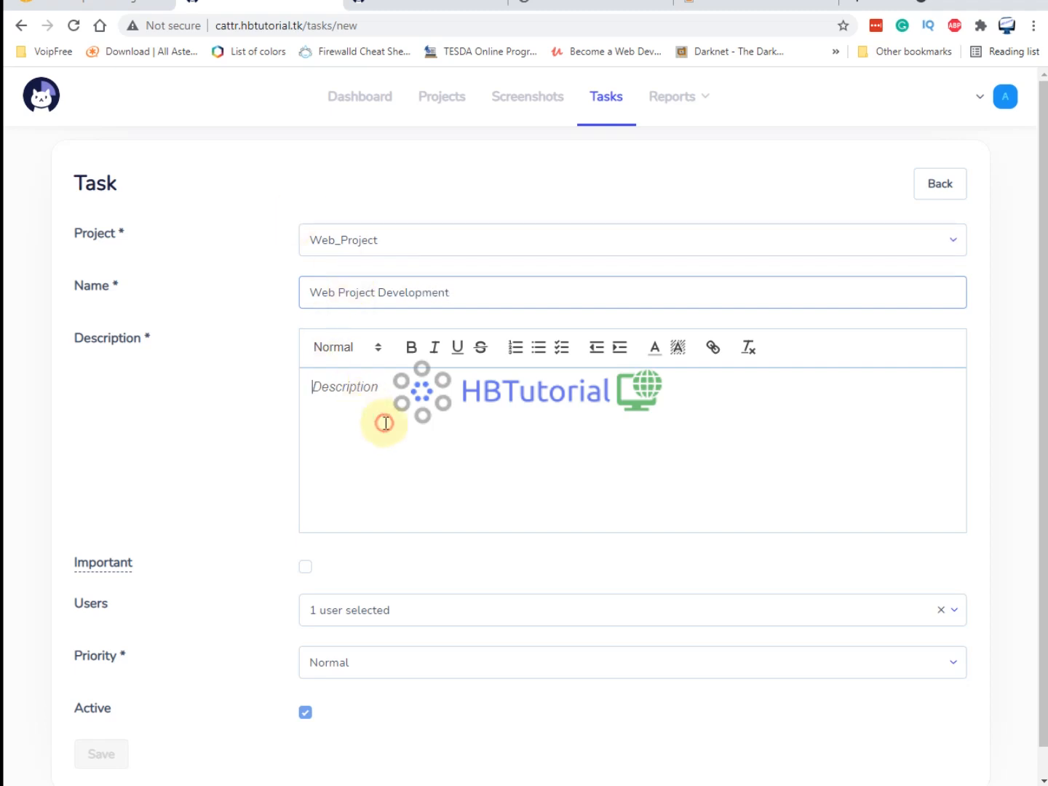
{"action": "scroll", "coordinate": [479, 407], "scroll_direction": "down", "scroll_amount": 1}
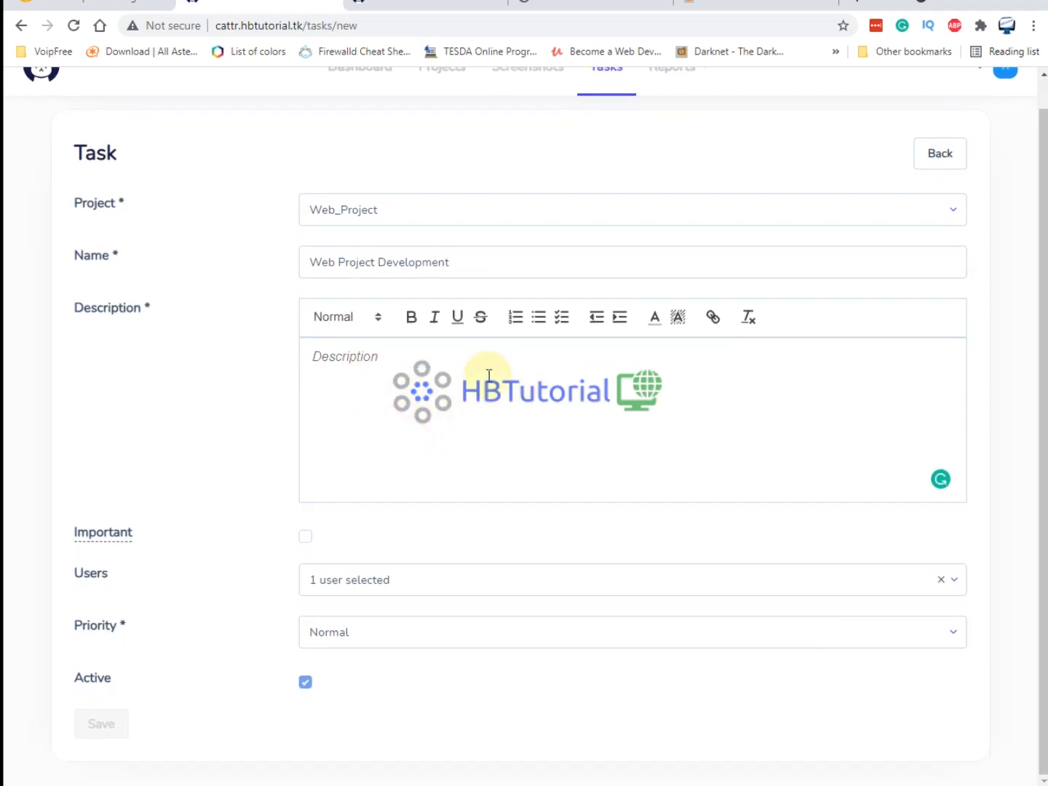
{"action": "left_click", "coordinate": [411, 585]}
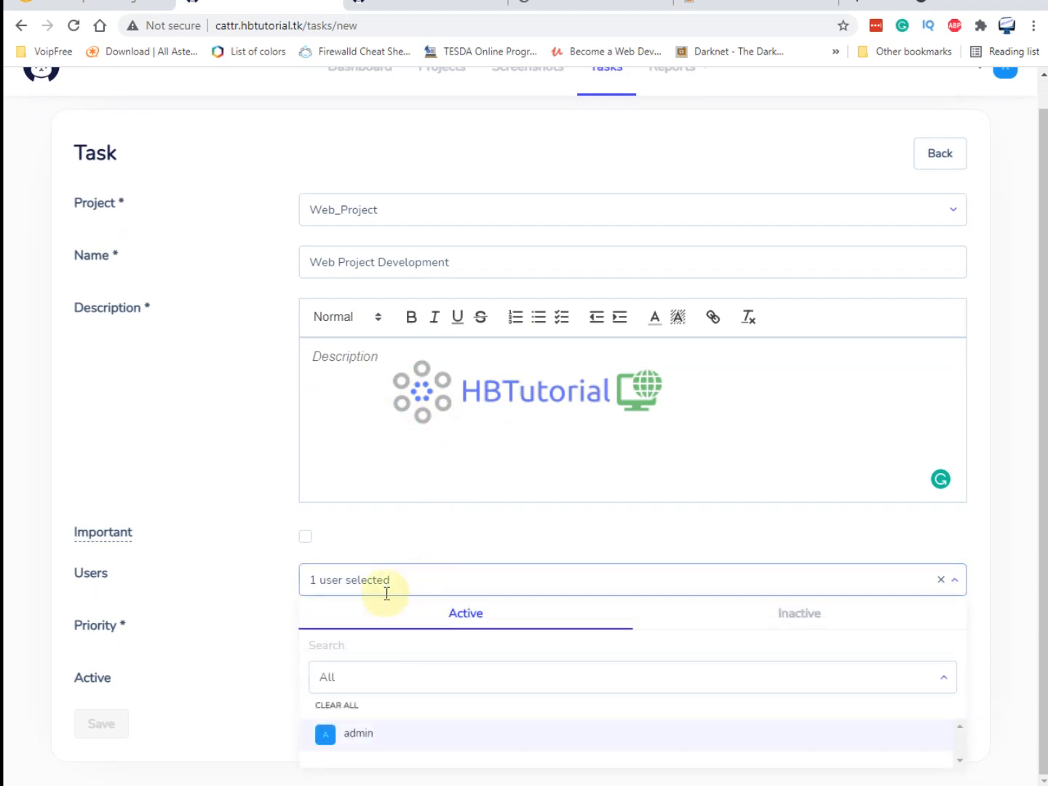
{"action": "left_click", "coordinate": [265, 623]}
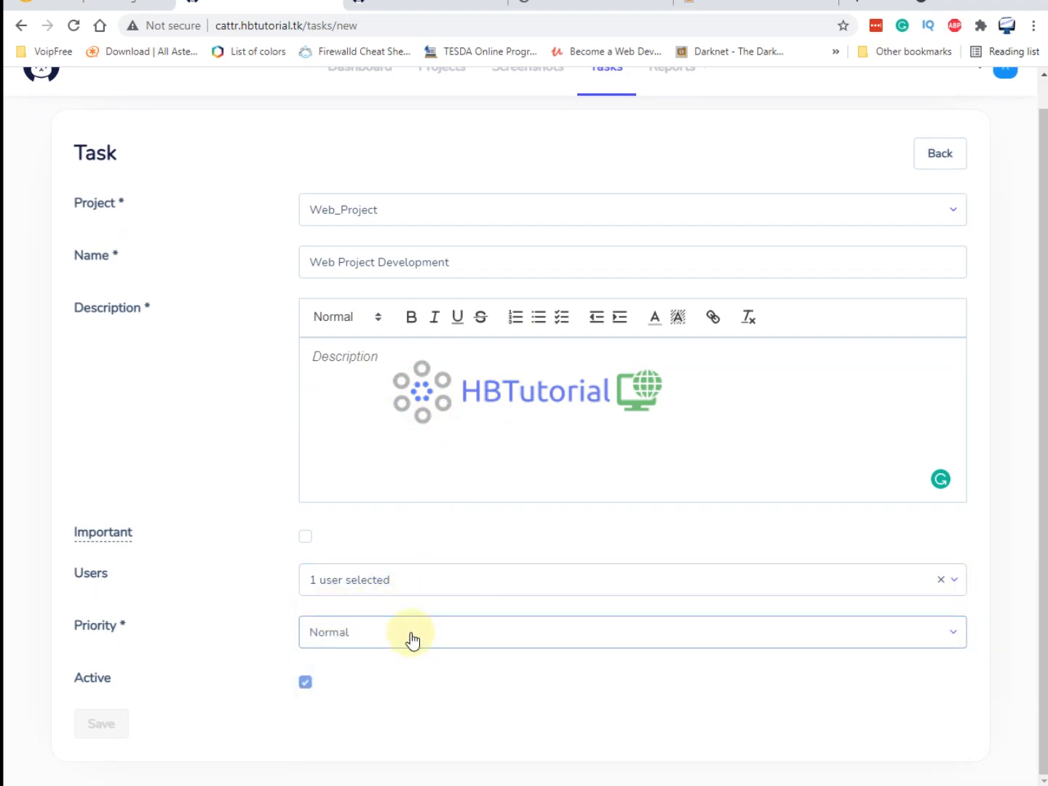
{"action": "left_click_drag", "start_coordinate": [76, 636], "coordinate": [356, 659]}
{"action": "left_click", "coordinate": [377, 634]}
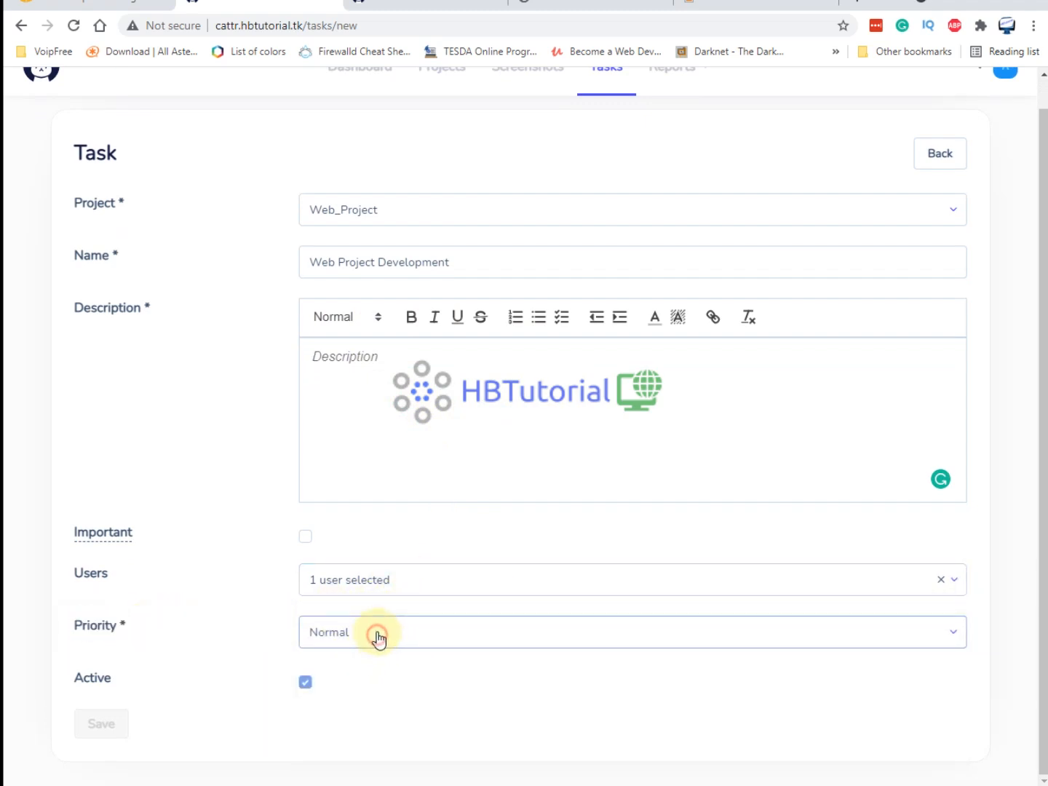
{"action": "left_click", "coordinate": [338, 718]}
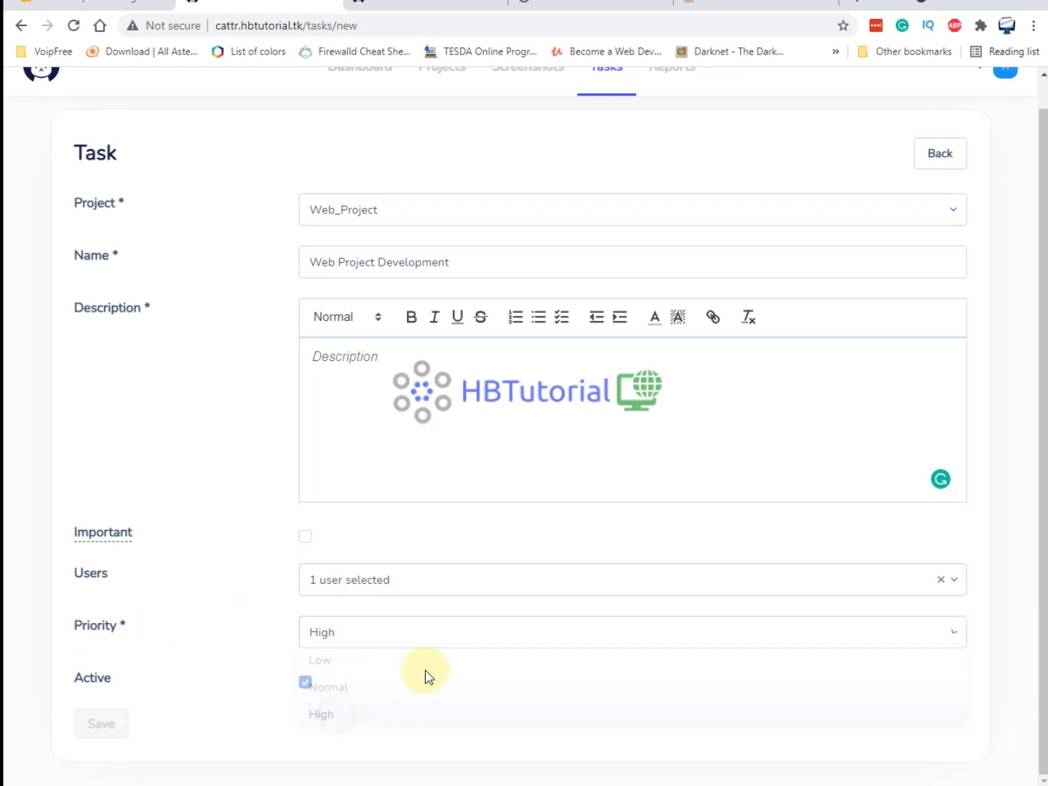
{"action": "left_click", "coordinate": [370, 636]}
{"action": "left_click", "coordinate": [338, 695]}
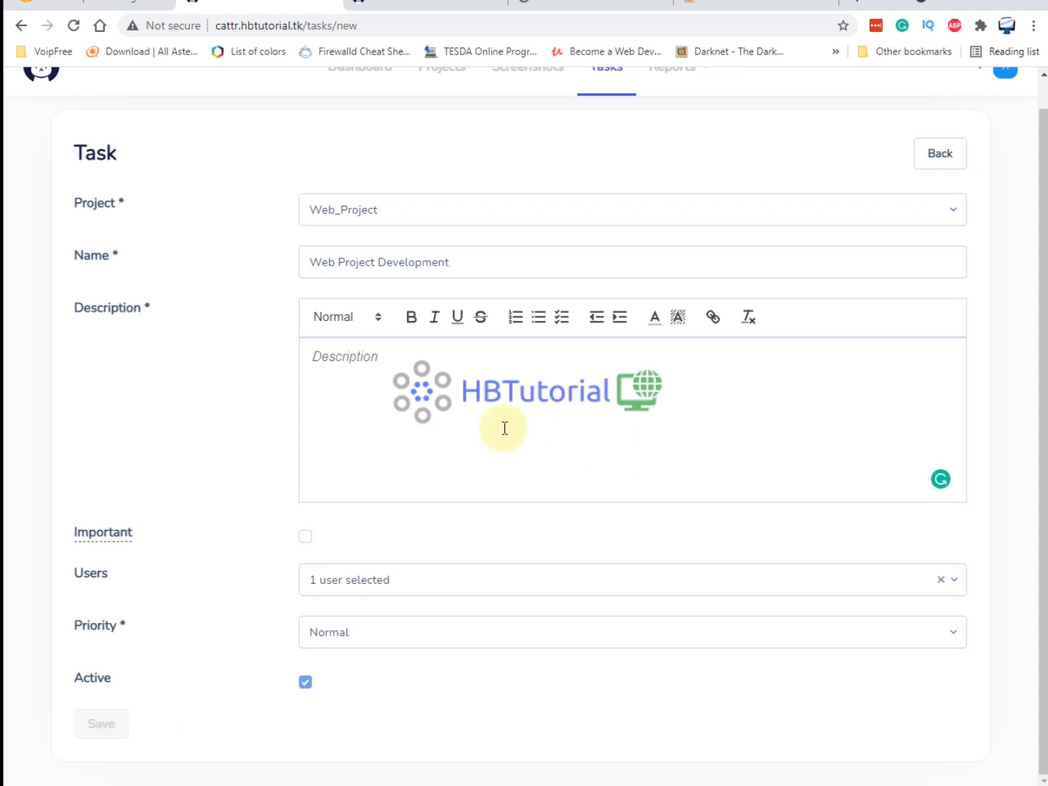
Copy the task name into the description as 'Web Project Development Test' and save the task.
{"action": "left_click", "coordinate": [488, 265]}
{"action": "key", "text": "ctrl+a"}
{"action": "key", "text": "ctrl+c"}
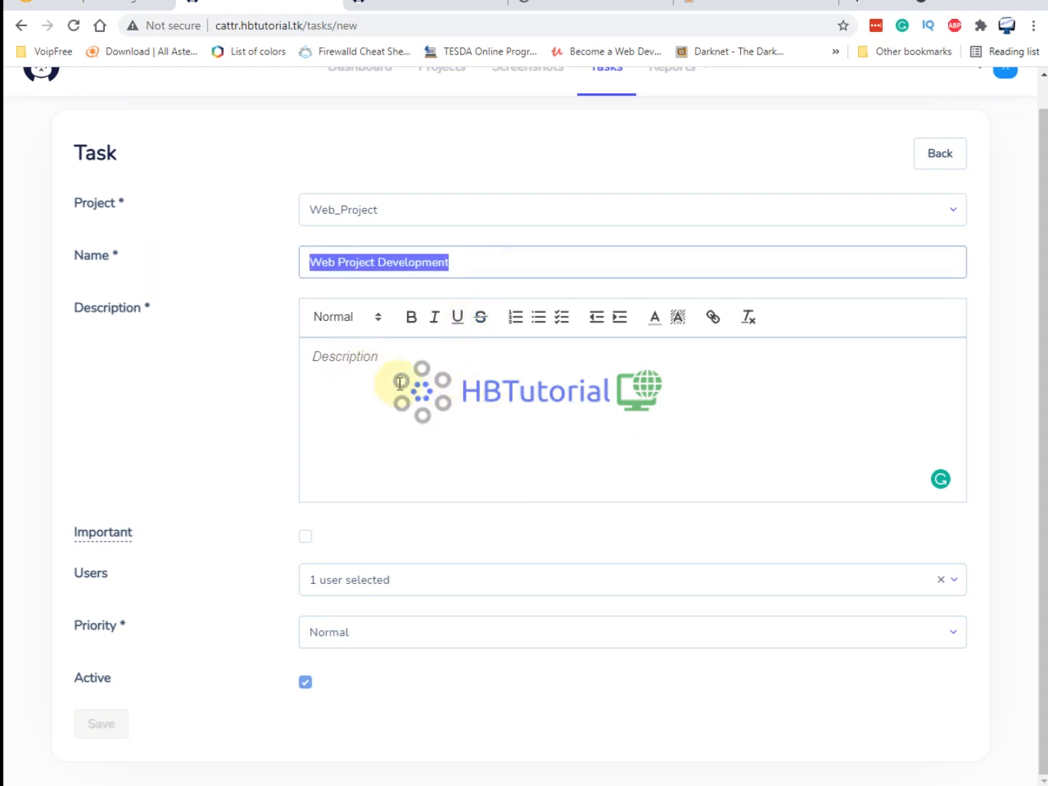
{"action": "left_click", "coordinate": [401, 379]}
{"action": "key", "text": "ctrl+v"}
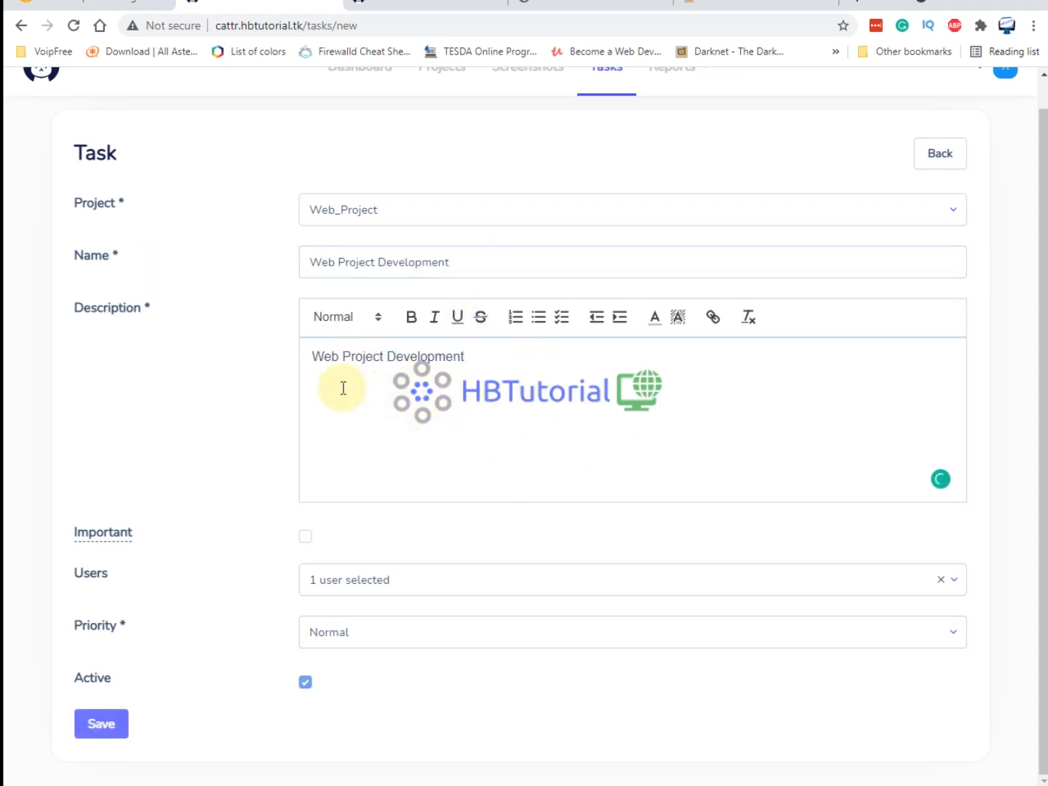
{"action": "left_click", "coordinate": [306, 352]}
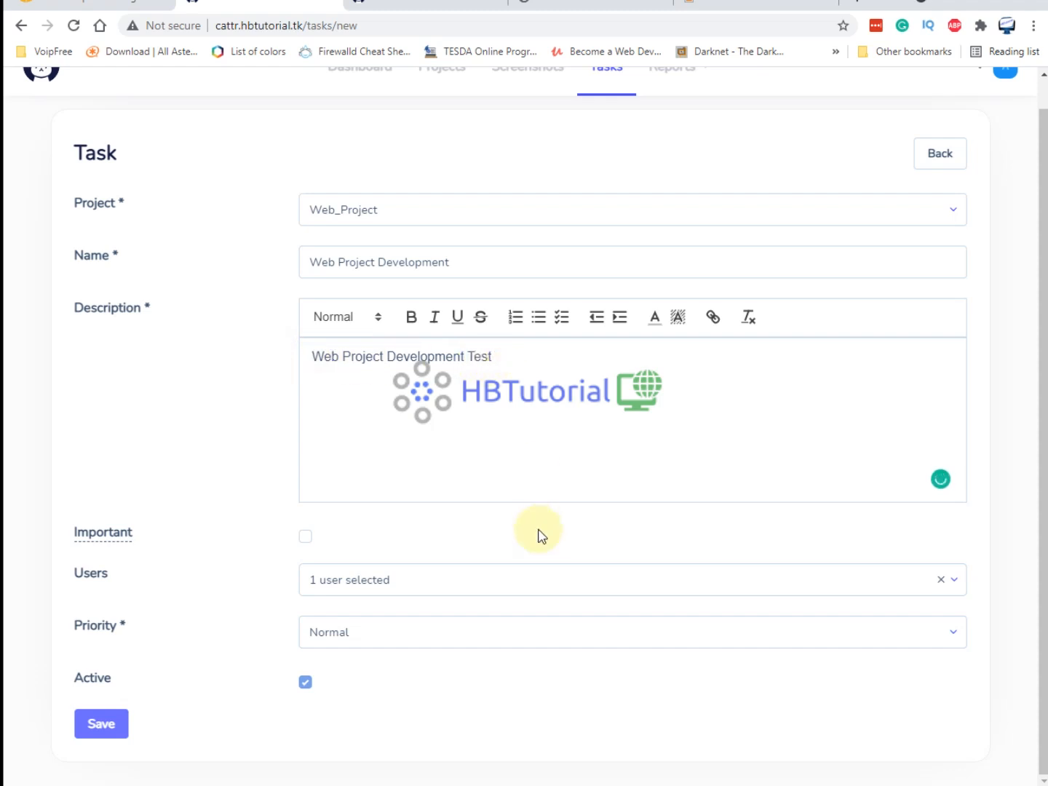
{"action": "left_click", "coordinate": [105, 724]}
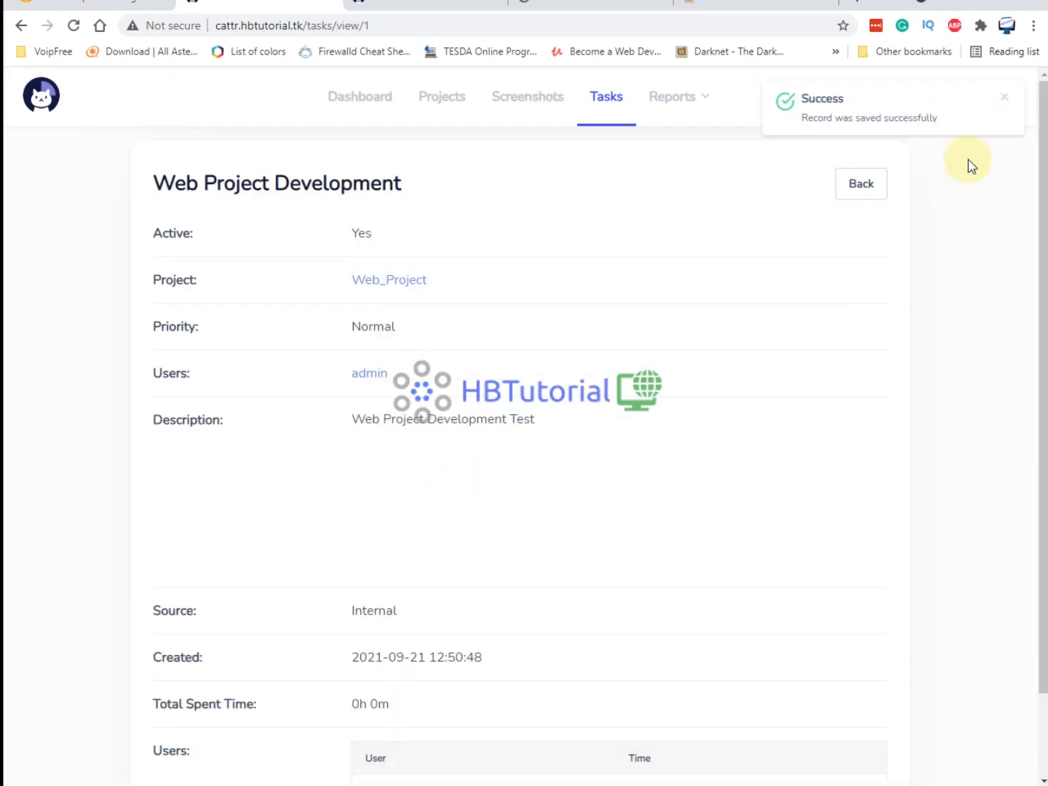
Check the dashboard and the projects list, then open personal Settings from the account menu.
{"action": "left_click", "coordinate": [384, 113]}
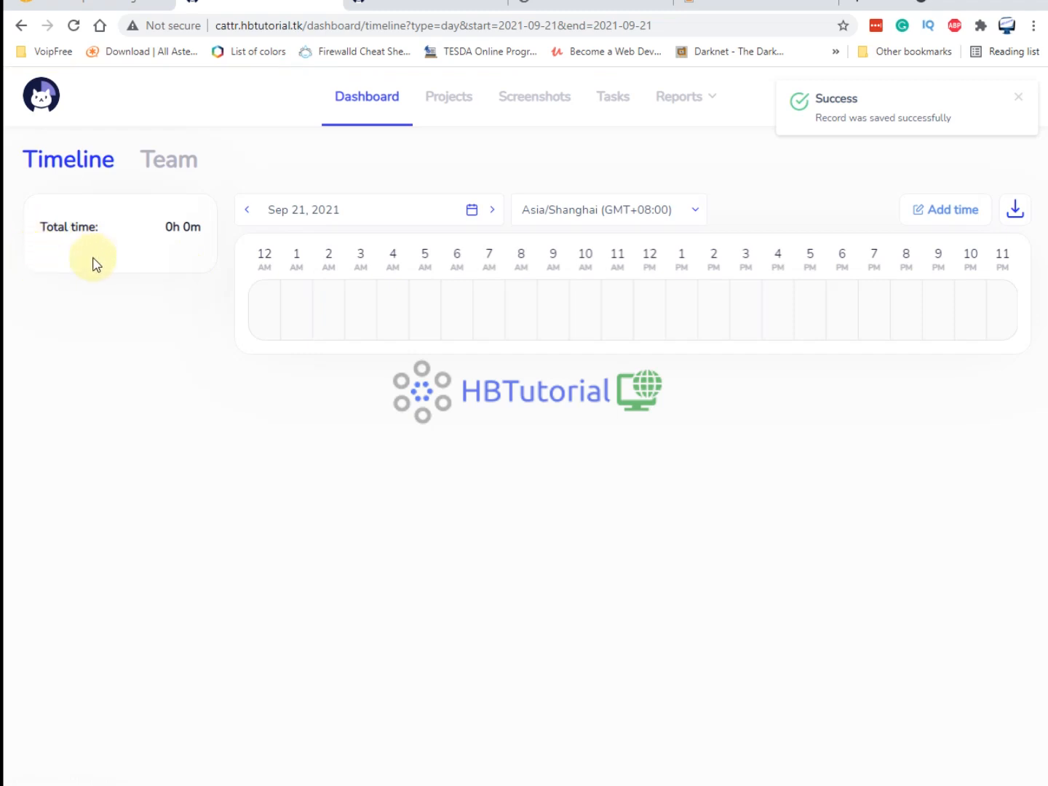
{"action": "left_click", "coordinate": [446, 104]}
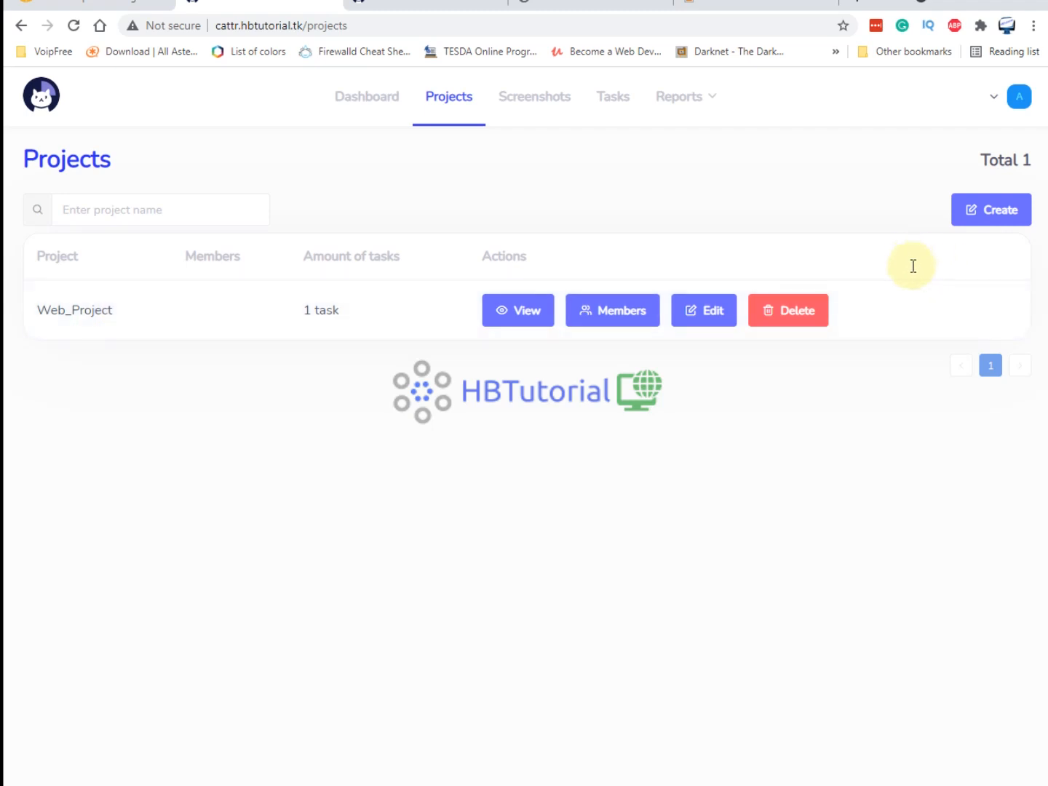
{"action": "left_click", "coordinate": [997, 96]}
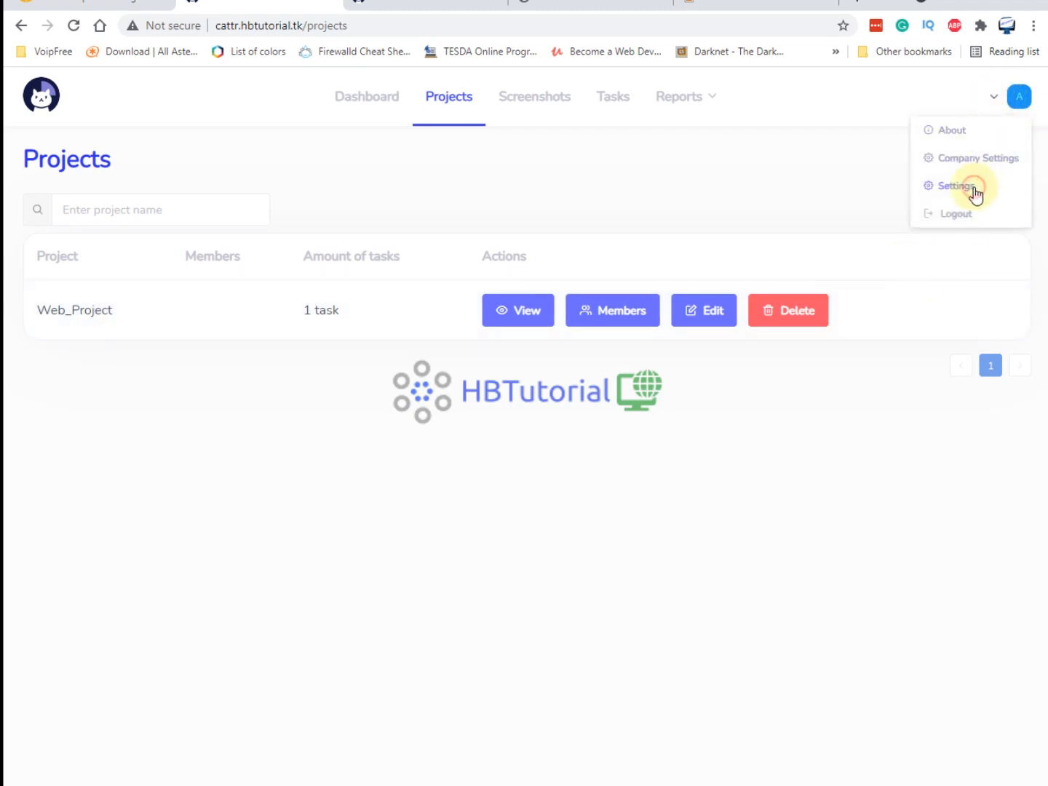
{"action": "left_click", "coordinate": [973, 188]}
{"action": "left_click", "coordinate": [1018, 96]}
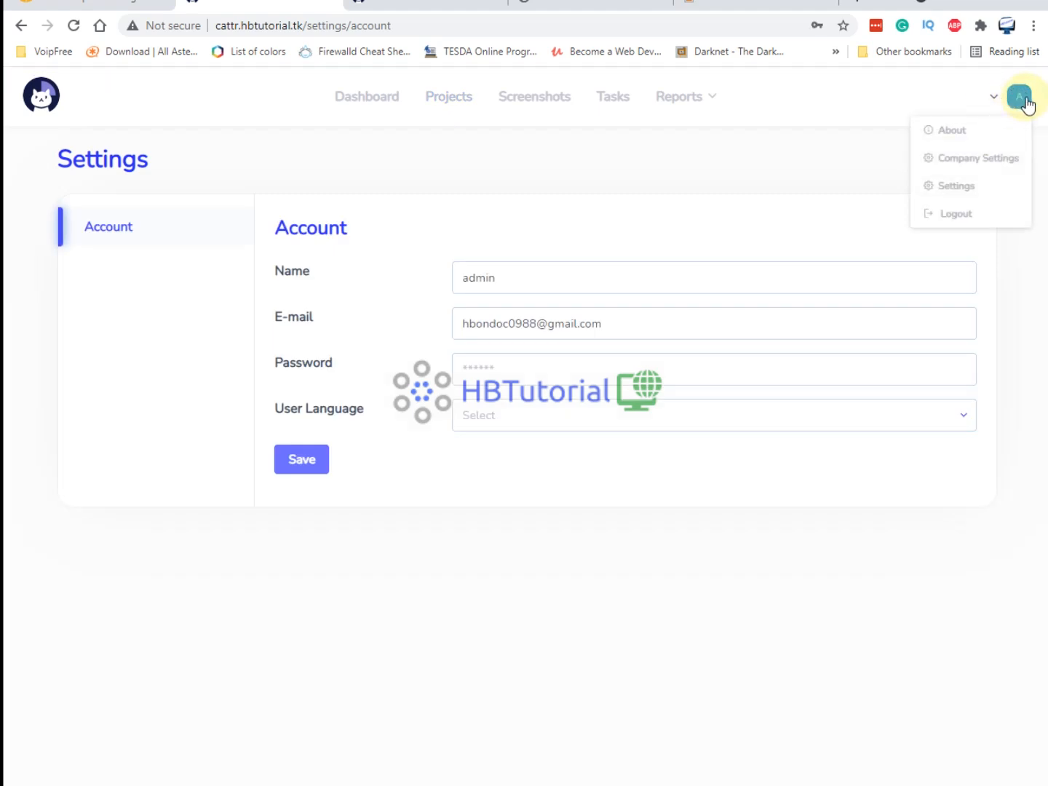
{"action": "left_click", "coordinate": [954, 187]}
{"action": "left_click", "coordinate": [1015, 111]}
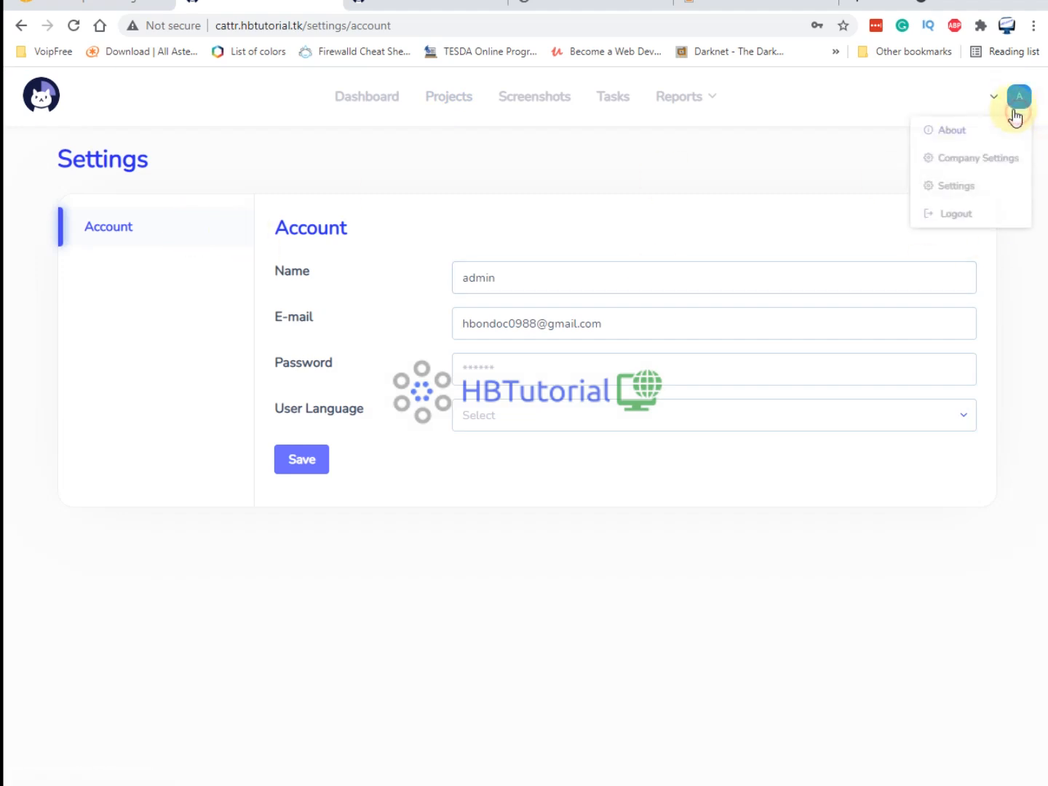
Set Company Settings Working Hours to 8, save, and view the company Users list.
{"action": "left_click", "coordinate": [970, 159]}
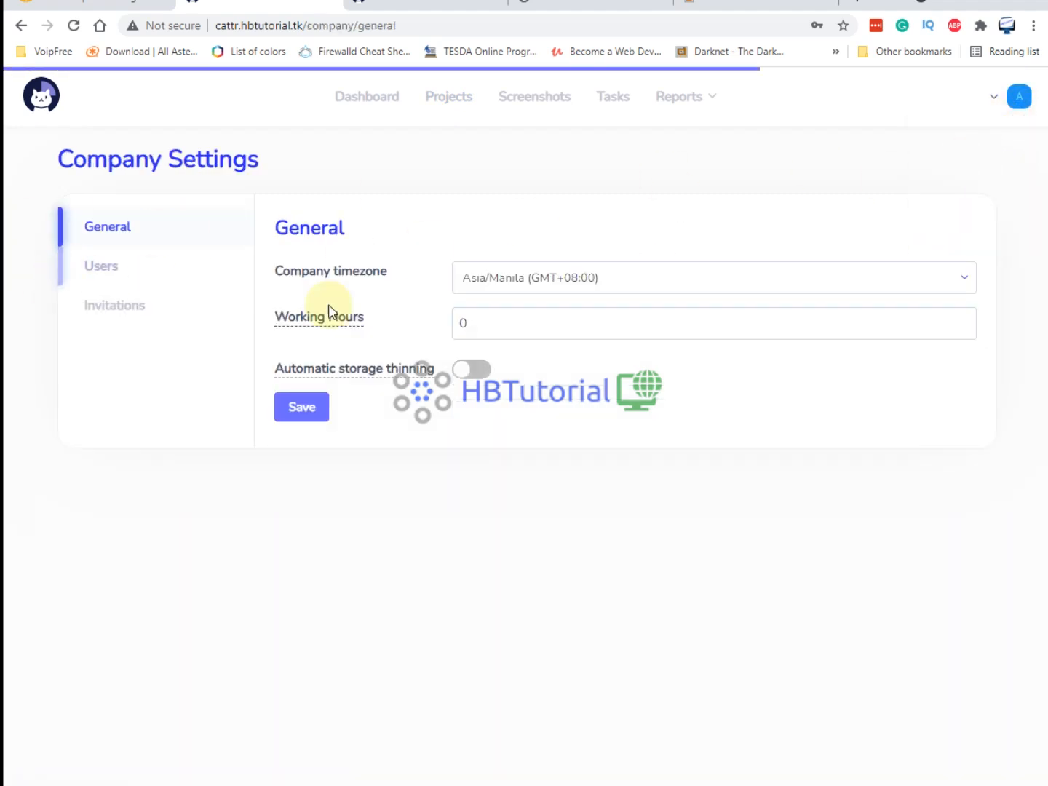
{"action": "left_click", "coordinate": [500, 331]}
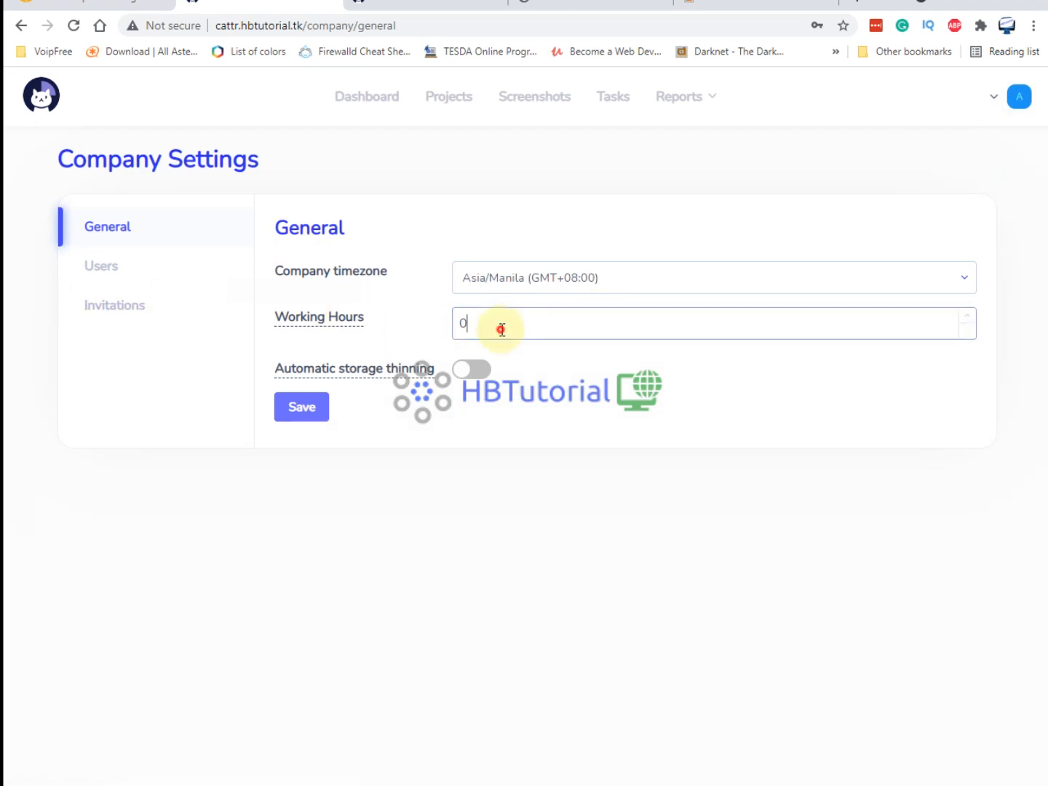
{"action": "left_click", "coordinate": [491, 326]}
{"action": "left_click", "coordinate": [566, 318]}
{"action": "mouse_move", "coordinate": [335, 318]}
{"action": "double_click", "coordinate": [538, 317]}
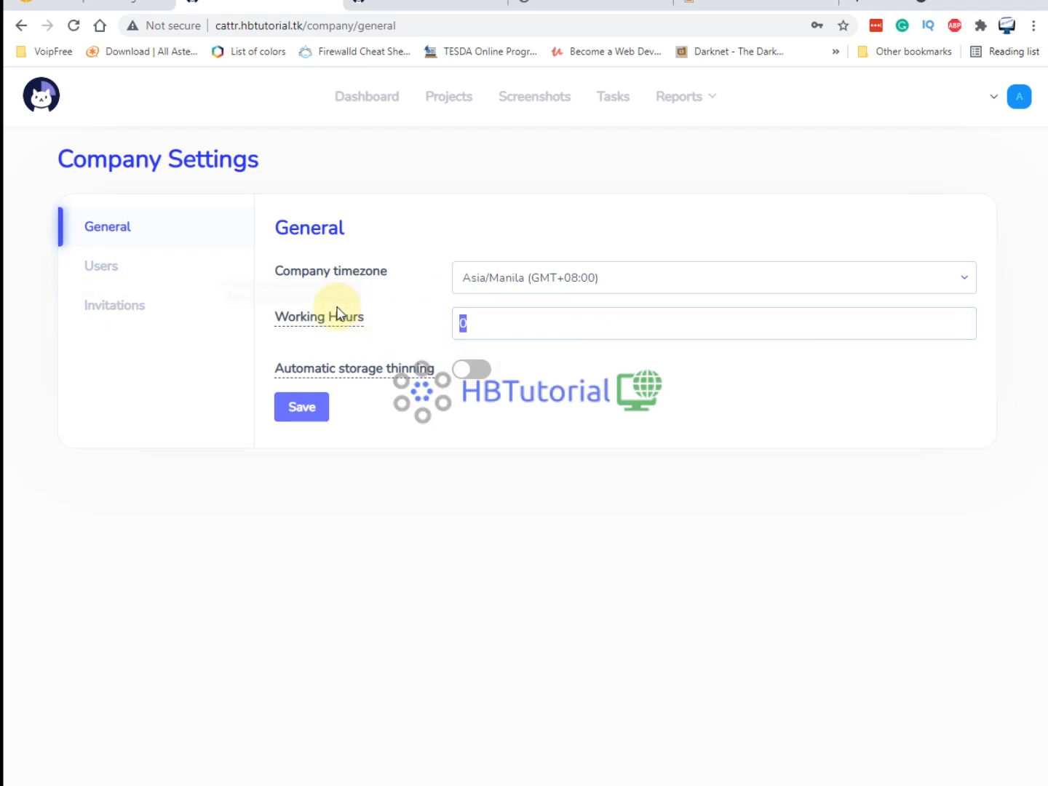
{"action": "left_click", "coordinate": [302, 407]}
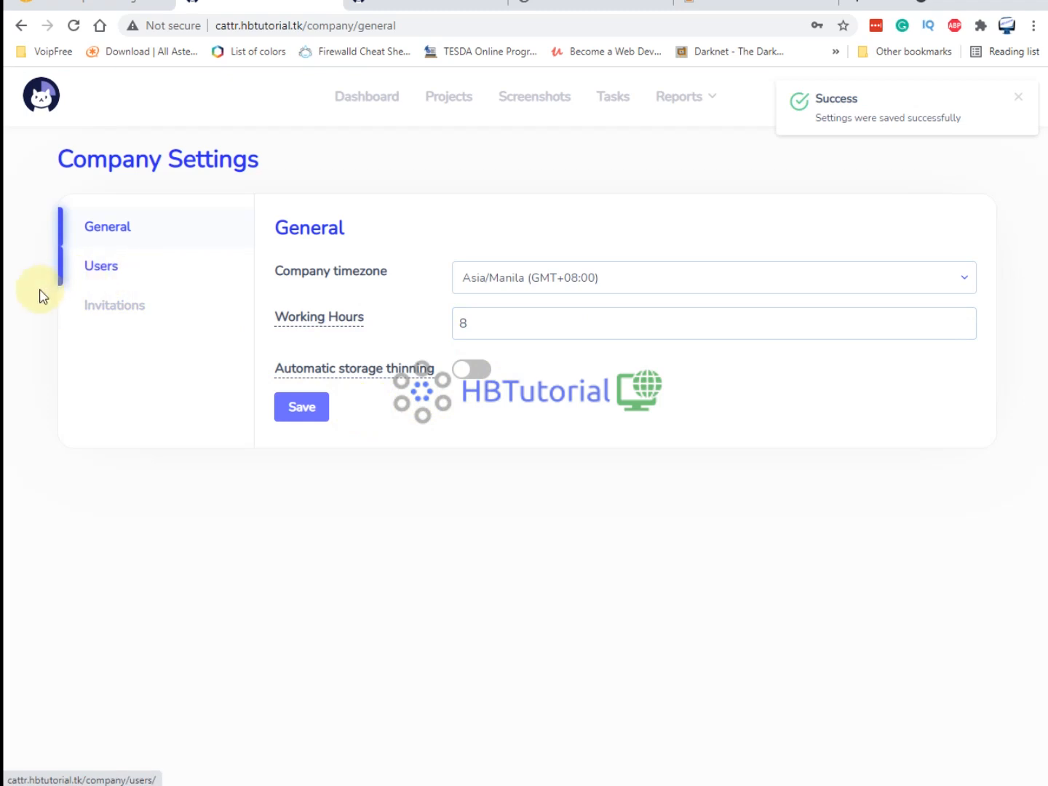
{"action": "left_click", "coordinate": [102, 273]}
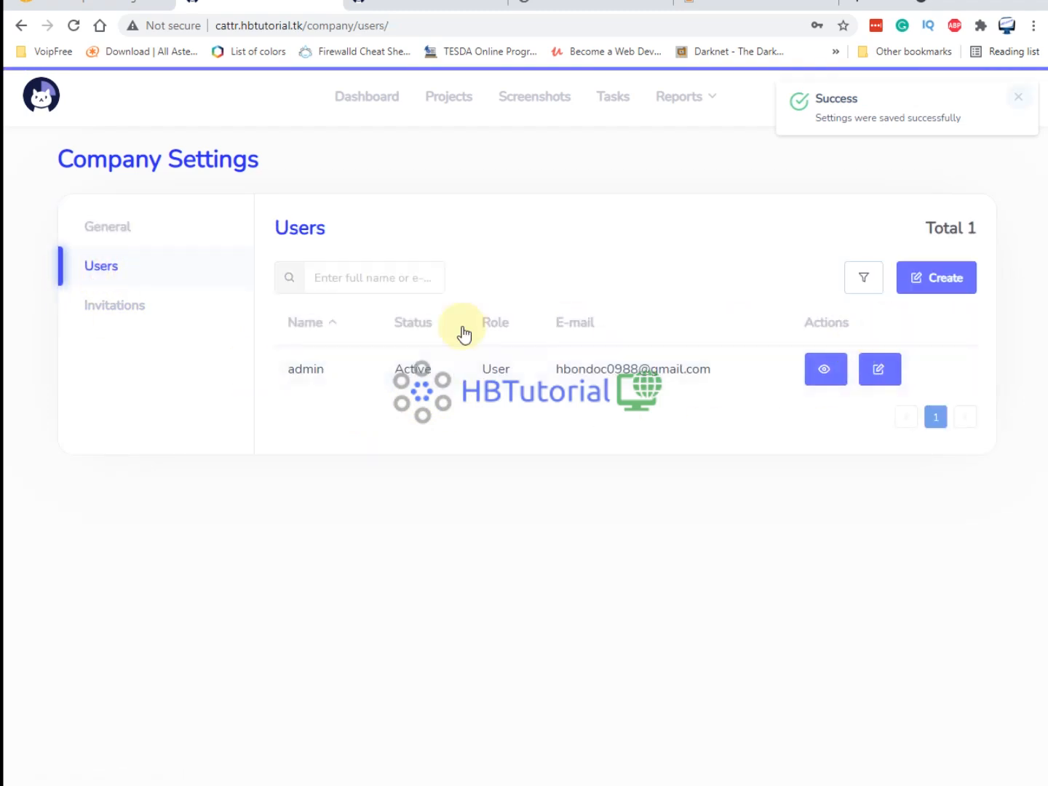
Sort the users table by status and role, then start a new user named Agent1.
{"action": "left_click", "coordinate": [948, 278]}
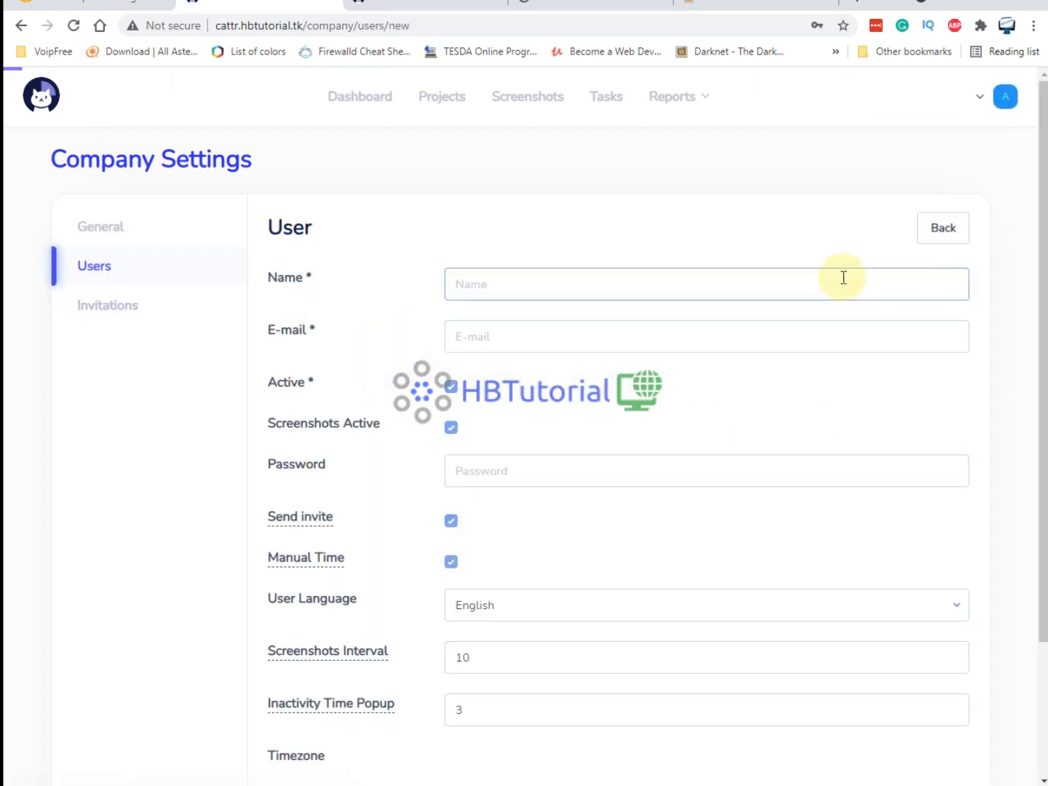
{"action": "left_click", "coordinate": [102, 272]}
{"action": "left_click", "coordinate": [421, 324]}
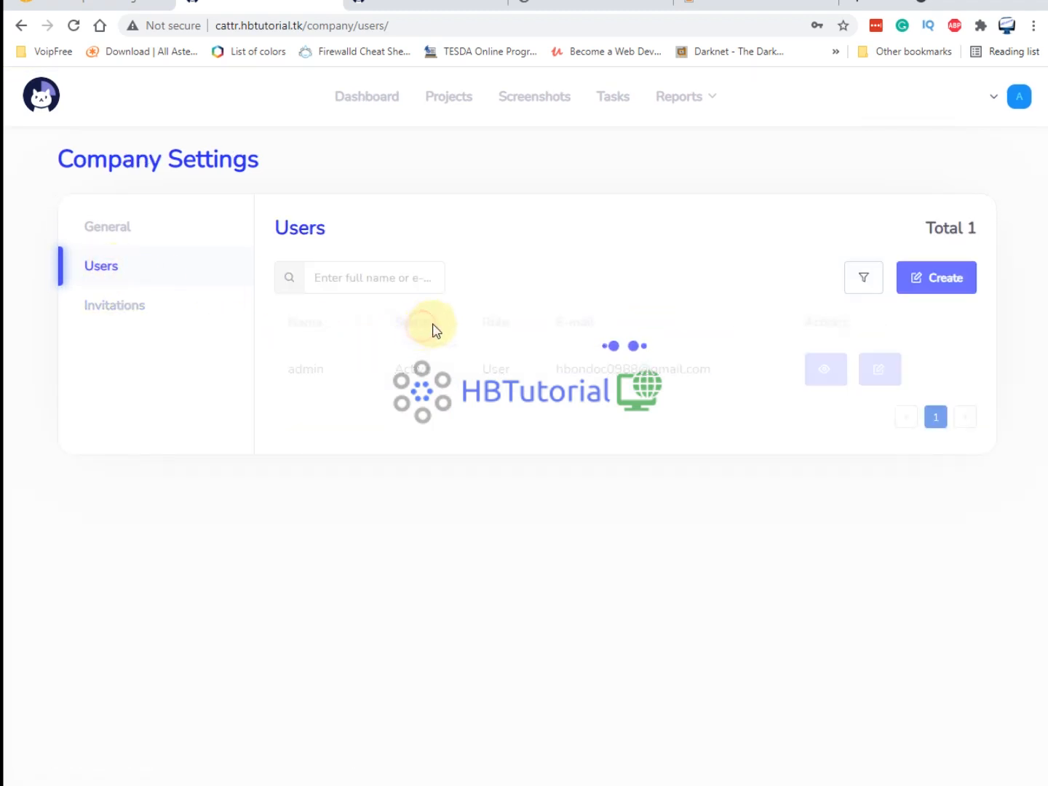
{"action": "left_click", "coordinate": [500, 324]}
{"action": "left_click", "coordinate": [958, 280]}
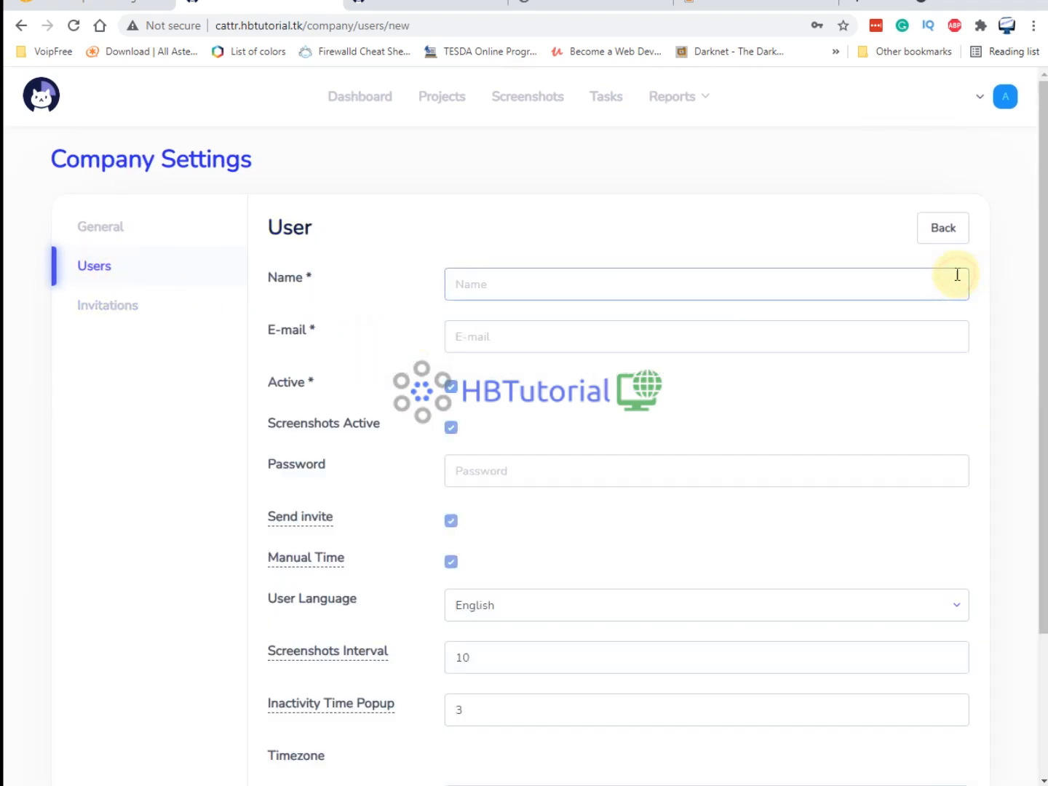
{"action": "left_click", "coordinate": [507, 284]}
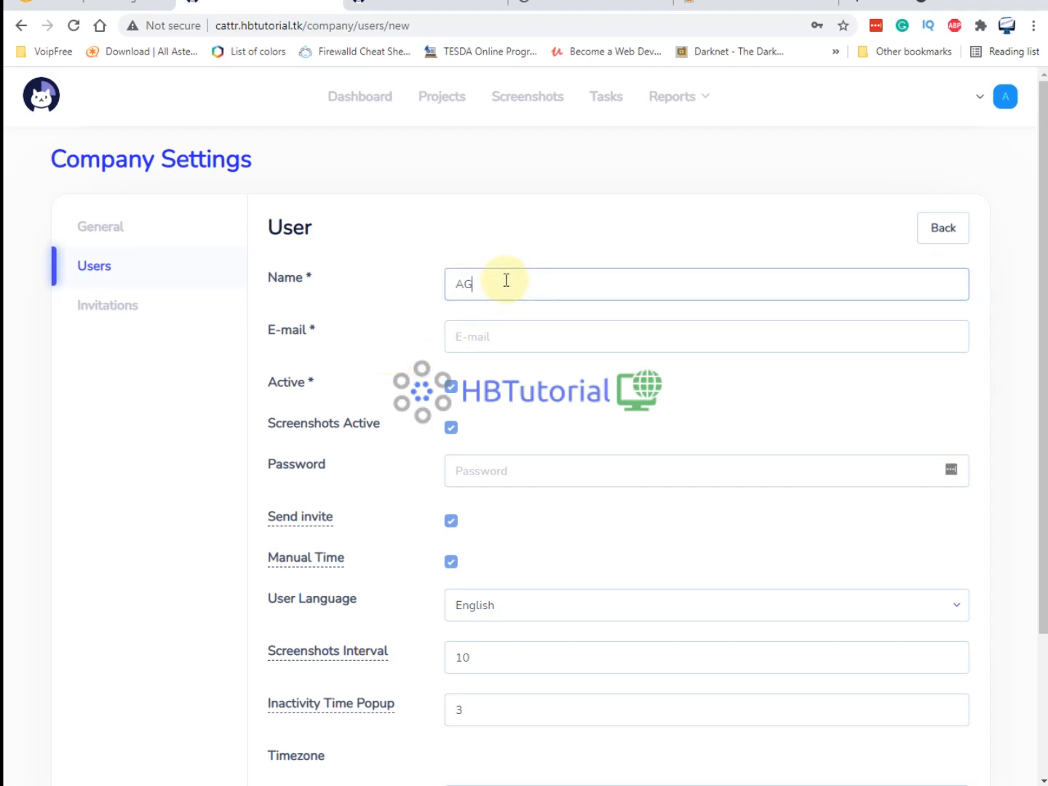
{"action": "type", "text": "AG"}
{"action": "key", "text": "BackSpace"}
{"action": "key", "text": "BackSpace"}
{"action": "type", "text": "A"}
Enter the new user's e-mail address and paste in the account password.
{"action": "left_click", "coordinate": [533, 331]}
{"action": "type", "text": "agent101@"}
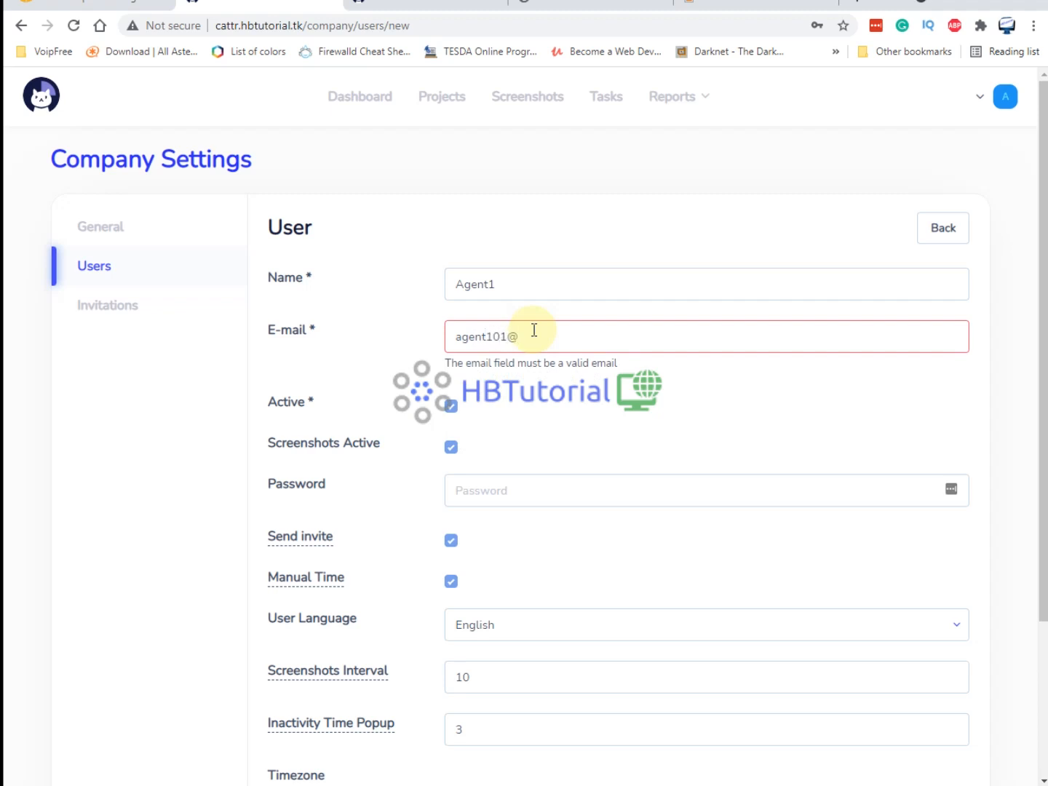
{"action": "type", "text": "gmai"}
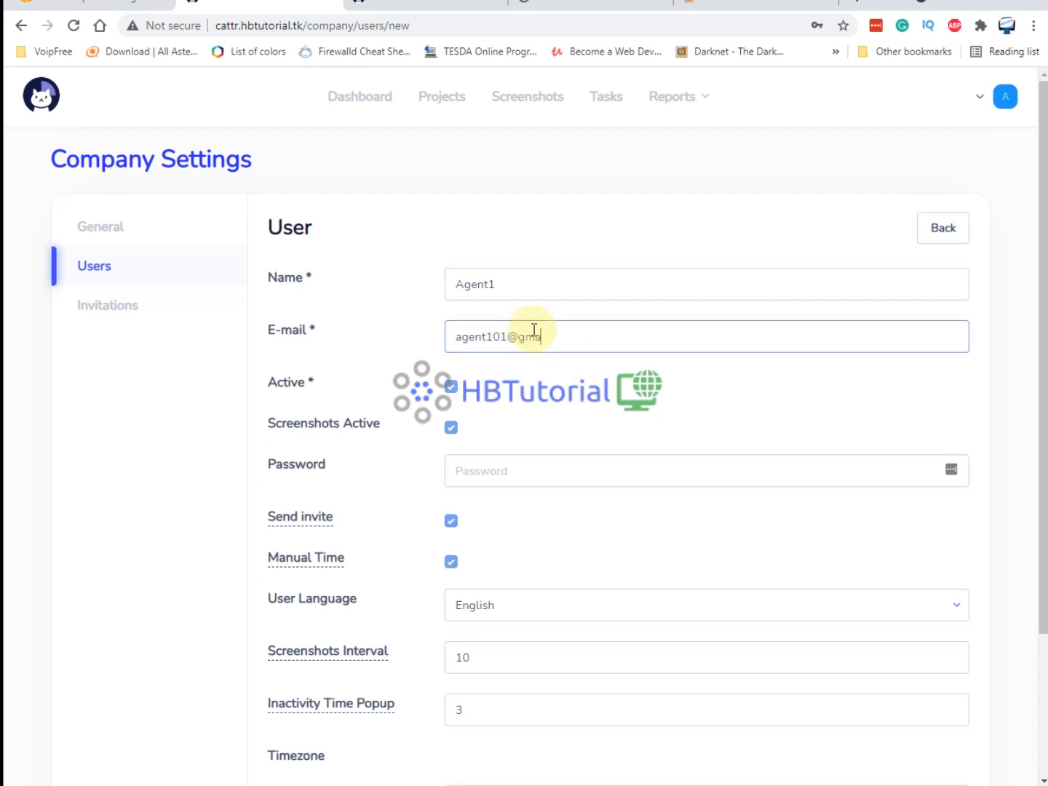
{"action": "key", "text": "BackSpace"}
{"action": "key", "text": "BackSpace"}
{"action": "type", "text": "test.com"}
{"action": "left_click_drag", "start_coordinate": [260, 423], "coordinate": [390, 428]}
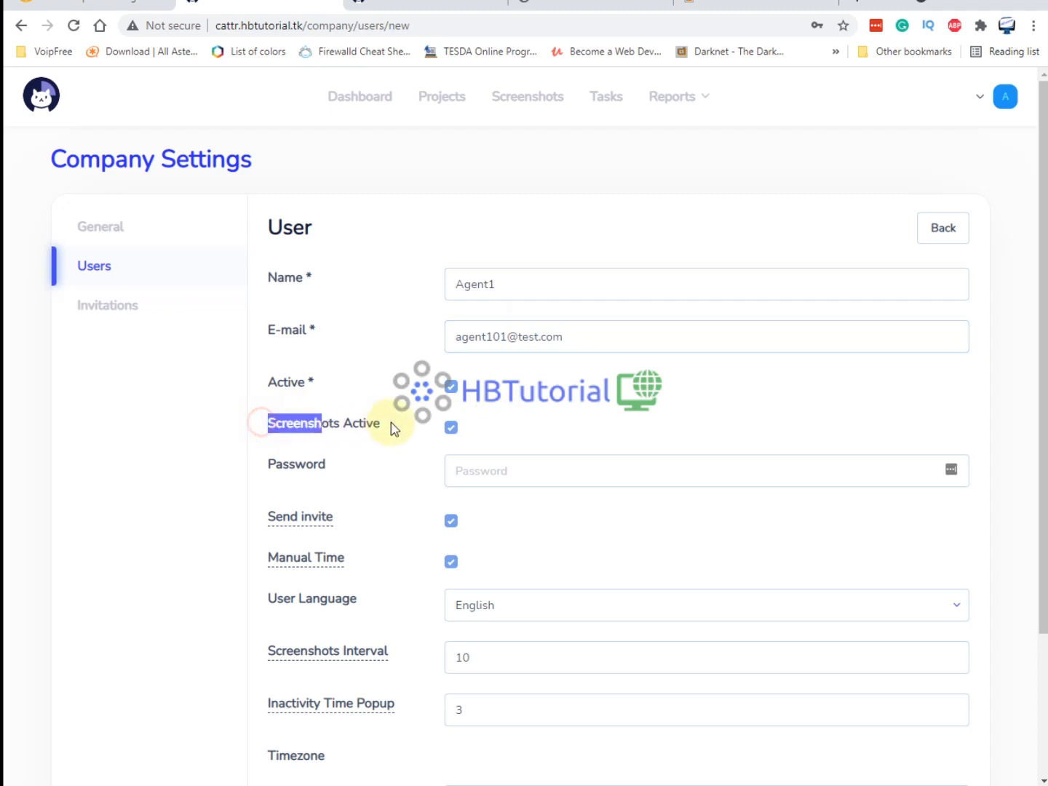
{"action": "double_click", "coordinate": [510, 337]}
{"action": "left_click", "coordinate": [554, 469]}
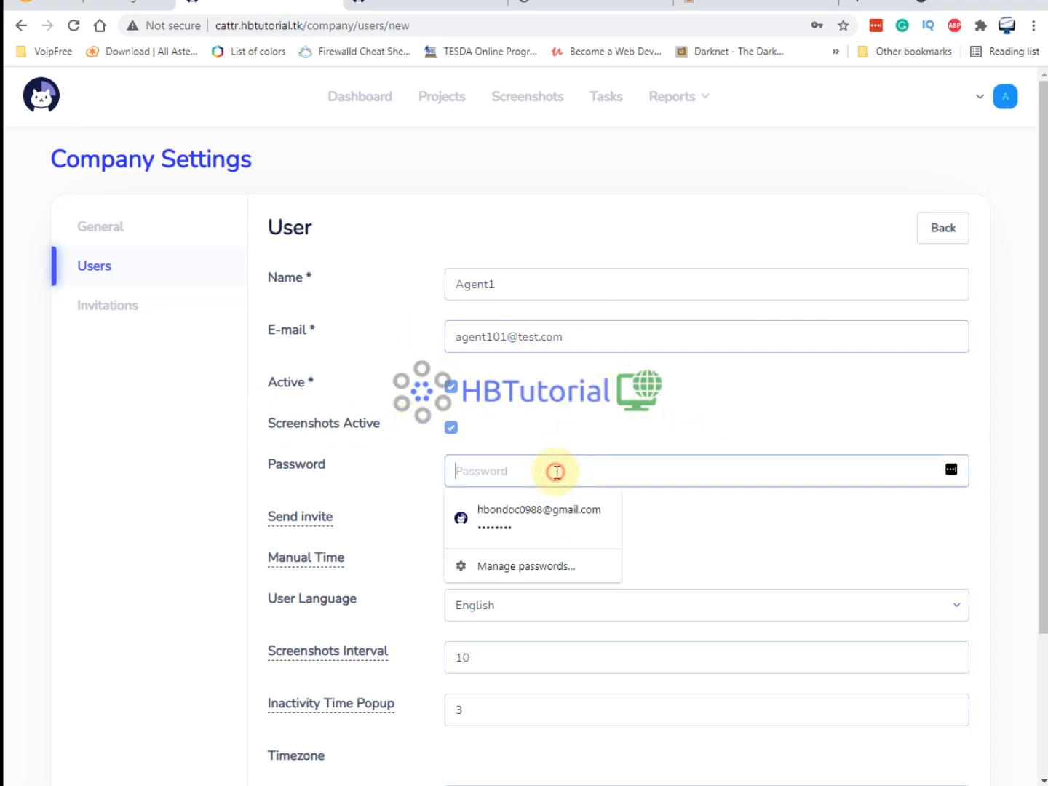
{"action": "key", "text": "ctrl+v"}
Set the screenshot interval and the inactivity time popup both to 1 minute.
{"action": "scroll", "coordinate": [354, 501], "scroll_direction": "down", "scroll_amount": 3}
{"action": "mouse_move", "coordinate": [337, 476]}
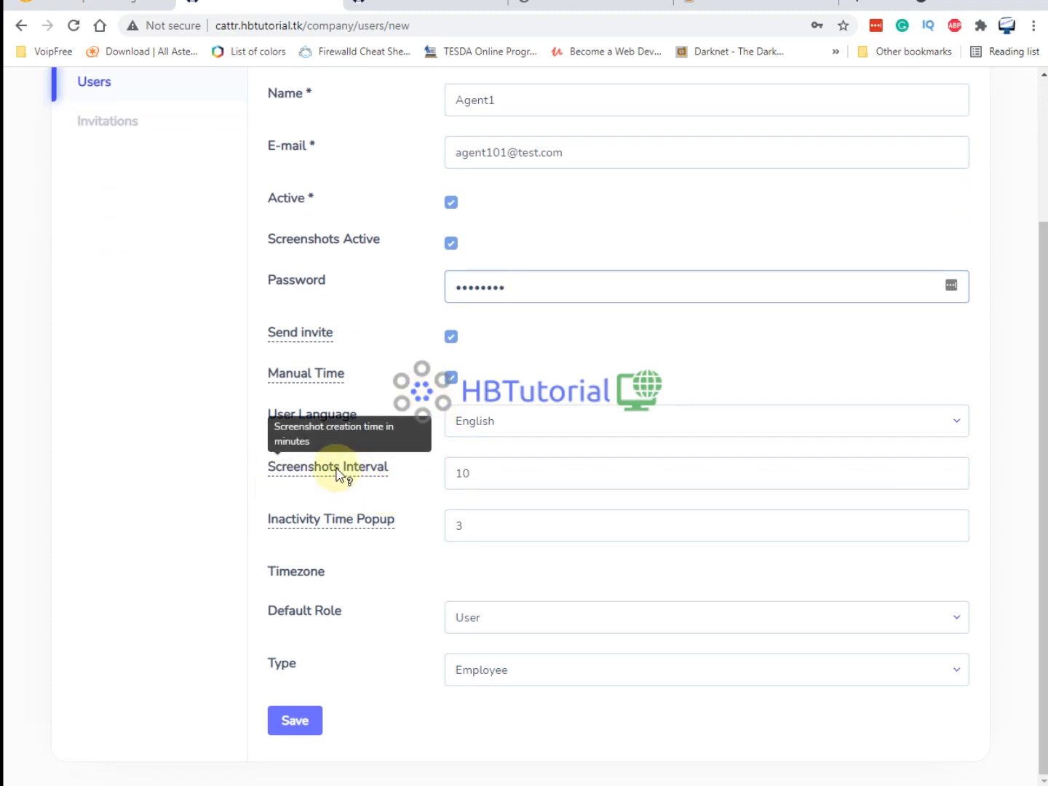
{"action": "left_click_drag", "start_coordinate": [534, 468], "coordinate": [415, 477]}
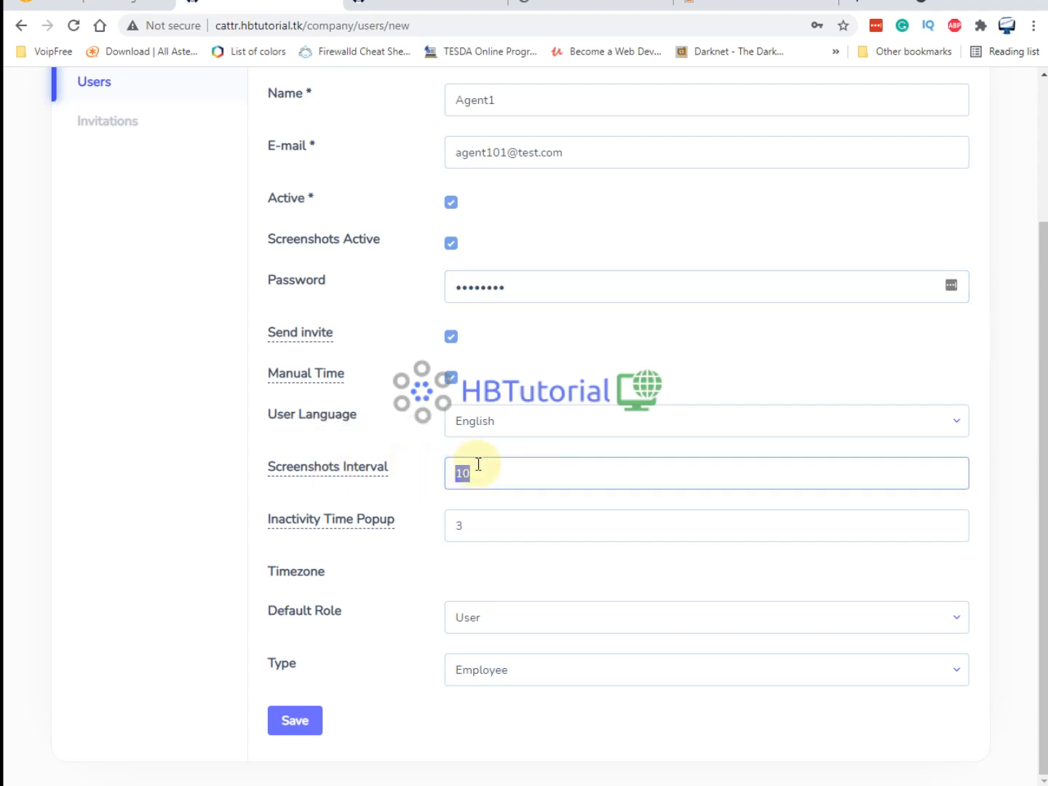
{"action": "mouse_move", "coordinate": [324, 472]}
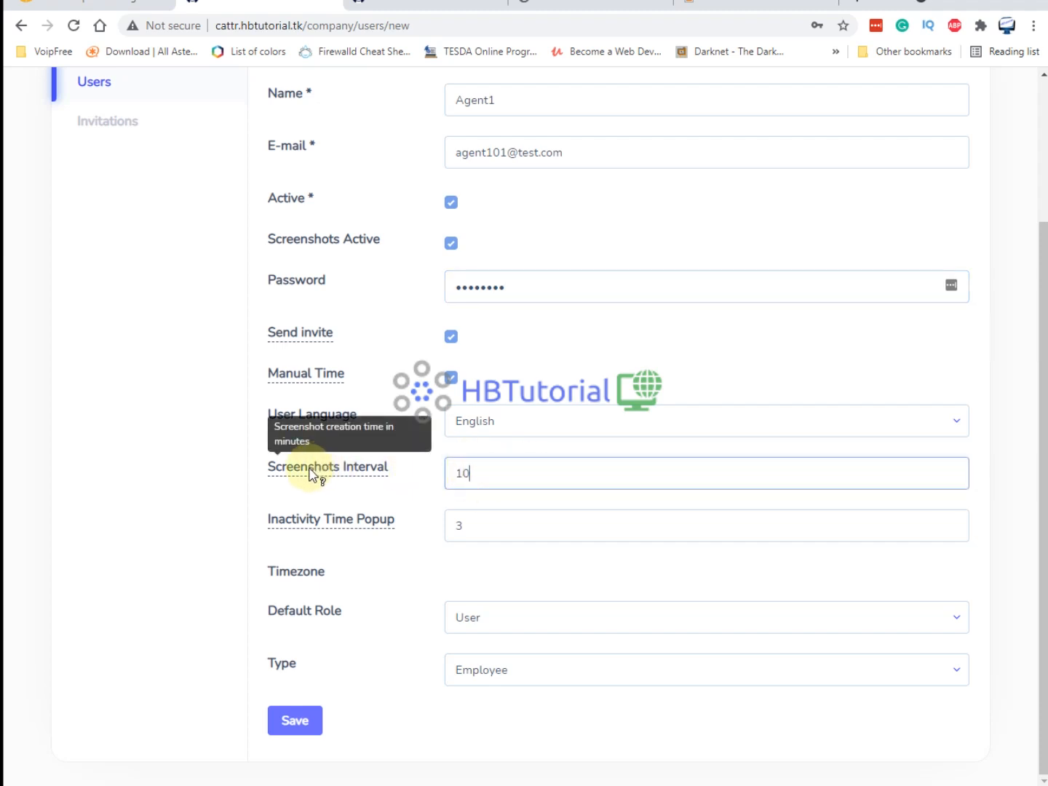
{"action": "left_click", "coordinate": [472, 474]}
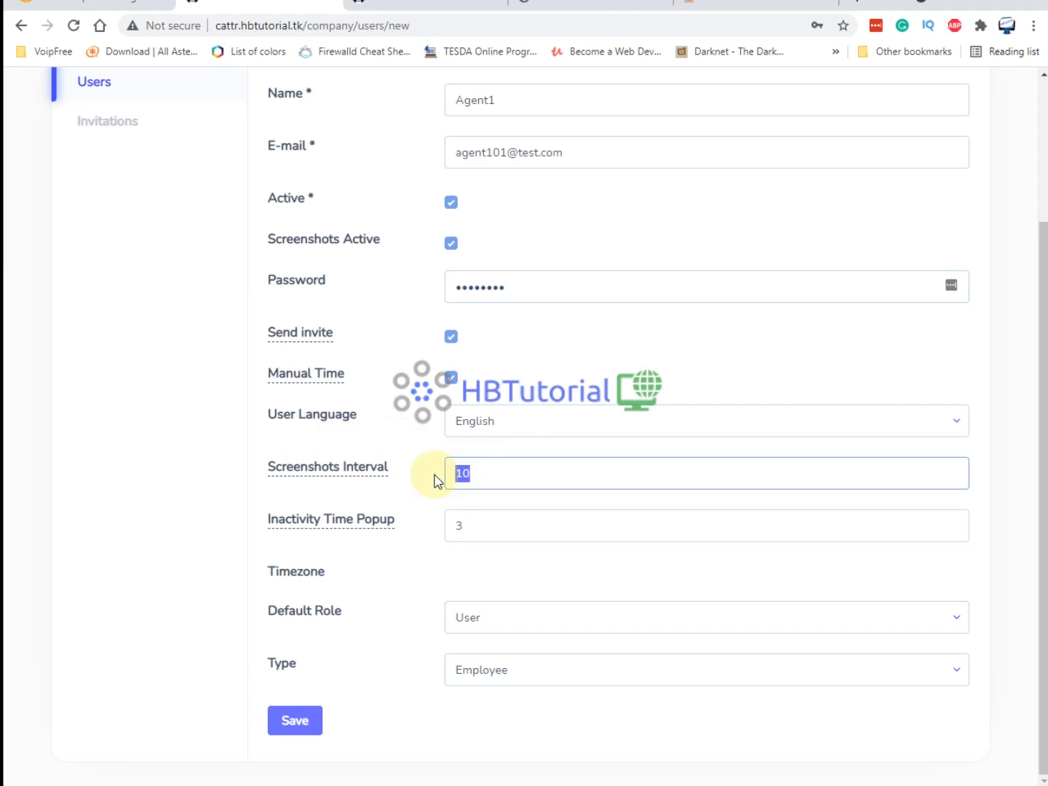
{"action": "type", "text": "1"}
{"action": "mouse_move", "coordinate": [318, 523]}
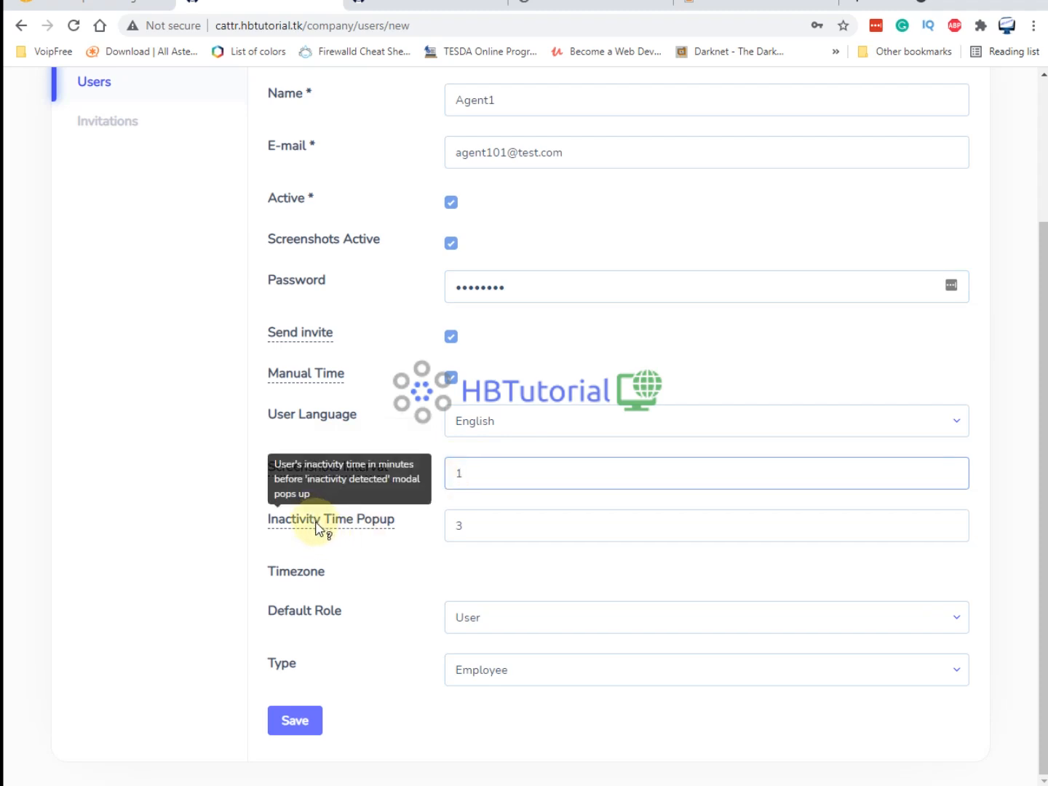
{"action": "double_click", "coordinate": [470, 524]}
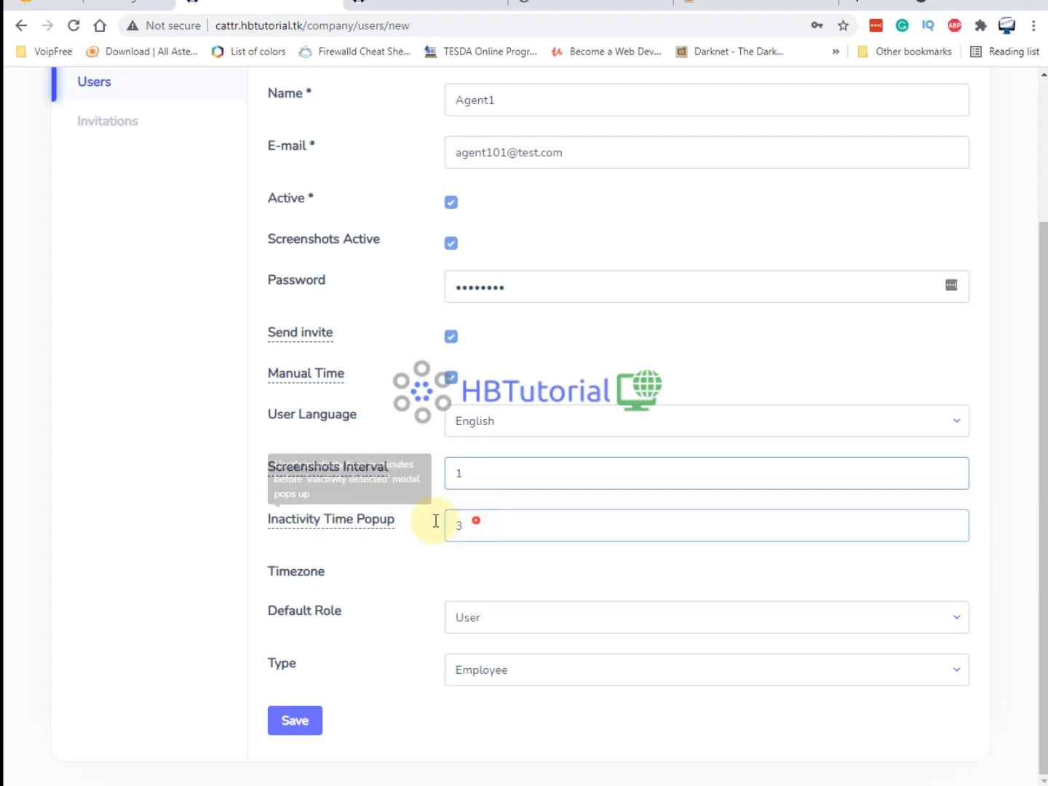
{"action": "left_click", "coordinate": [391, 580]}
Keep role User and type Employee, then save the new user.
{"action": "left_click", "coordinate": [513, 627]}
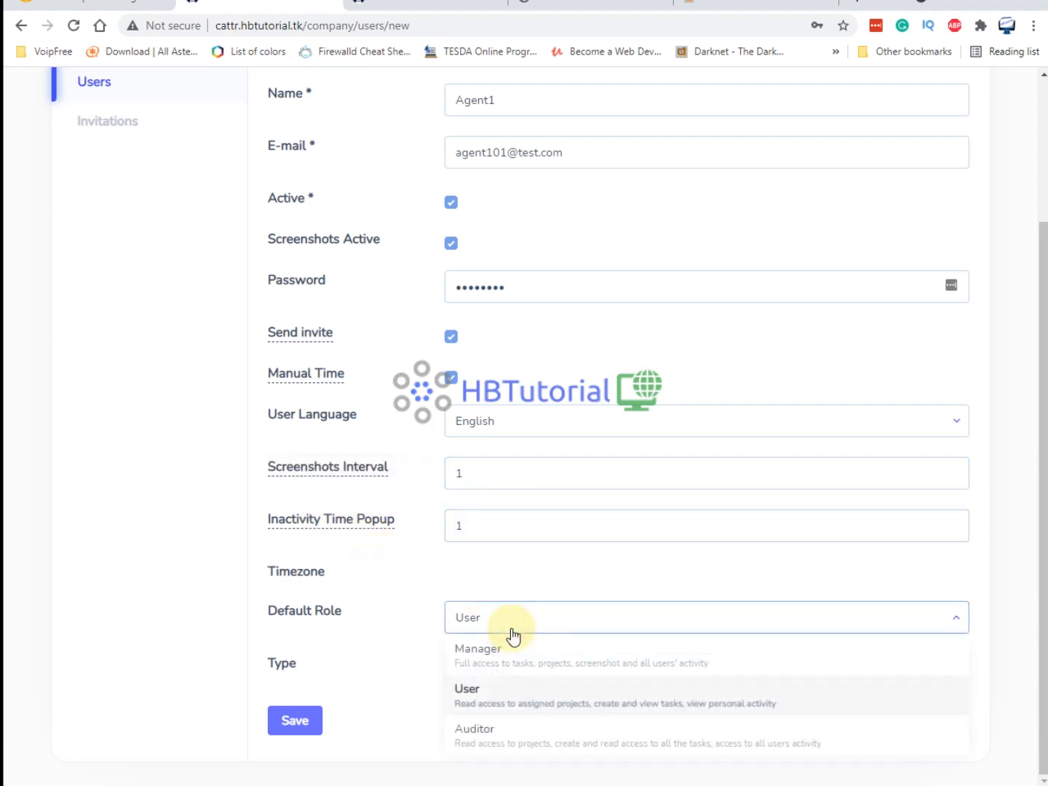
{"action": "left_click", "coordinate": [484, 700]}
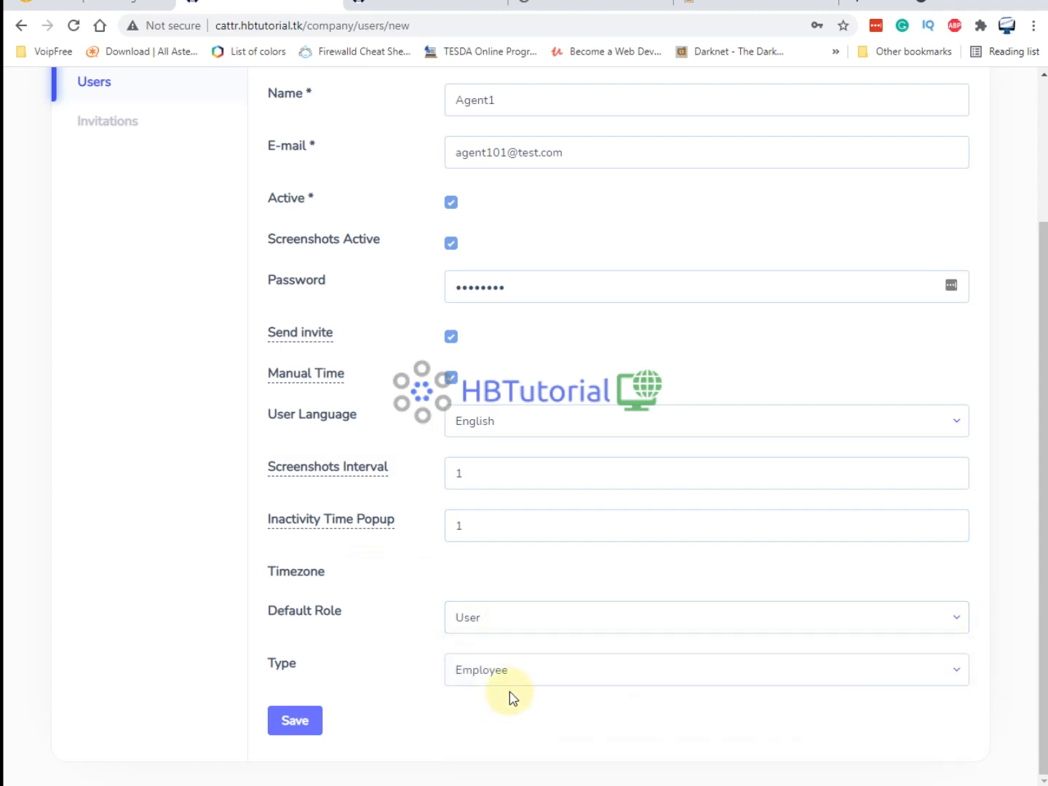
{"action": "left_click", "coordinate": [505, 683]}
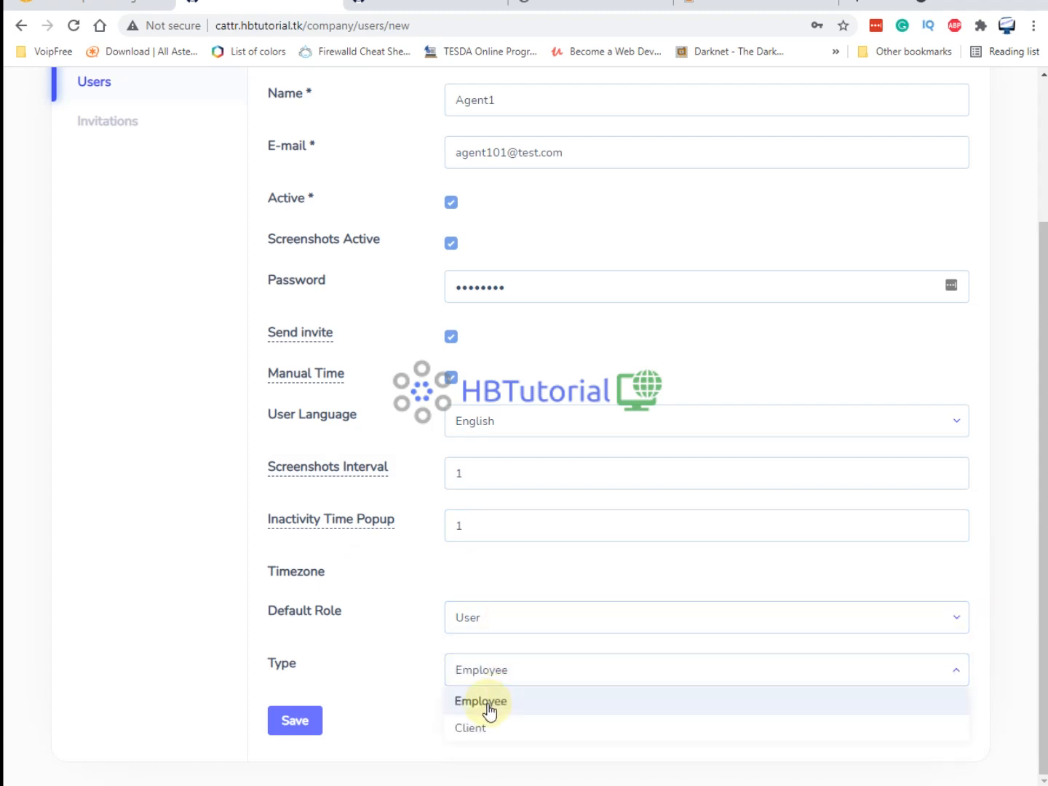
{"action": "left_click", "coordinate": [487, 702]}
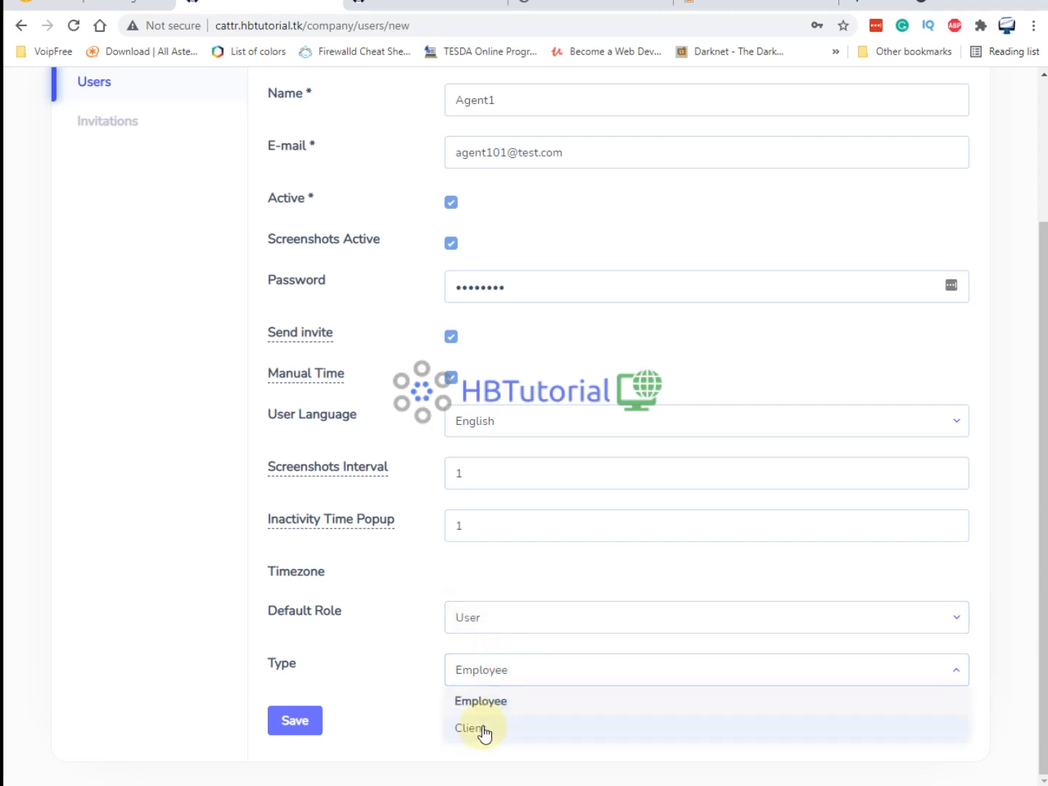
{"action": "left_click", "coordinate": [486, 703]}
{"action": "left_click", "coordinate": [502, 524]}
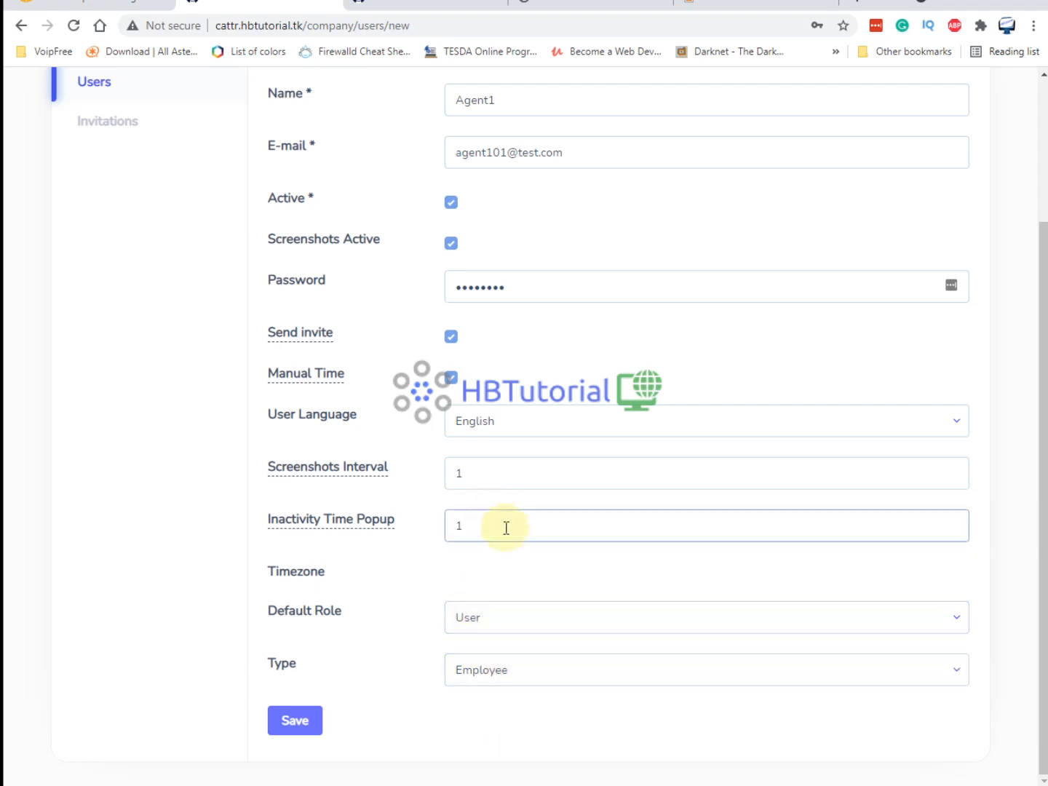
{"action": "left_click", "coordinate": [298, 722]}
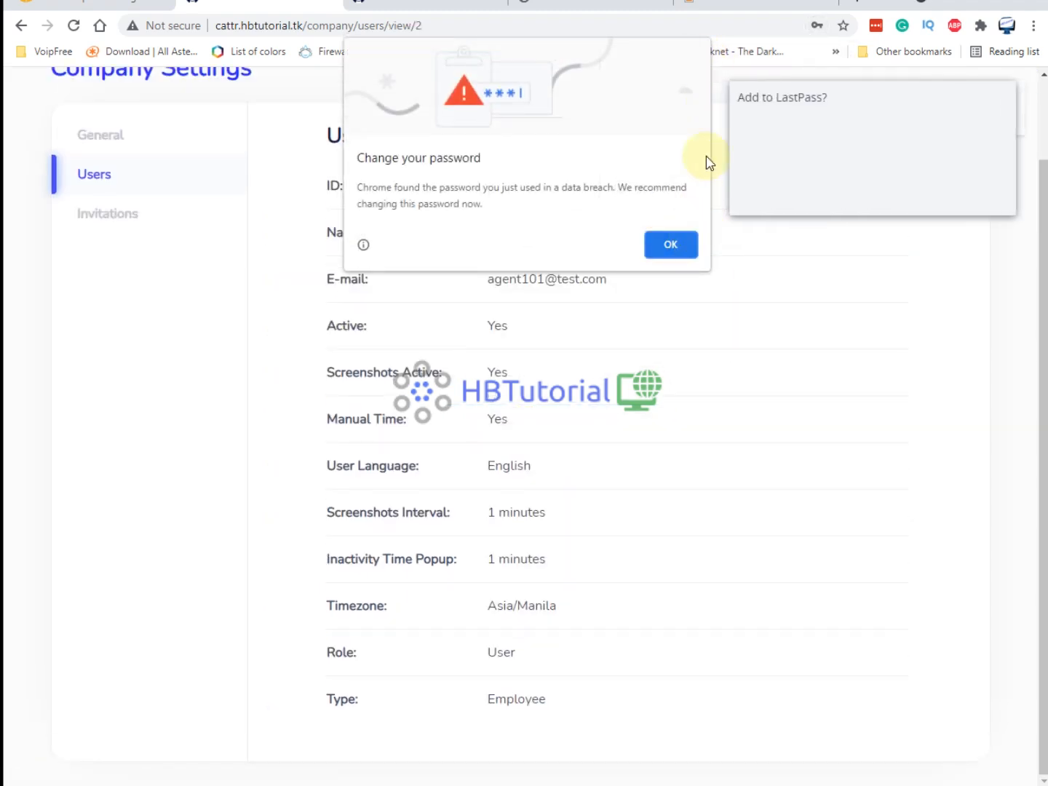
Dismiss the breach warning, LastPass and Chrome password prompts, then view the Invitations list.
{"action": "left_click", "coordinate": [672, 246]}
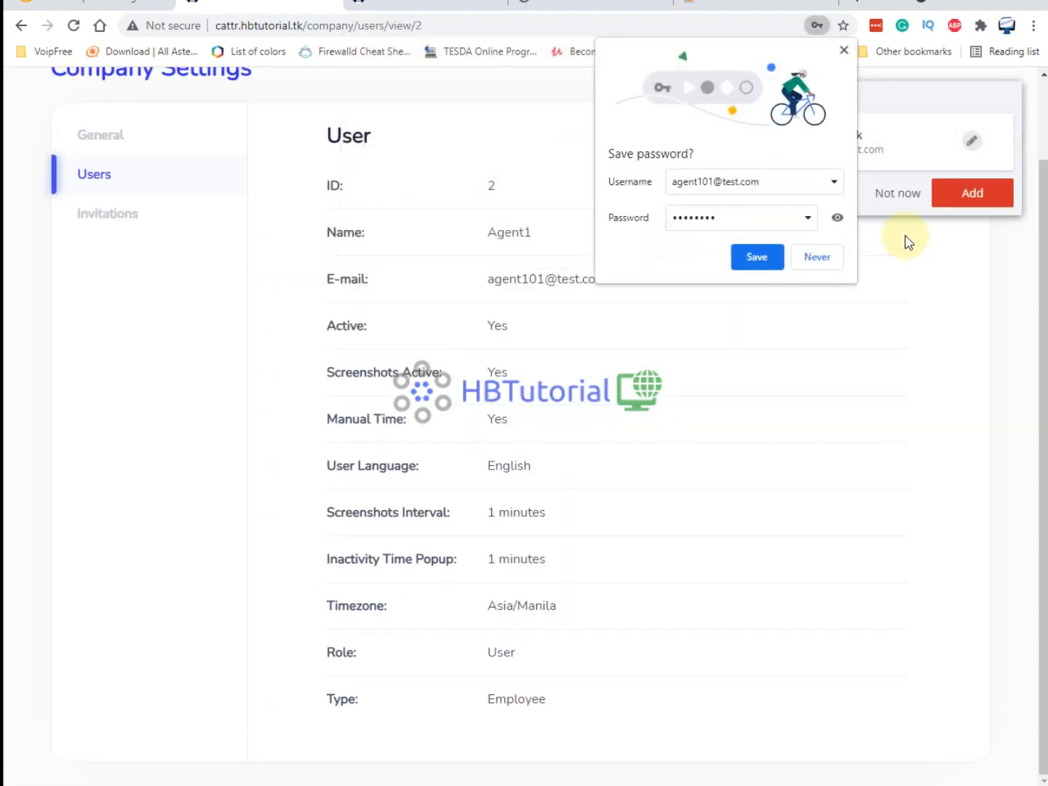
{"action": "left_click", "coordinate": [900, 198]}
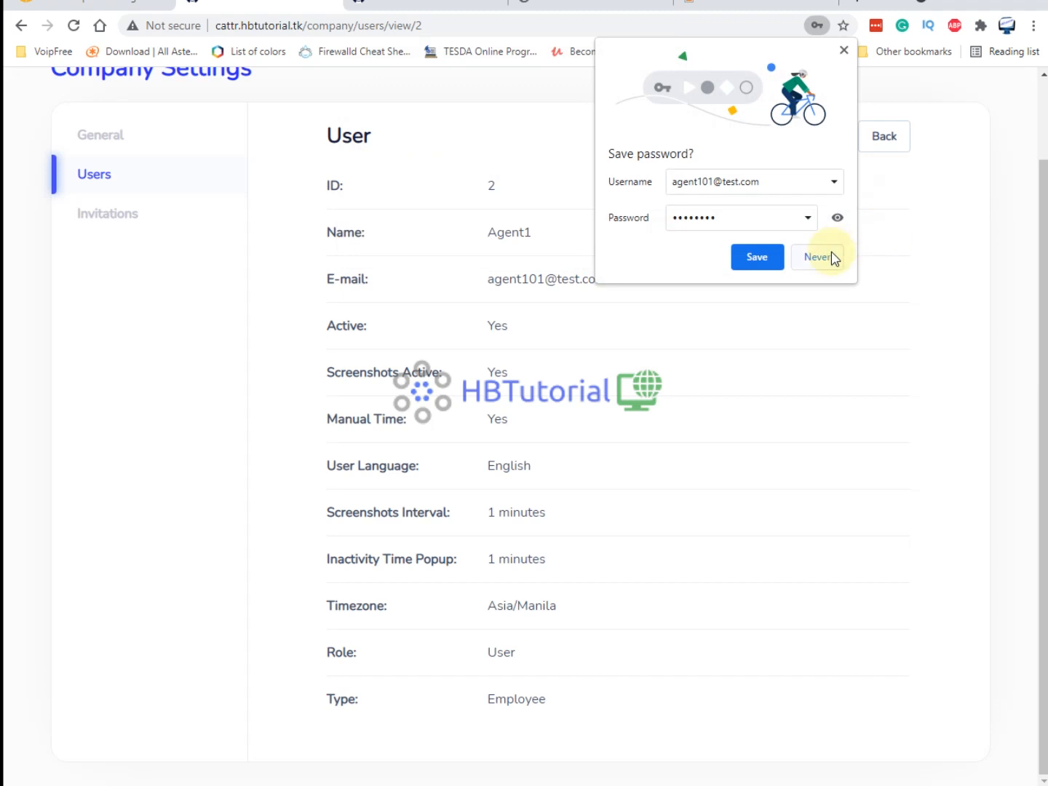
{"action": "left_click", "coordinate": [842, 55]}
{"action": "left_click", "coordinate": [123, 229]}
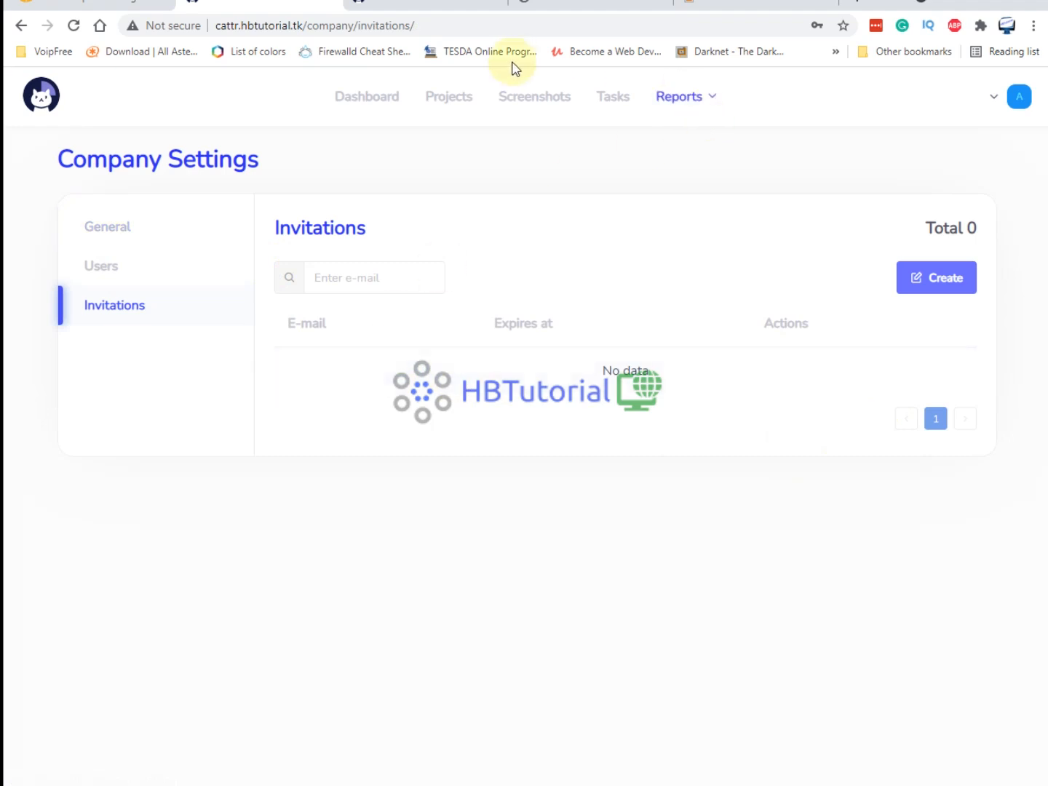
Review the Web Project Development task's details from the Tasks list.
{"action": "left_click", "coordinate": [620, 106]}
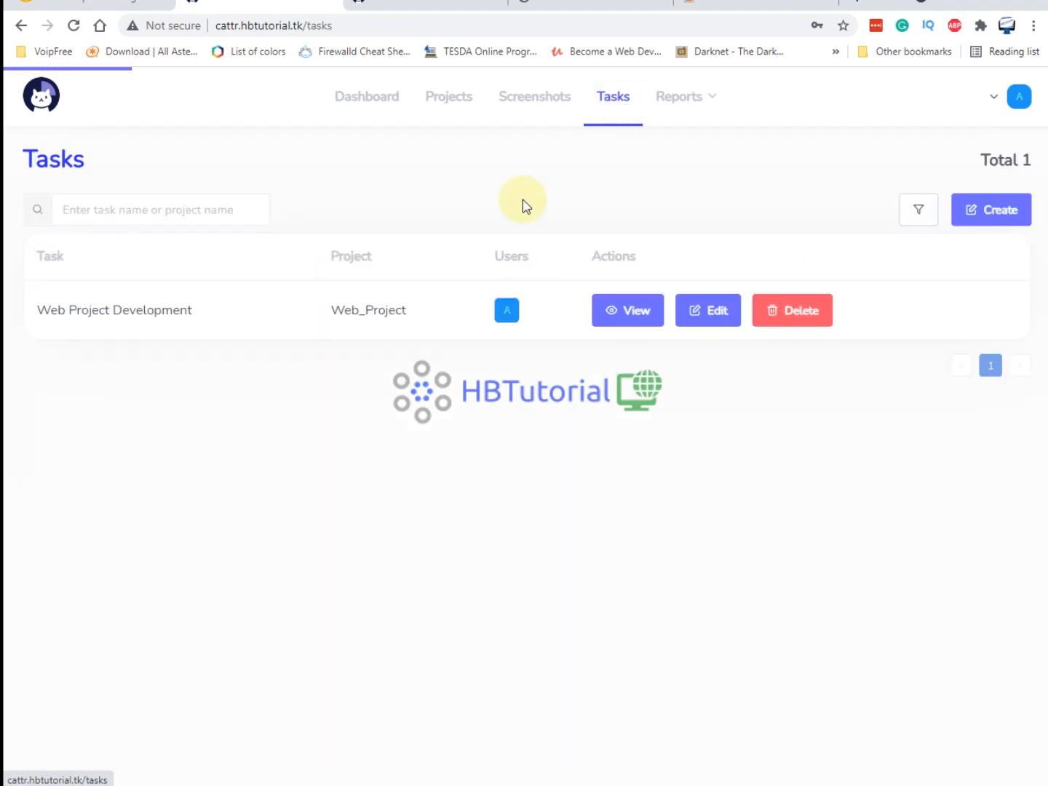
{"action": "left_click", "coordinate": [636, 312]}
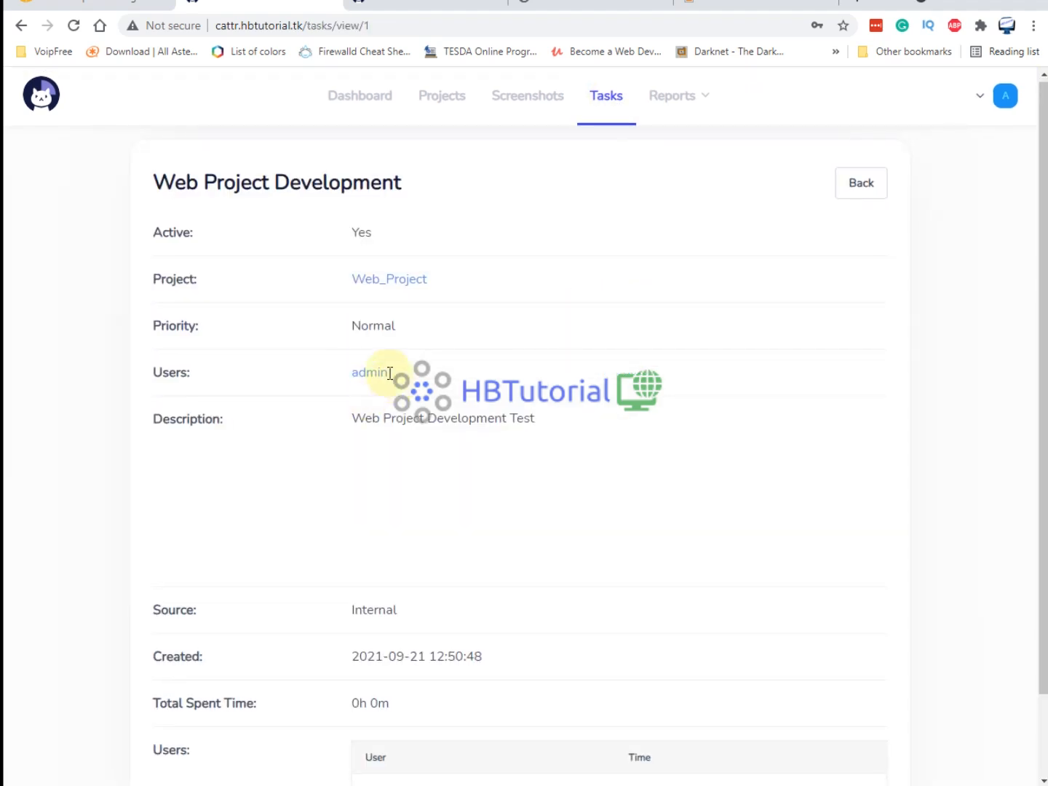
{"action": "scroll", "coordinate": [401, 378], "scroll_direction": "down", "scroll_amount": 1}
{"action": "scroll", "coordinate": [915, 247], "scroll_direction": "up", "scroll_amount": 1}
{"action": "scroll", "coordinate": [915, 247], "scroll_direction": "up", "scroll_amount": 1}
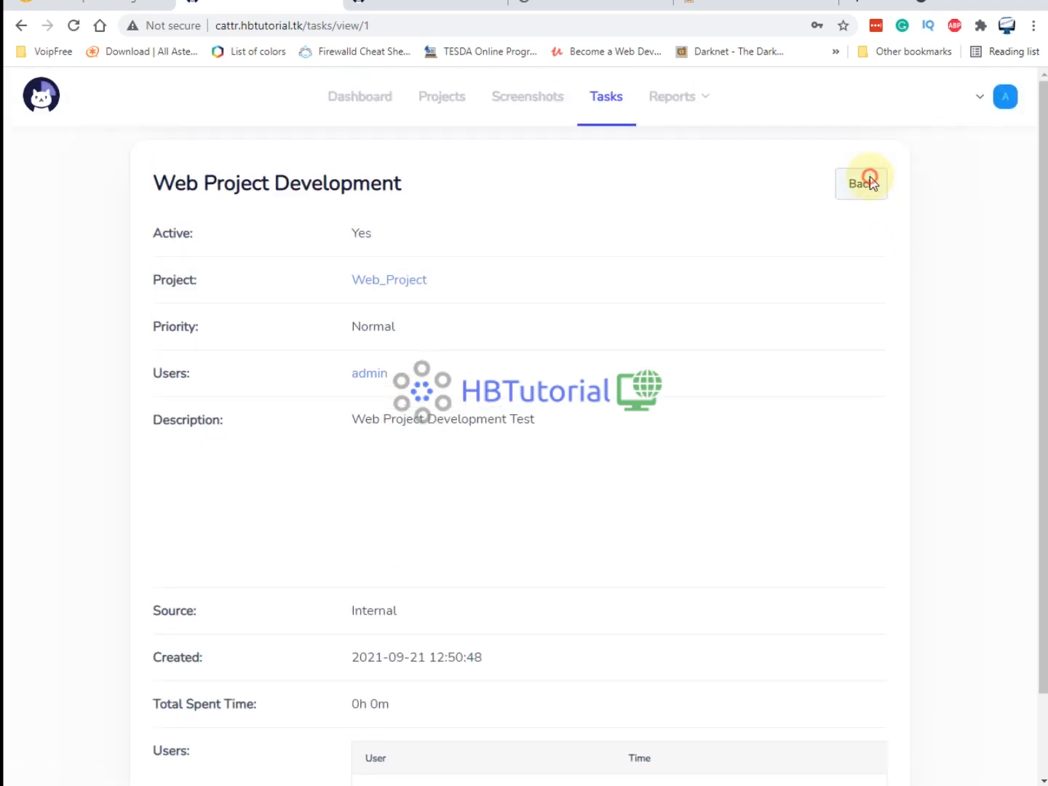
{"action": "left_click", "coordinate": [864, 179]}
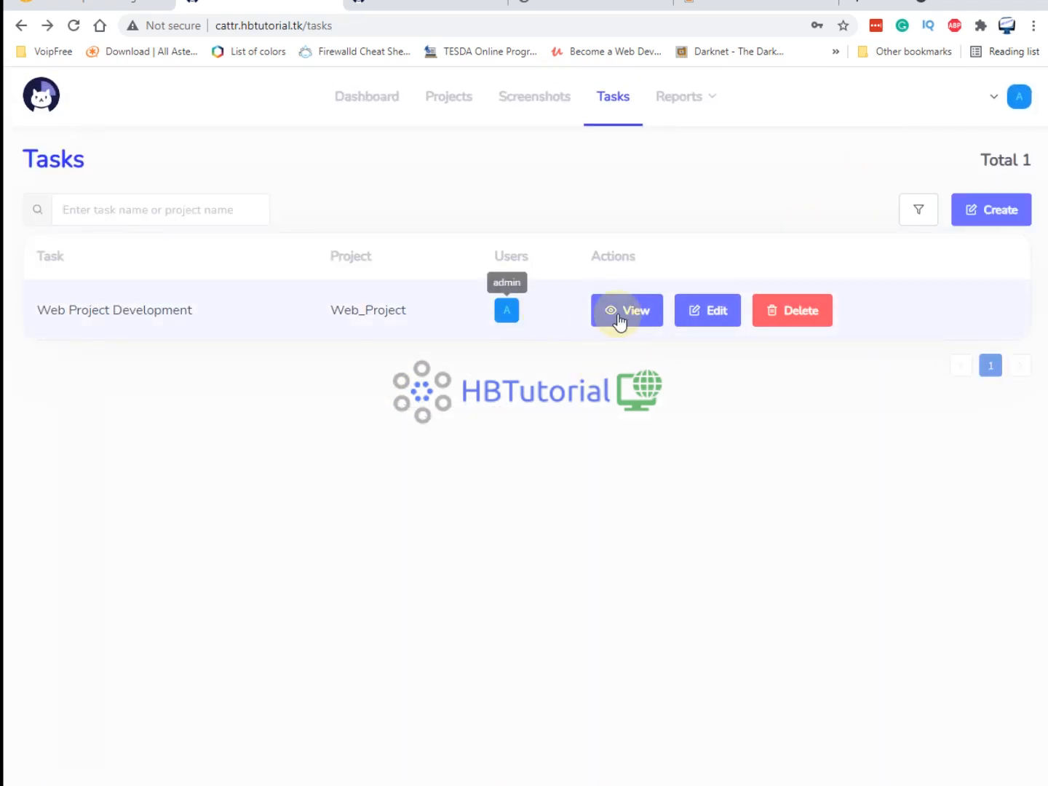
Edit the task, filter assignable users to employees, and save the changes.
{"action": "left_click", "coordinate": [717, 314]}
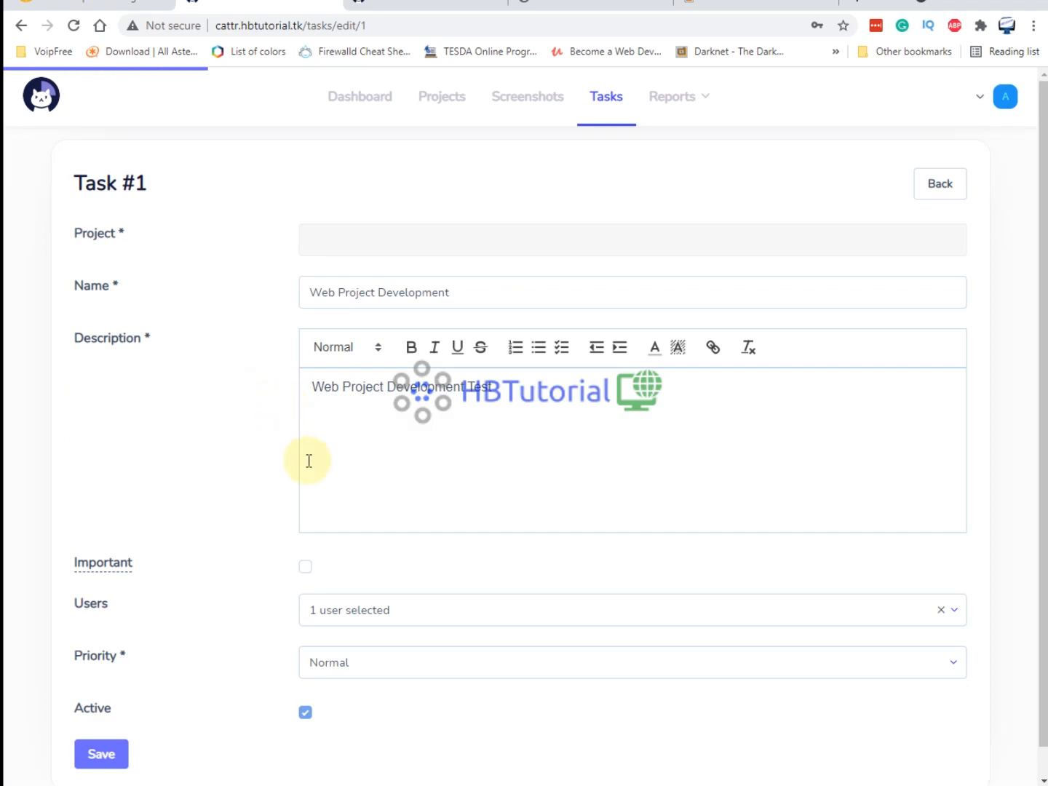
{"action": "scroll", "coordinate": [318, 594], "scroll_direction": "down", "scroll_amount": 1}
{"action": "left_click", "coordinate": [366, 579]}
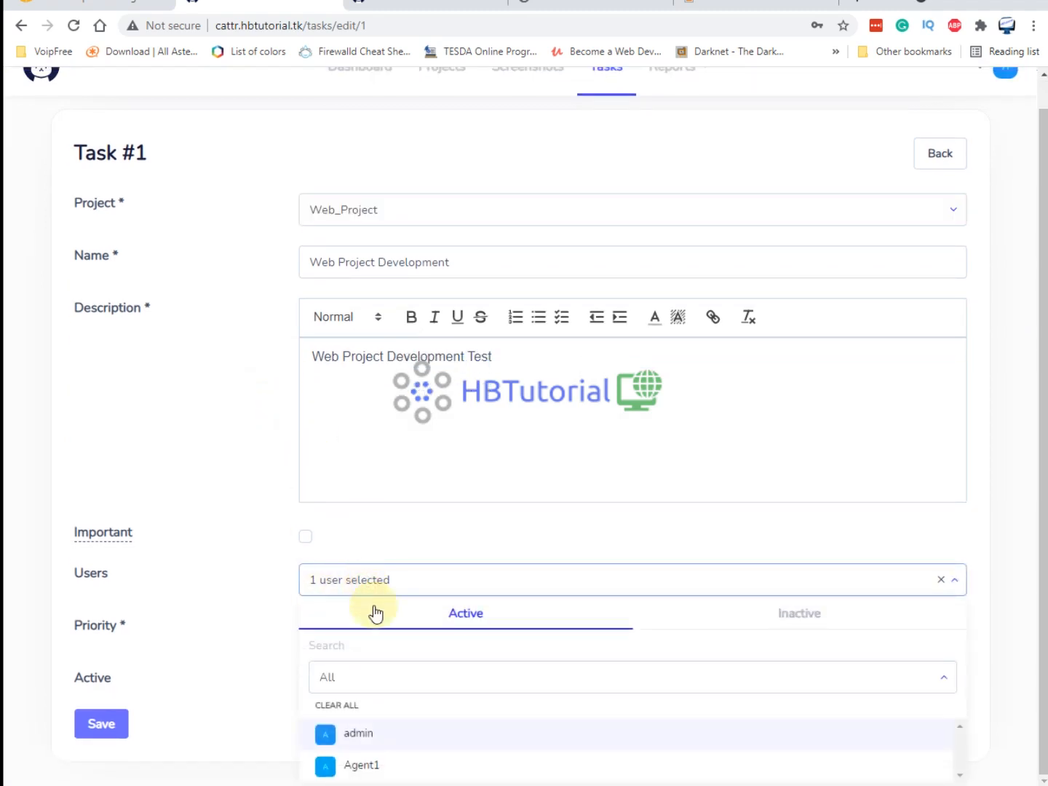
{"action": "left_click", "coordinate": [328, 678]}
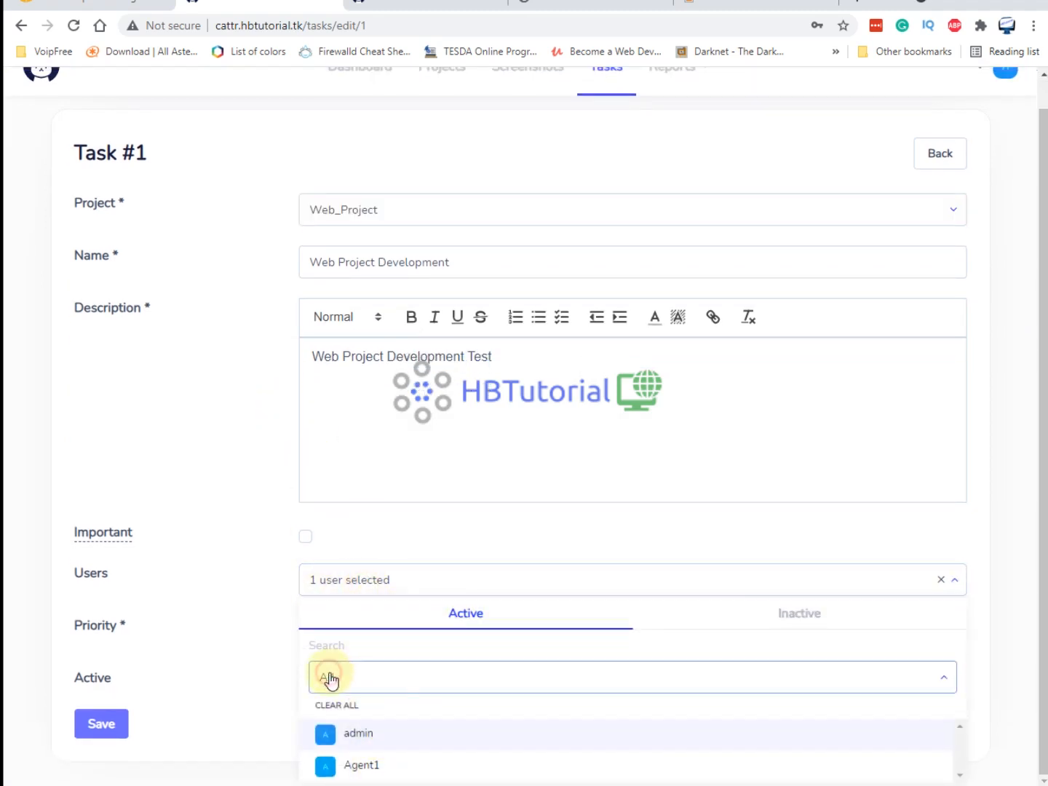
{"action": "left_click", "coordinate": [345, 740]}
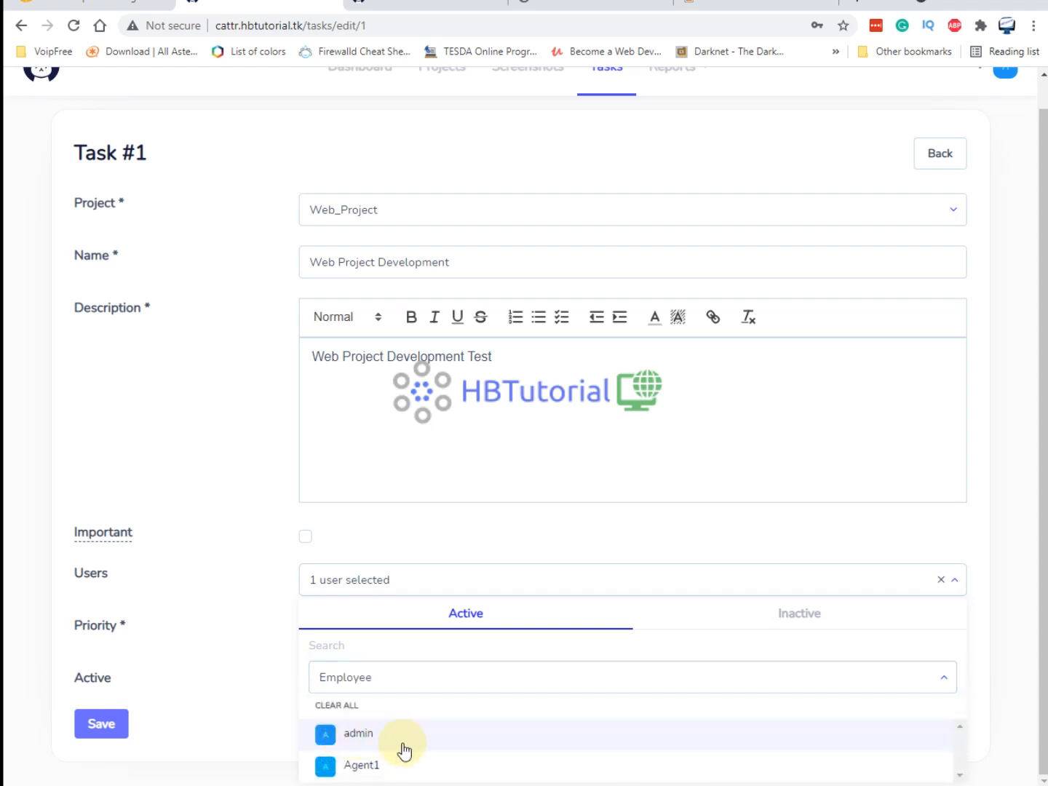
{"action": "left_click", "coordinate": [102, 725]}
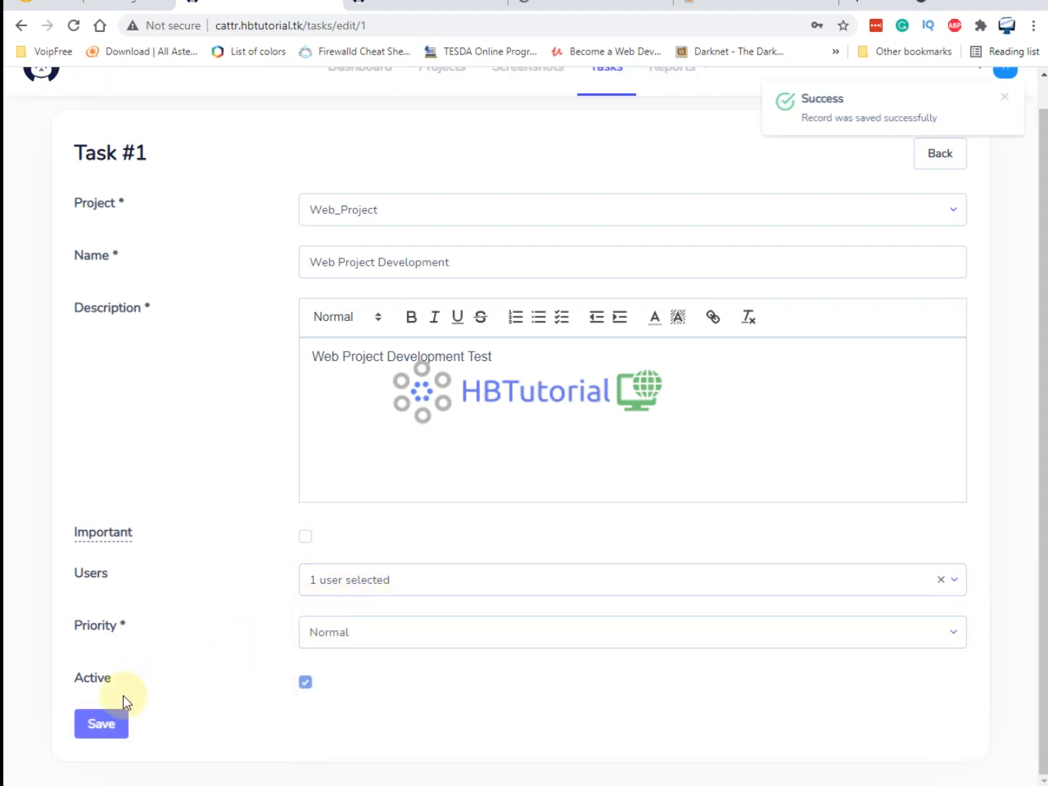
{"action": "left_click", "coordinate": [101, 723]}
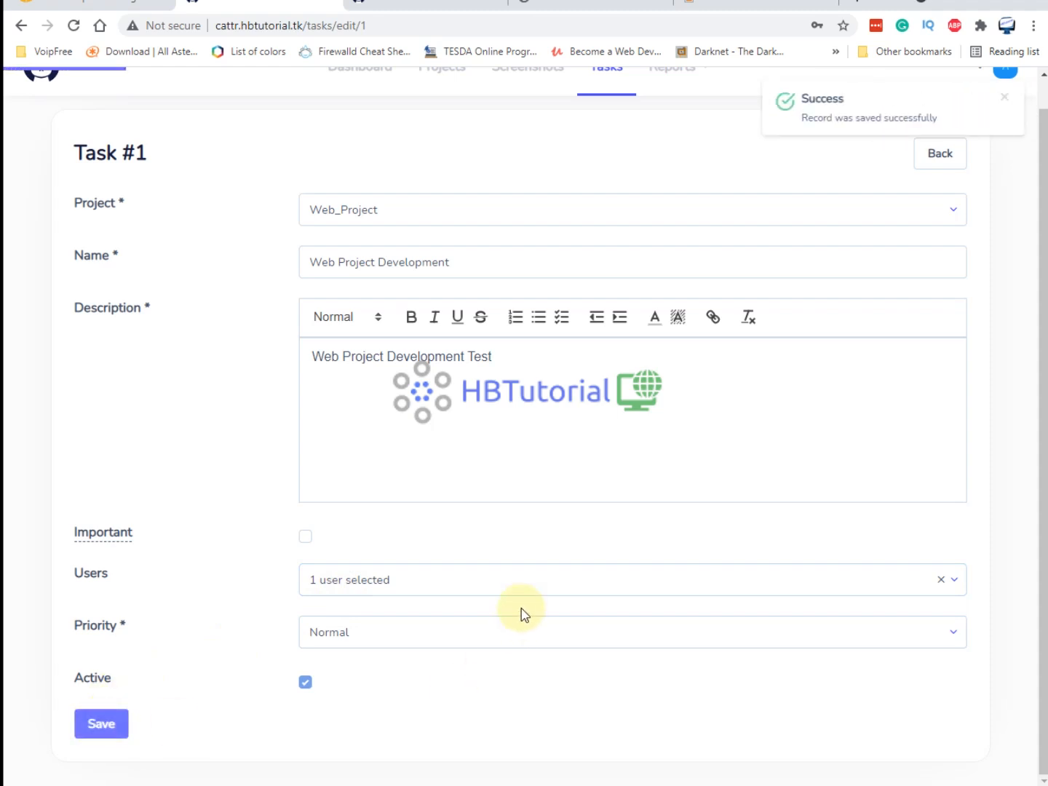
Add Agent1 and admin to the Web_Project member list.
{"action": "left_click", "coordinate": [434, 103]}
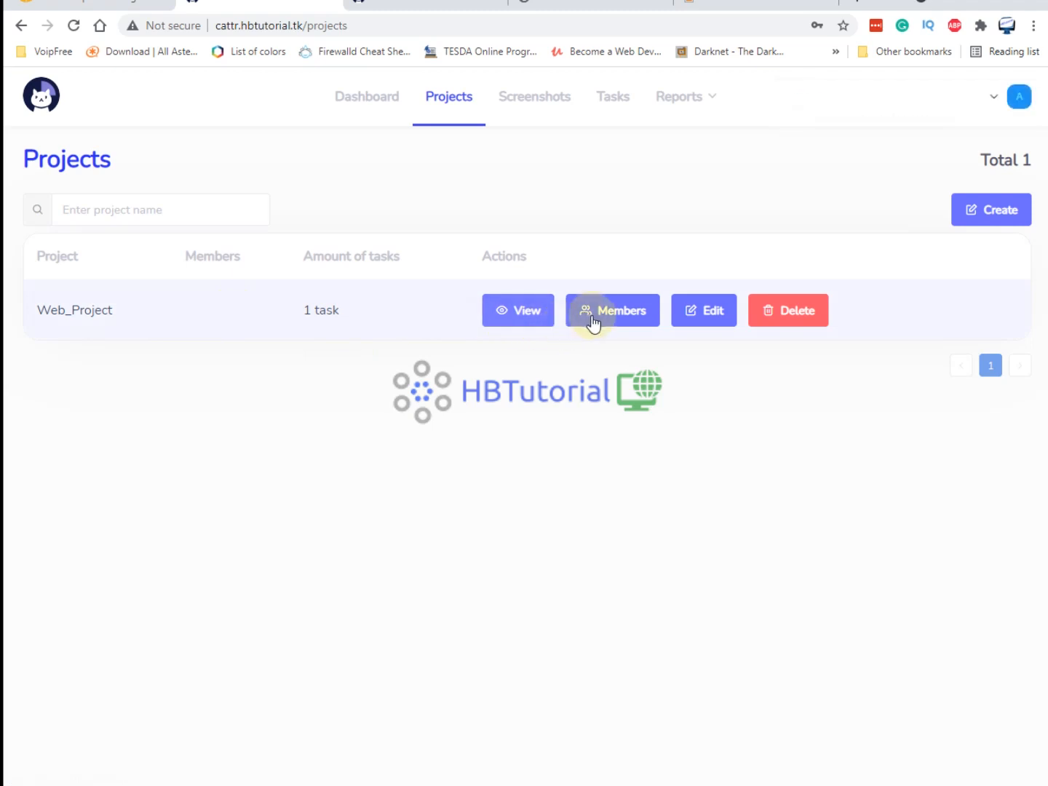
{"action": "left_click", "coordinate": [593, 313]}
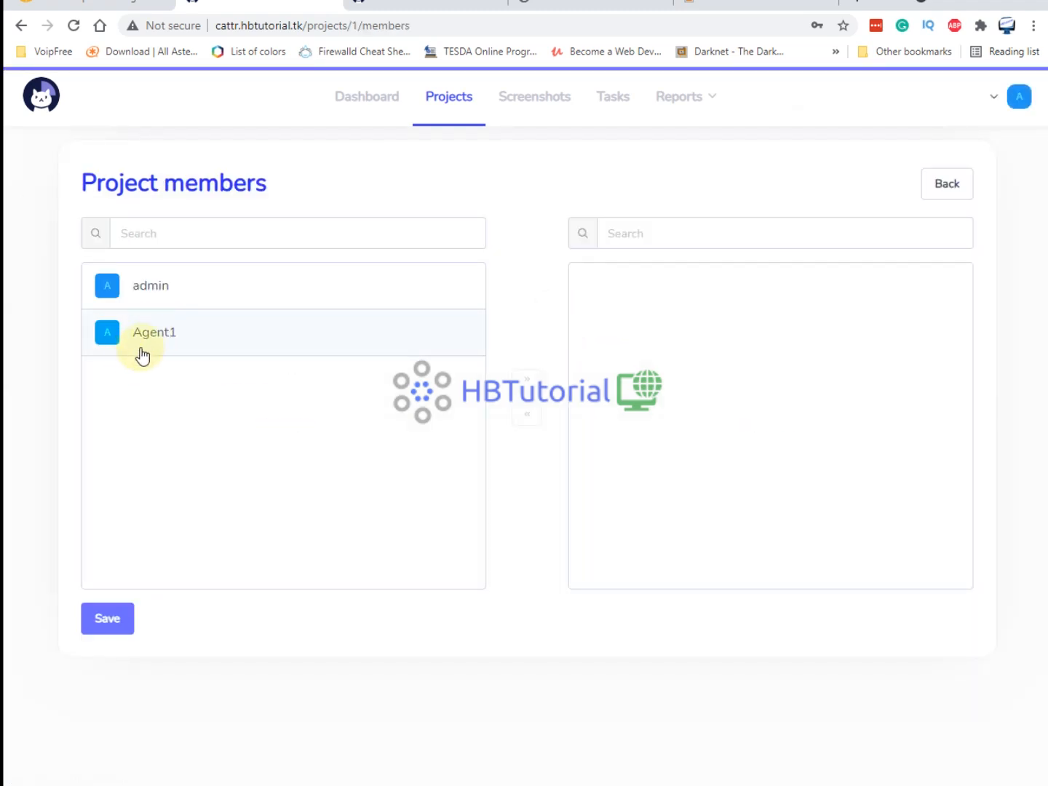
{"action": "left_click", "coordinate": [163, 340]}
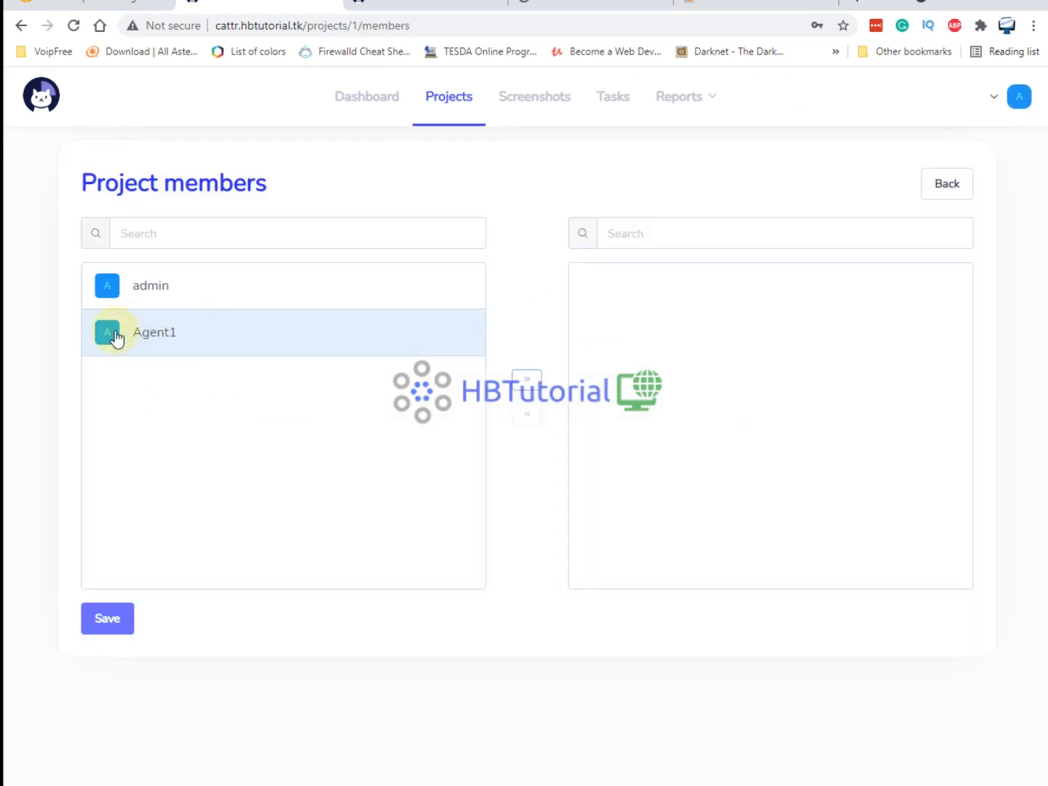
{"action": "left_click", "coordinate": [526, 377]}
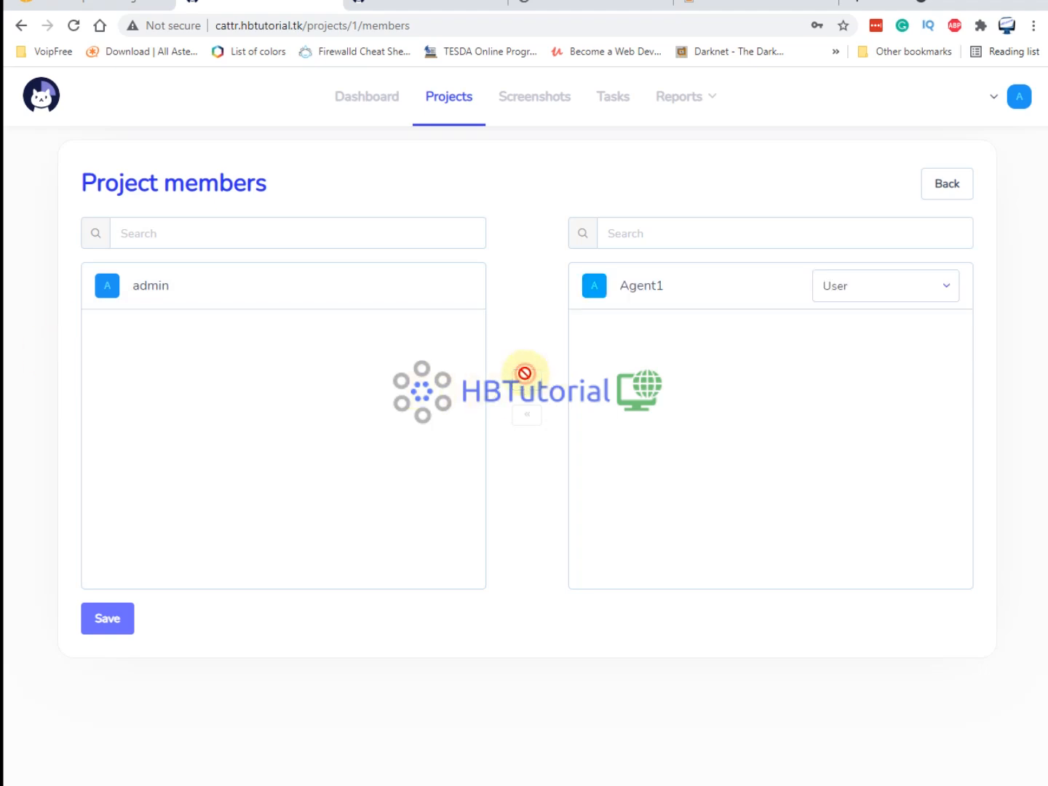
{"action": "left_click", "coordinate": [156, 292]}
{"action": "left_click", "coordinate": [532, 376]}
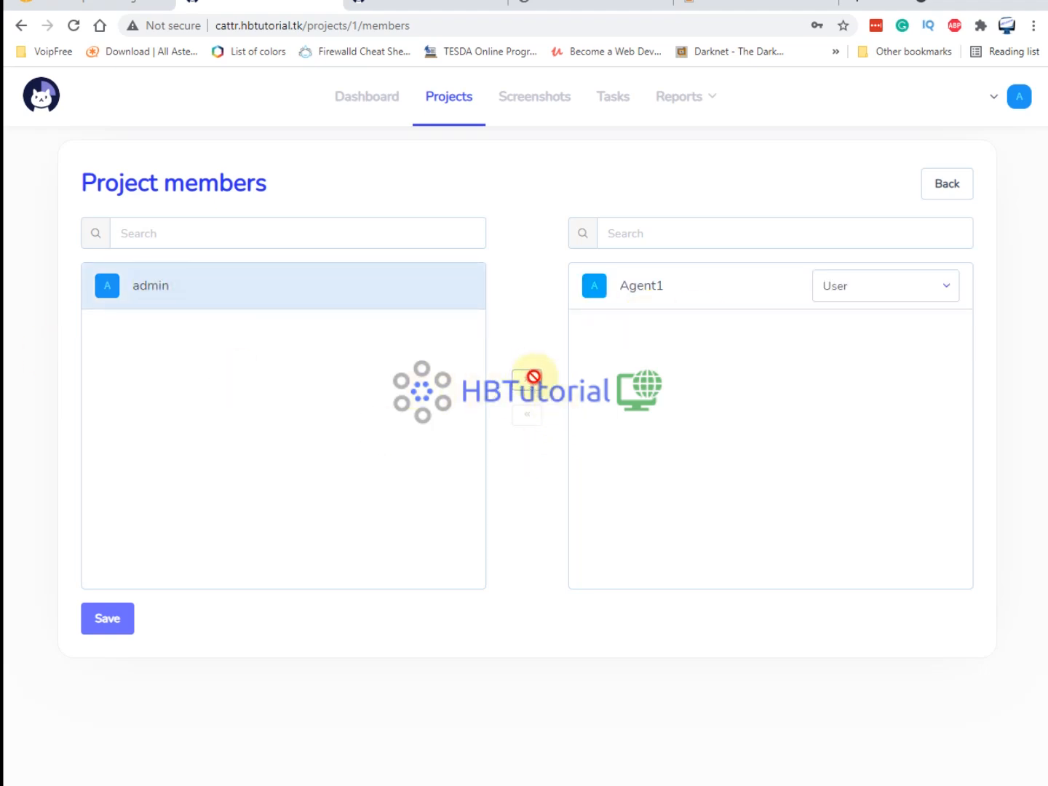
Give admin the Manager role on Web_Project and save the membership.
{"action": "left_click", "coordinate": [927, 342]}
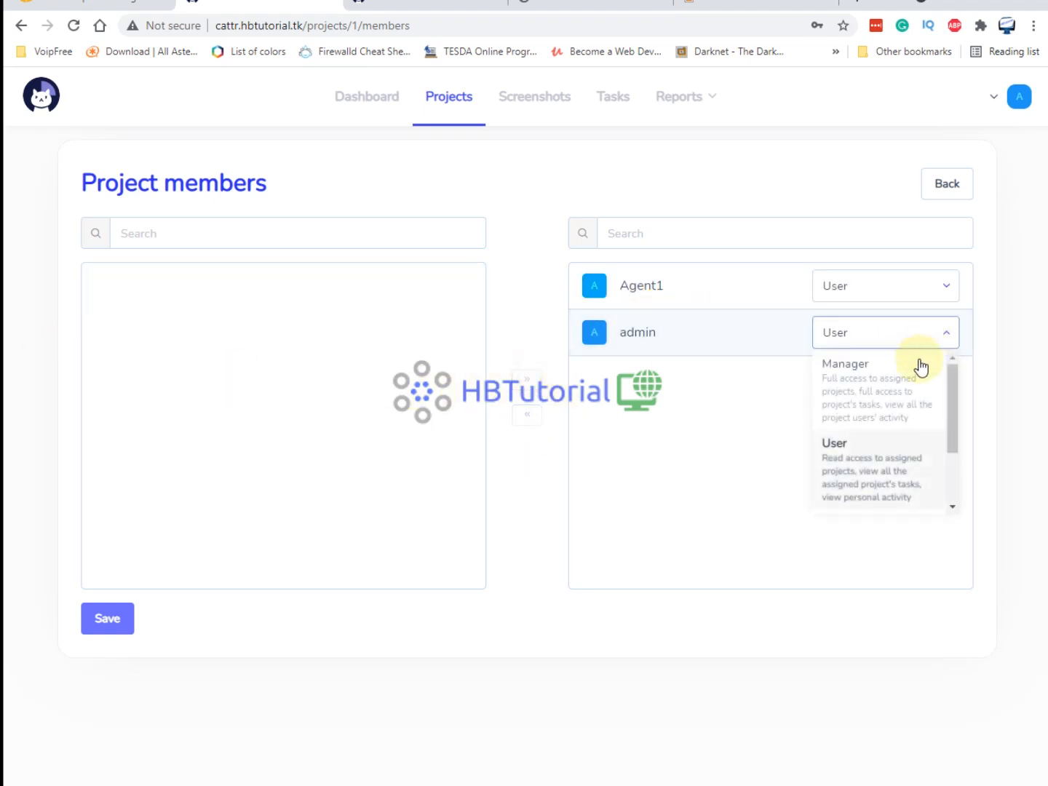
{"action": "scroll", "coordinate": [900, 431], "scroll_direction": "down", "scroll_amount": 3}
{"action": "scroll", "coordinate": [892, 466], "scroll_direction": "up", "scroll_amount": 3}
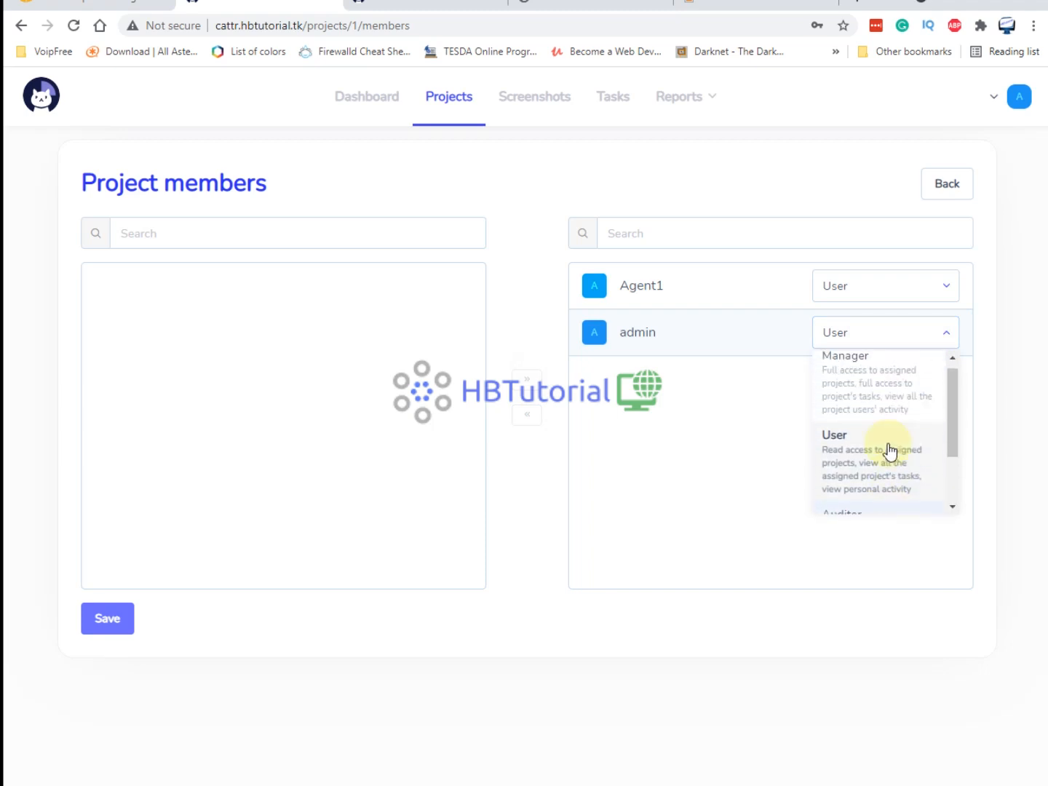
{"action": "left_click", "coordinate": [887, 393]}
{"action": "left_click", "coordinate": [106, 618]}
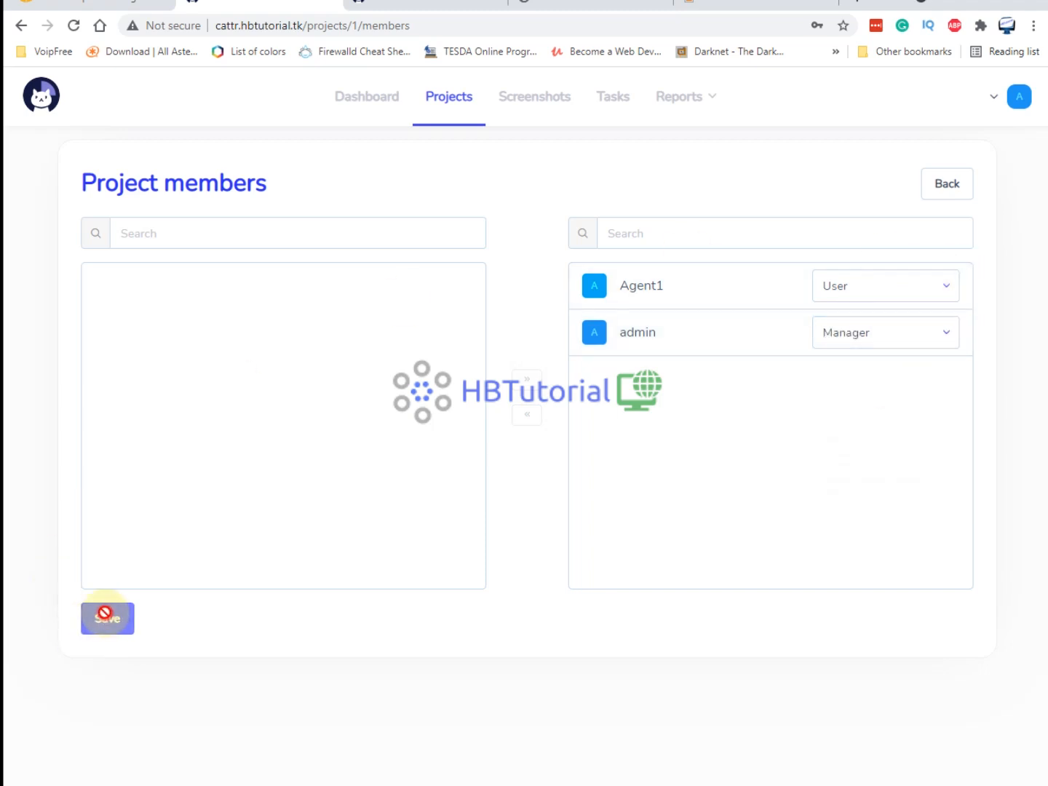
{"action": "left_click", "coordinate": [1015, 101]}
{"action": "left_click", "coordinate": [554, 102]}
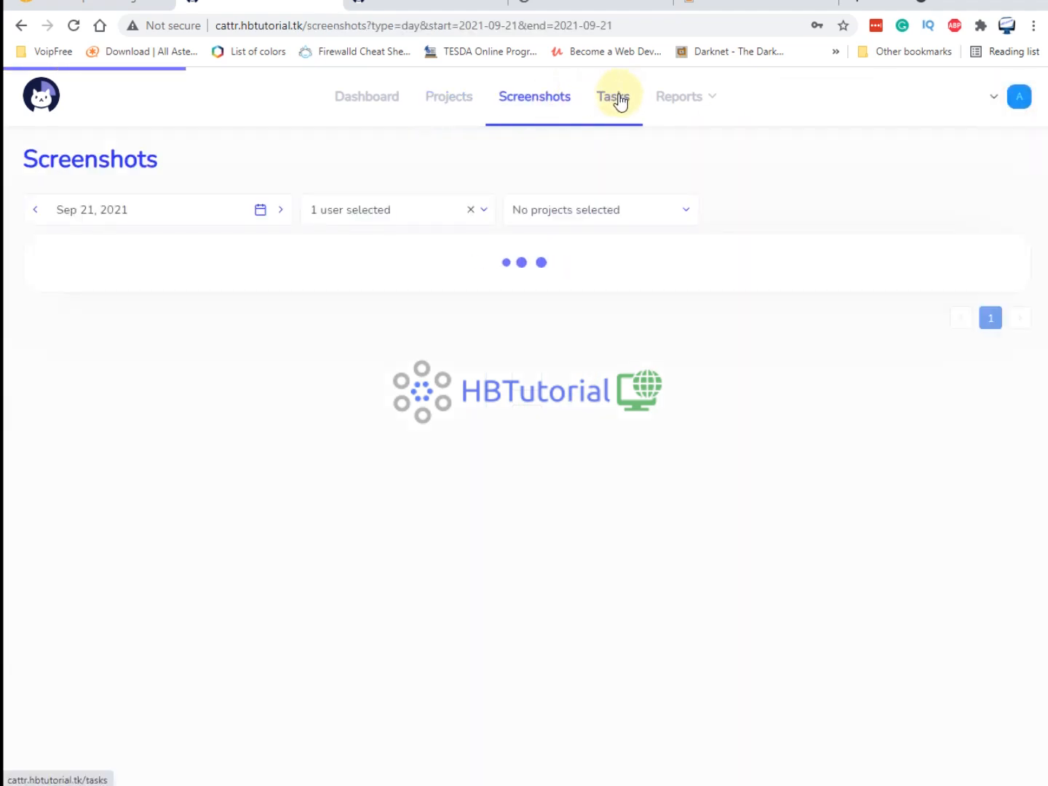
Review the Web Project Development task's assigned users with all roles listed, then return to the dashboard.
{"action": "left_click", "coordinate": [620, 101]}
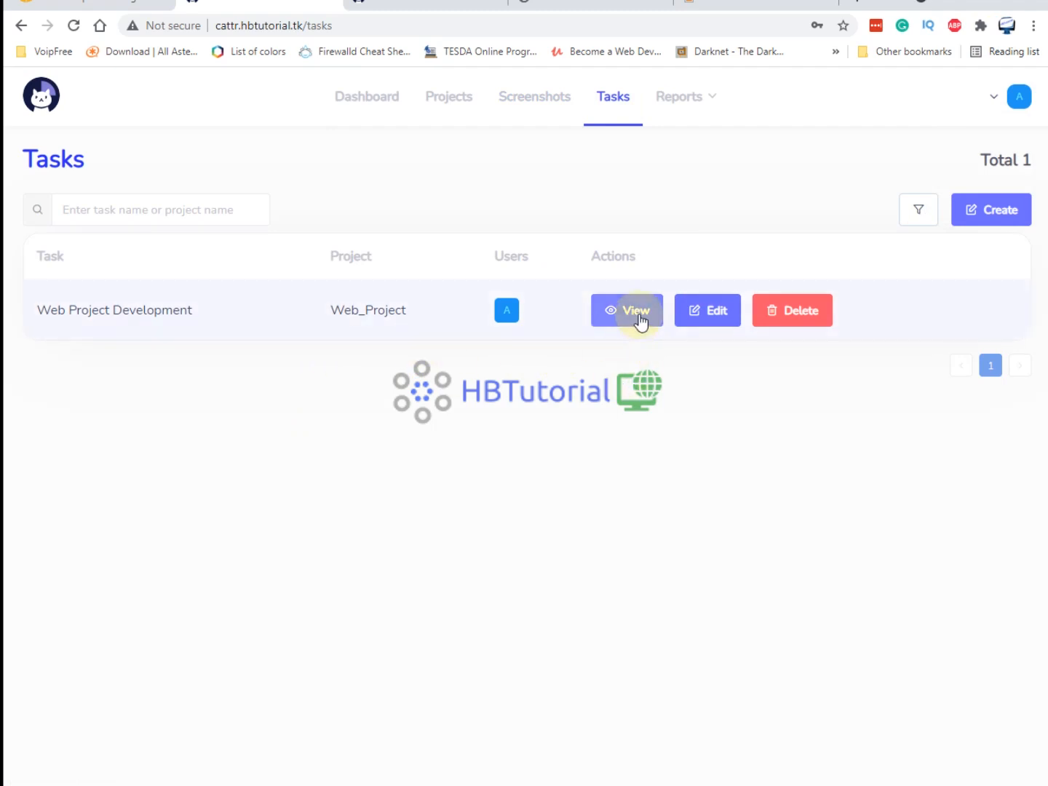
{"action": "left_click", "coordinate": [713, 323]}
{"action": "scroll", "coordinate": [486, 516], "scroll_direction": "down", "scroll_amount": 1}
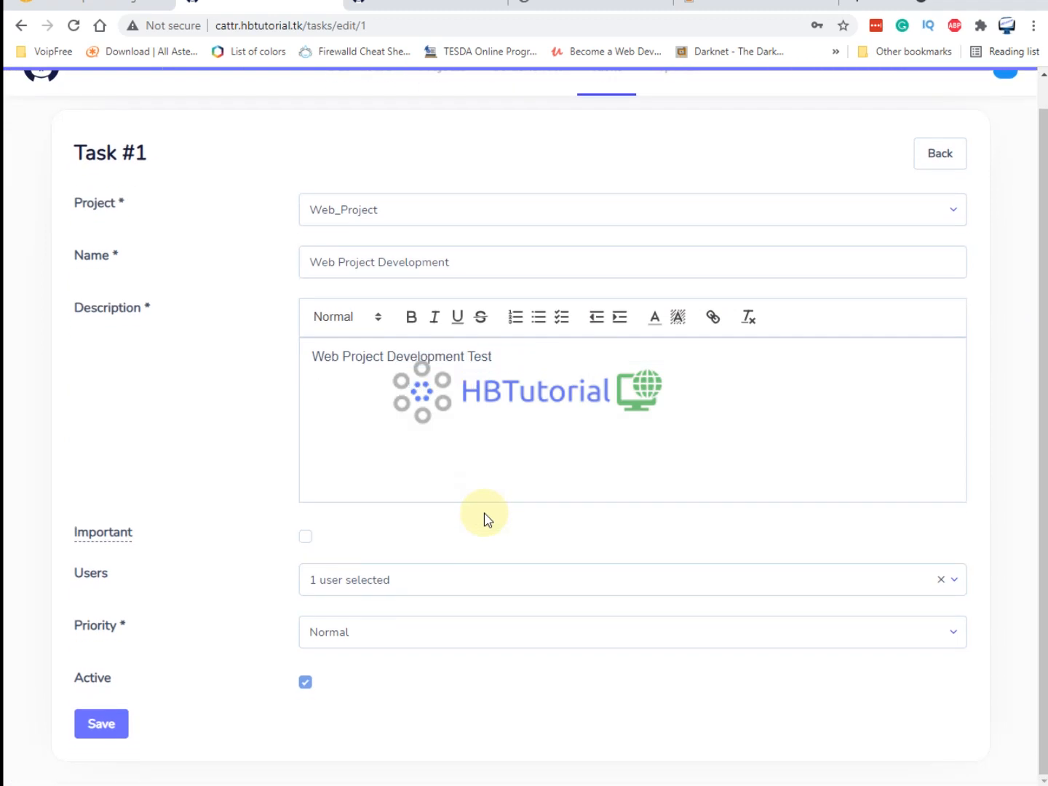
{"action": "left_click", "coordinate": [461, 577]}
{"action": "left_click", "coordinate": [326, 680]}
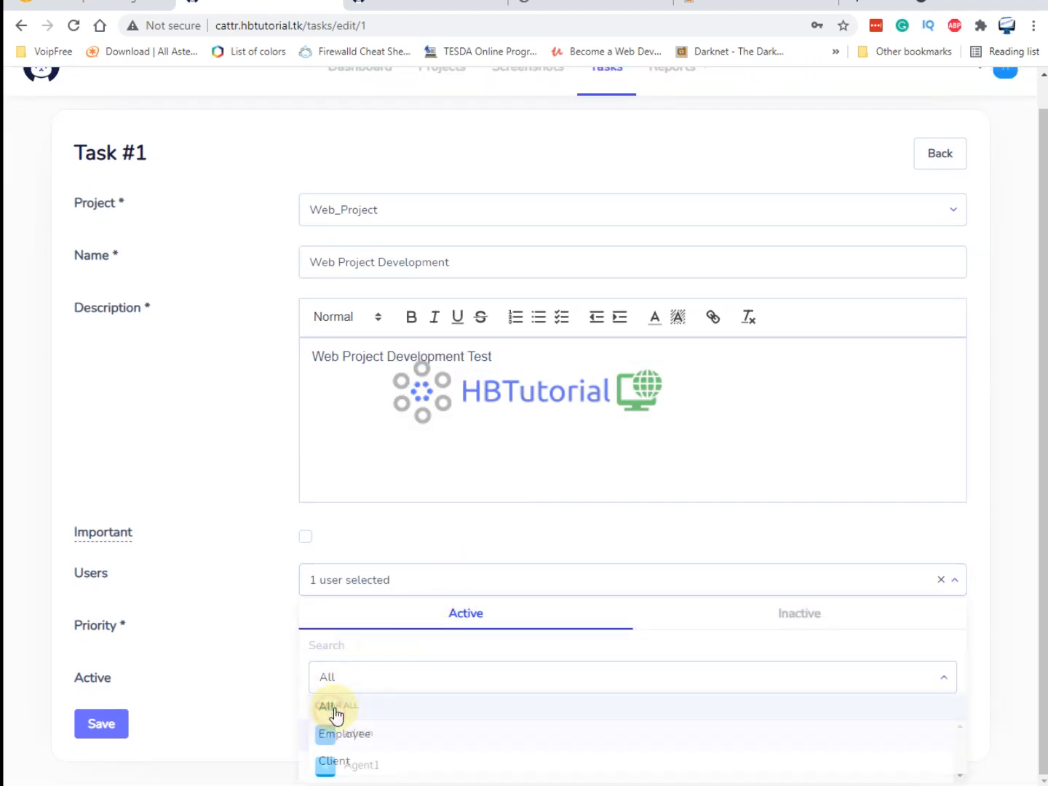
{"action": "left_click", "coordinate": [330, 717]}
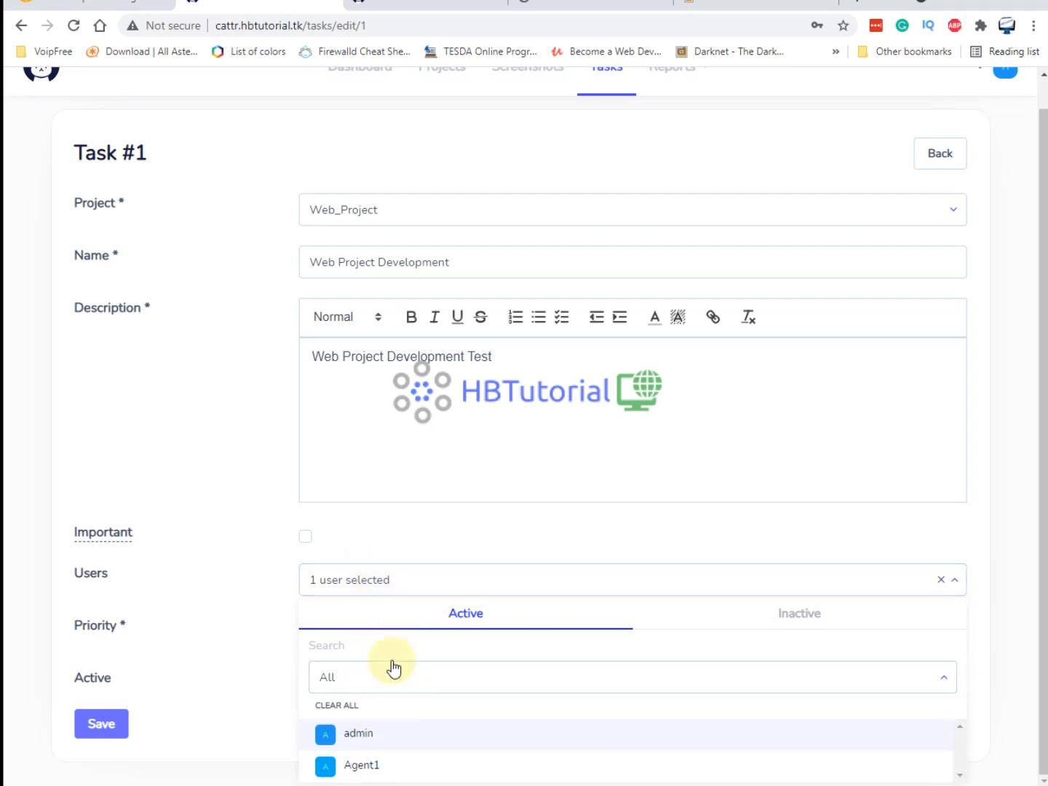
{"action": "left_click", "coordinate": [269, 594]}
{"action": "scroll", "coordinate": [575, 346], "scroll_direction": "up", "scroll_amount": 1}
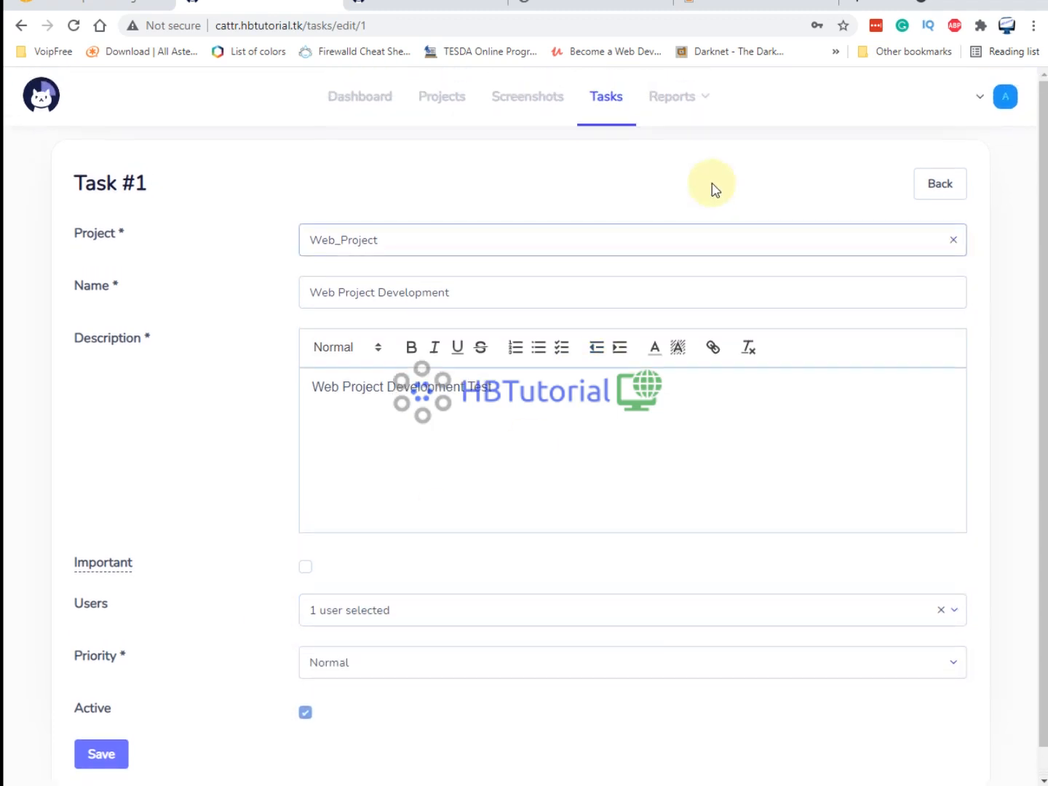
{"action": "left_click", "coordinate": [342, 96]}
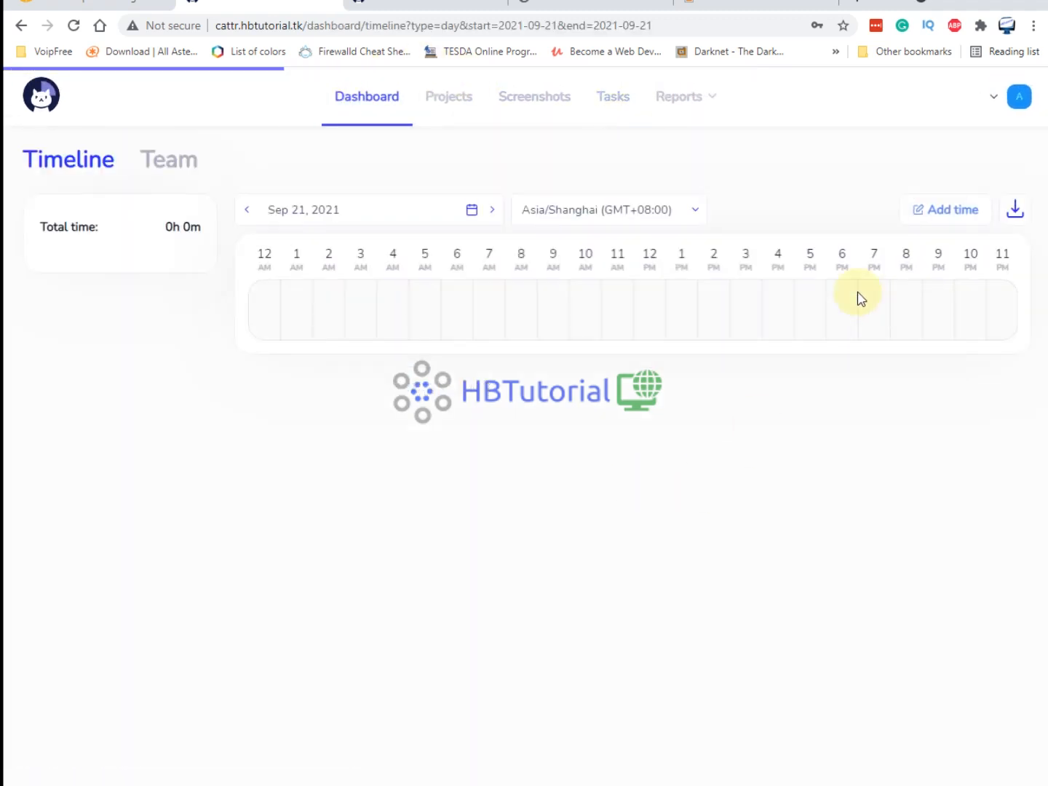
Download the Windows Portable version of Cattr from the cattr.app desktop Downloads page.
{"action": "left_click", "coordinate": [421, 8]}
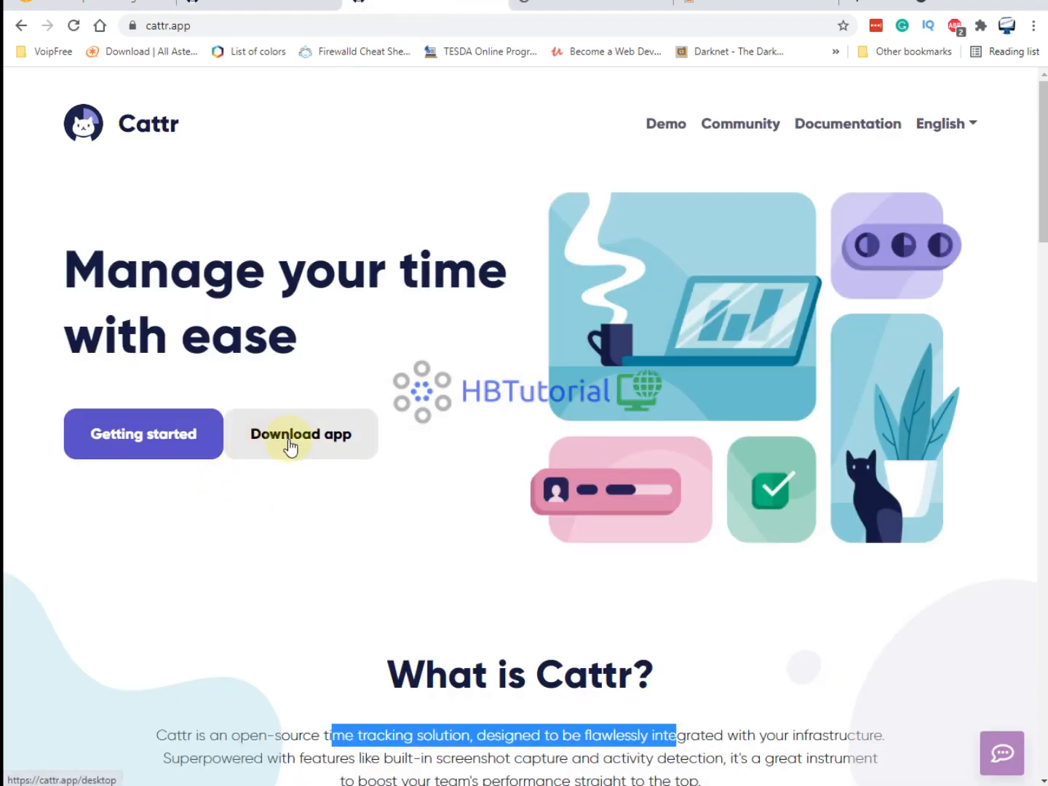
{"action": "scroll", "coordinate": [317, 451], "scroll_direction": "down", "scroll_amount": 20}
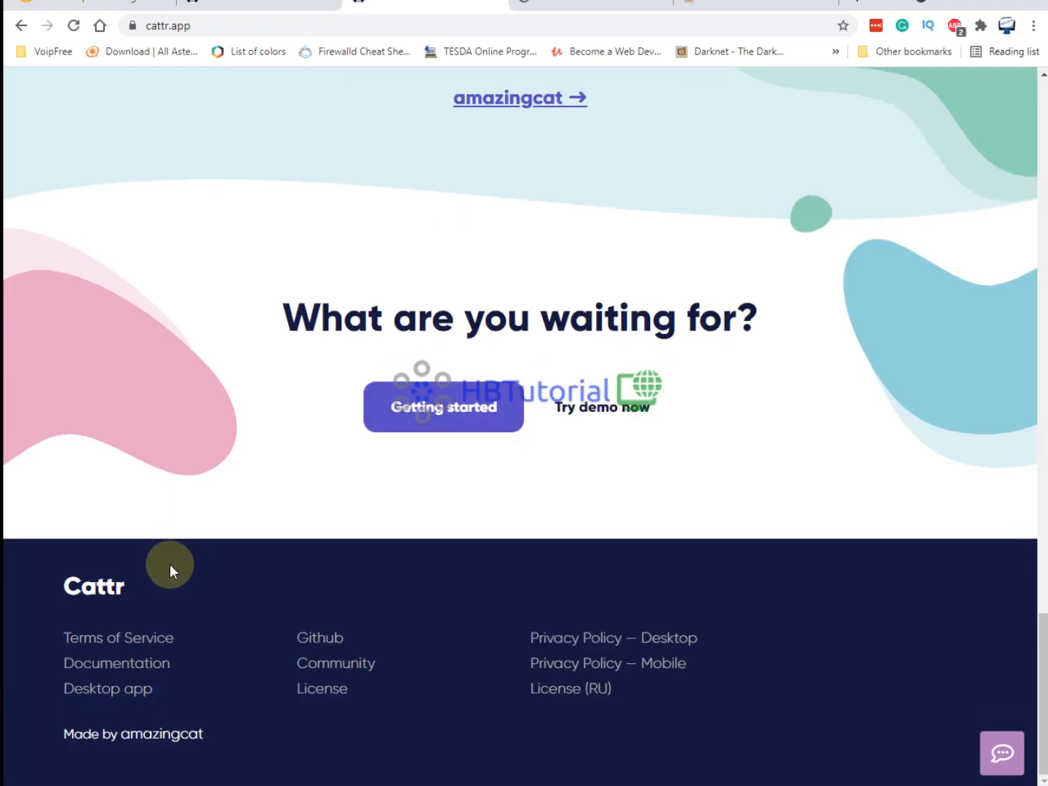
{"action": "left_click", "coordinate": [117, 692]}
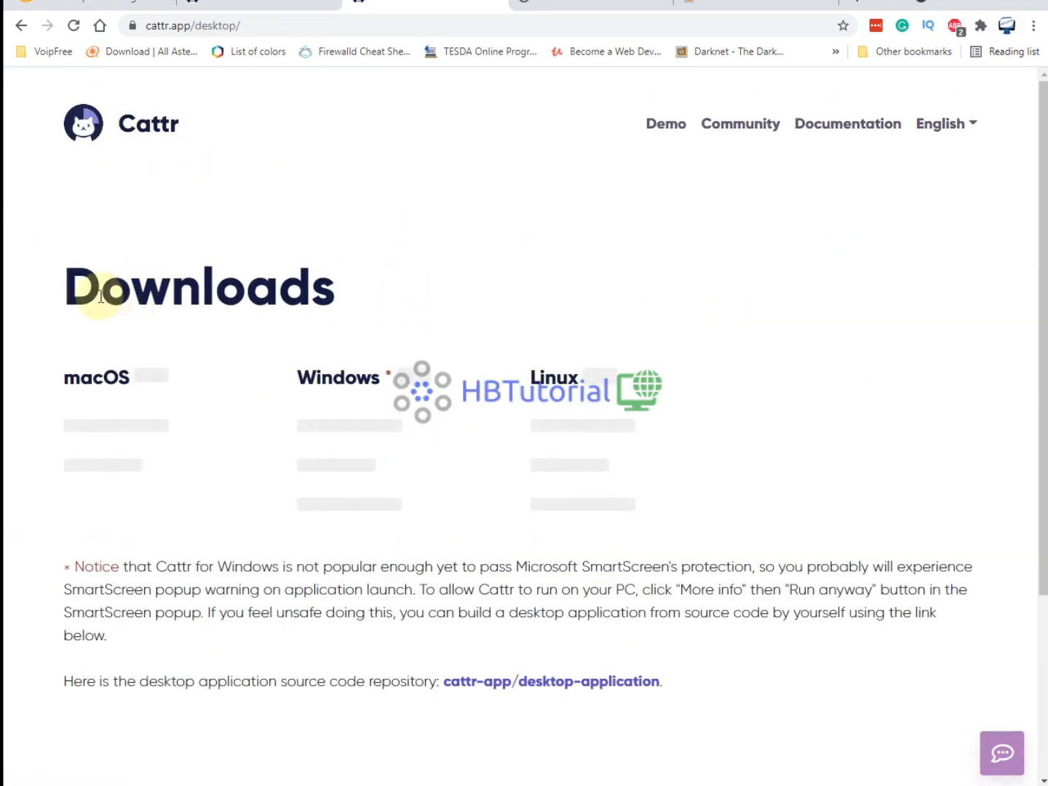
{"action": "left_click_drag", "start_coordinate": [101, 296], "coordinate": [508, 289]}
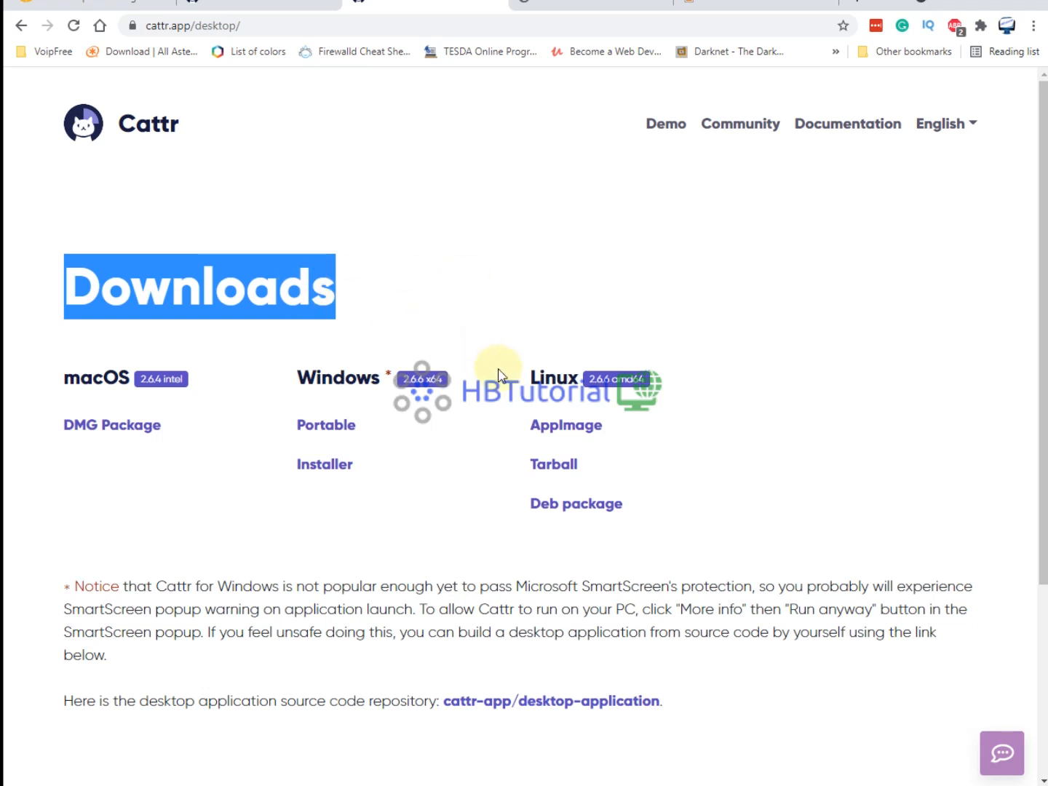
{"action": "left_click", "coordinate": [329, 431]}
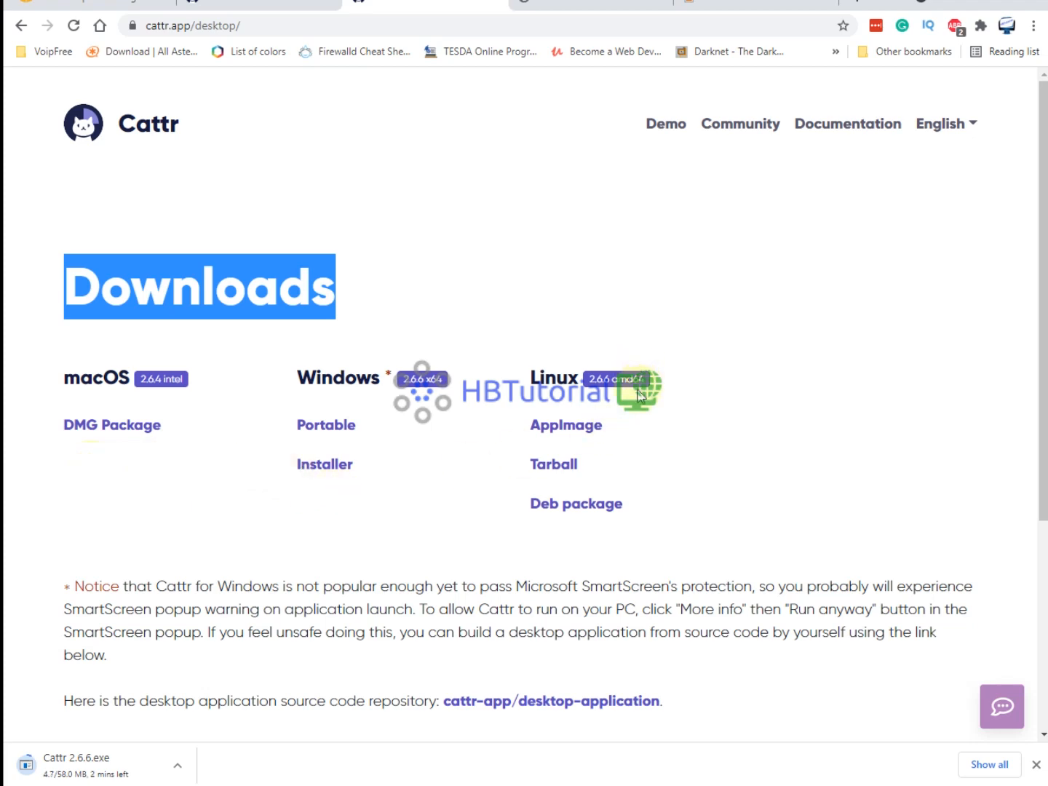
Read the Downloads page's SmartScreen notice and launch the downloaded Cattr 2.6.6.exe.
{"action": "scroll", "coordinate": [639, 396], "scroll_direction": "down", "scroll_amount": 4}
{"action": "scroll", "coordinate": [644, 401], "scroll_direction": "up", "scroll_amount": 3}
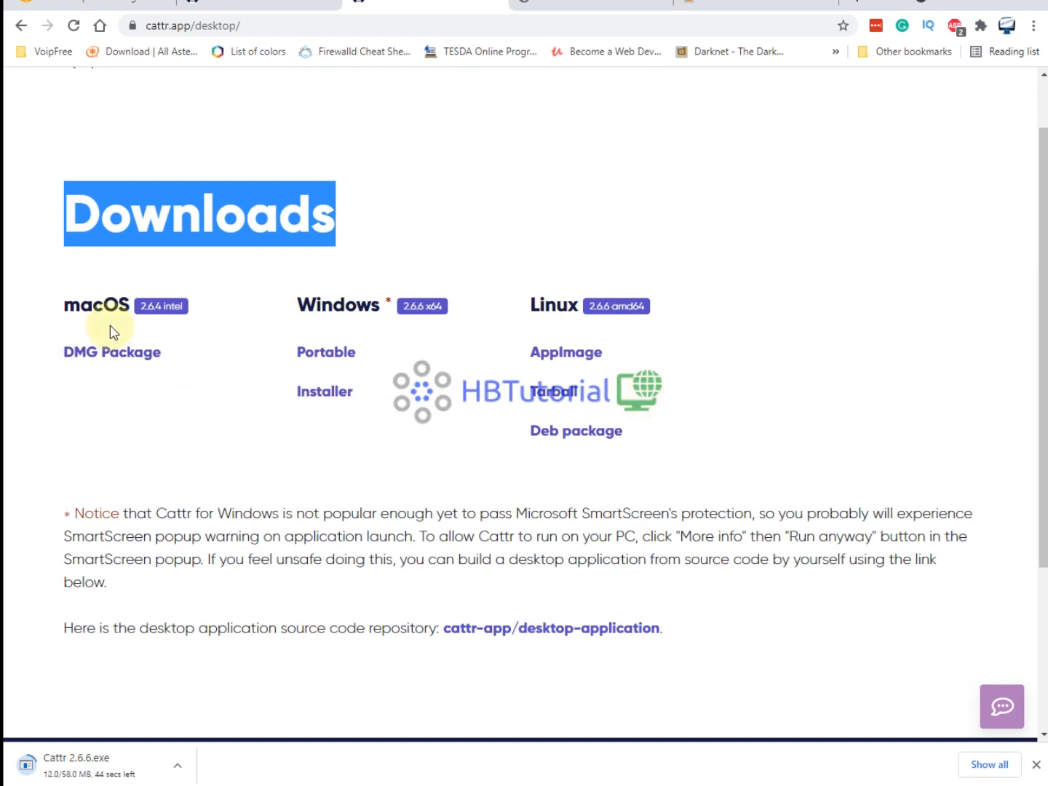
{"action": "left_click_drag", "start_coordinate": [80, 310], "coordinate": [130, 307]}
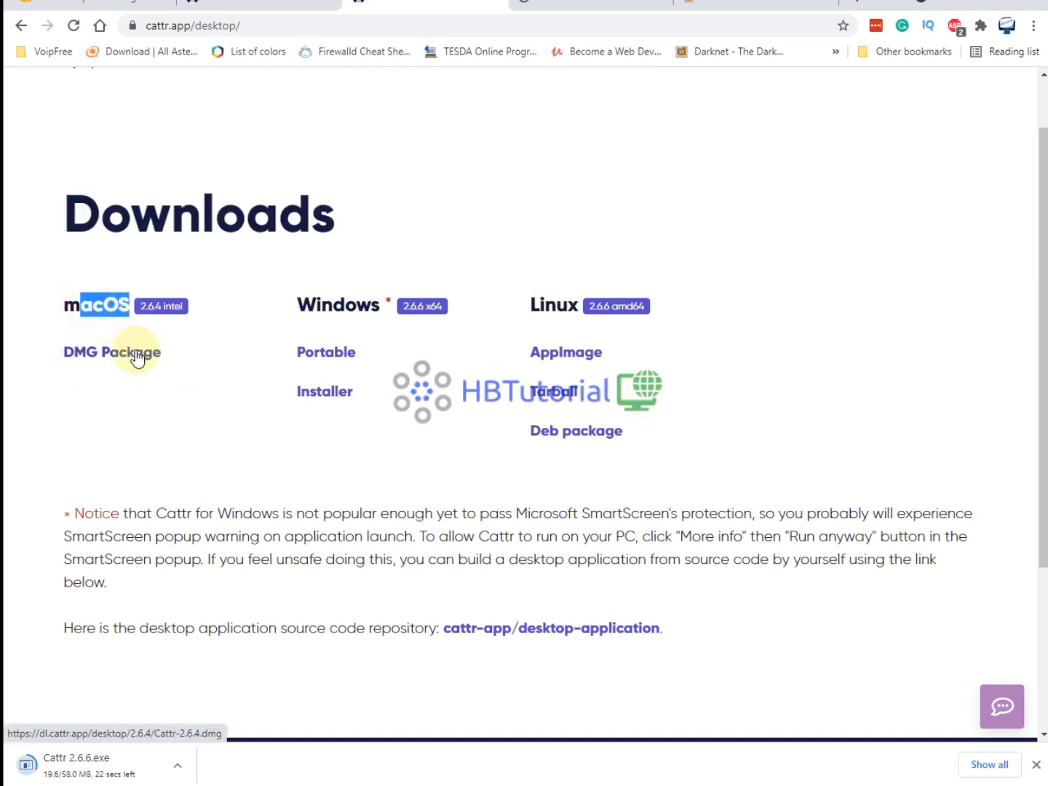
{"action": "scroll", "coordinate": [684, 462], "scroll_direction": "up", "scroll_amount": 1}
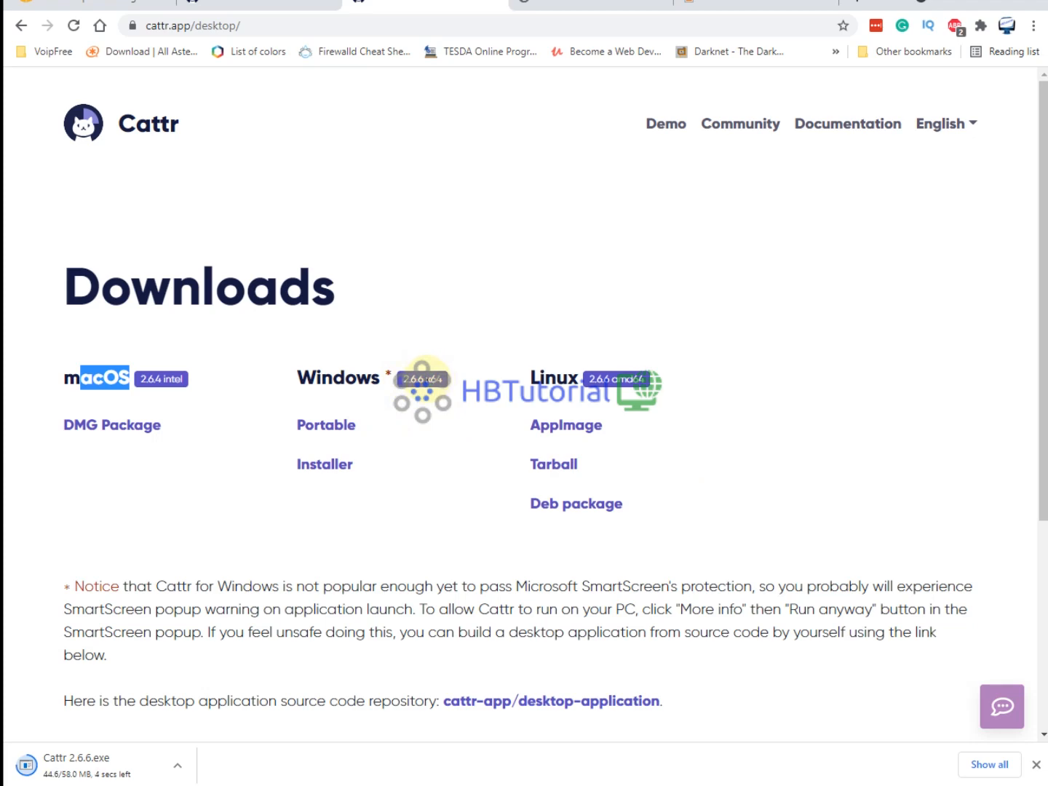
{"action": "scroll", "coordinate": [420, 384], "scroll_direction": "down", "scroll_amount": 4}
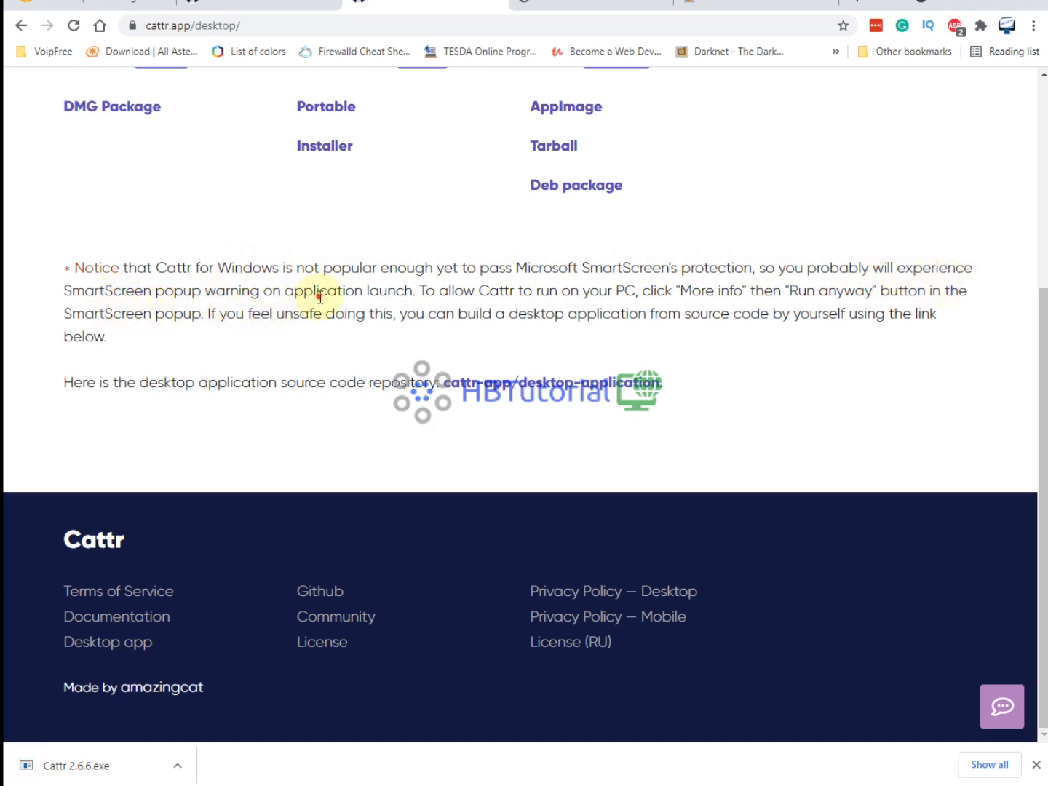
{"action": "left_click_drag", "start_coordinate": [319, 297], "coordinate": [841, 312]}
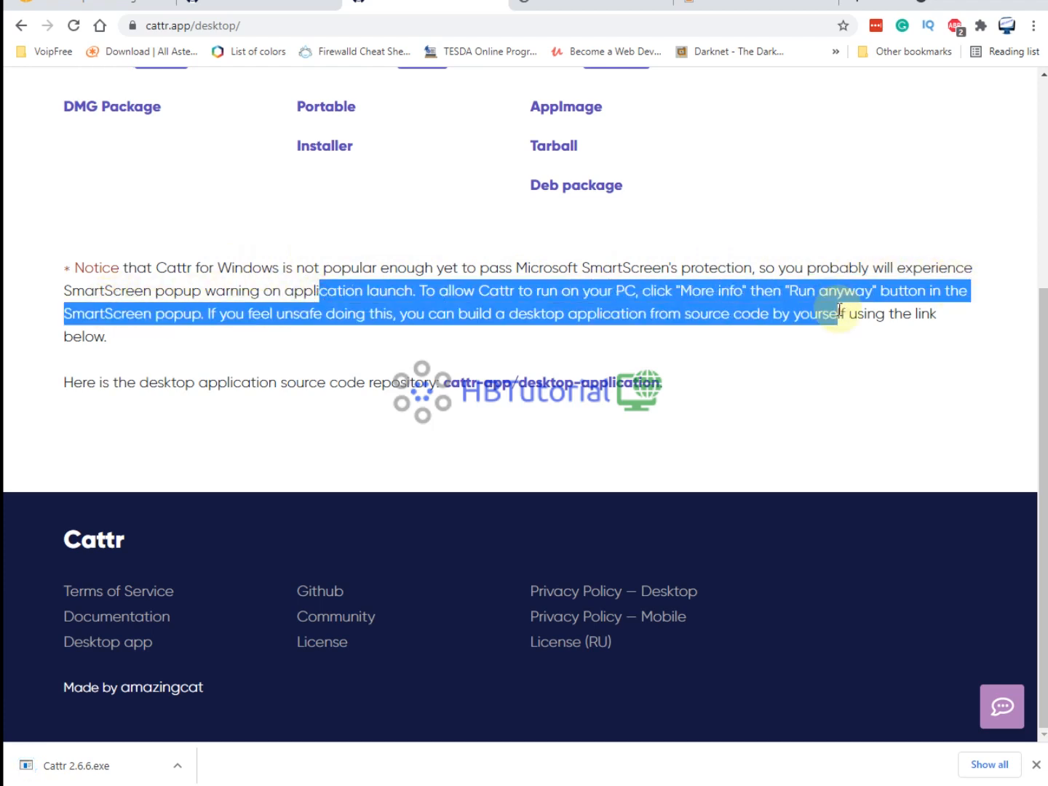
{"action": "left_click", "coordinate": [802, 344]}
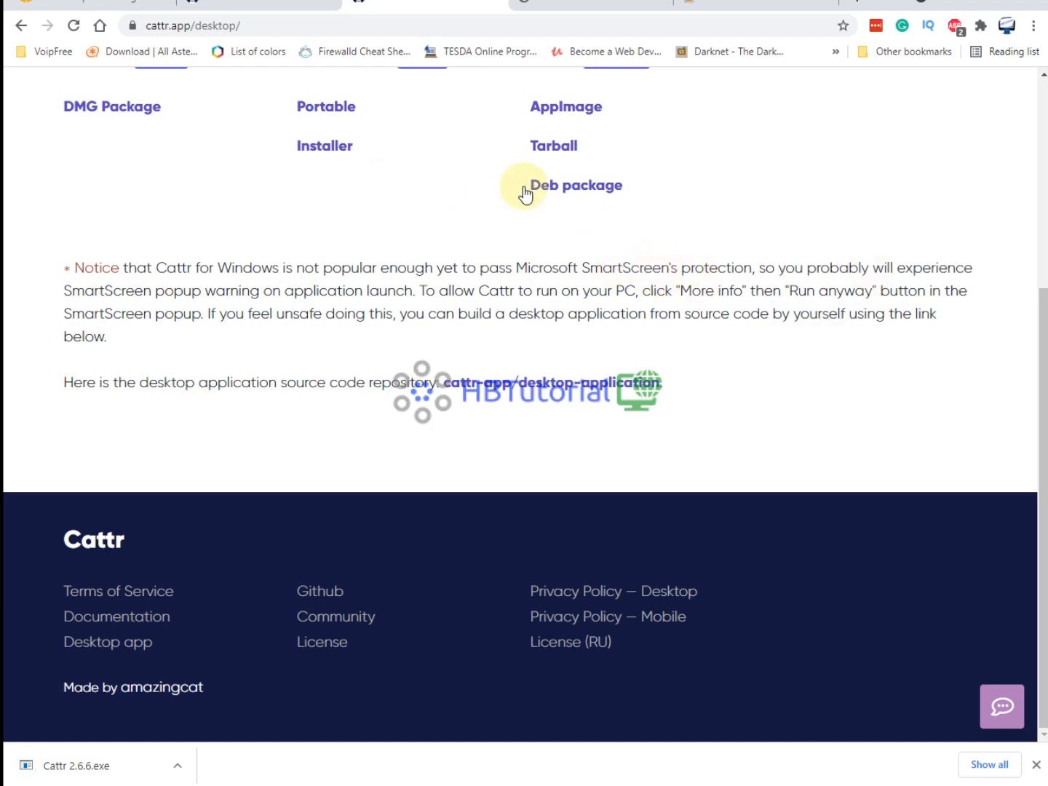
{"action": "left_click", "coordinate": [940, 335]}
{"action": "left_click_drag", "start_coordinate": [259, 313], "coordinate": [208, 414]}
{"action": "left_click", "coordinate": [199, 430]}
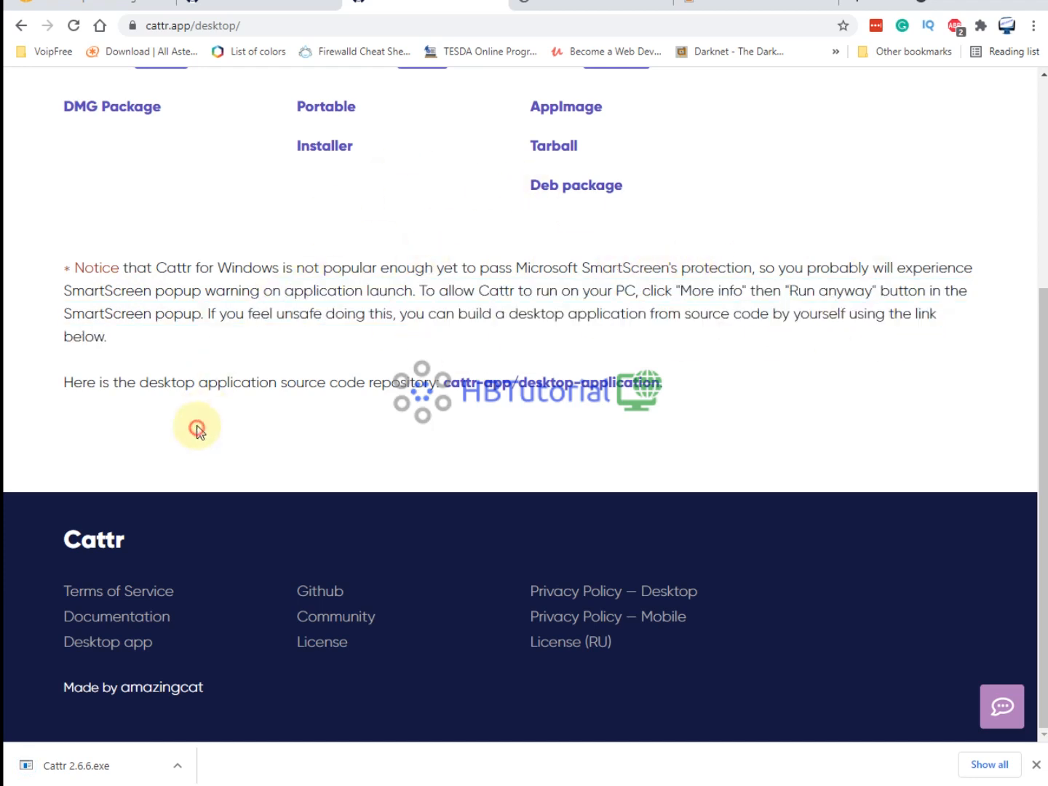
{"action": "left_click", "coordinate": [100, 768]}
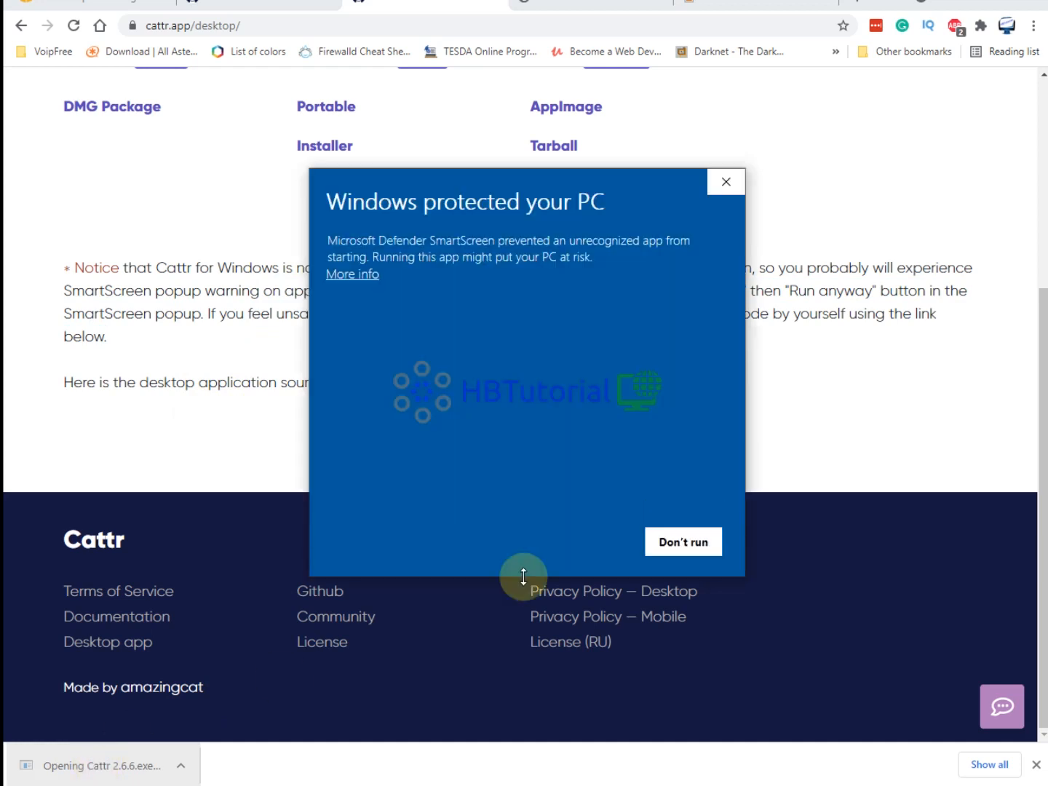
Let Cattr 2.6.6.exe run past SmartScreen via More info and Run anyway.
{"action": "left_click", "coordinate": [372, 278]}
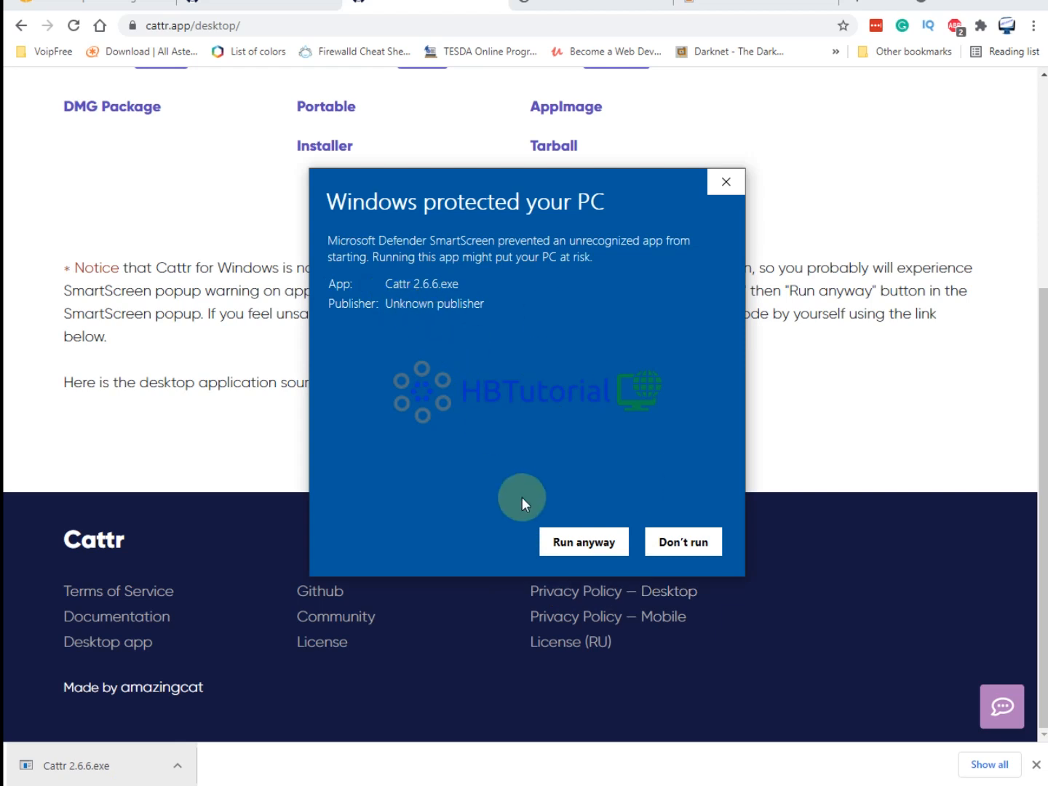
{"action": "left_click", "coordinate": [579, 547]}
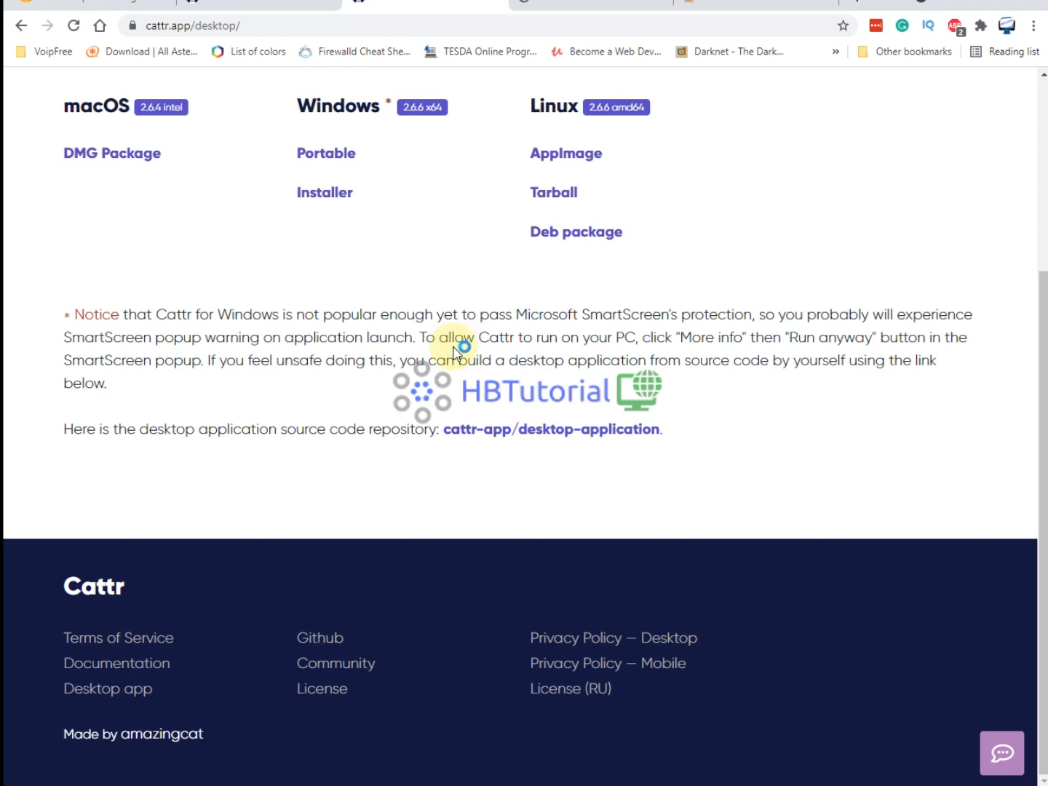
{"action": "scroll", "coordinate": [784, 542], "scroll_direction": "up", "scroll_amount": 4}
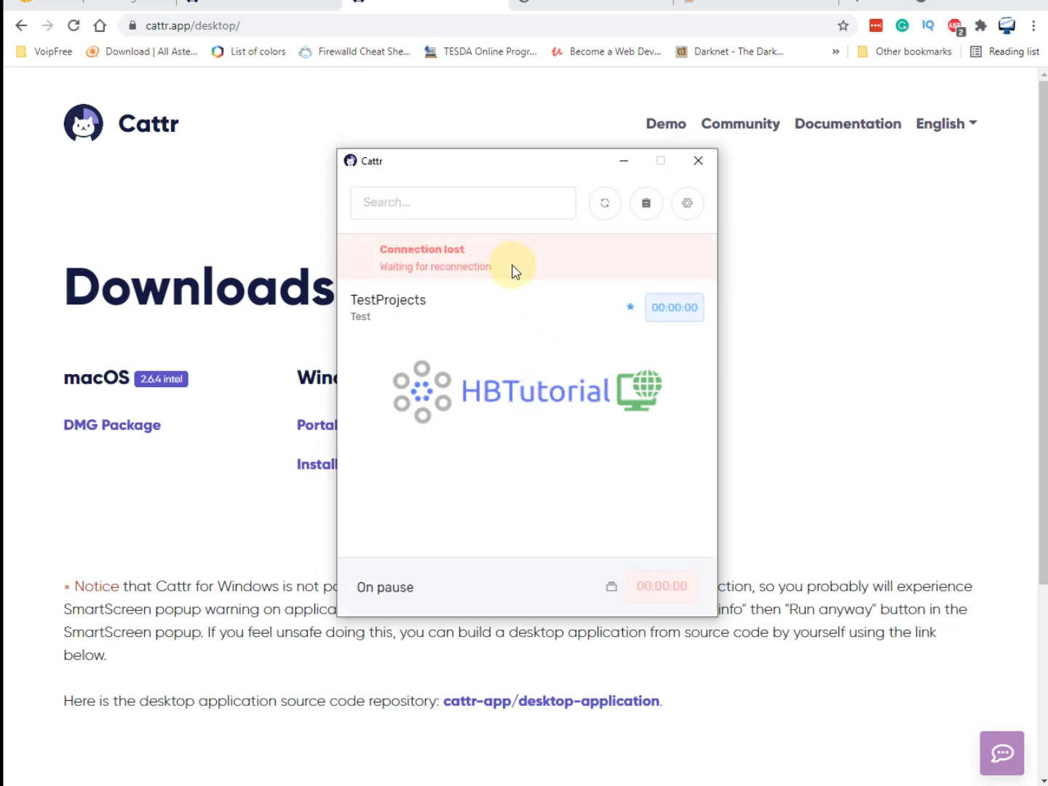
Track 00:00:02 on the TestProjects task, then stop the timer.
{"action": "left_click", "coordinate": [374, 318]}
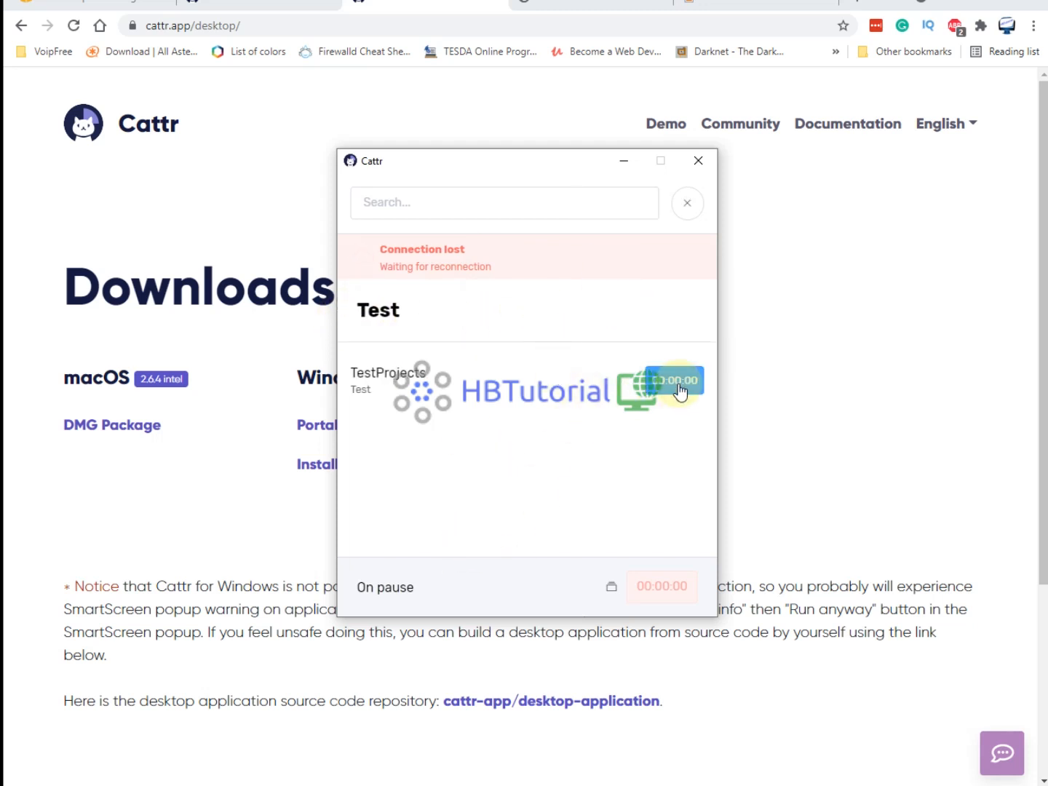
{"action": "left_click", "coordinate": [657, 382]}
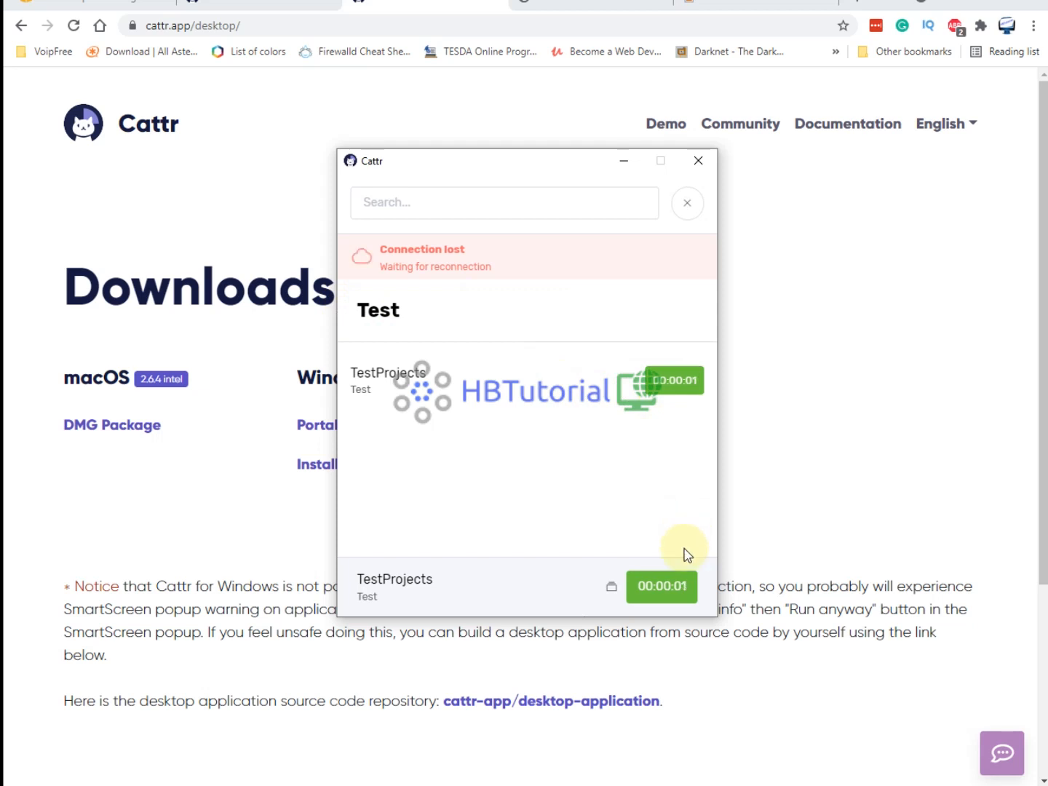
{"action": "left_click", "coordinate": [678, 598]}
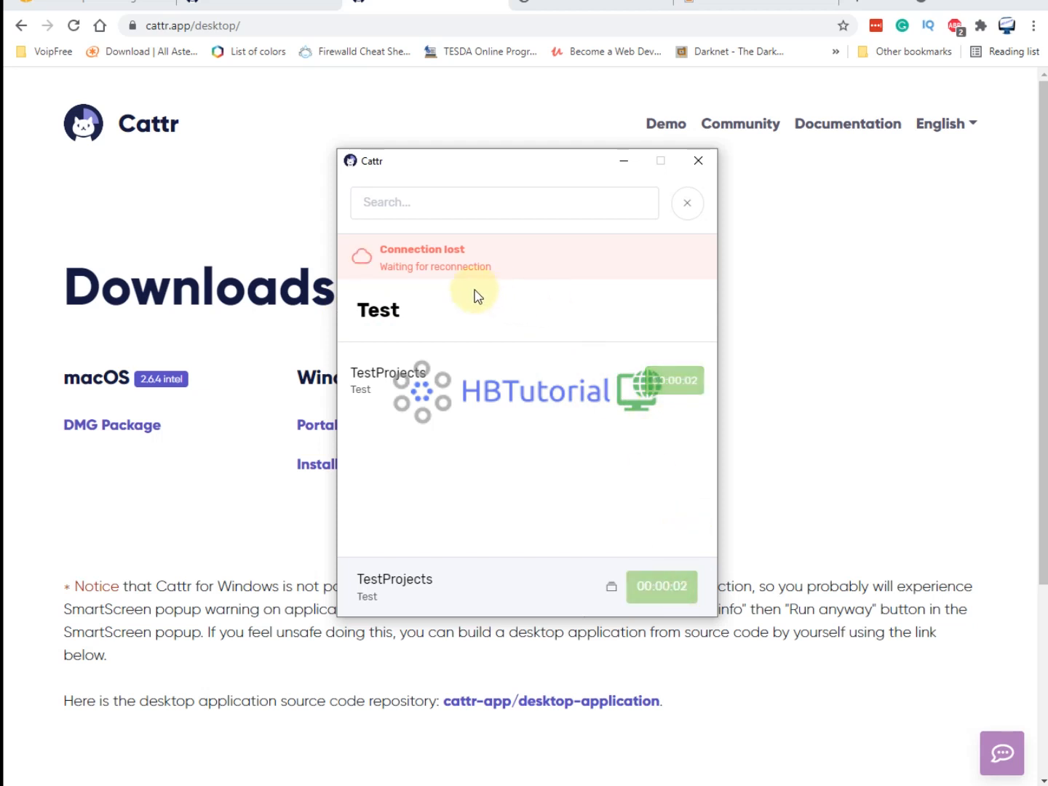
{"action": "left_click_drag", "start_coordinate": [394, 266], "coordinate": [536, 274]}
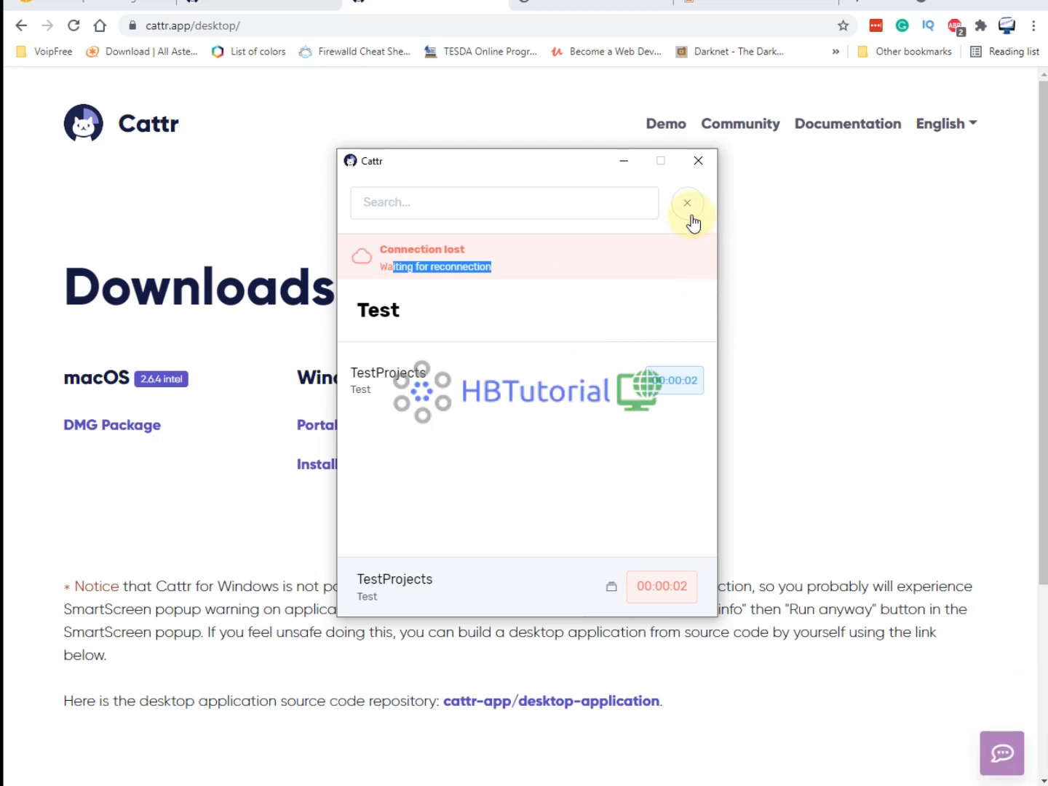
{"action": "left_click", "coordinate": [689, 260]}
{"action": "left_click", "coordinate": [403, 276]}
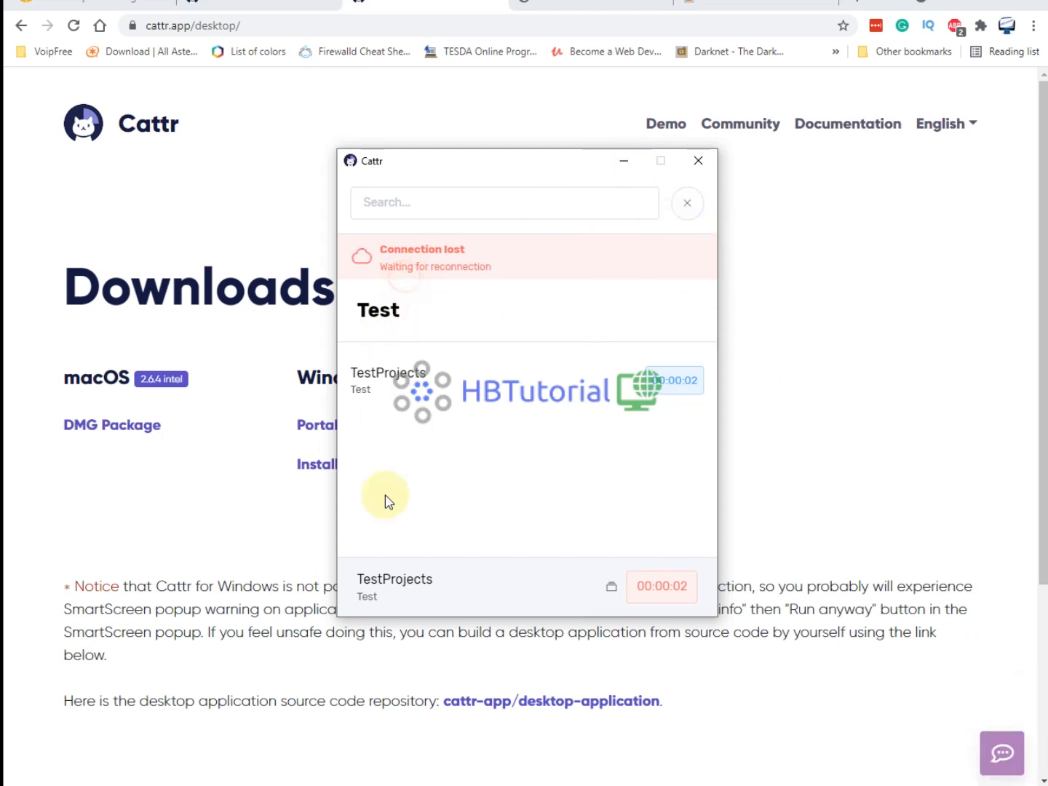
{"action": "left_click", "coordinate": [686, 206]}
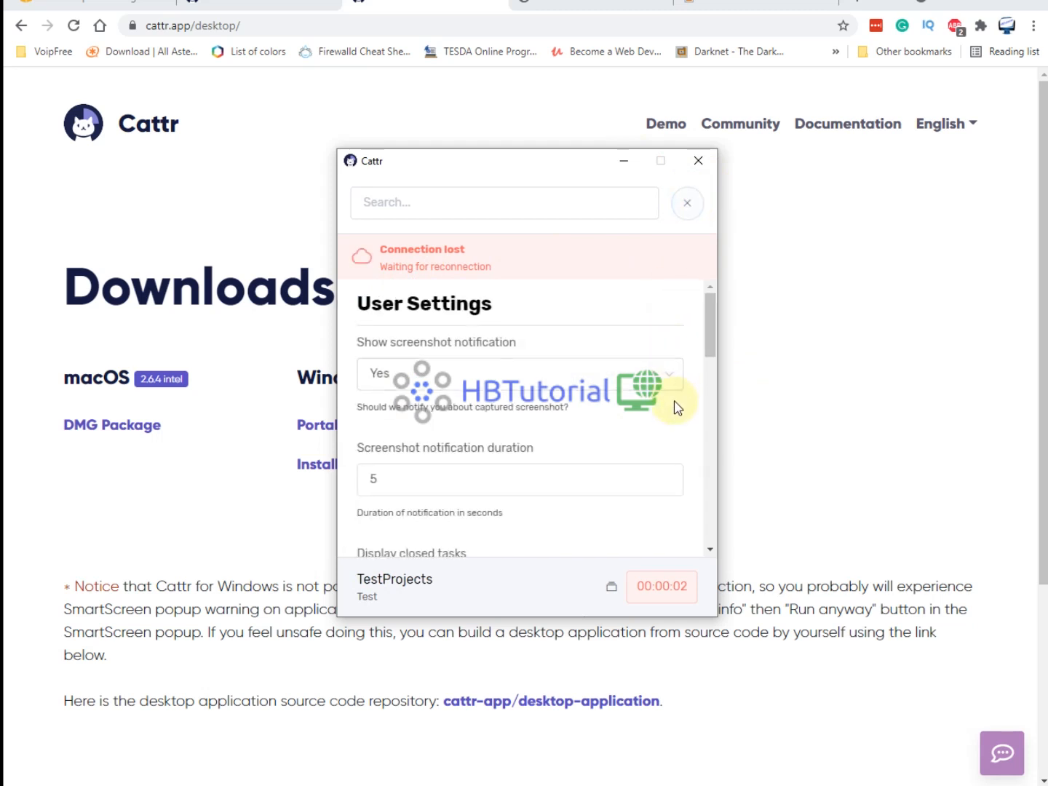
Log out of the Cattr desktop app from its Settings page.
{"action": "scroll", "coordinate": [676, 407], "scroll_direction": "down", "scroll_amount": 10}
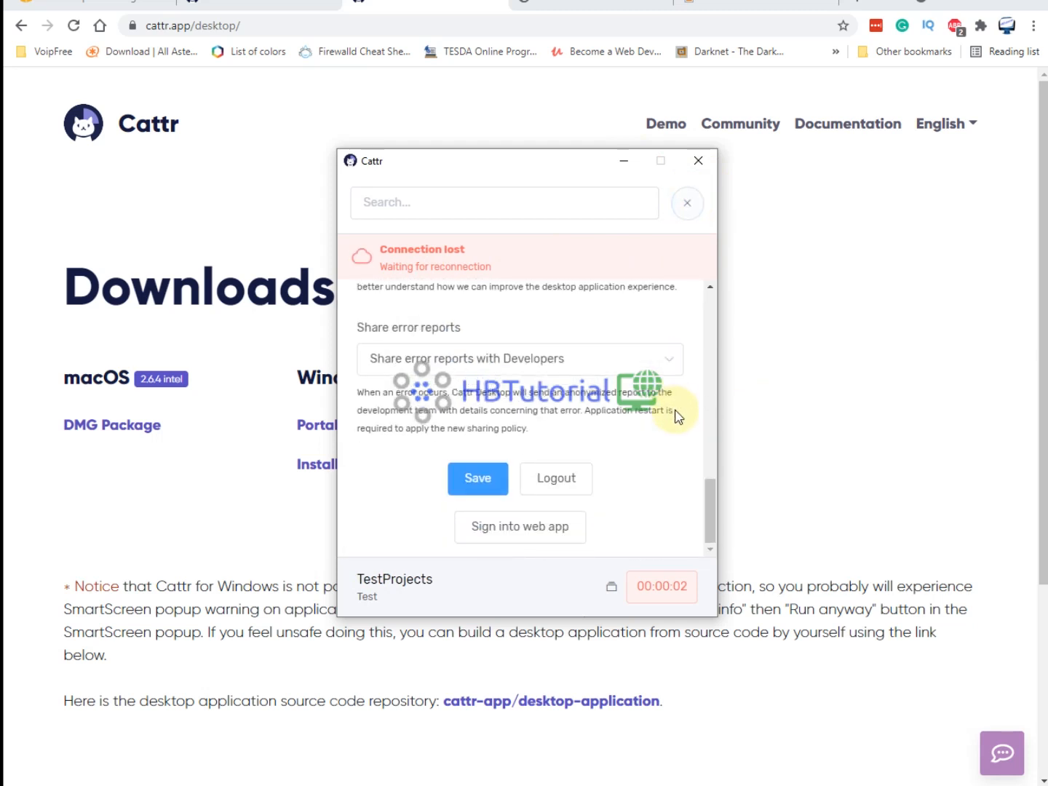
{"action": "left_click", "coordinate": [557, 482]}
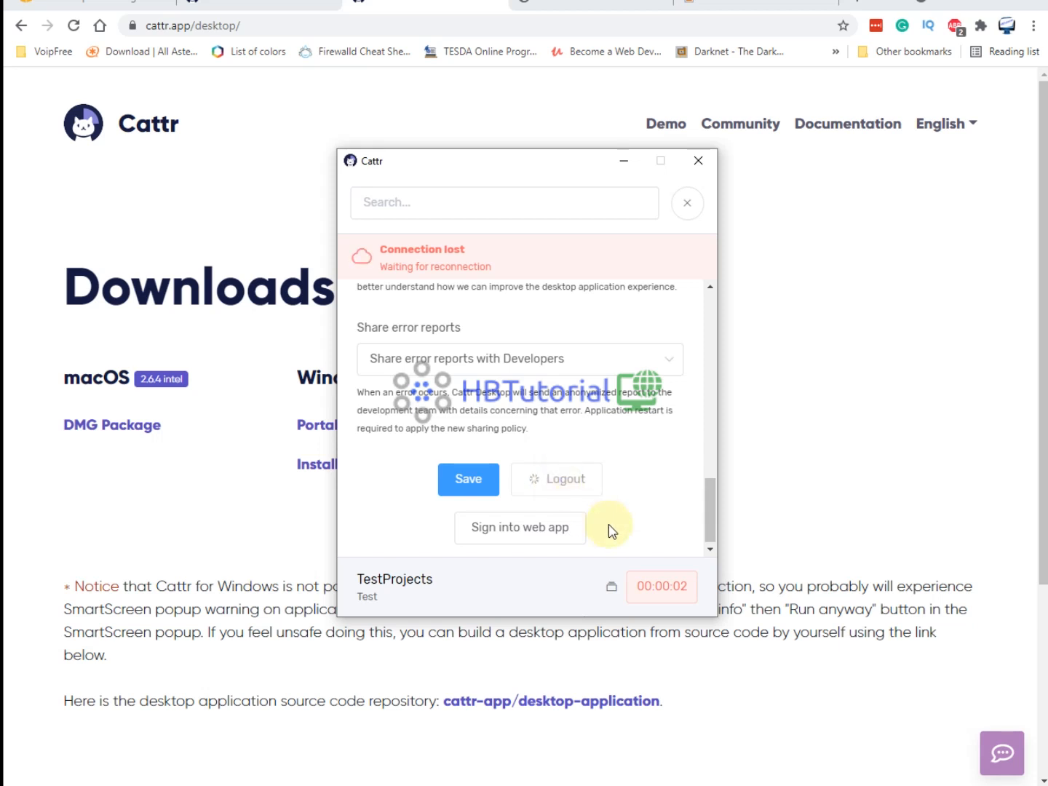
{"action": "scroll", "coordinate": [627, 532], "scroll_direction": "up", "scroll_amount": 5}
{"action": "scroll", "coordinate": [539, 430], "scroll_direction": "up", "scroll_amount": 3}
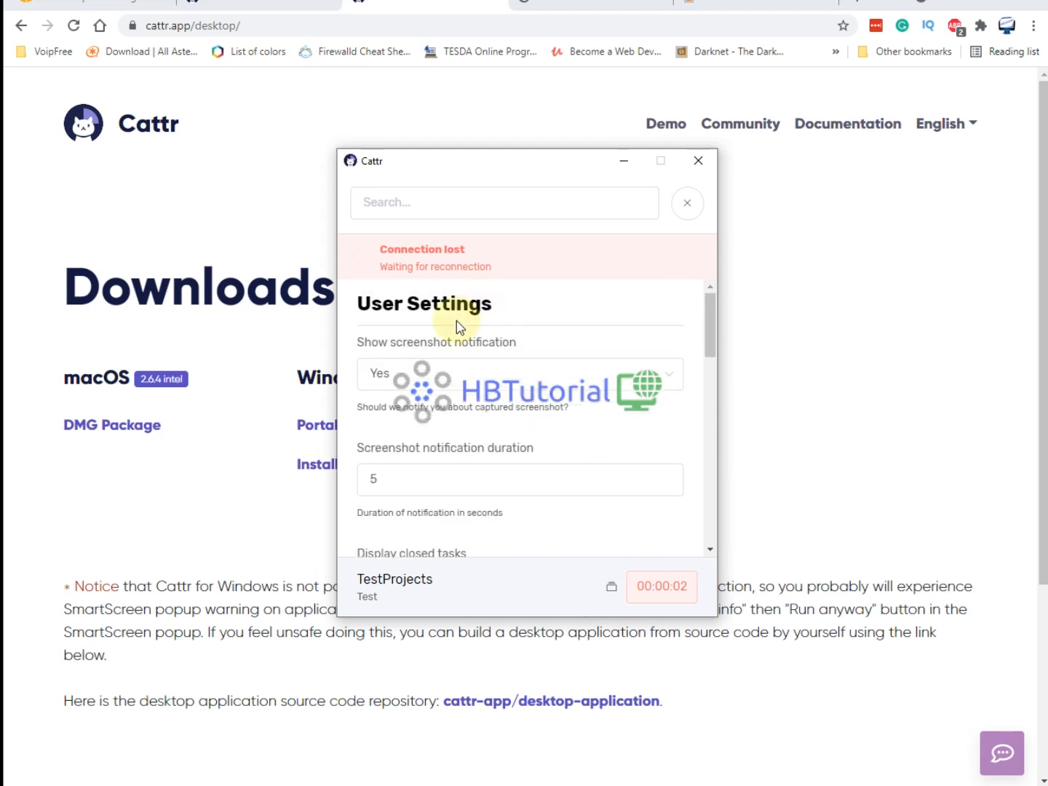
{"action": "left_click_drag", "start_coordinate": [373, 252], "coordinate": [625, 451]}
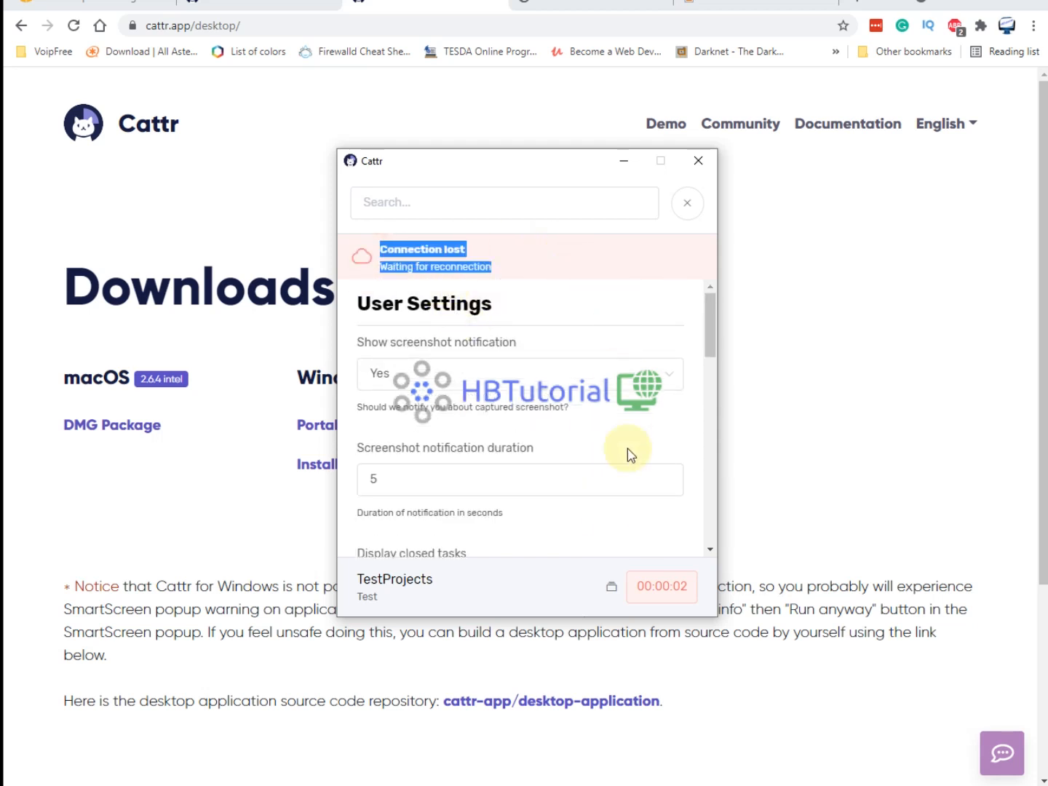
{"action": "scroll", "coordinate": [628, 517], "scroll_direction": "down", "scroll_amount": 3}
{"action": "scroll", "coordinate": [629, 516], "scroll_direction": "down", "scroll_amount": 2}
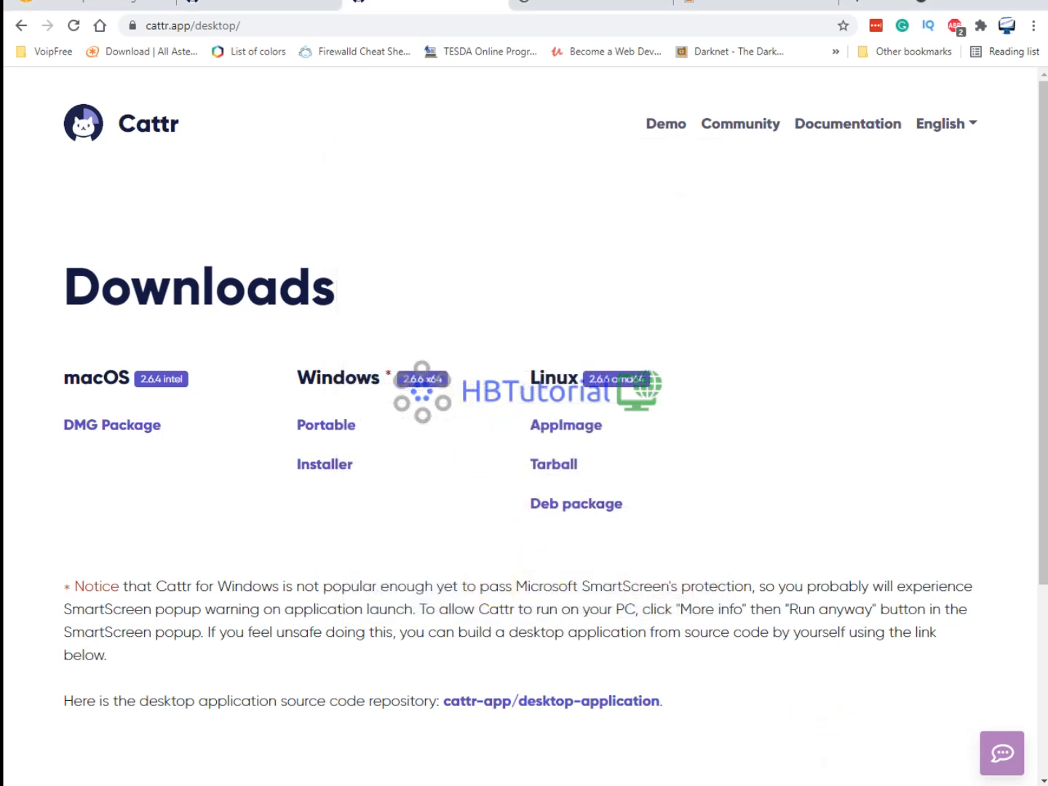
Search Windows for 'cattr' and launch Cattr 2.6.6.exe from the results.
{"action": "left_click", "coordinate": [833, 785]}
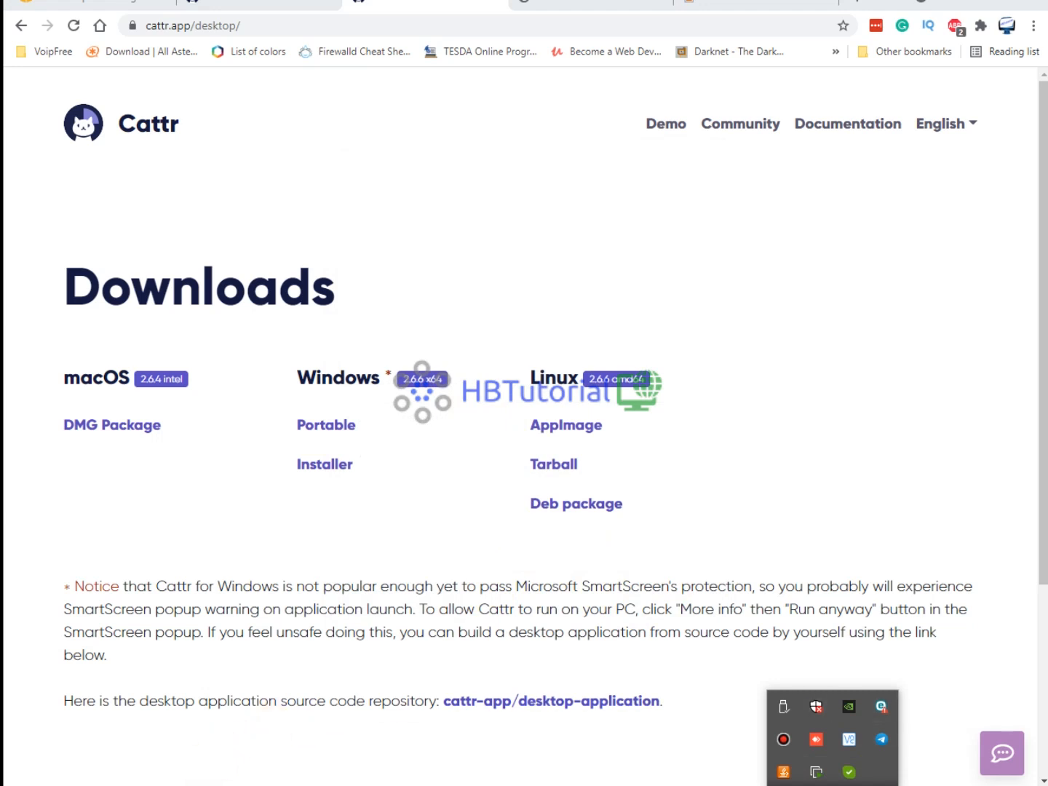
{"action": "left_click", "coordinate": [197, 785]}
{"action": "type", "text": "ca"}
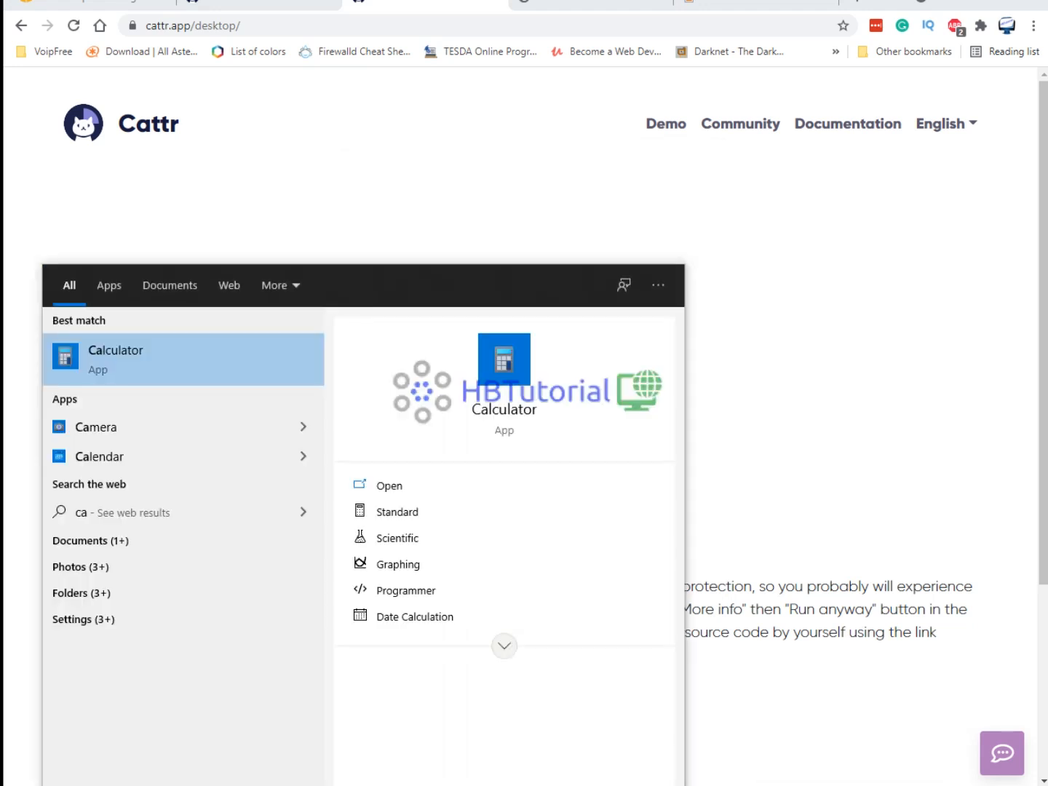
{"action": "type", "text": "t"}
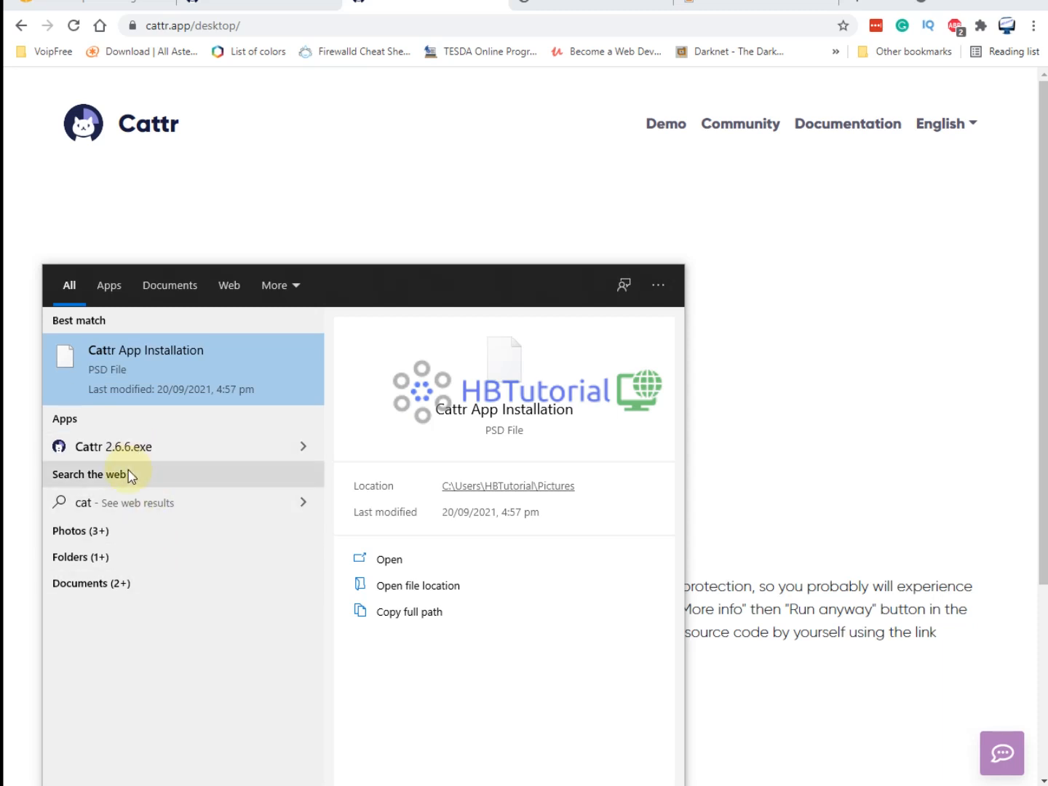
{"action": "type", "text": "tr"}
{"action": "left_click", "coordinate": [126, 353]}
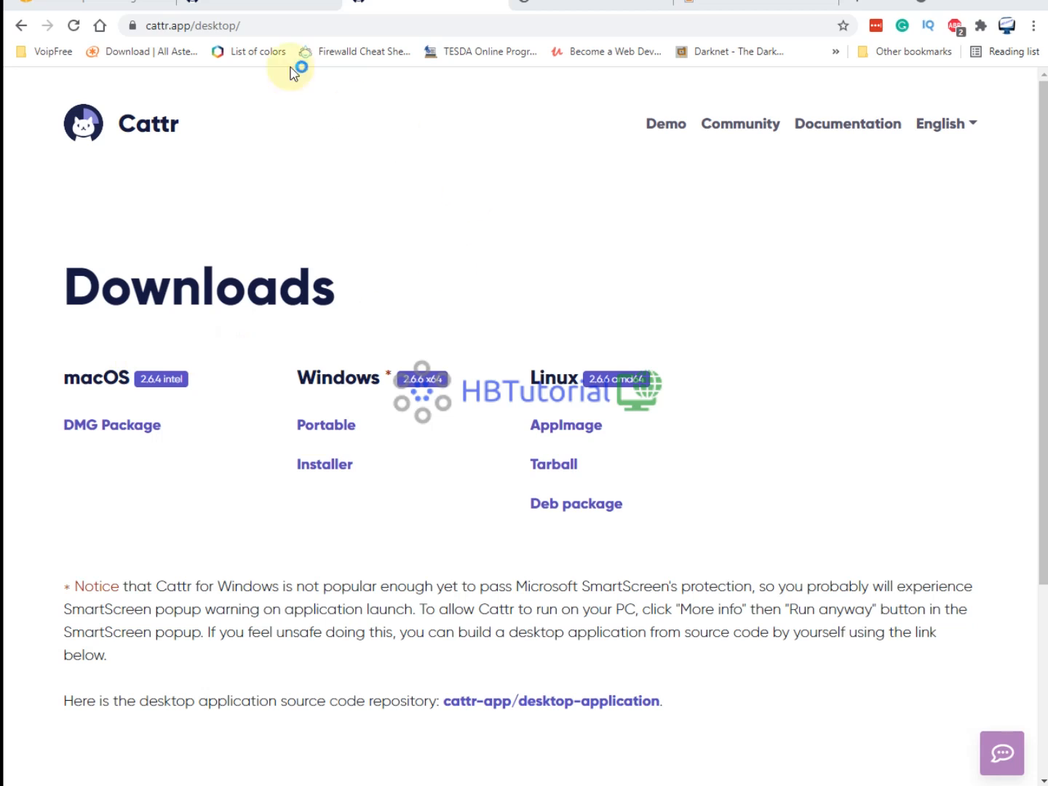
{"action": "left_click", "coordinate": [234, 6]}
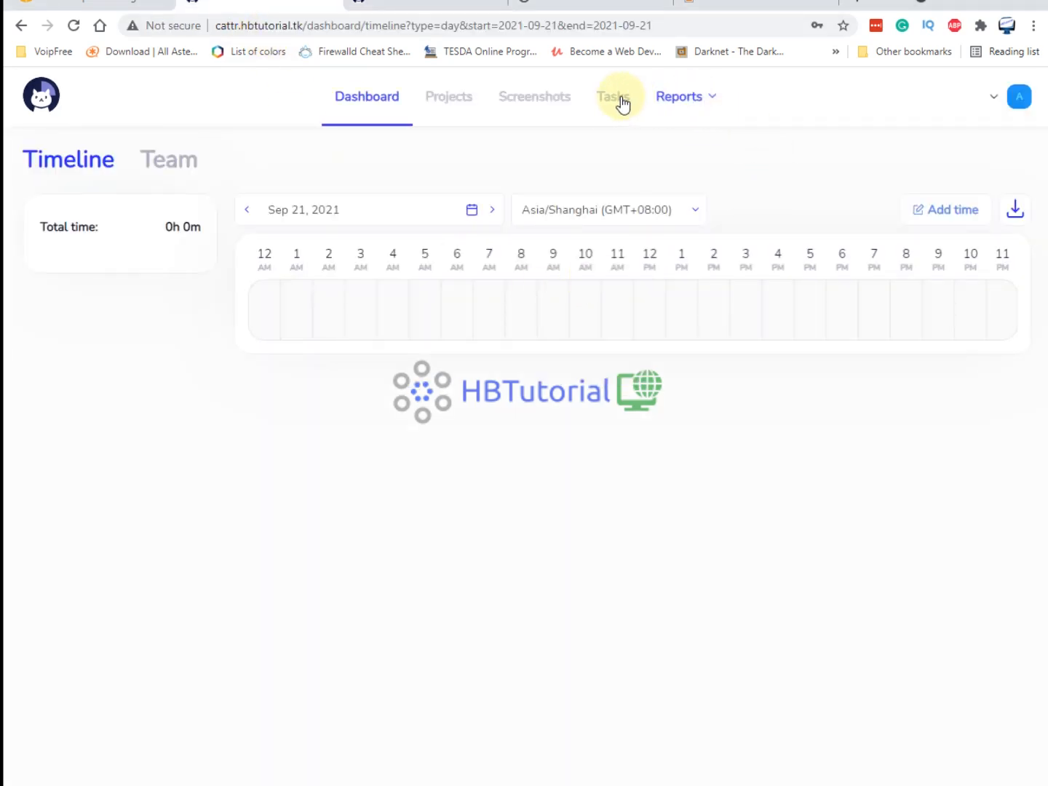
Copy the agent's e-mail from the company users list and enter the dashboard's server address as hostname.
{"action": "mouse_move", "coordinate": [1026, 101]}
{"action": "left_click", "coordinate": [984, 161]}
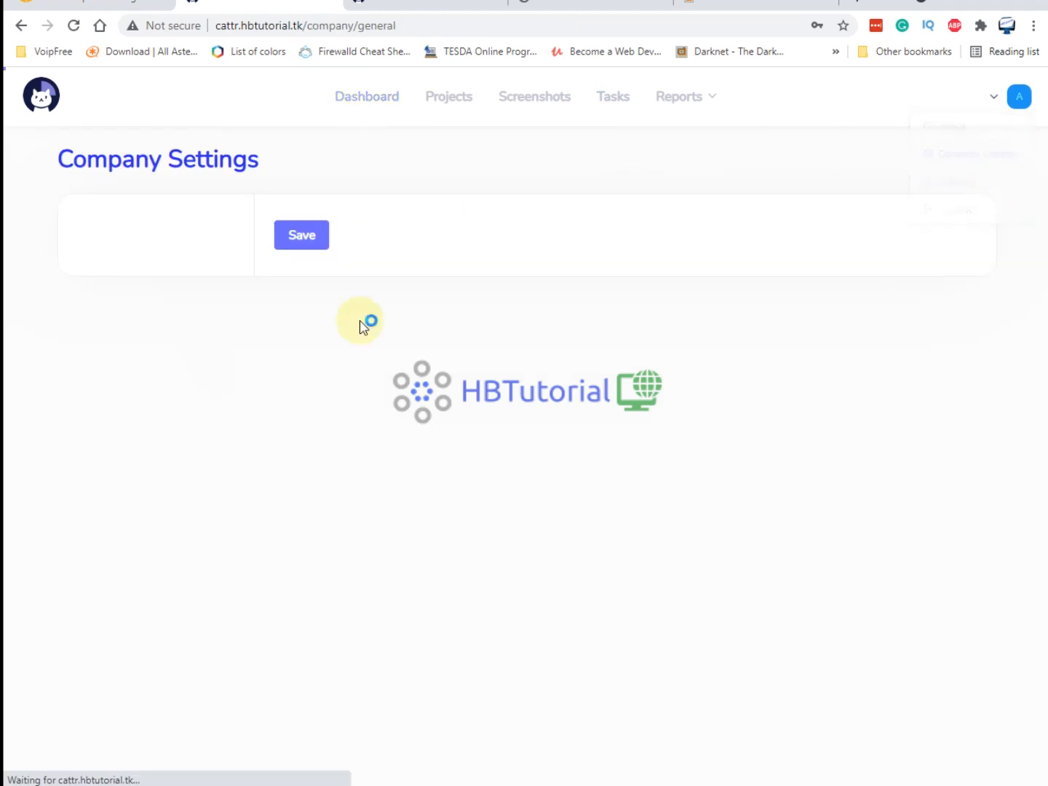
{"action": "left_click", "coordinate": [107, 271]}
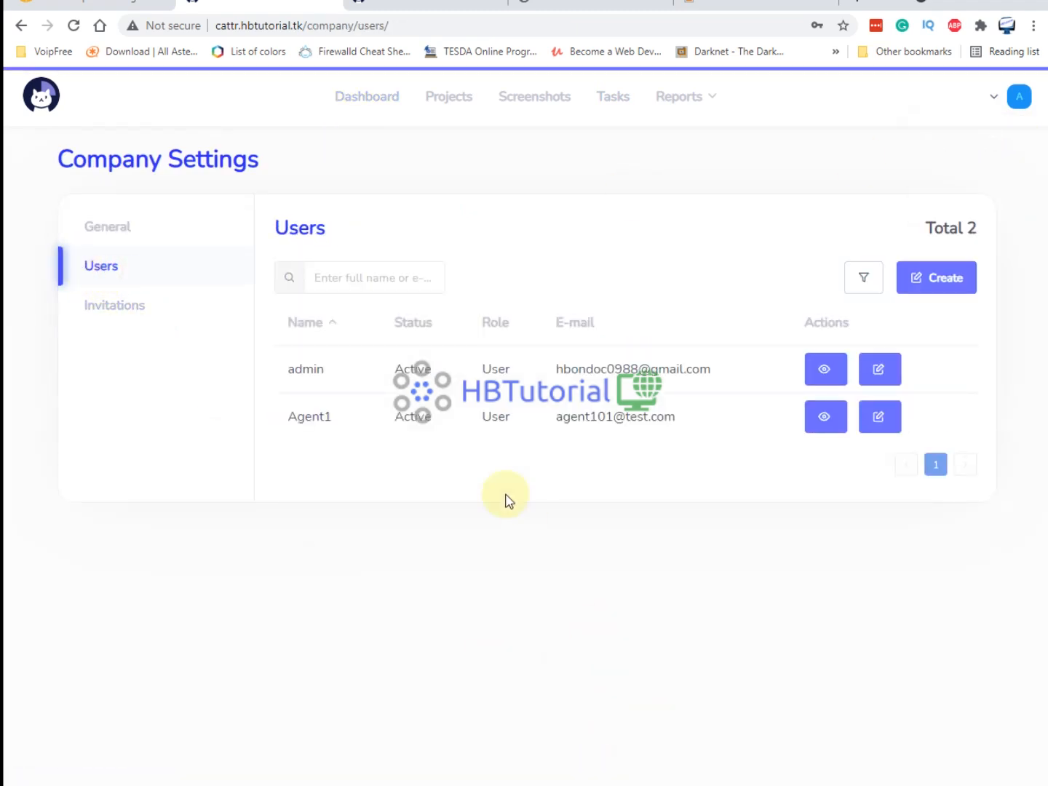
{"action": "left_click_drag", "start_coordinate": [675, 413], "coordinate": [561, 418]}
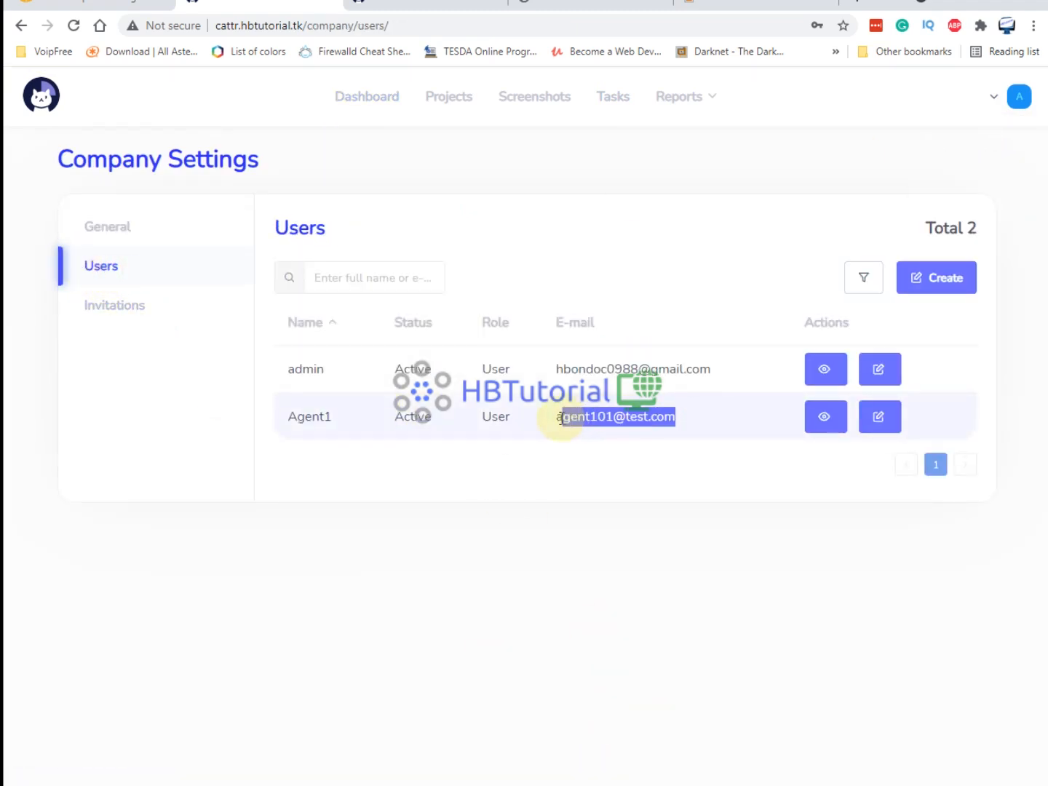
{"action": "right_click", "coordinate": [580, 421]}
{"action": "left_click", "coordinate": [617, 435]}
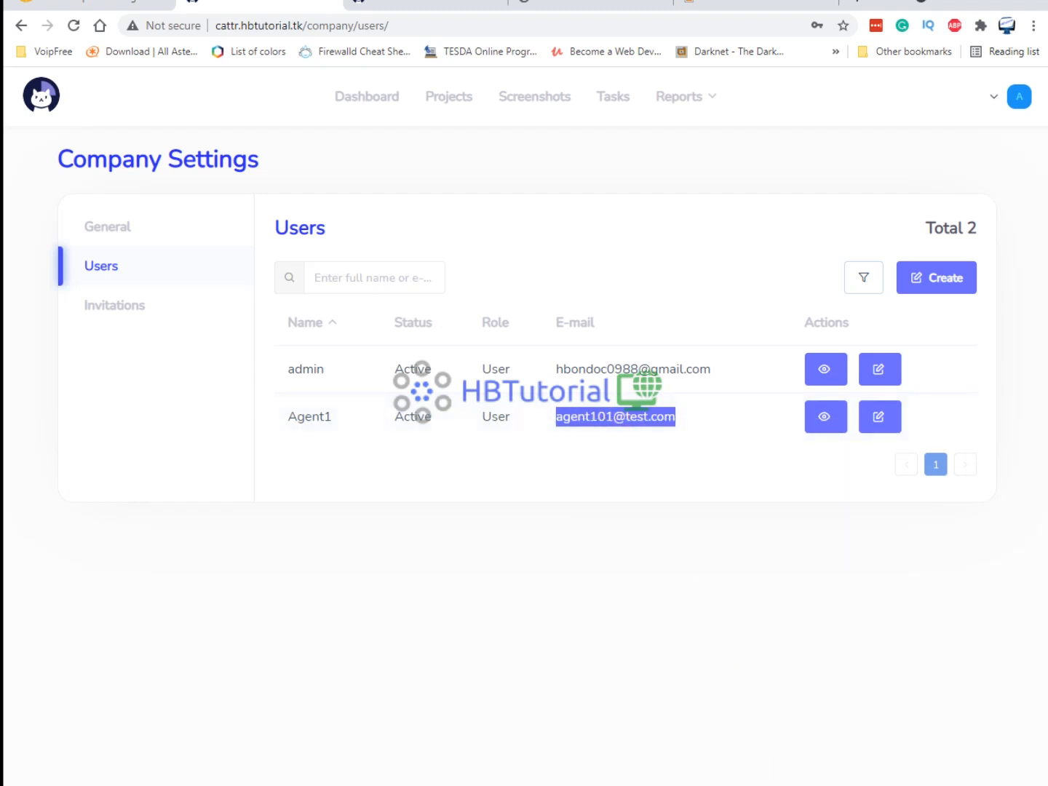
{"action": "left_click", "coordinate": [768, 785]}
{"action": "left_click", "coordinate": [488, 450]}
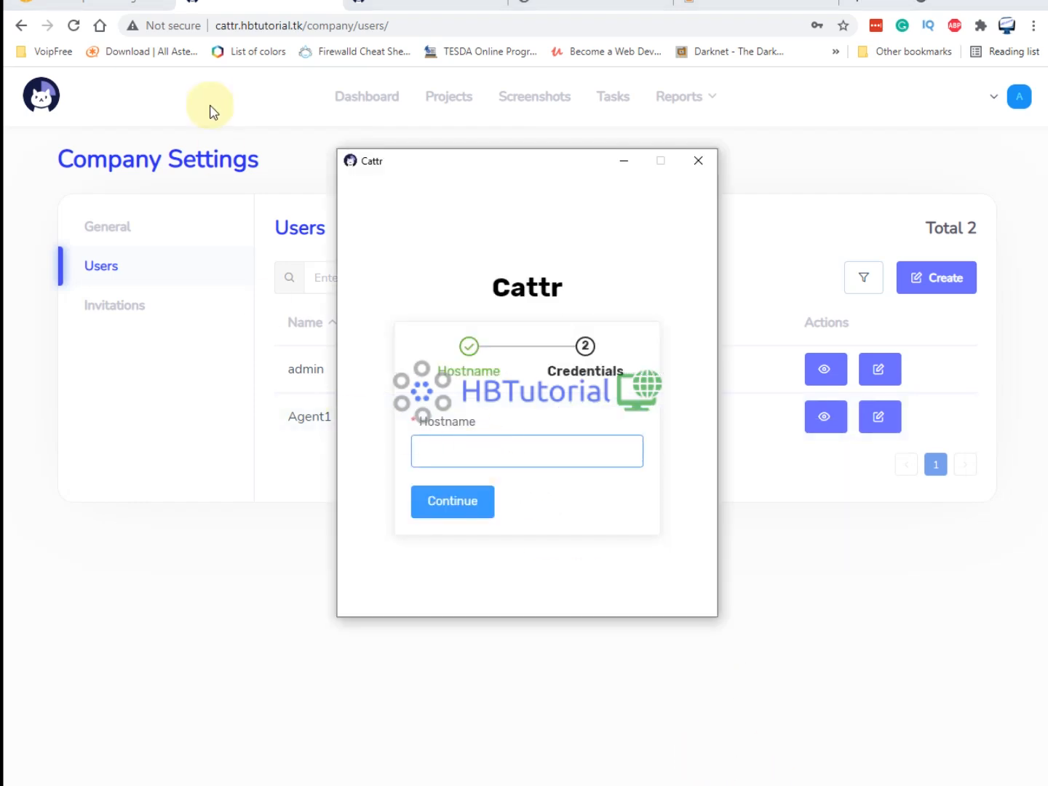
{"action": "left_click_drag", "start_coordinate": [308, 27], "coordinate": [218, 27]}
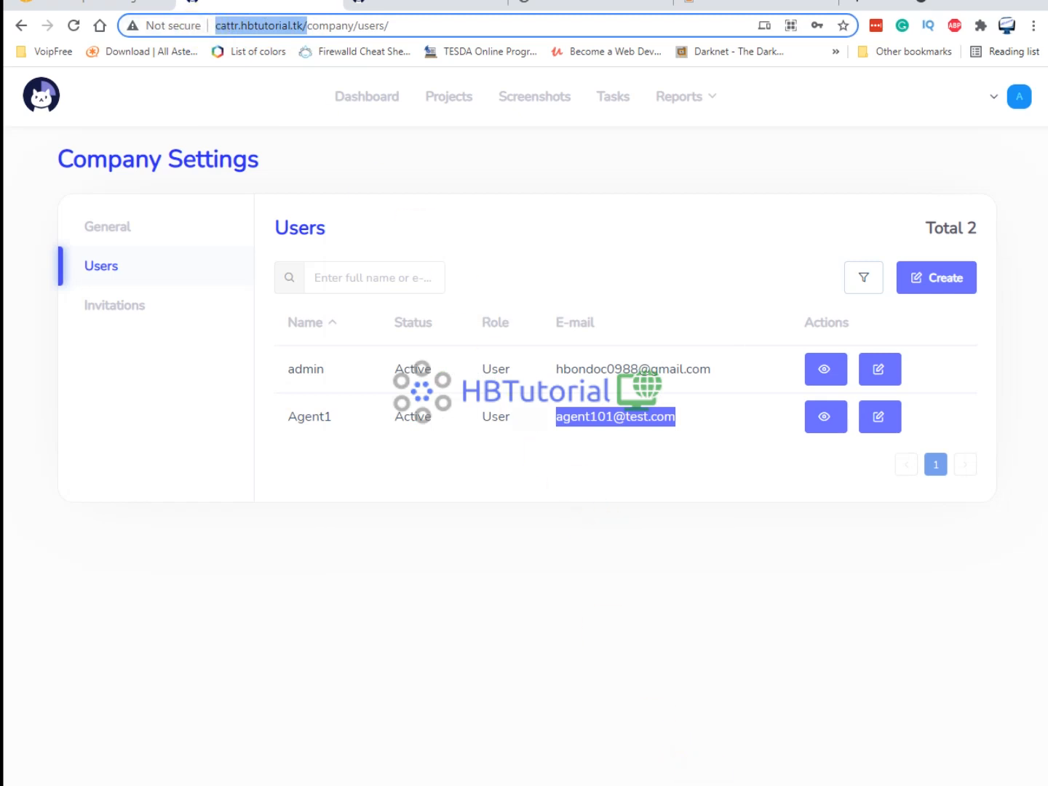
{"action": "left_click", "coordinate": [676, 783]}
{"action": "key", "text": "ctrl+v"}
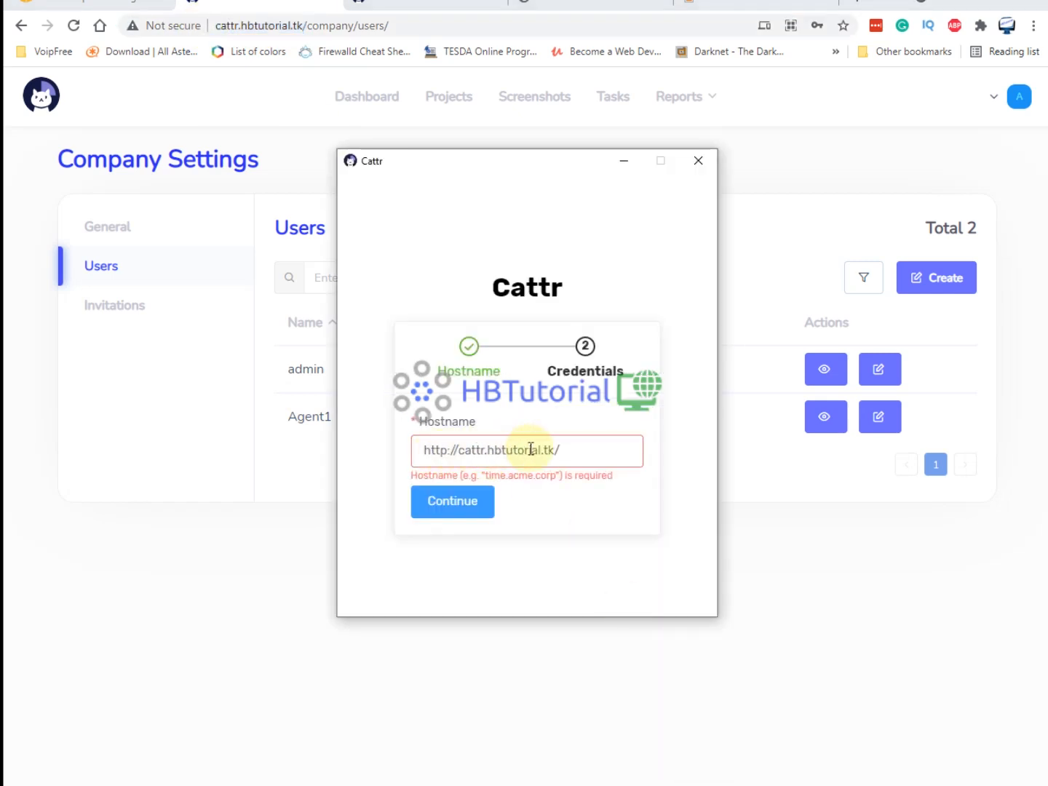
{"action": "left_click_drag", "start_coordinate": [604, 449], "coordinate": [407, 446]}
{"action": "left_click", "coordinate": [472, 502]}
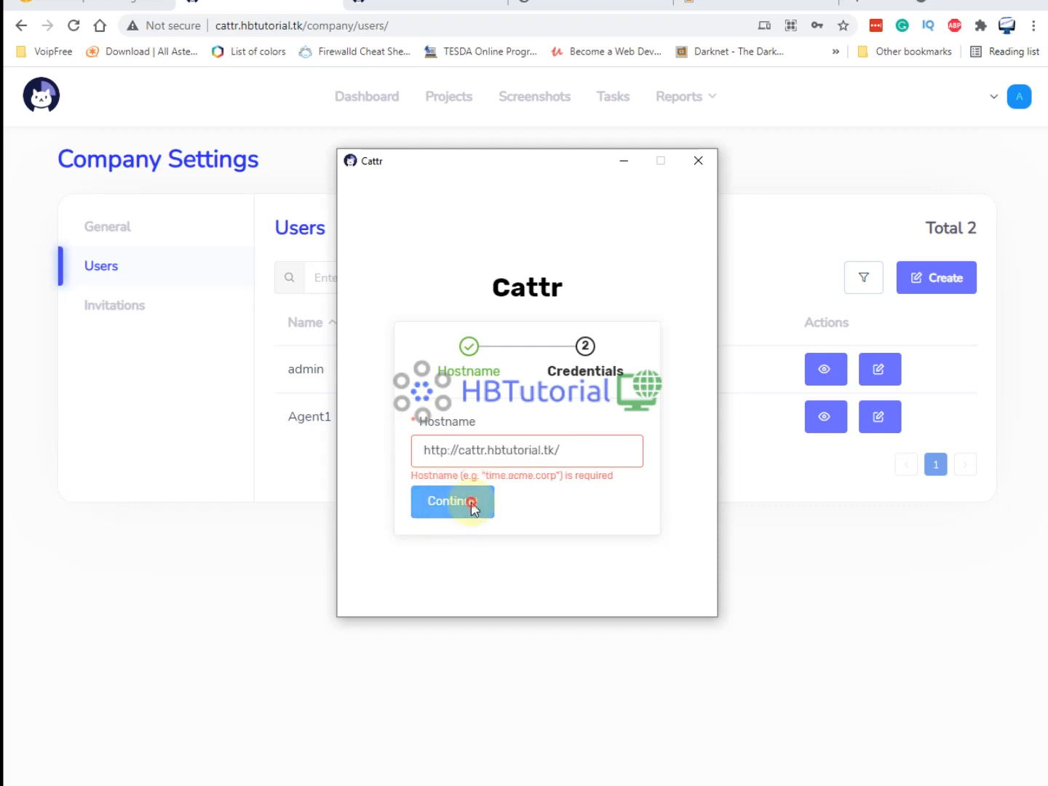
Sign in to the desktop tracker with the agent's copied e-mail and password.
{"action": "left_click", "coordinate": [467, 415]}
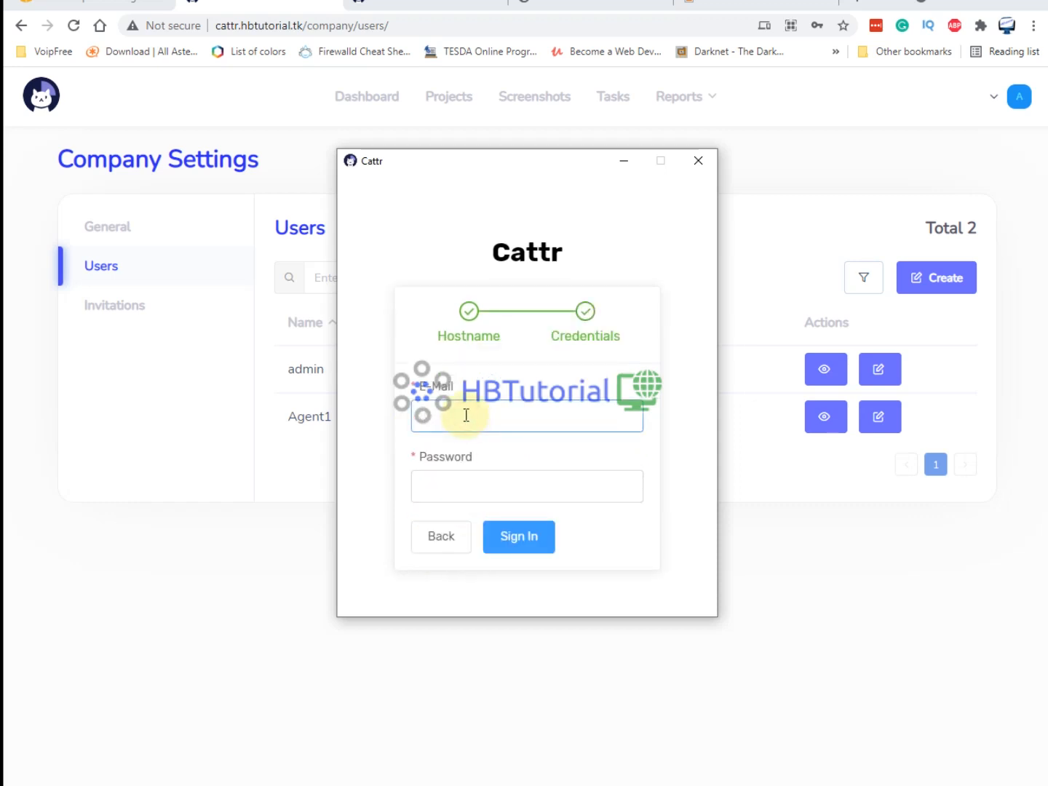
{"action": "left_click", "coordinate": [795, 521]}
{"action": "left_click_drag", "start_coordinate": [714, 427], "coordinate": [555, 422]}
{"action": "right_click", "coordinate": [585, 423]}
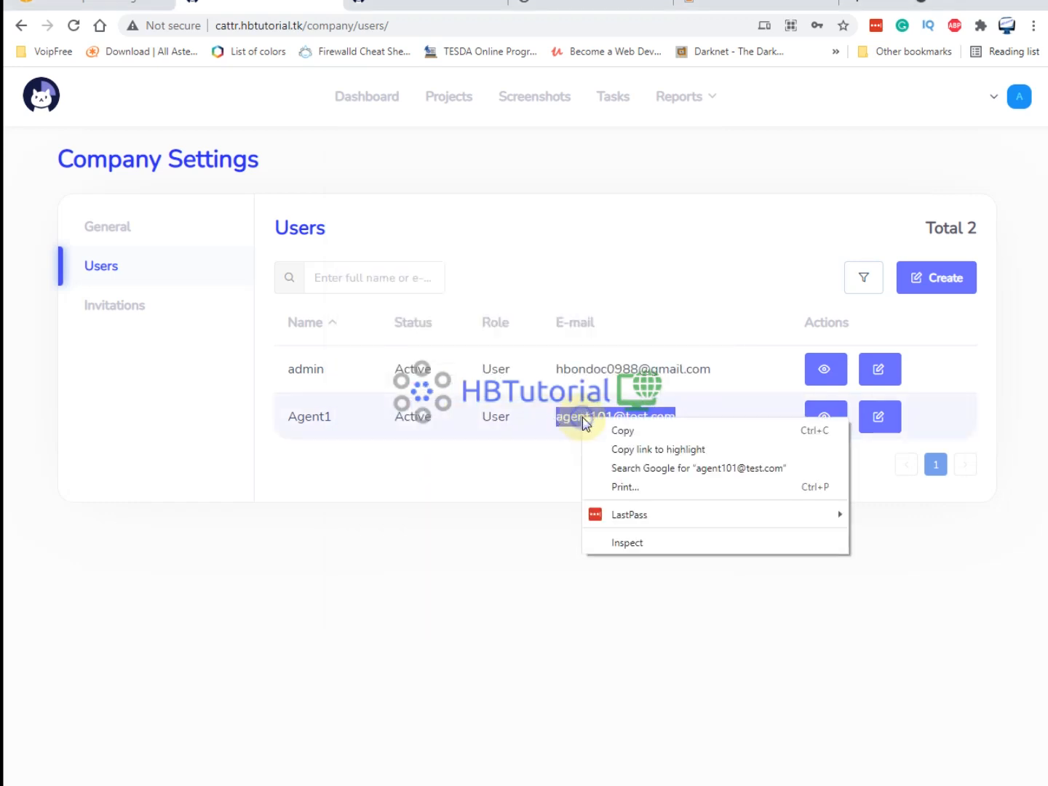
{"action": "left_click", "coordinate": [623, 429]}
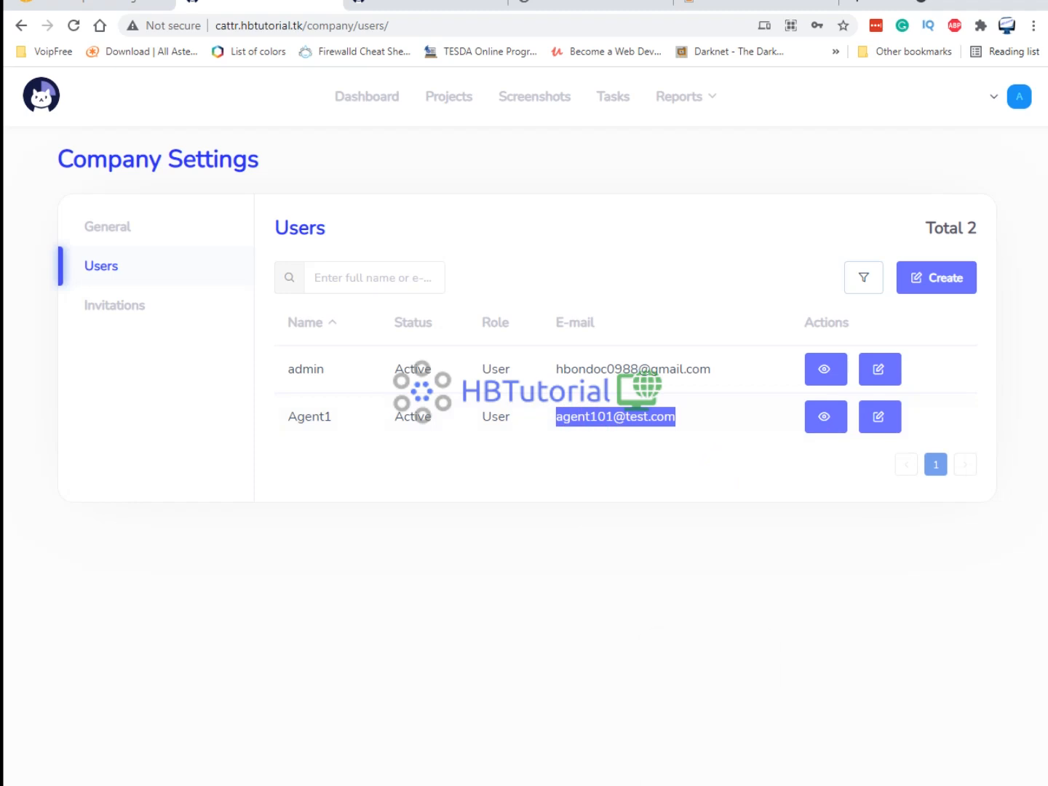
{"action": "left_click", "coordinate": [698, 724]}
{"action": "key", "text": "ctrl+v"}
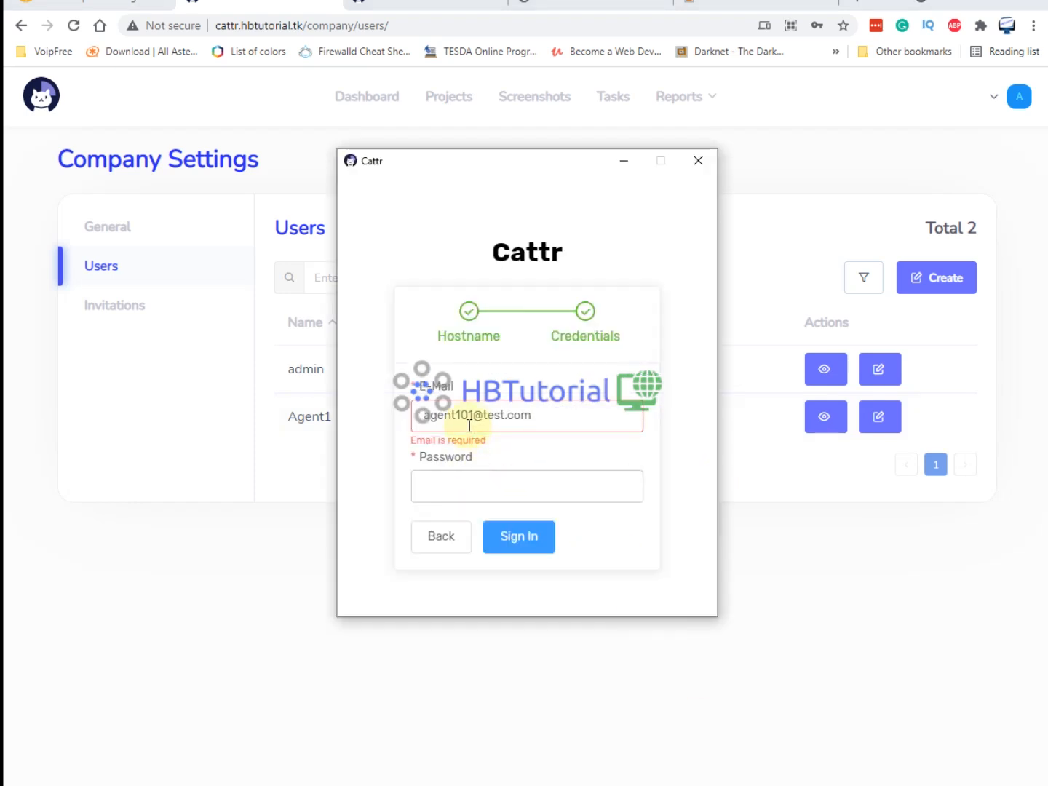
{"action": "left_click_drag", "start_coordinate": [476, 409], "coordinate": [429, 415]}
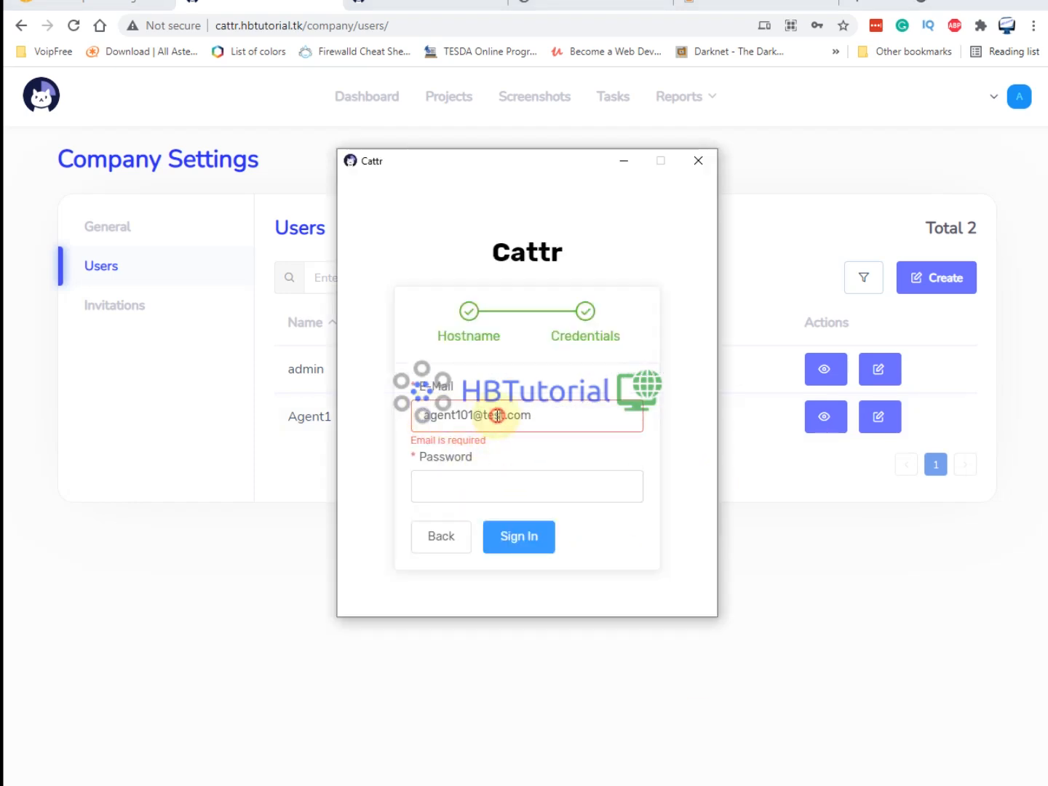
{"action": "left_click", "coordinate": [484, 489]}
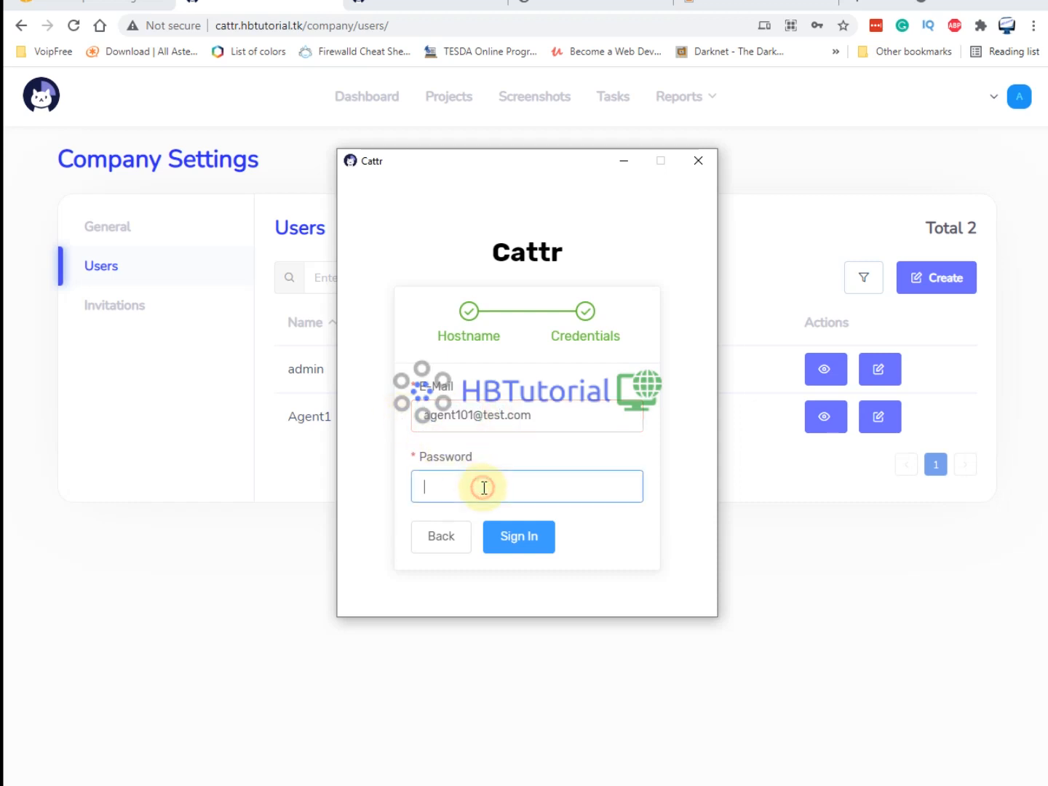
{"action": "type", "text": "password"}
{"action": "left_click", "coordinate": [535, 547]}
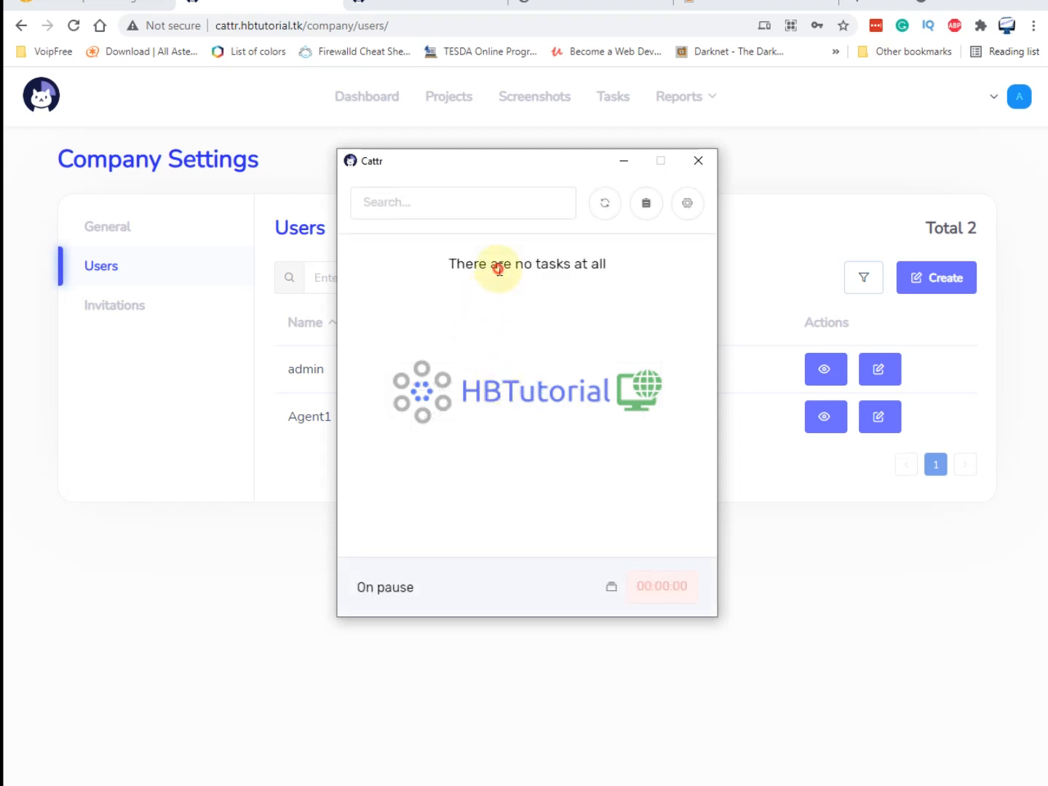
Add Agent1 to the Web Project Development task's users alongside admin and save the task.
{"action": "left_click_drag", "start_coordinate": [509, 263], "coordinate": [608, 275]}
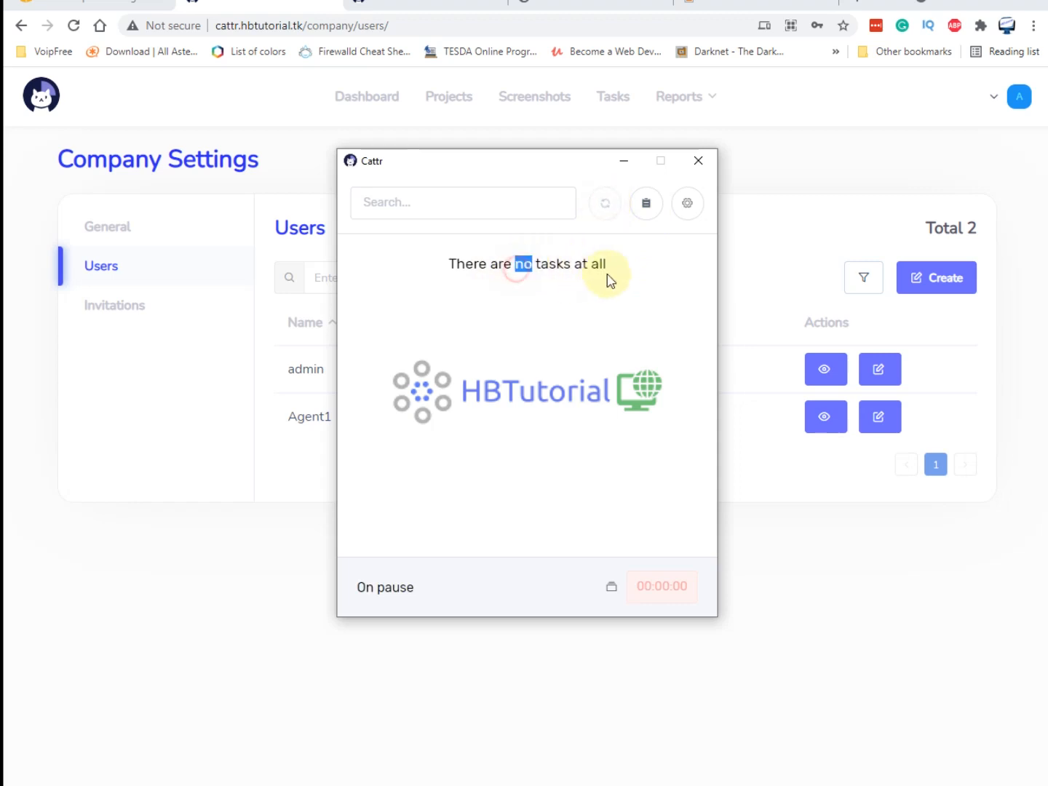
{"action": "left_click", "coordinate": [172, 544]}
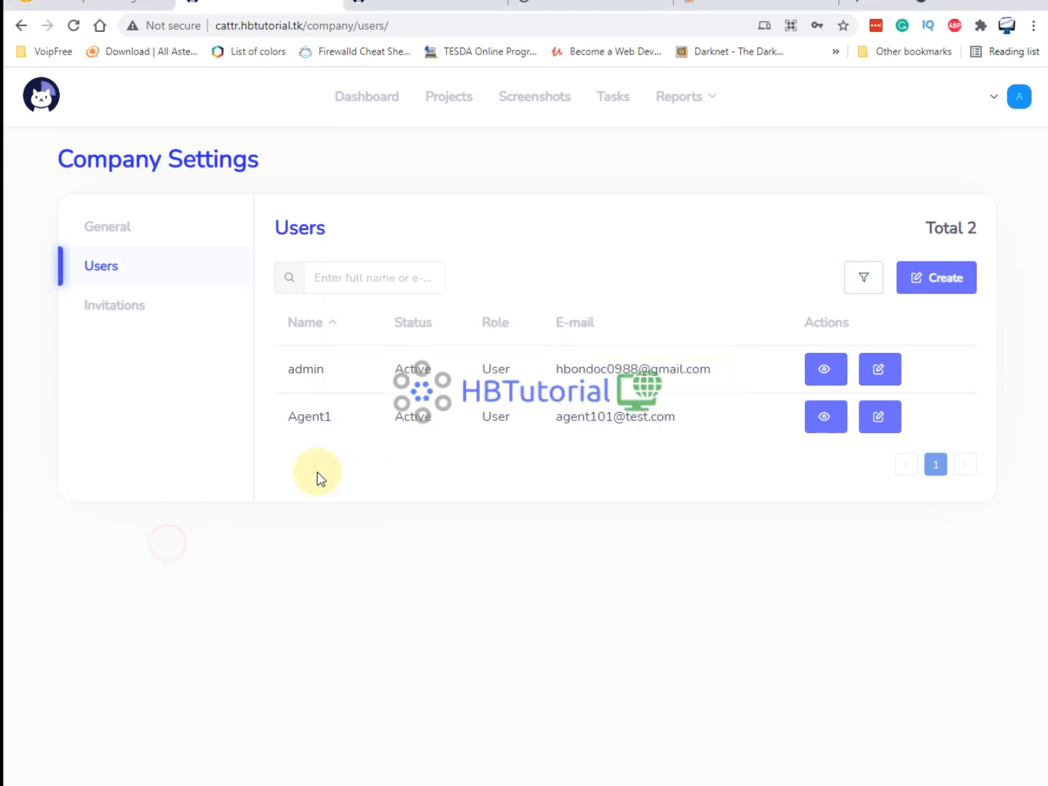
{"action": "left_click", "coordinate": [620, 110]}
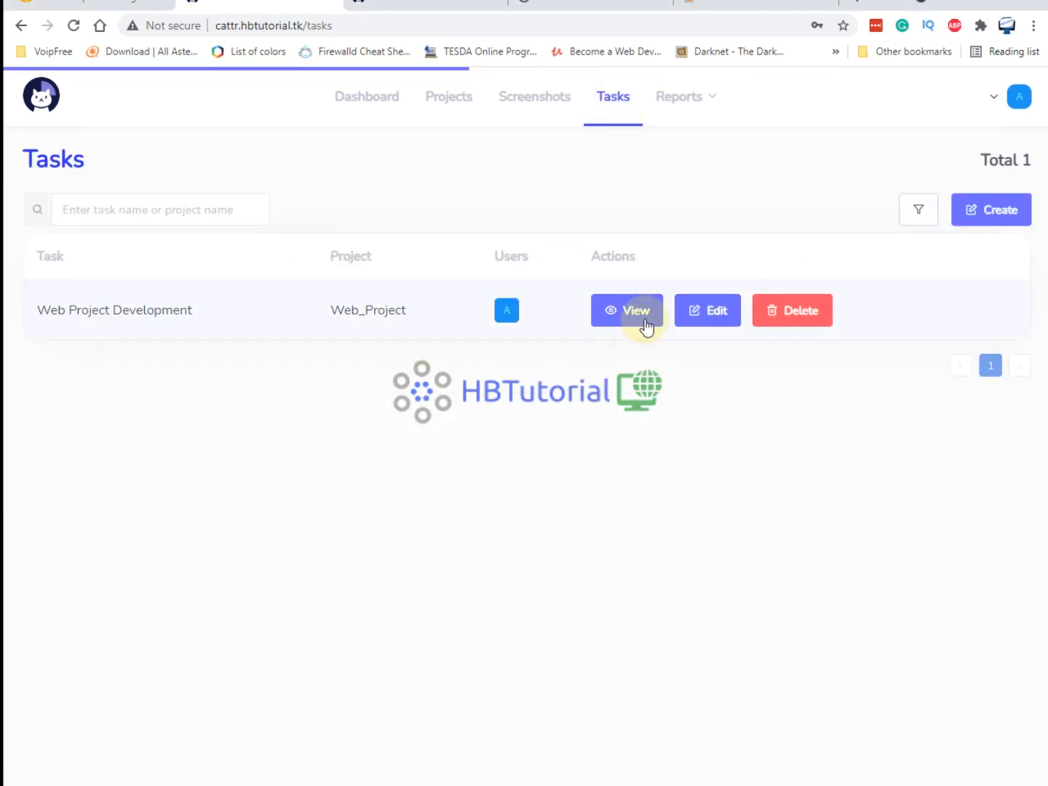
{"action": "left_click", "coordinate": [710, 312]}
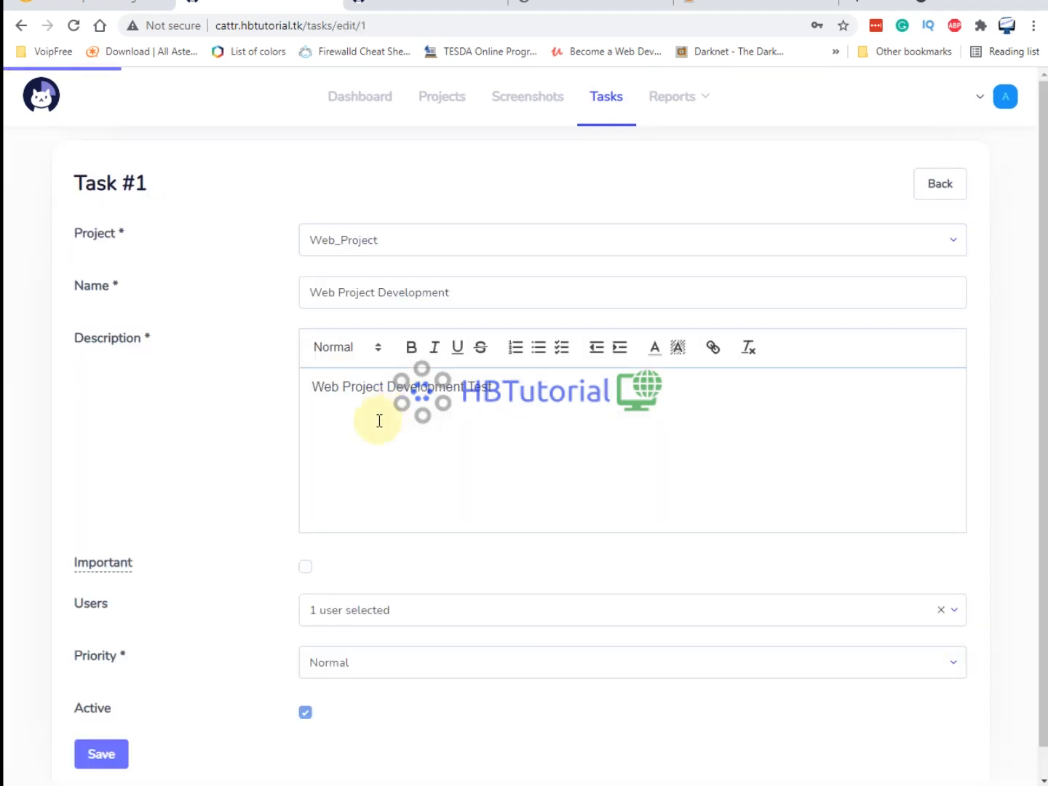
{"action": "scroll", "coordinate": [378, 473], "scroll_direction": "down", "scroll_amount": 1}
{"action": "left_click", "coordinate": [391, 576]}
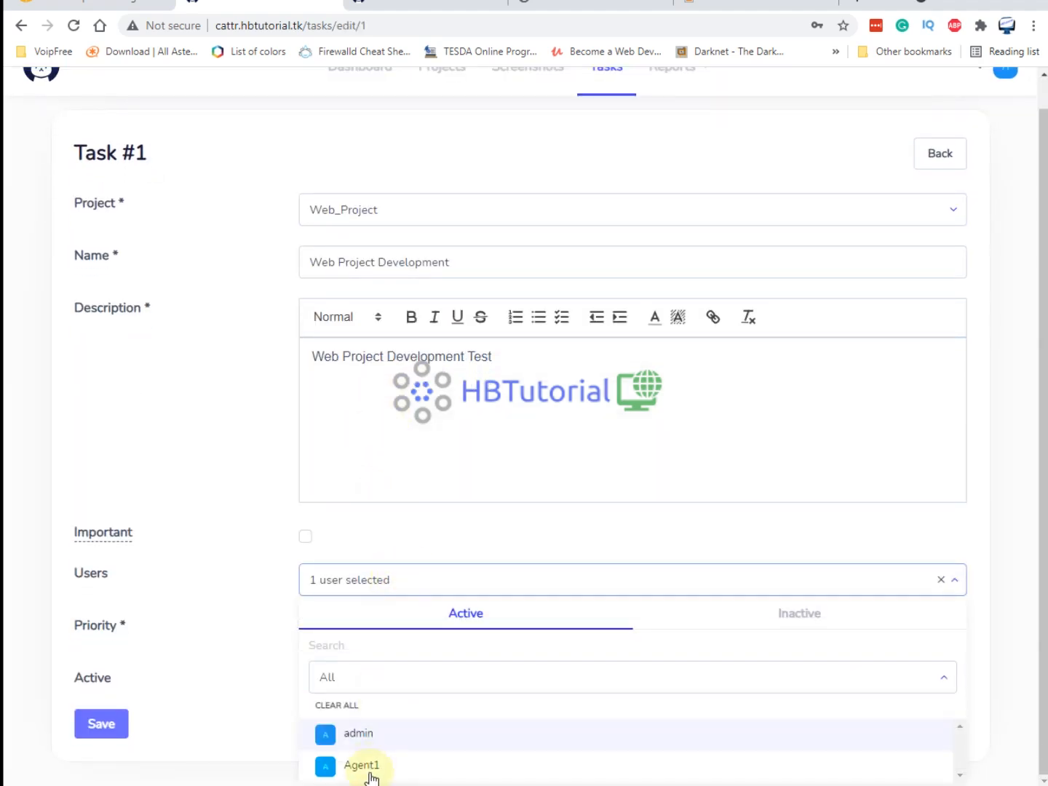
{"action": "left_click", "coordinate": [368, 764]}
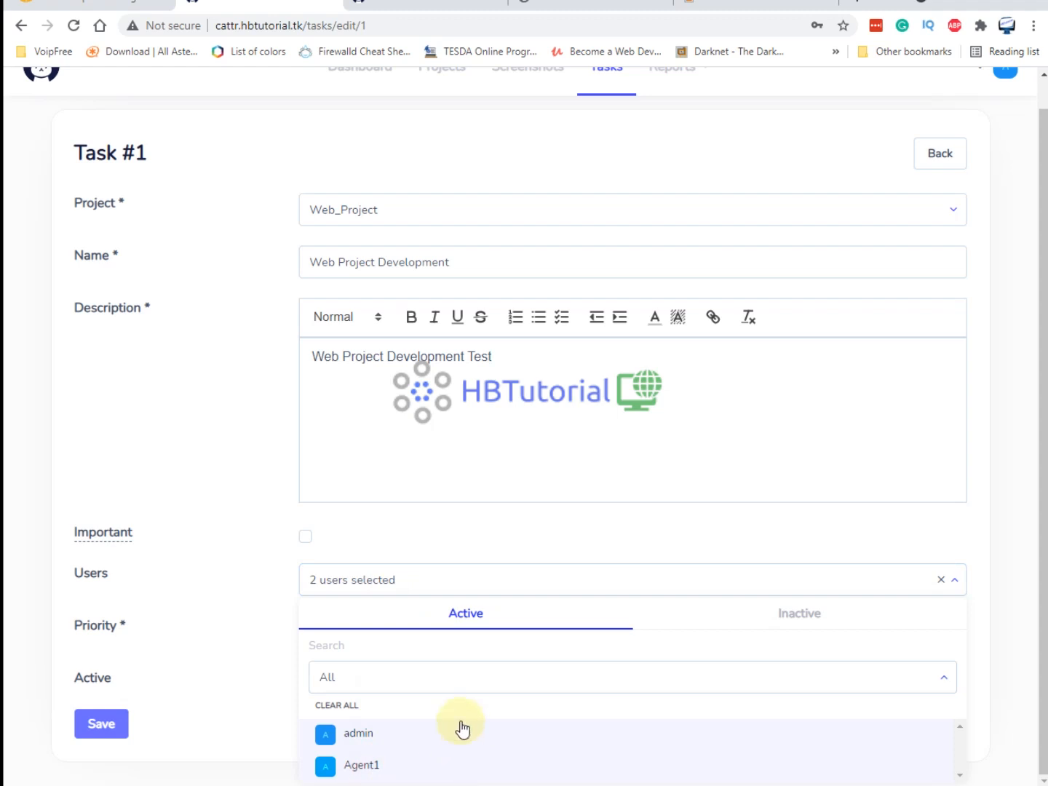
{"action": "left_click", "coordinate": [339, 676]}
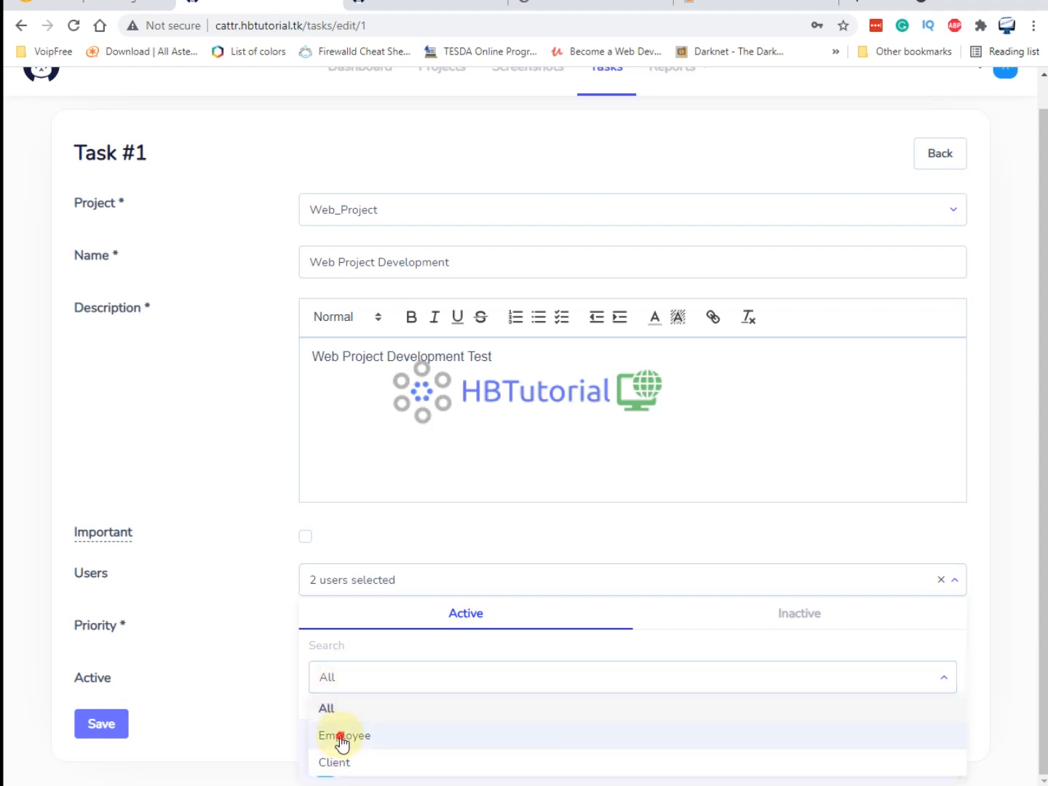
{"action": "left_click", "coordinate": [342, 738]}
{"action": "left_click", "coordinate": [363, 765]}
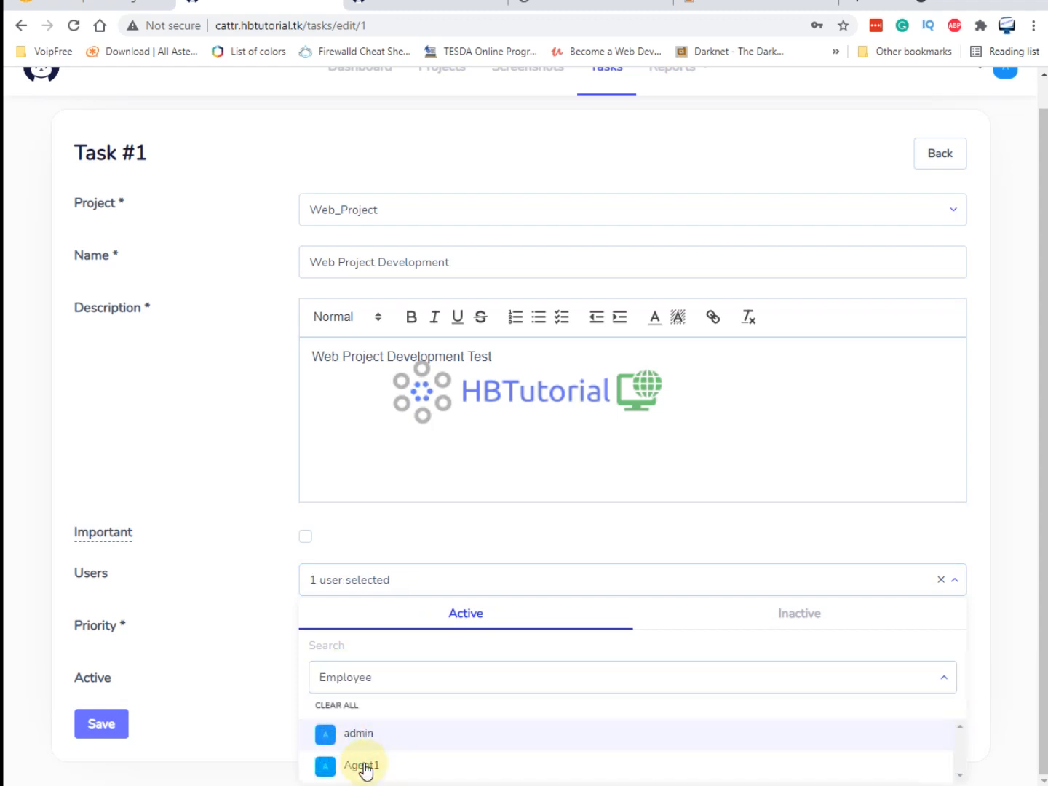
{"action": "left_click", "coordinate": [365, 766]}
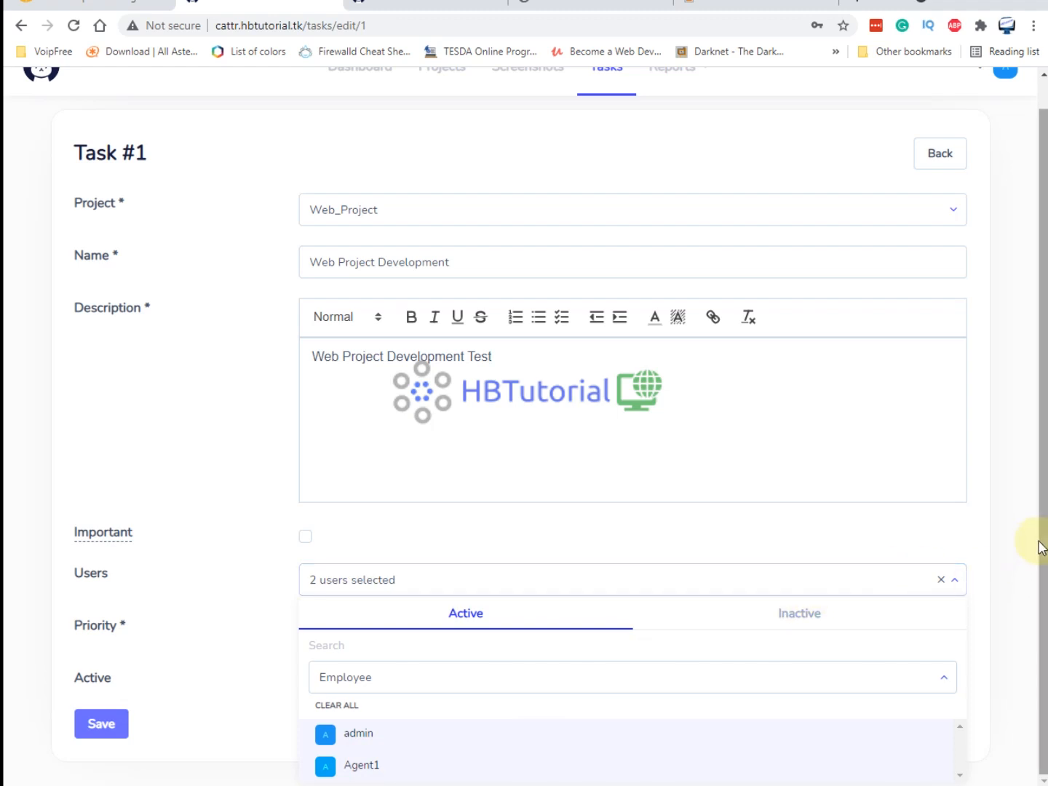
{"action": "left_click", "coordinate": [246, 709]}
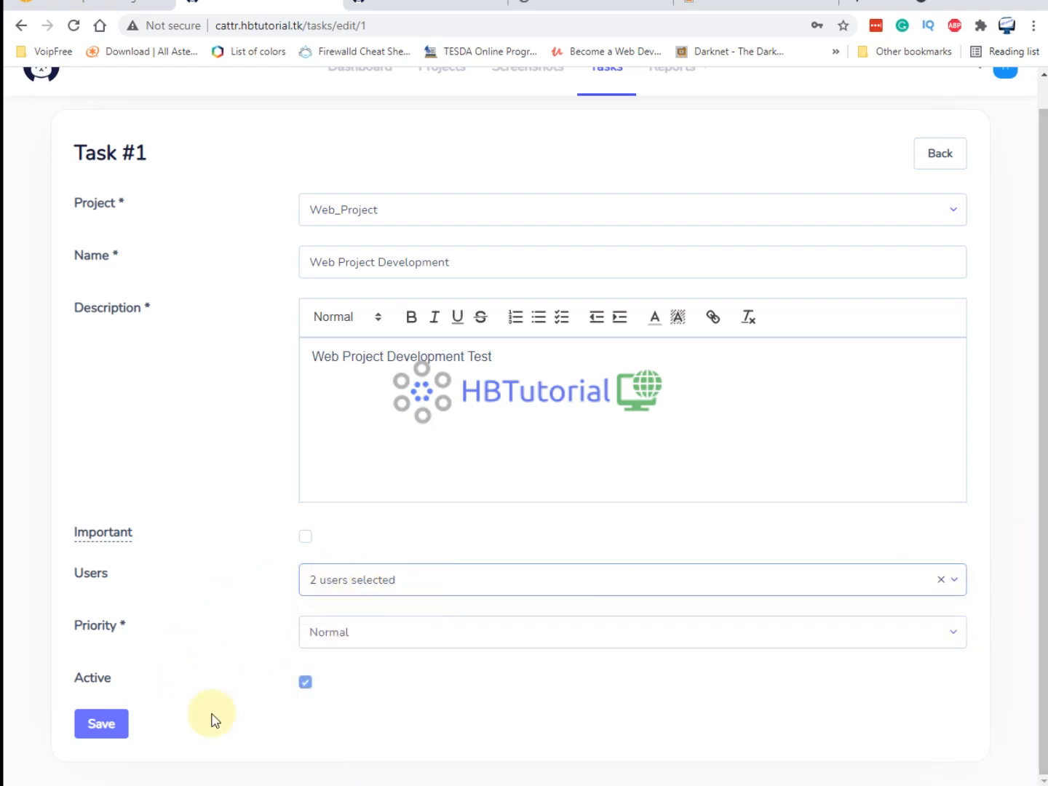
{"action": "left_click", "coordinate": [99, 729]}
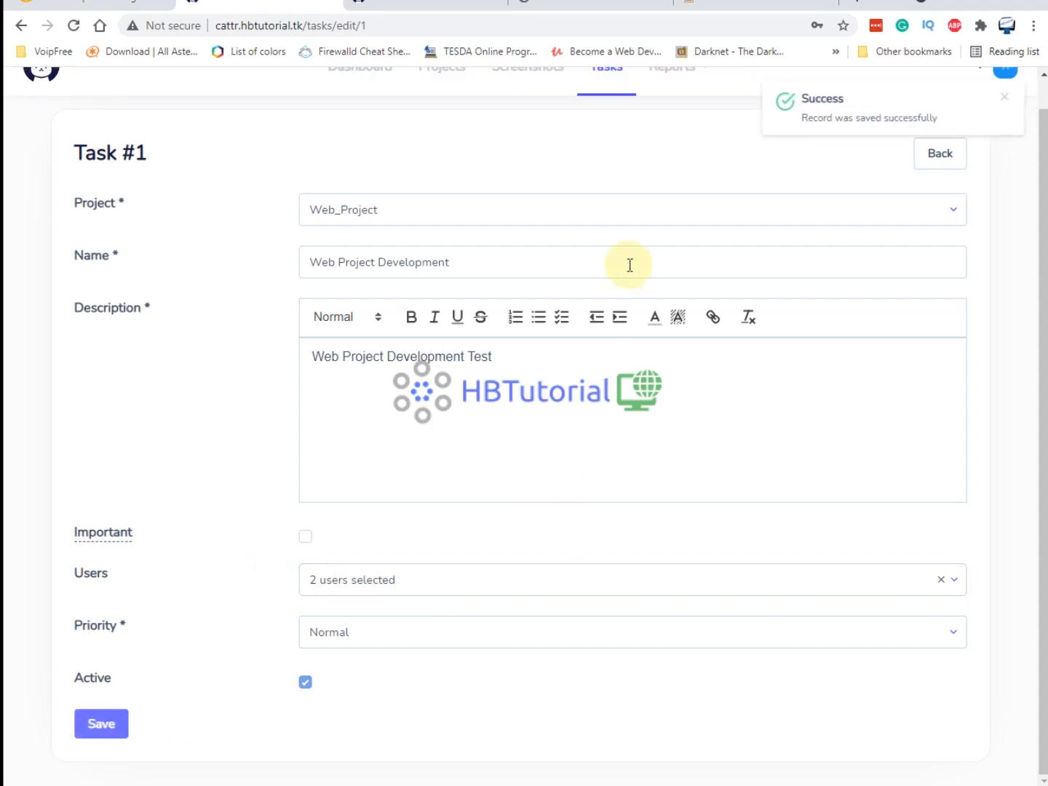
Refresh the desktop tracker so Web Project Development appears under Web_Project.
{"action": "left_click", "coordinate": [718, 784]}
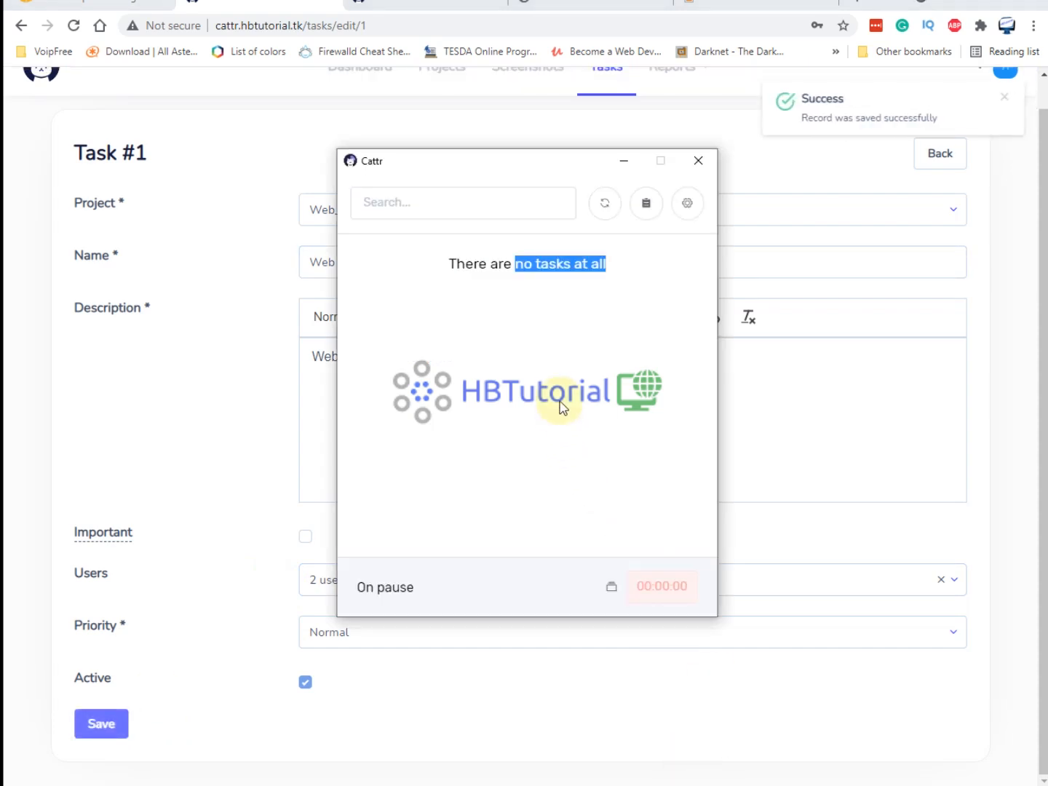
{"action": "left_click", "coordinate": [605, 204]}
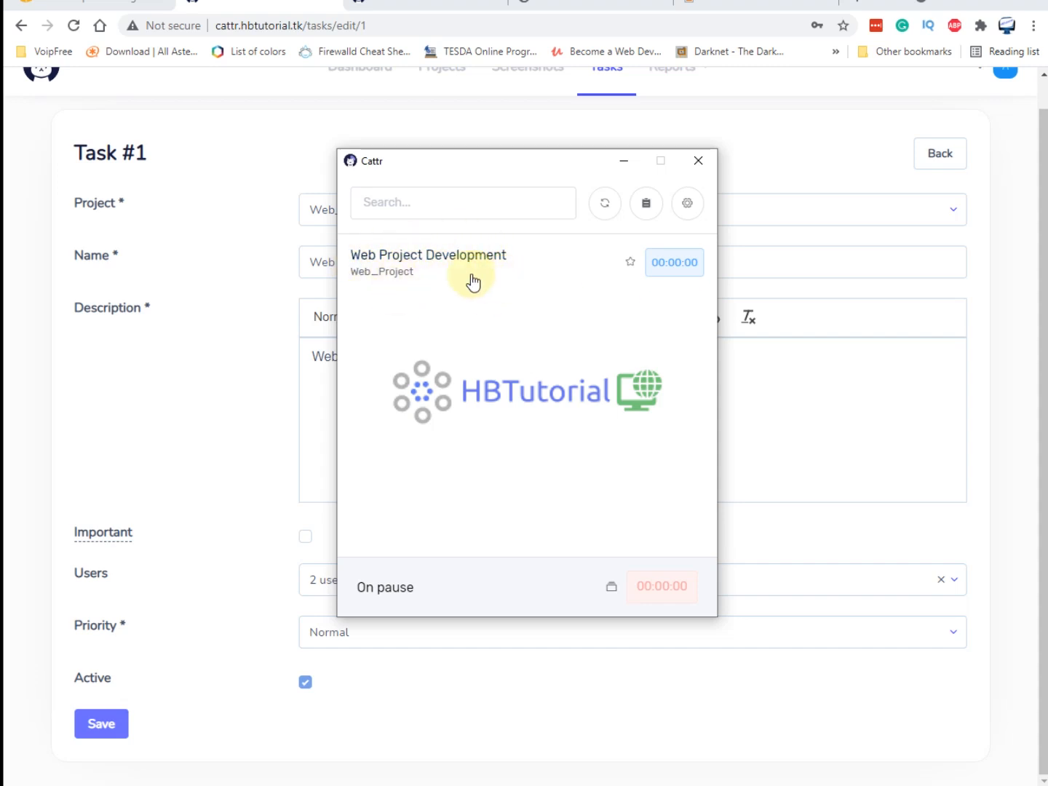
{"action": "left_click", "coordinate": [687, 203]}
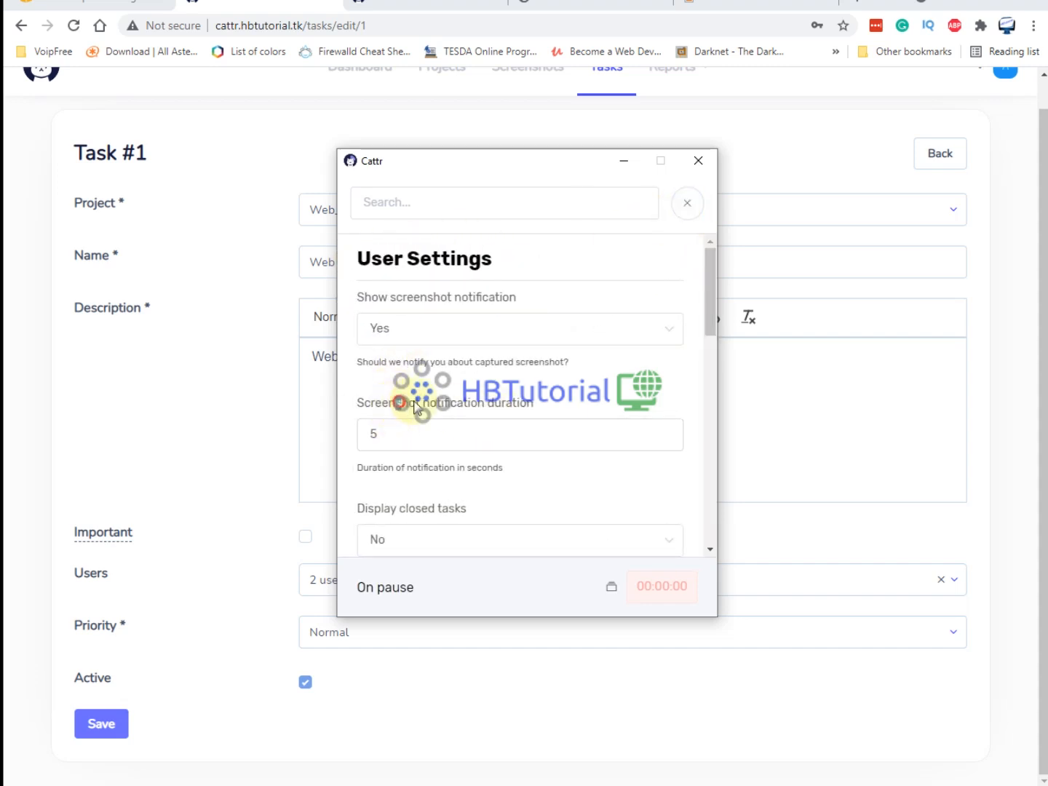
{"action": "left_click_drag", "start_coordinate": [413, 403], "coordinate": [573, 403]}
{"action": "scroll", "coordinate": [575, 403], "scroll_direction": "down", "scroll_amount": 1}
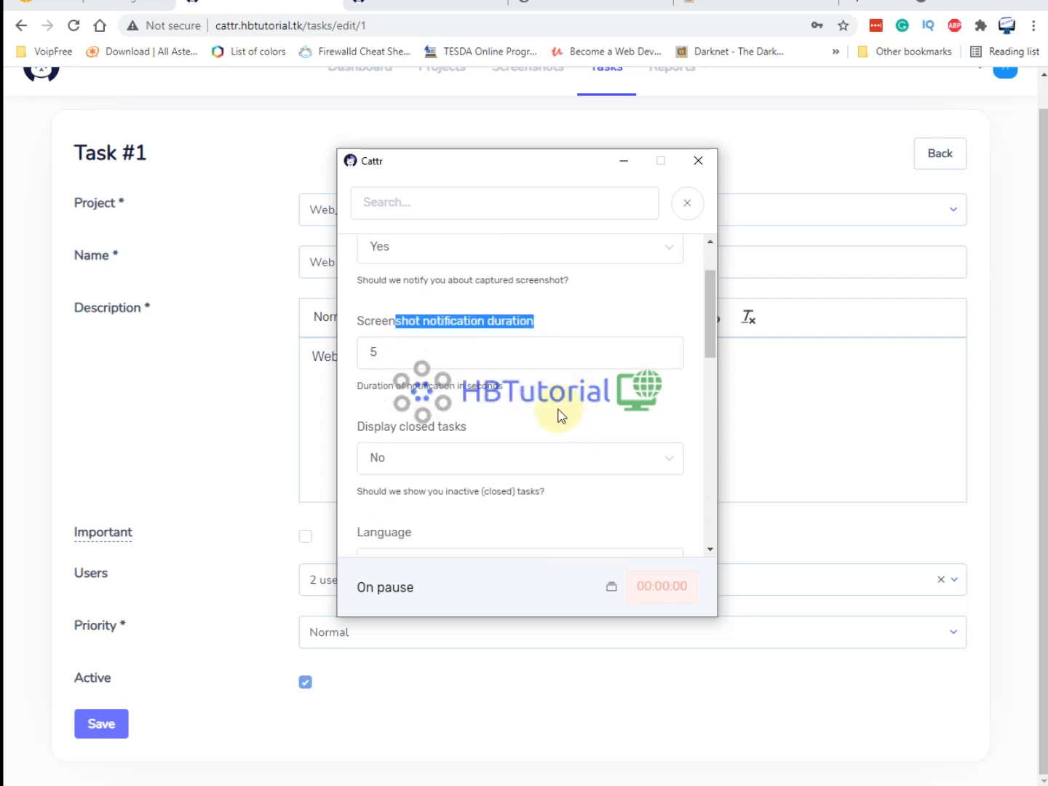
{"action": "scroll", "coordinate": [560, 416], "scroll_direction": "up", "scroll_amount": 1}
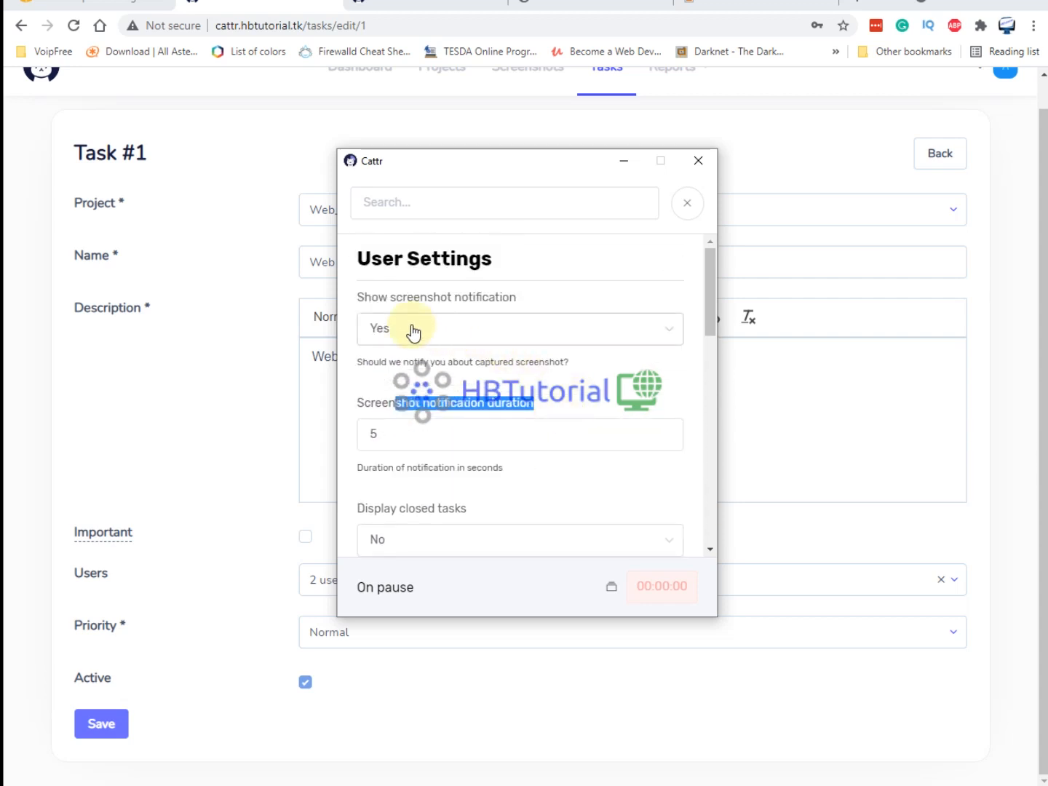
{"action": "scroll", "coordinate": [588, 347], "scroll_direction": "down", "scroll_amount": 2}
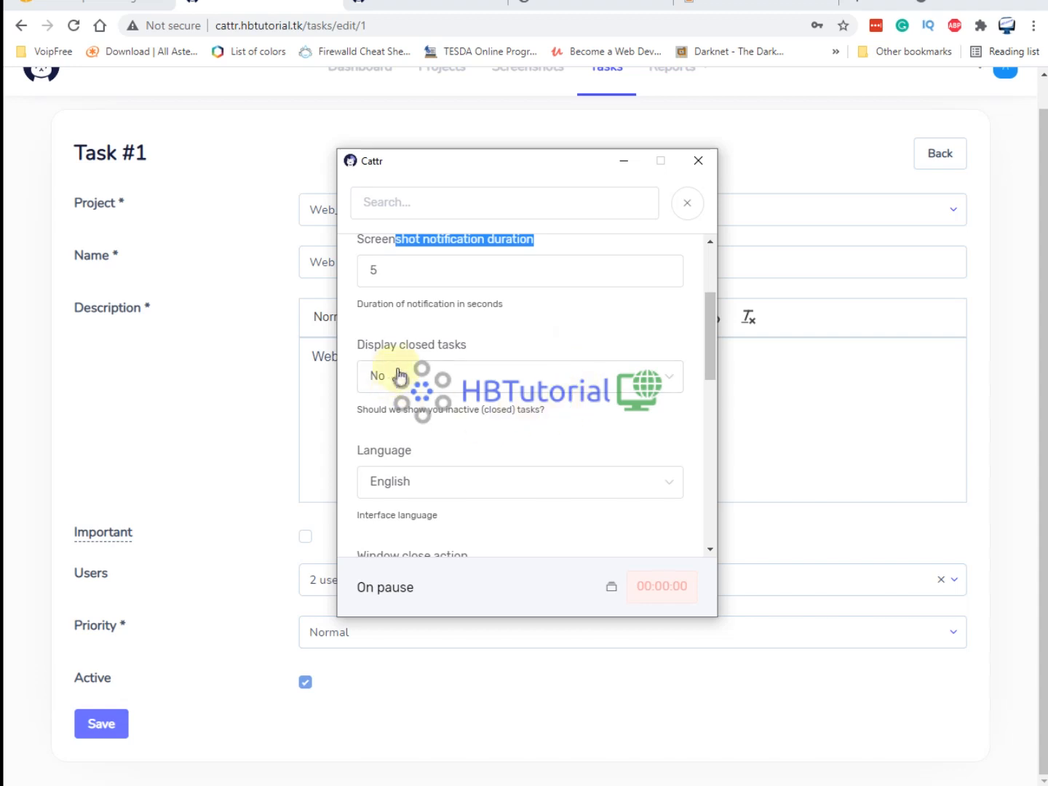
Review the closed-tasks, window-close and error-report settings unchanged, then sign into the web app.
{"action": "left_click", "coordinate": [423, 378]}
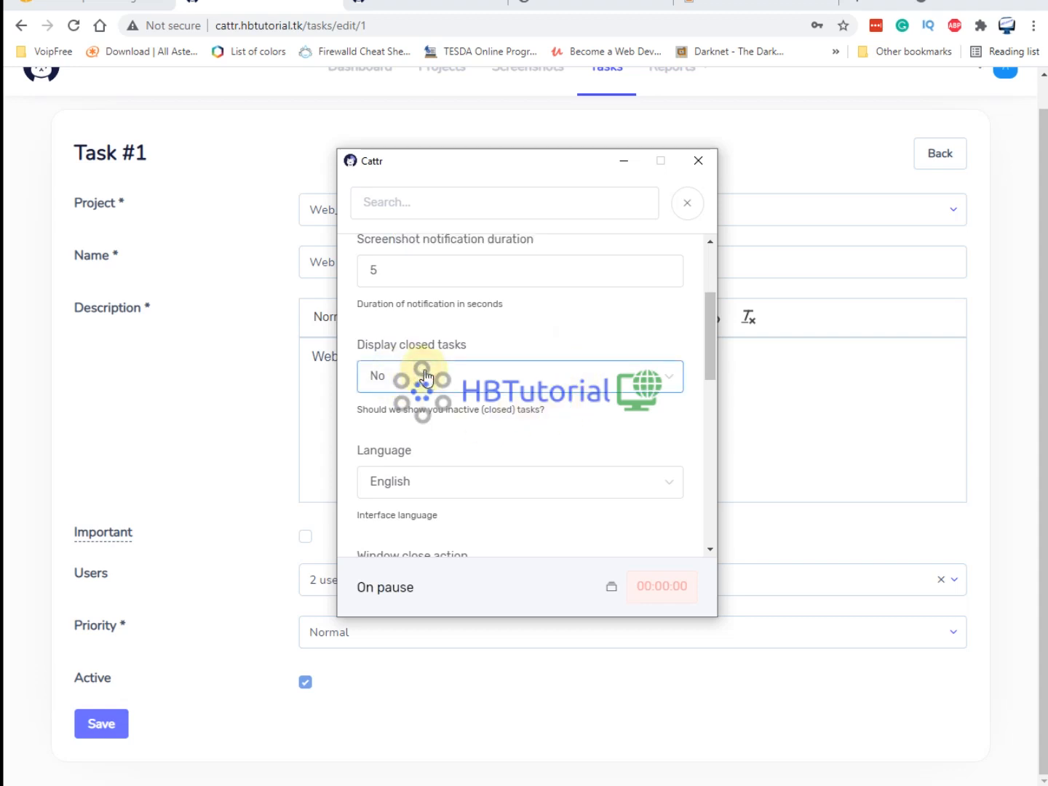
{"action": "left_click", "coordinate": [424, 377]}
{"action": "scroll", "coordinate": [423, 371], "scroll_direction": "down", "scroll_amount": 2}
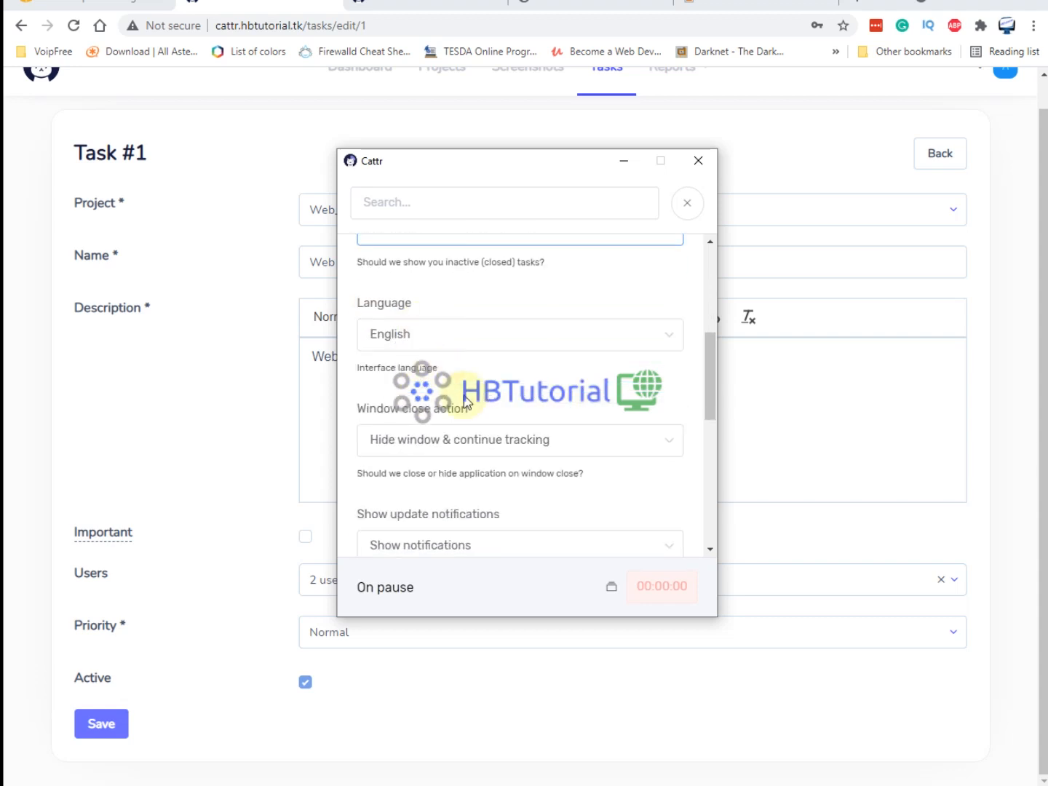
{"action": "left_click", "coordinate": [524, 429]}
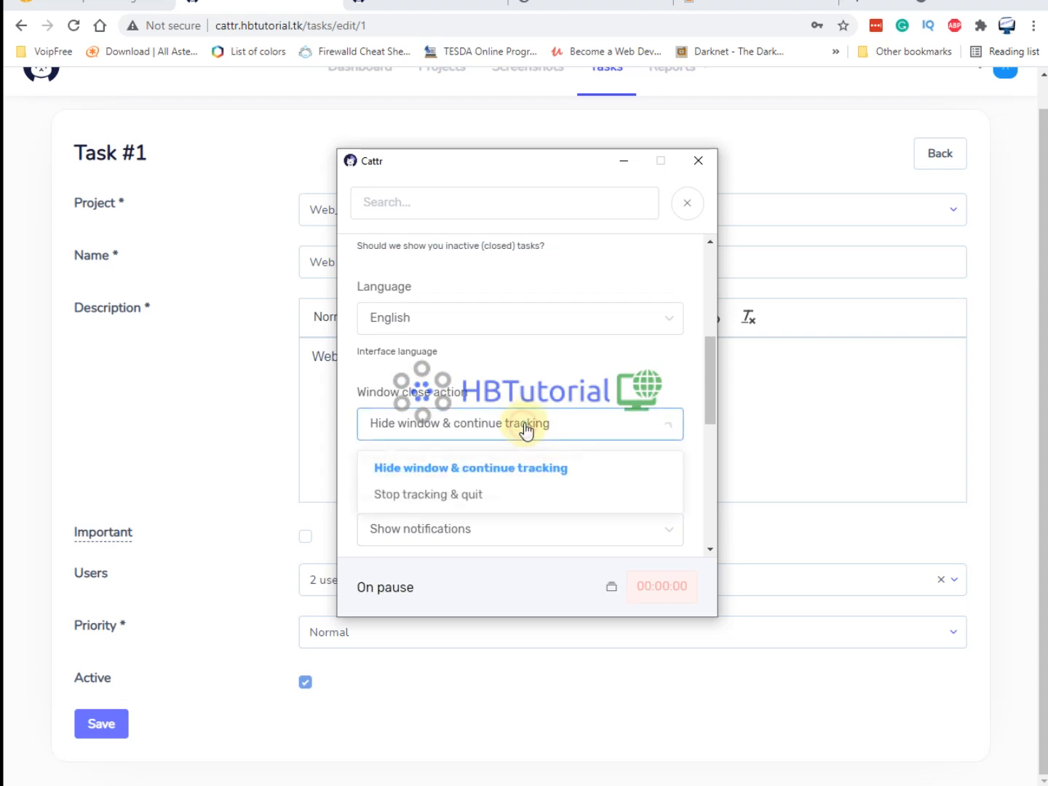
{"action": "scroll", "coordinate": [453, 473], "scroll_direction": "down", "scroll_amount": 4}
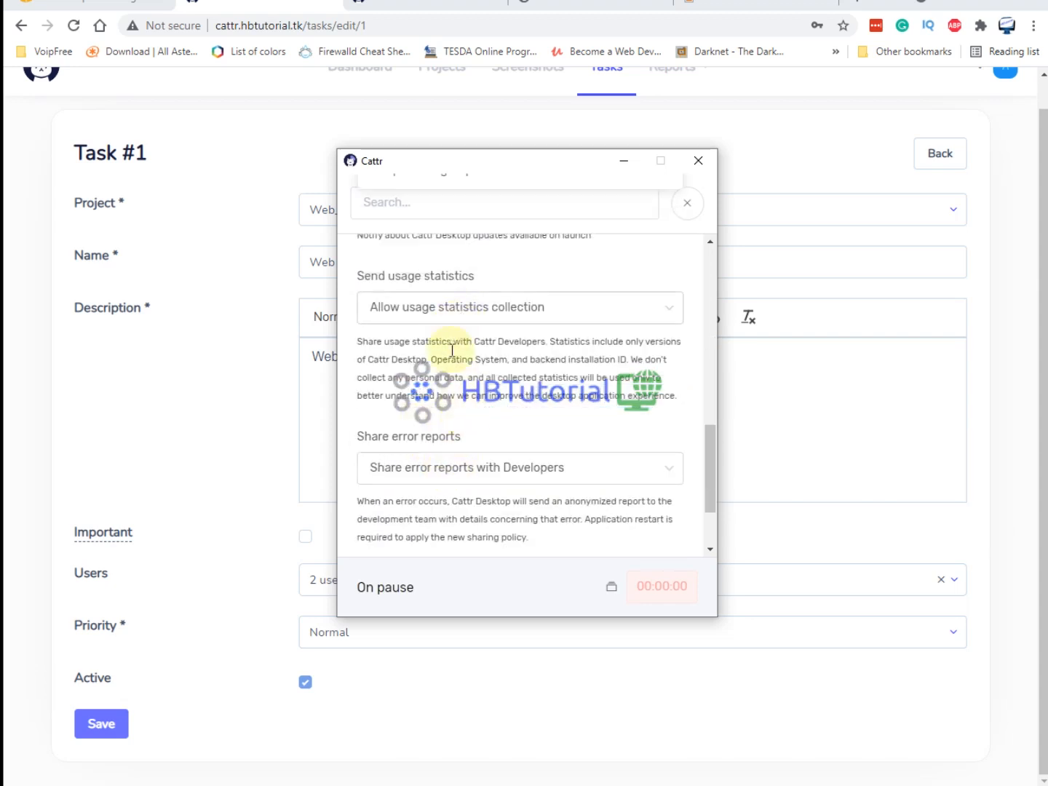
{"action": "left_click", "coordinate": [469, 479]}
{"action": "scroll", "coordinate": [472, 488], "scroll_direction": "down", "scroll_amount": 3}
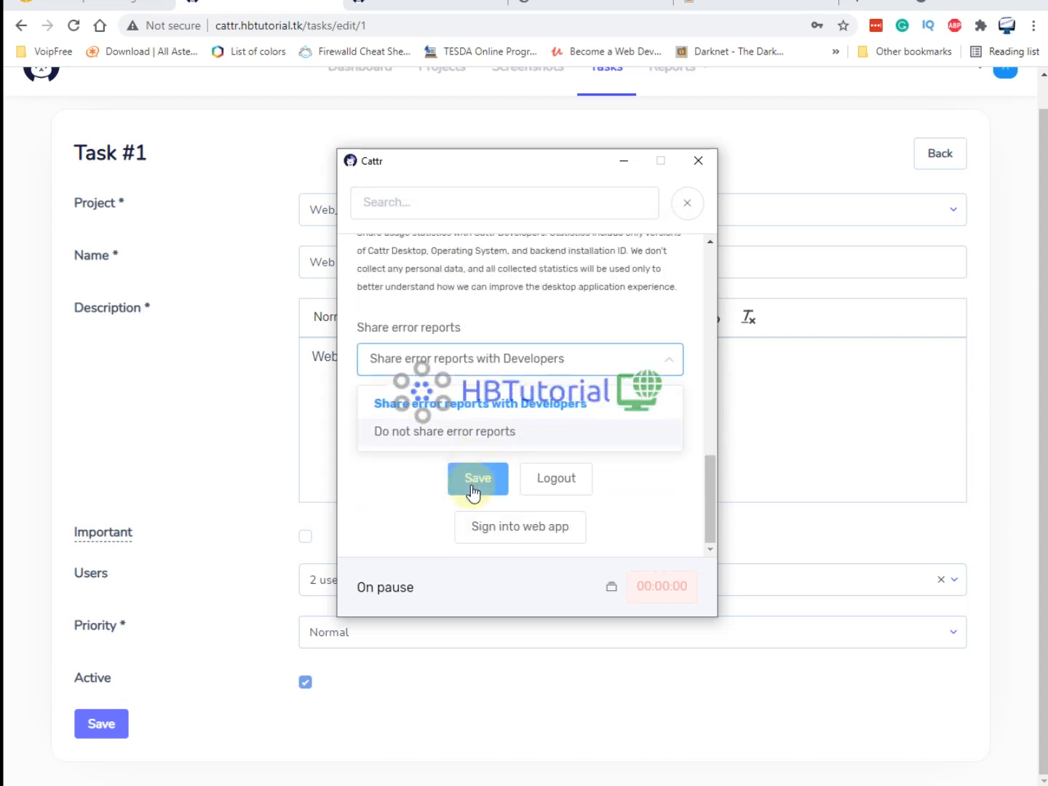
{"action": "left_click", "coordinate": [397, 514]}
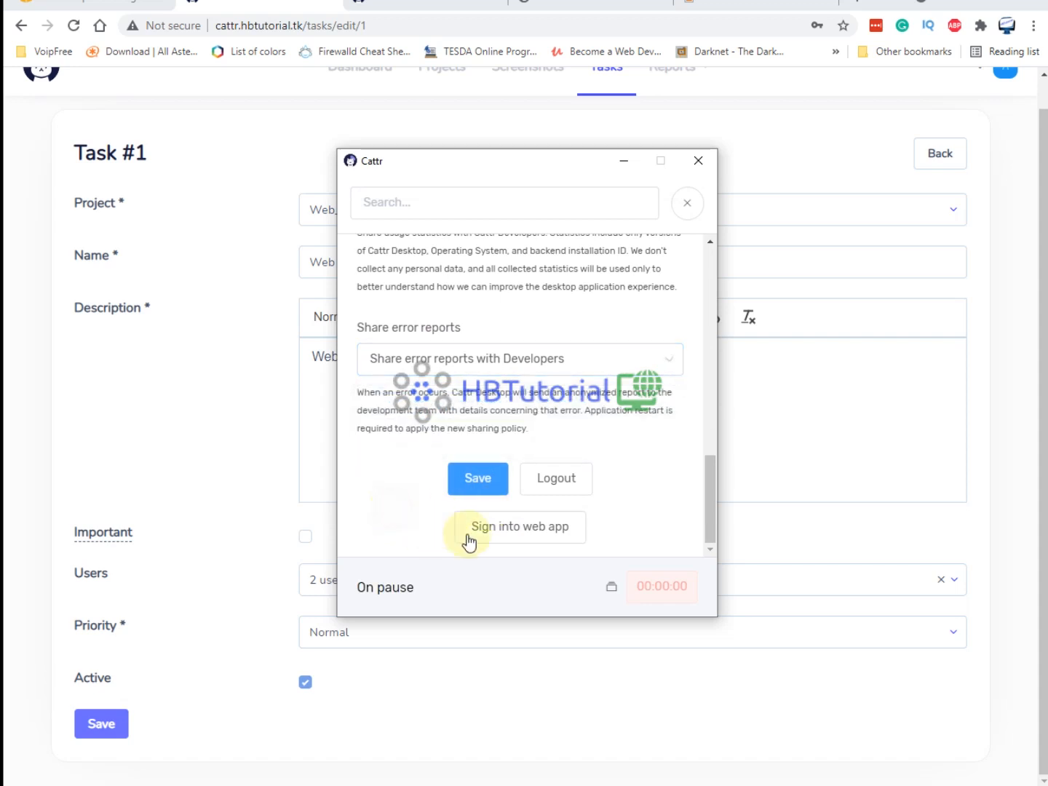
{"action": "left_click", "coordinate": [508, 535]}
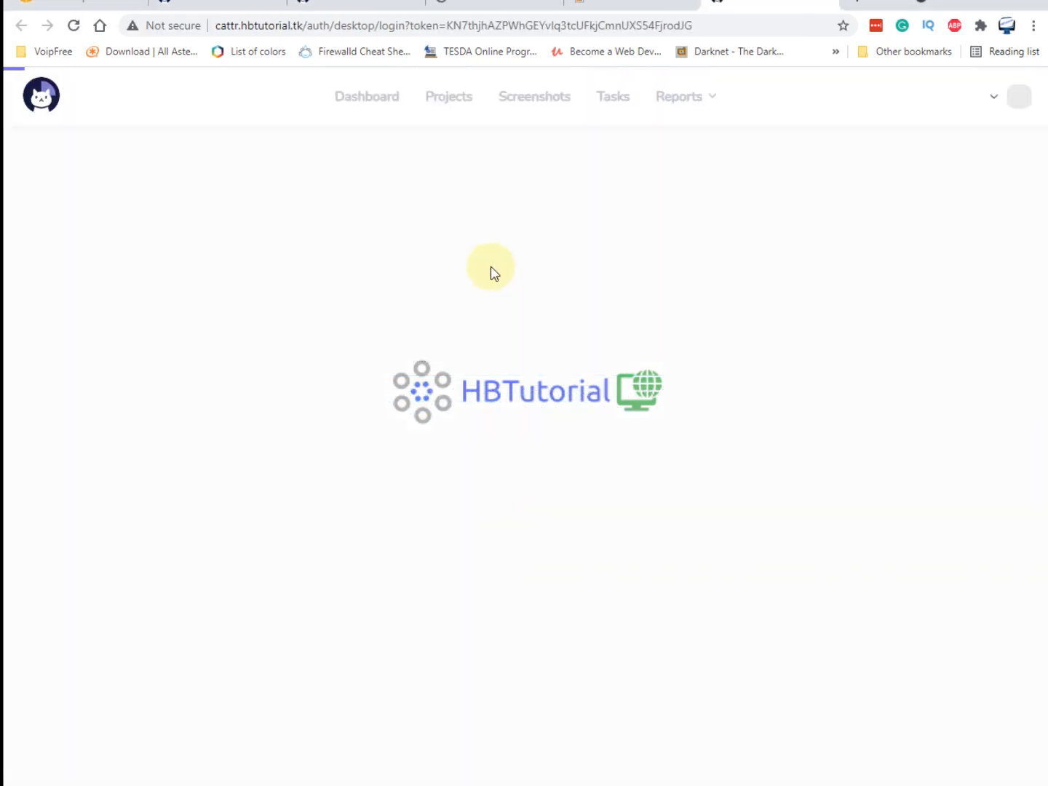
Log out of the web dashboard and log back in with the agent's e-mail and password.
{"action": "left_click", "coordinate": [1021, 104]}
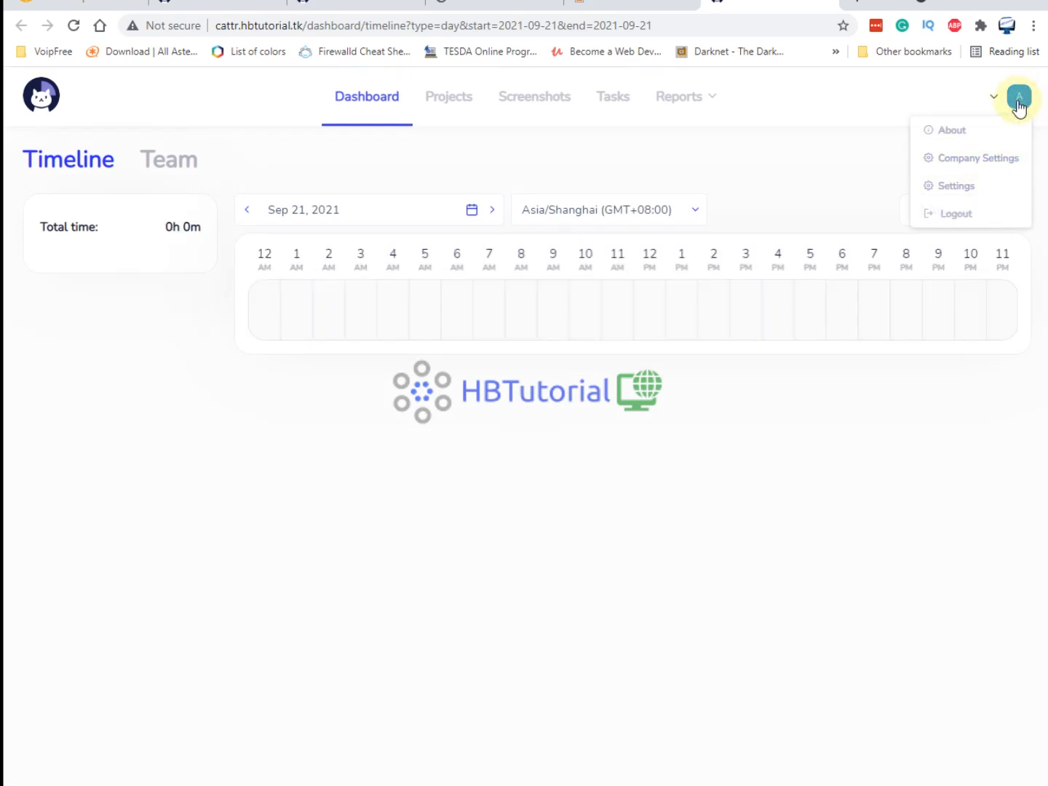
{"action": "left_click", "coordinate": [955, 212]}
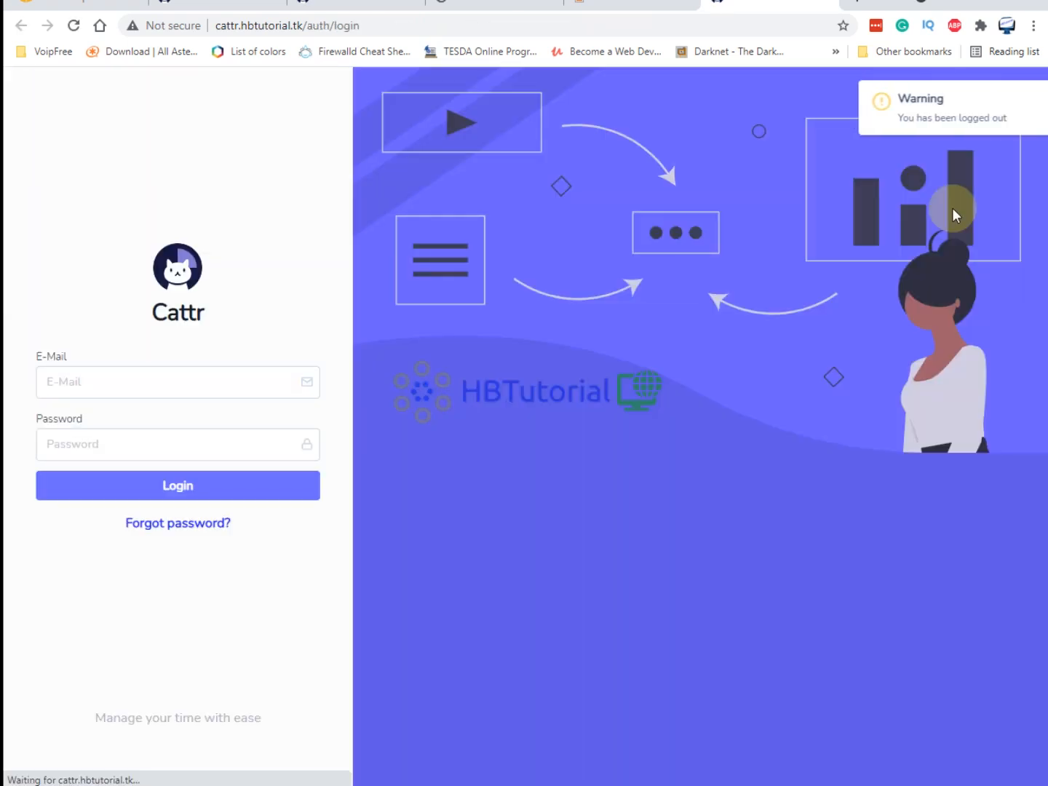
{"action": "left_click", "coordinate": [87, 381]}
{"action": "type", "text": "agent101"}
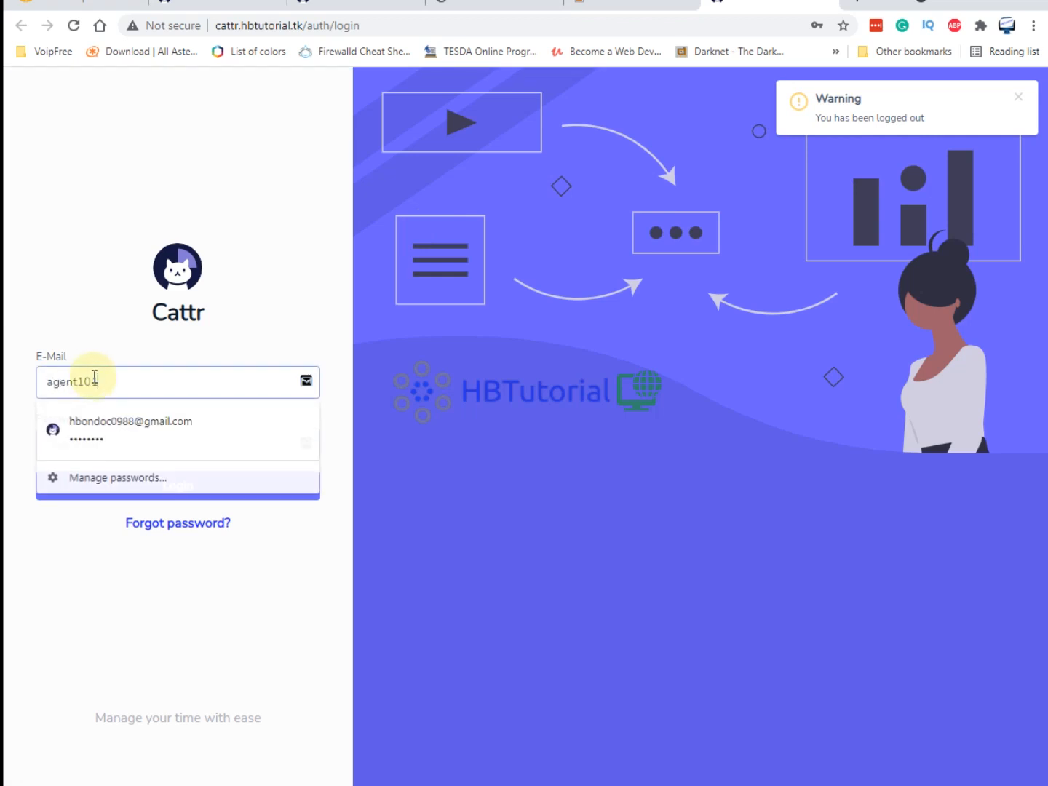
{"action": "type", "text": "@test.com"}
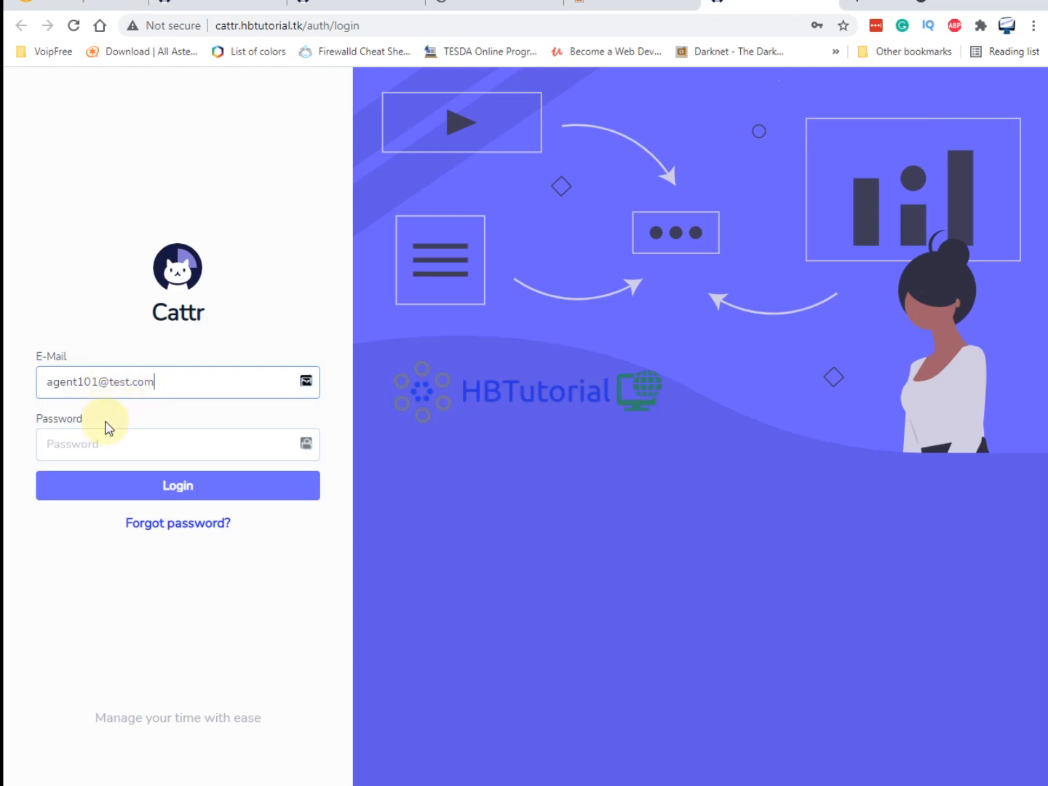
{"action": "left_click", "coordinate": [88, 438]}
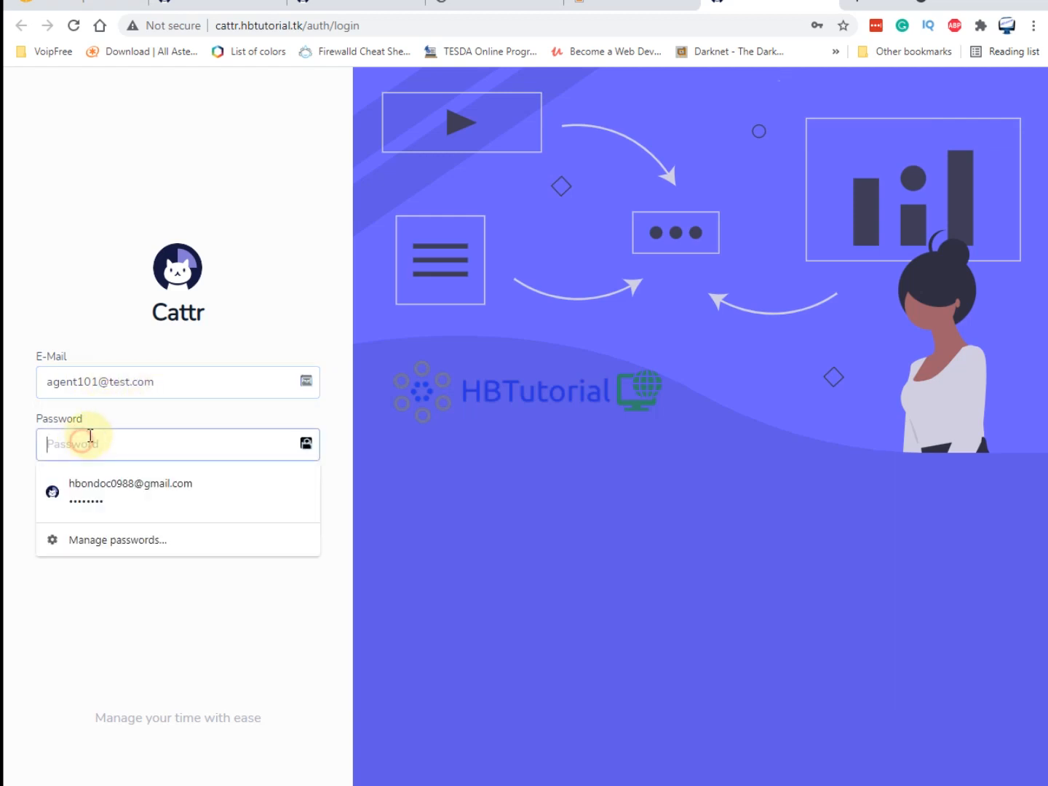
{"action": "type", "text": "••••••••"}
{"action": "left_click", "coordinate": [145, 485]}
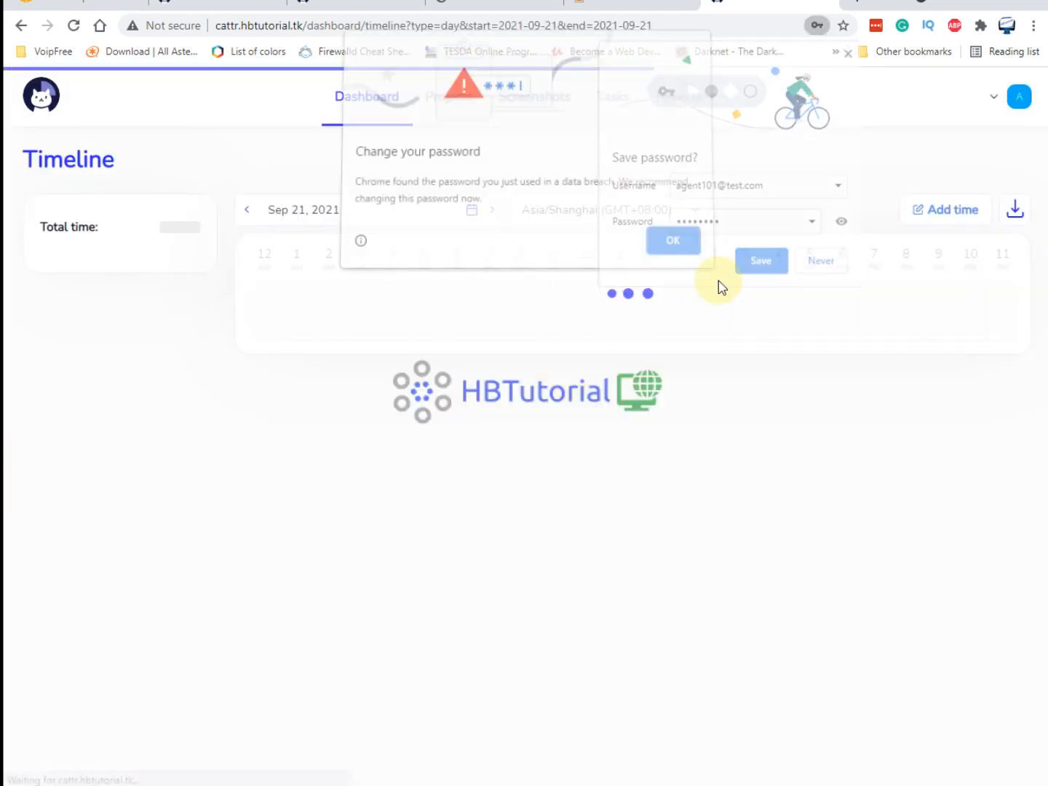
Dismiss the password breach warning, LastPass prompt and Chrome save-password offer.
{"action": "left_click", "coordinate": [912, 198]}
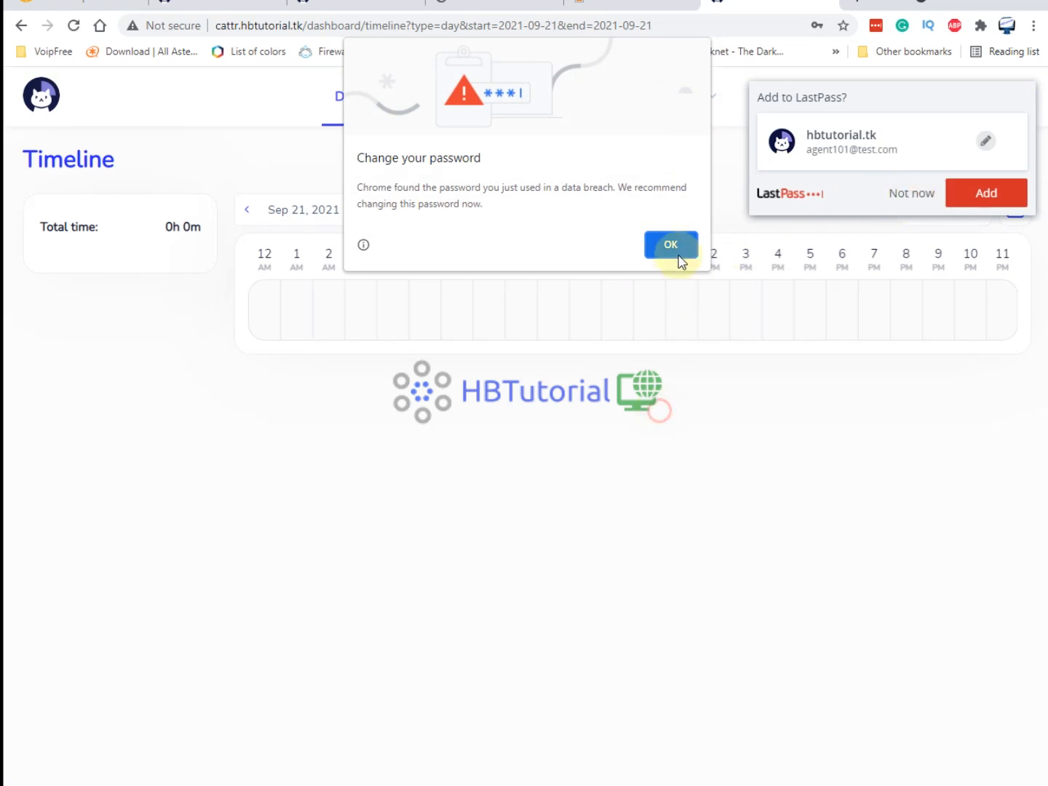
{"action": "left_click", "coordinate": [673, 247]}
{"action": "left_click", "coordinate": [908, 197]}
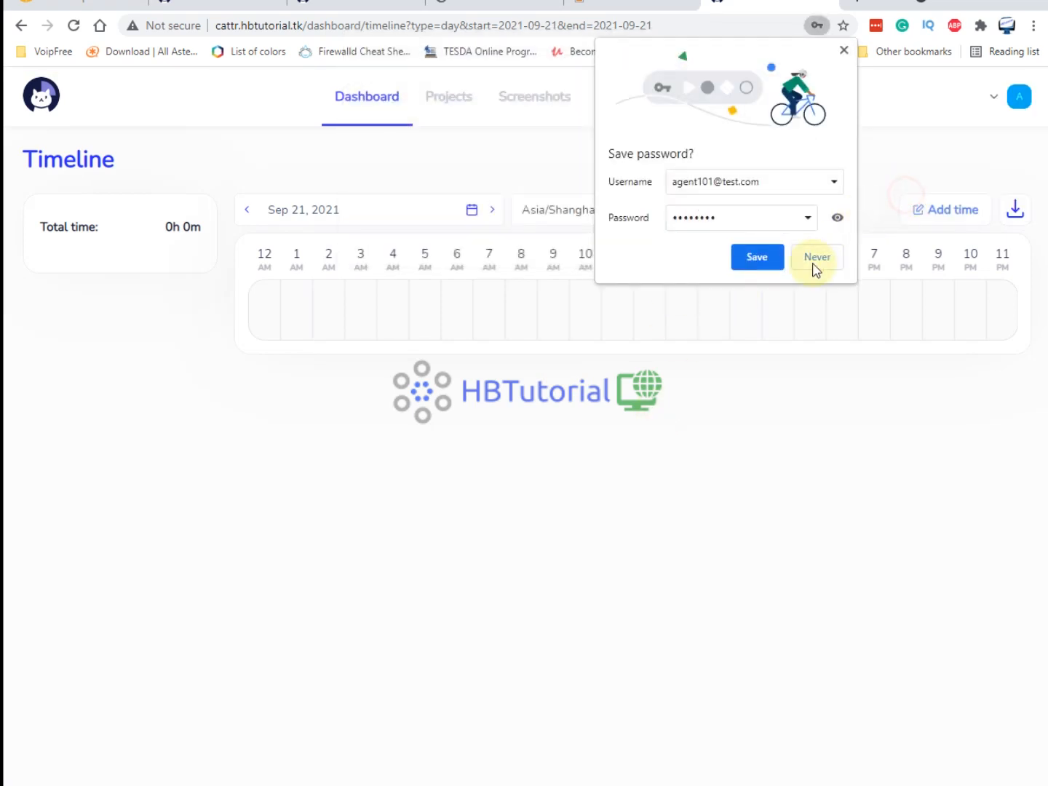
{"action": "left_click", "coordinate": [843, 50]}
{"action": "left_click", "coordinate": [1002, 108]}
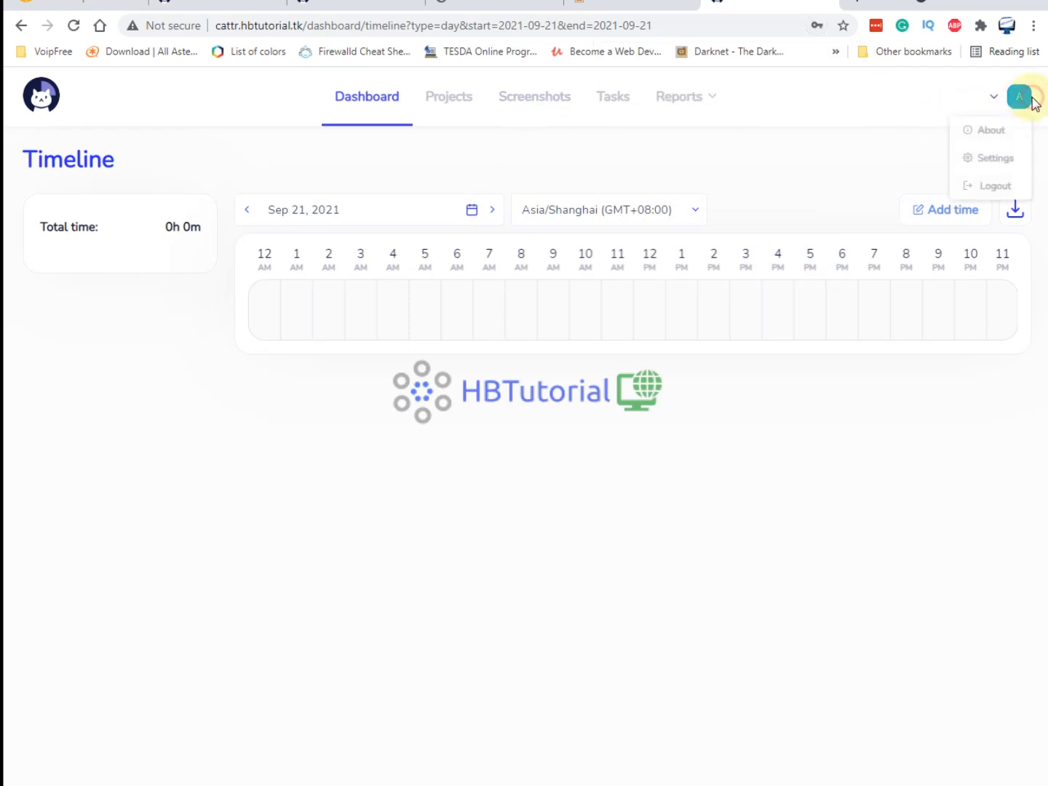
Visit Settings, Screenshots, Tasks and the Web Project Development task, then open the Project report.
{"action": "left_click", "coordinate": [980, 160]}
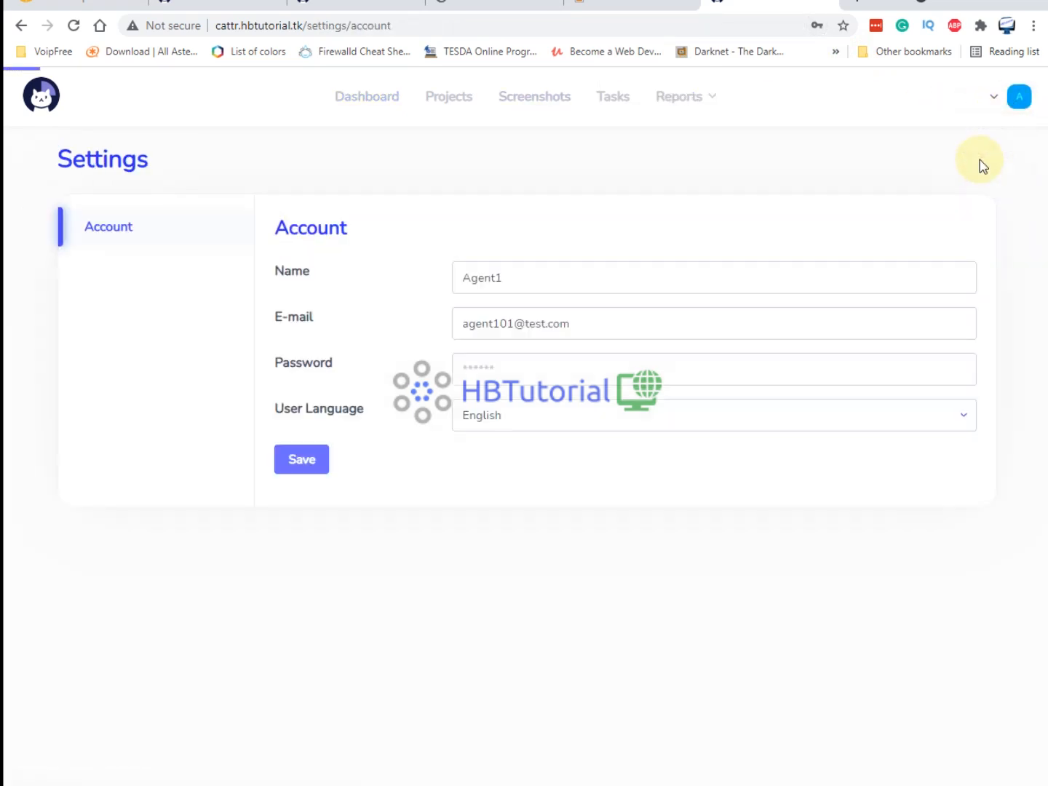
{"action": "left_click", "coordinate": [533, 102]}
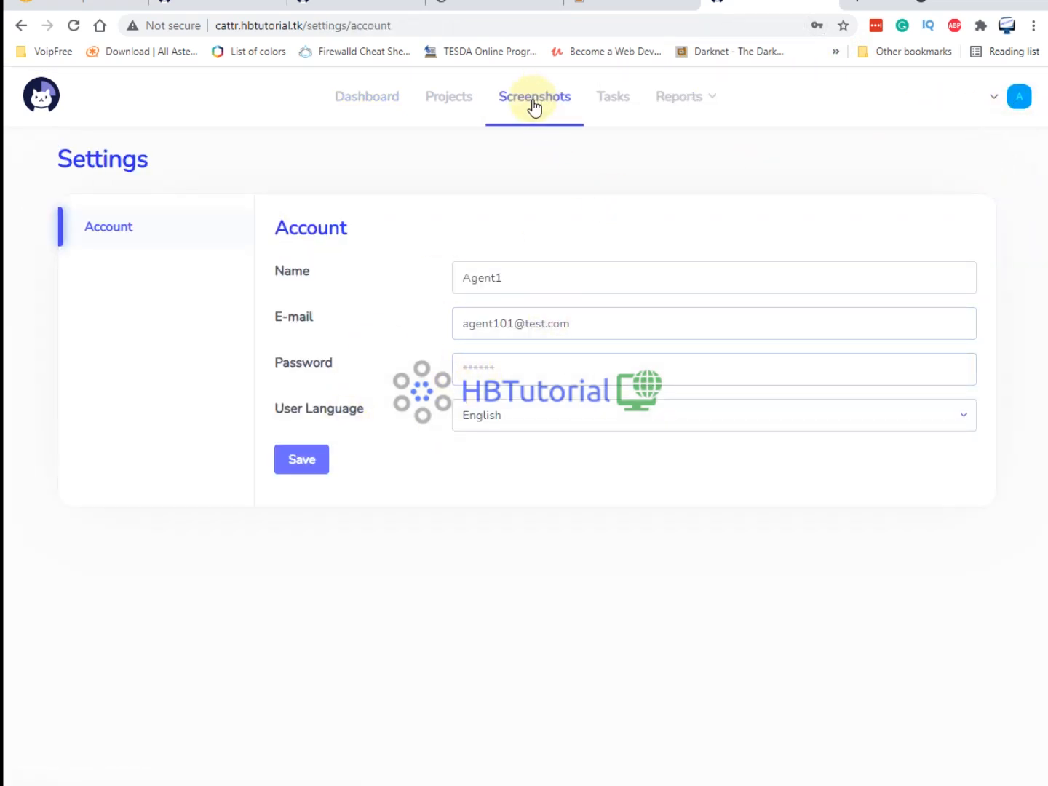
{"action": "left_click", "coordinate": [612, 101]}
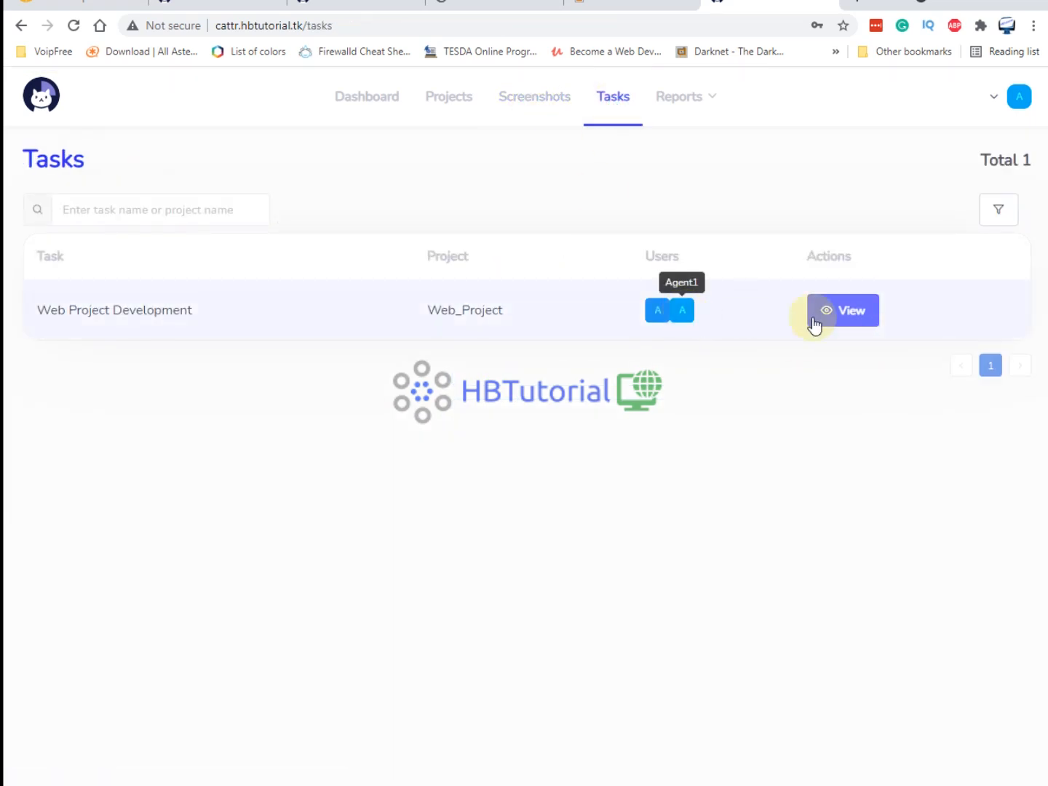
{"action": "left_click", "coordinate": [842, 318]}
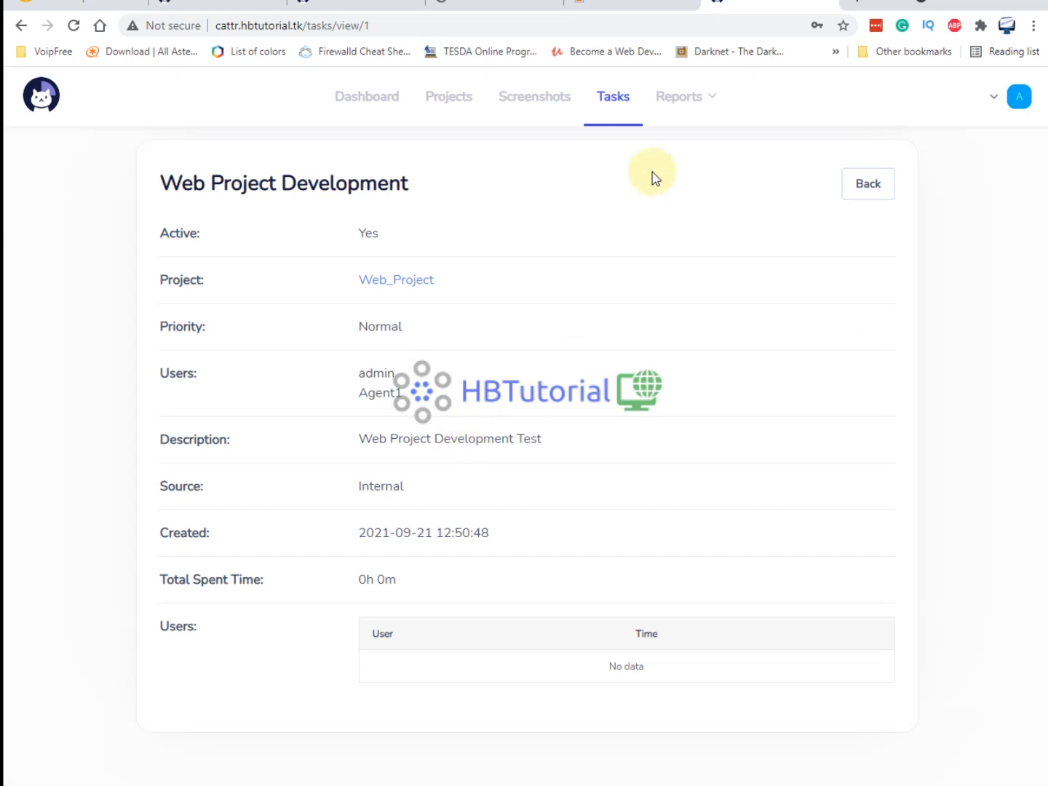
{"action": "left_click", "coordinate": [686, 134]}
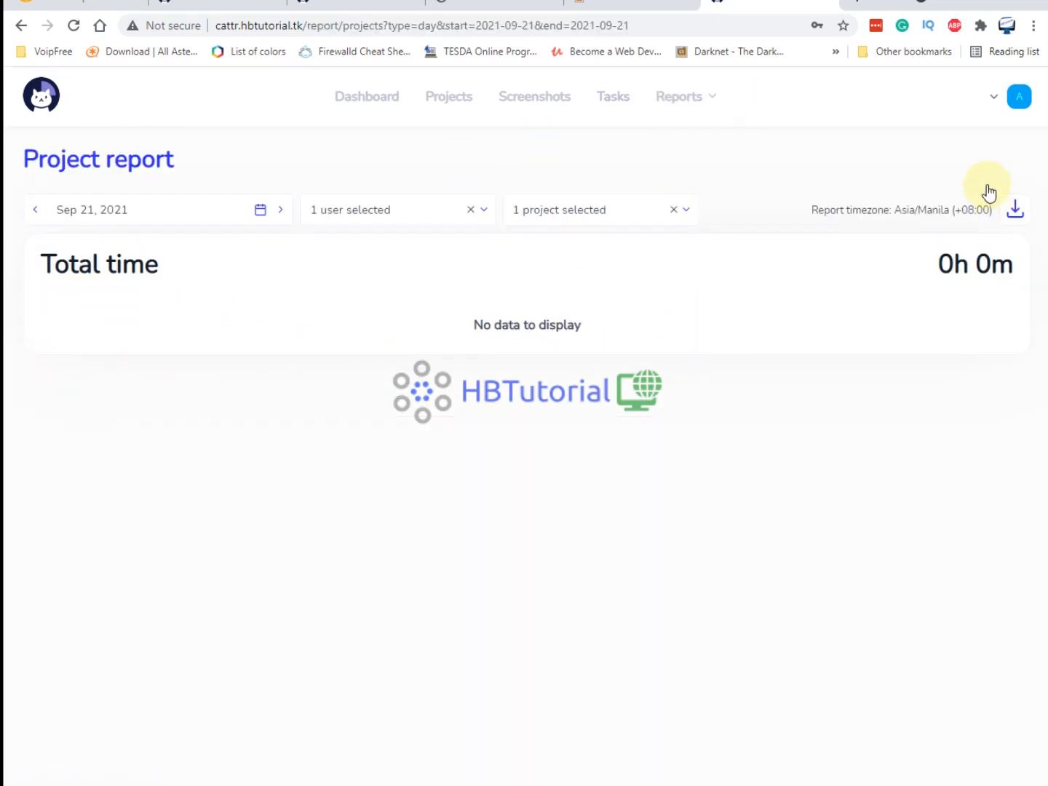
{"action": "left_click", "coordinate": [1015, 209]}
Check the Projects list and dashboard, then save the Cattr Desktop settings.
{"action": "left_click", "coordinate": [459, 100]}
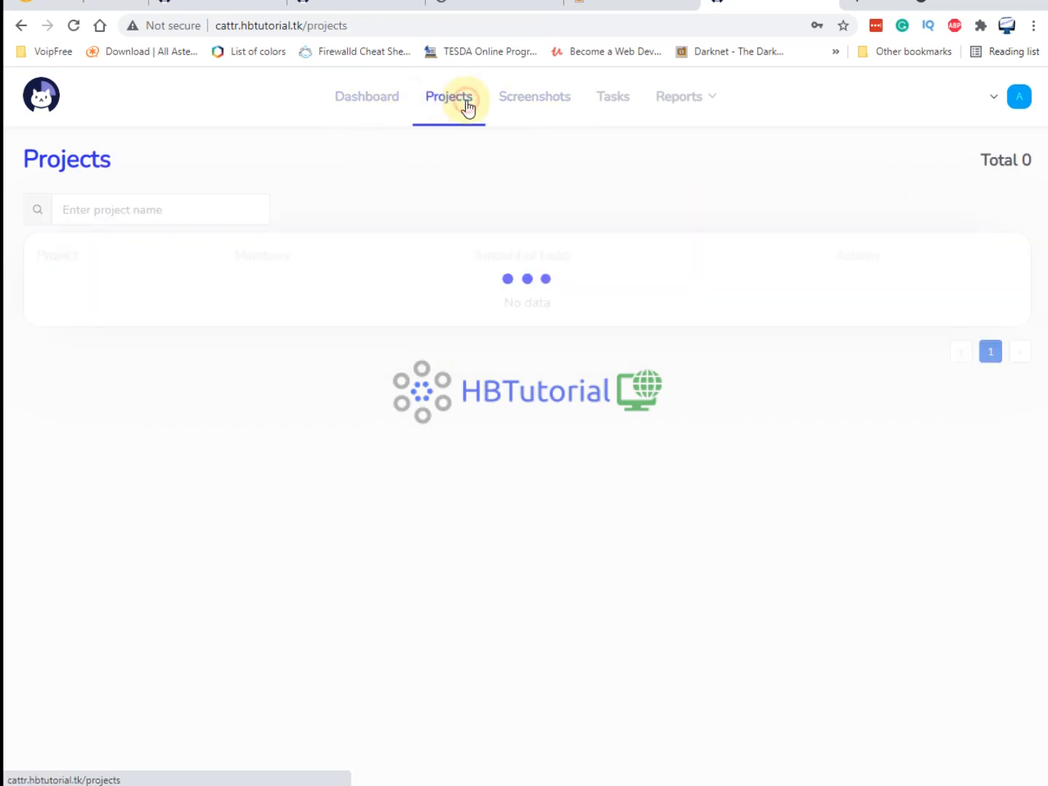
{"action": "left_click", "coordinate": [370, 103]}
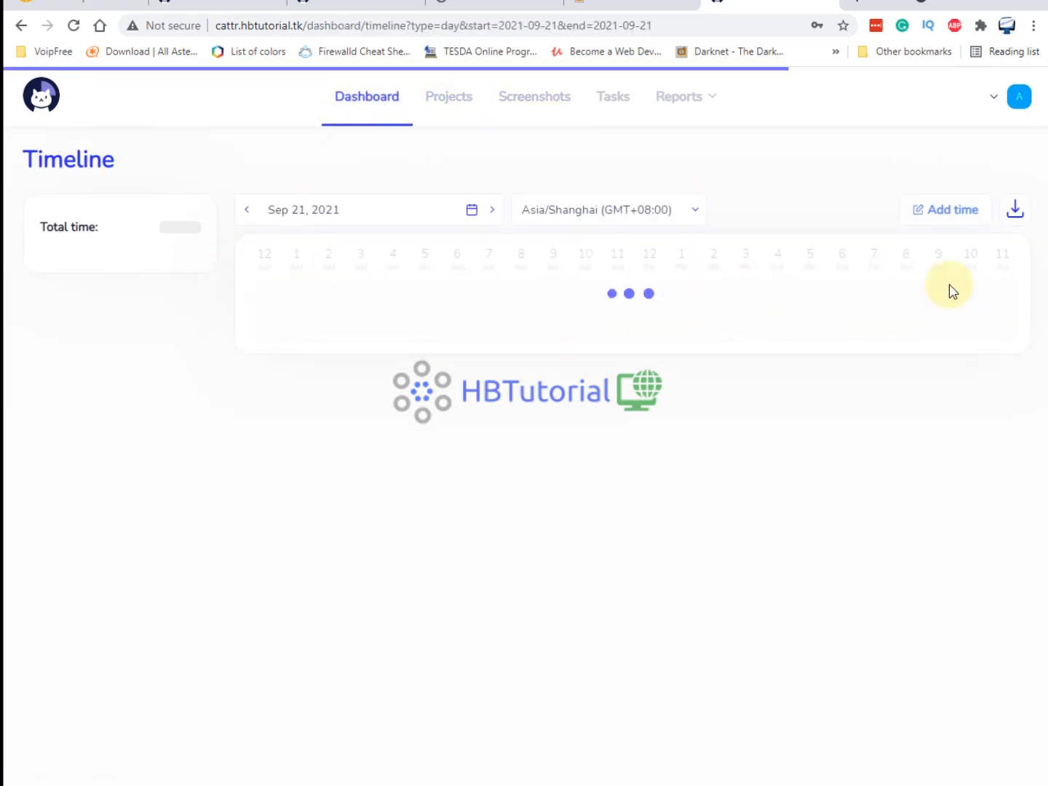
{"action": "left_click", "coordinate": [758, 783]}
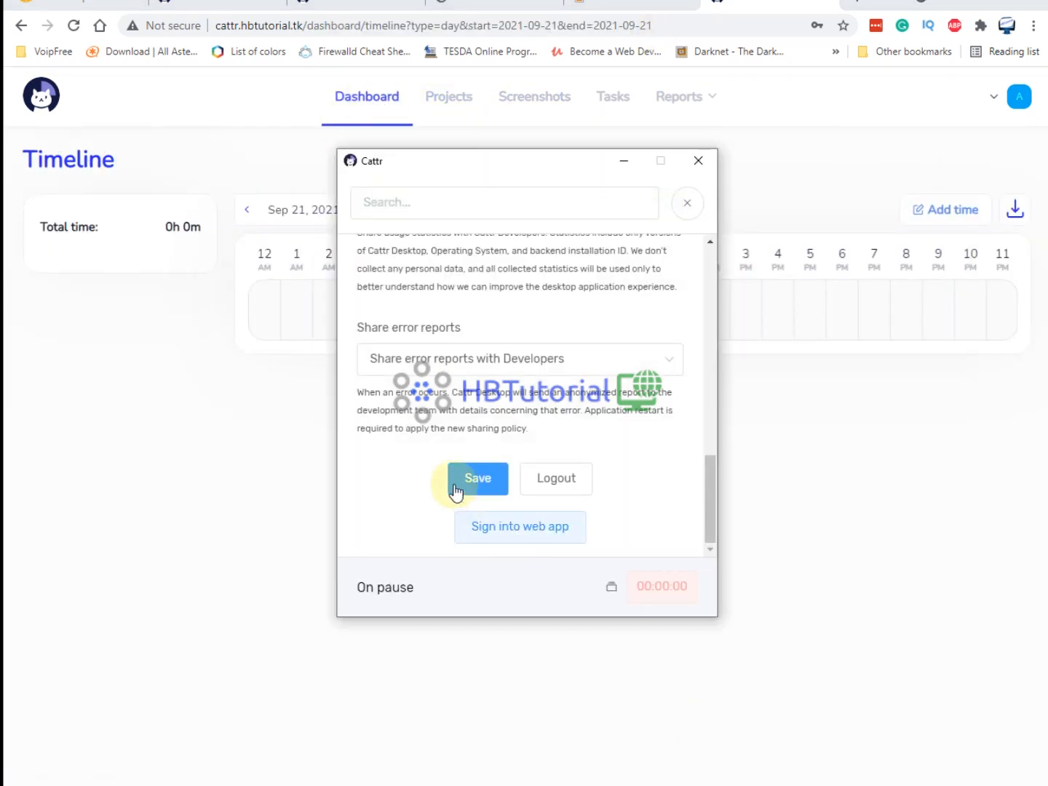
{"action": "left_click", "coordinate": [676, 208]}
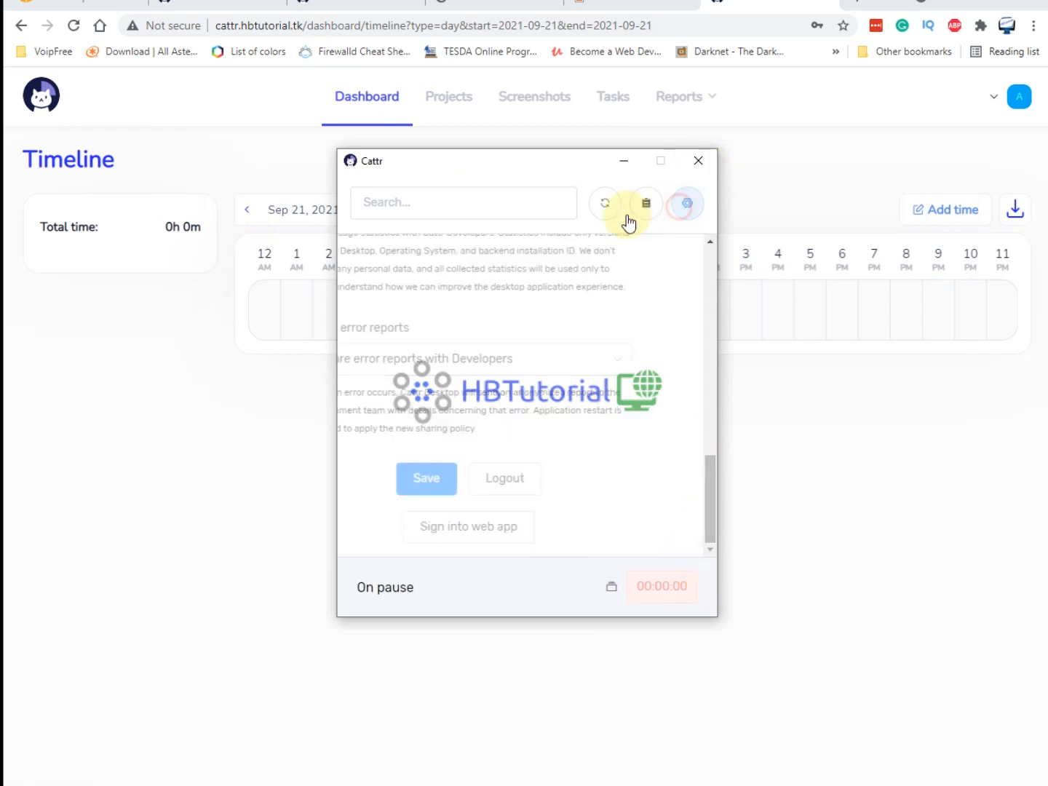
Start the Web Project Development timer, minimize the desktop window, and view Screenshots.
{"action": "left_click", "coordinate": [676, 263]}
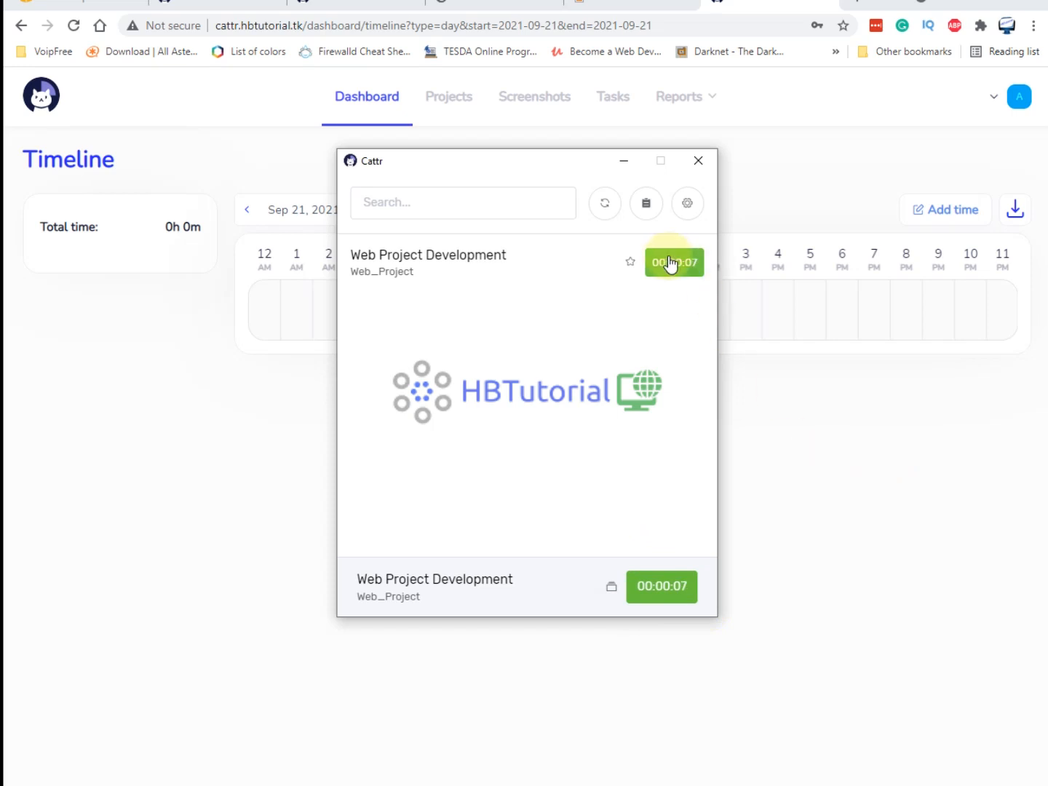
{"action": "left_click", "coordinate": [625, 161]}
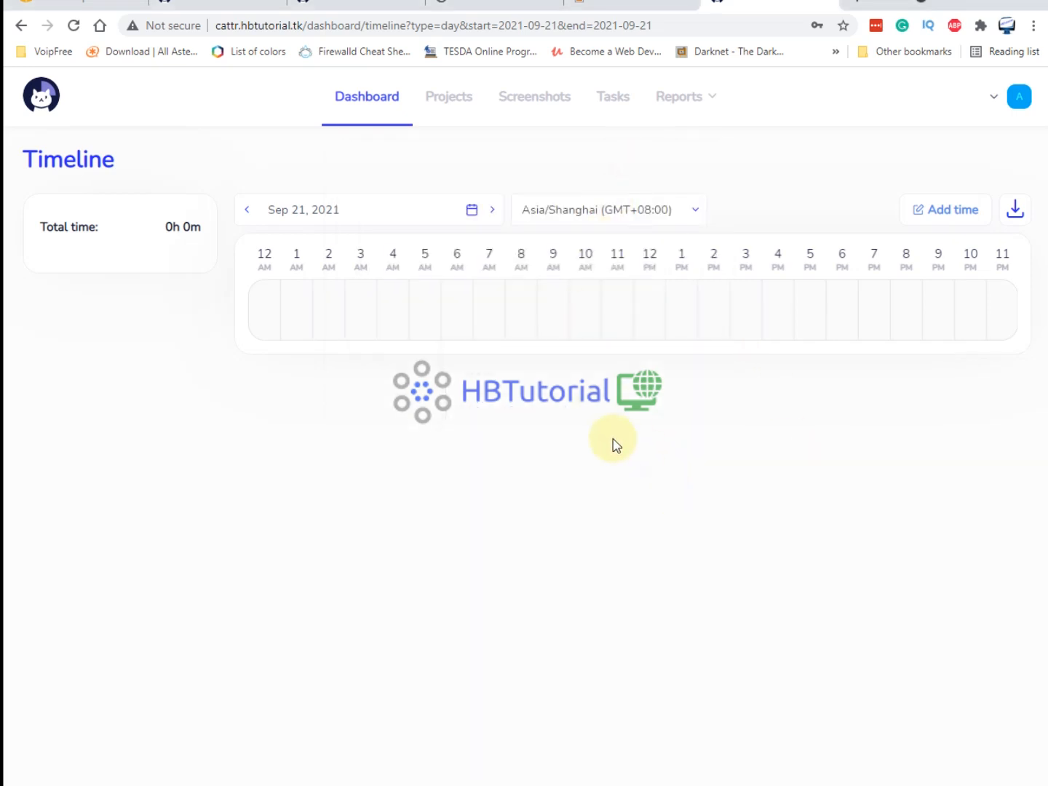
{"action": "left_click", "coordinate": [552, 102]}
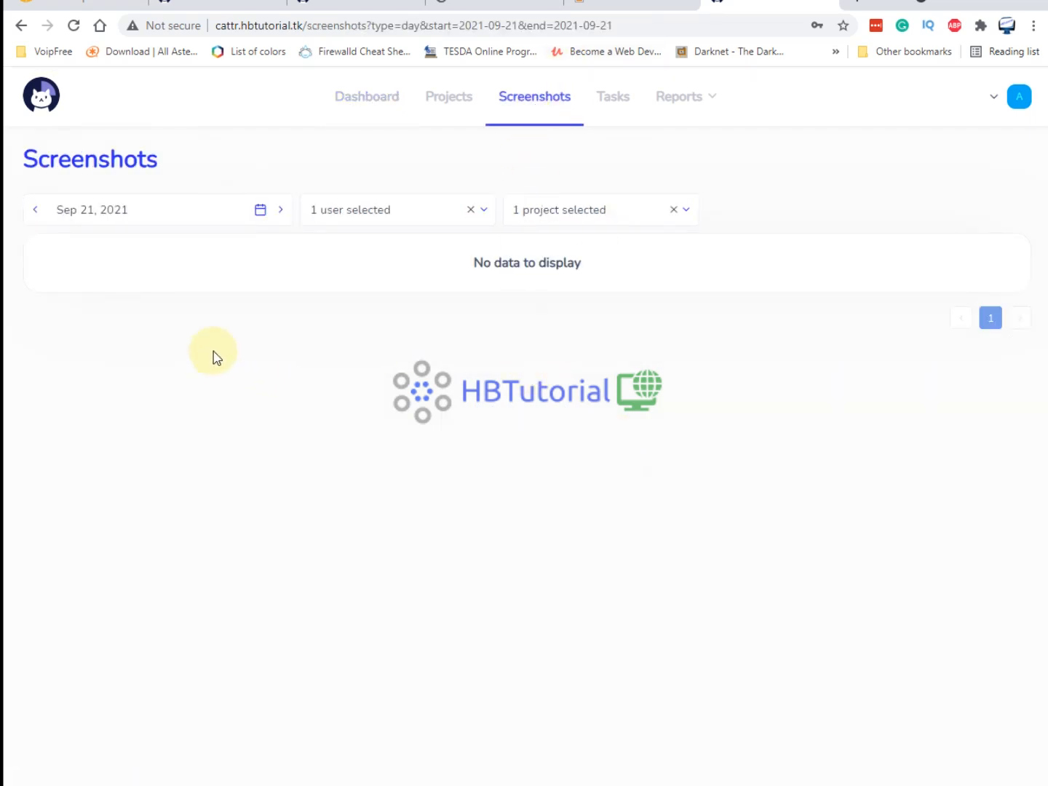
Cycle through the browser tabs, then view Screenshots and return to the dashboard timeline.
{"action": "left_click", "coordinate": [590, 9]}
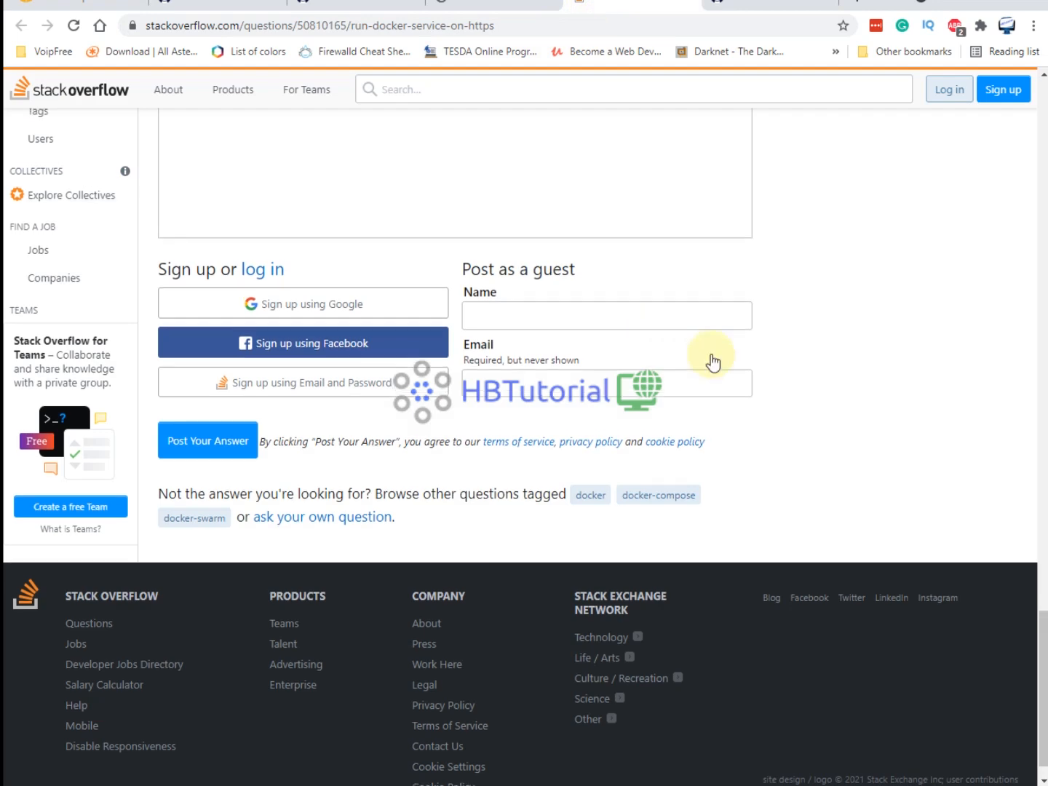
{"action": "scroll", "coordinate": [711, 355], "scroll_direction": "up", "scroll_amount": 5}
{"action": "left_click", "coordinate": [311, 7]}
{"action": "left_click", "coordinate": [212, 8]}
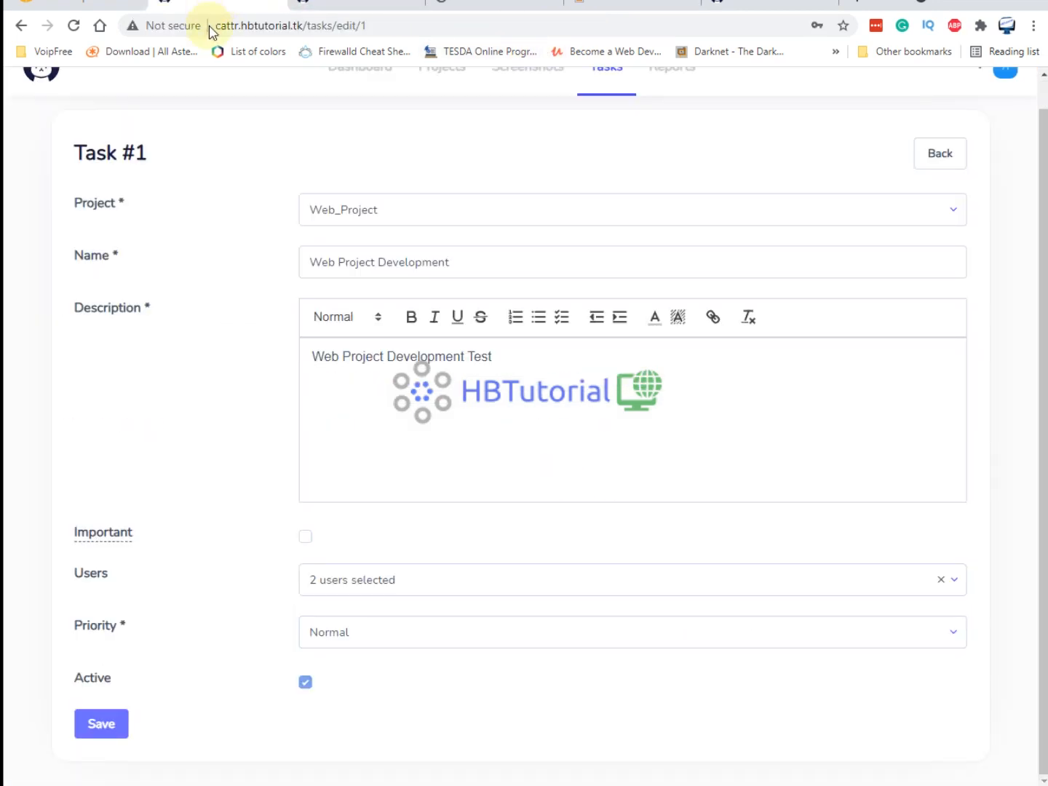
{"action": "scroll", "coordinate": [754, 273], "scroll_direction": "up", "scroll_amount": 1}
{"action": "left_click", "coordinate": [521, 92]}
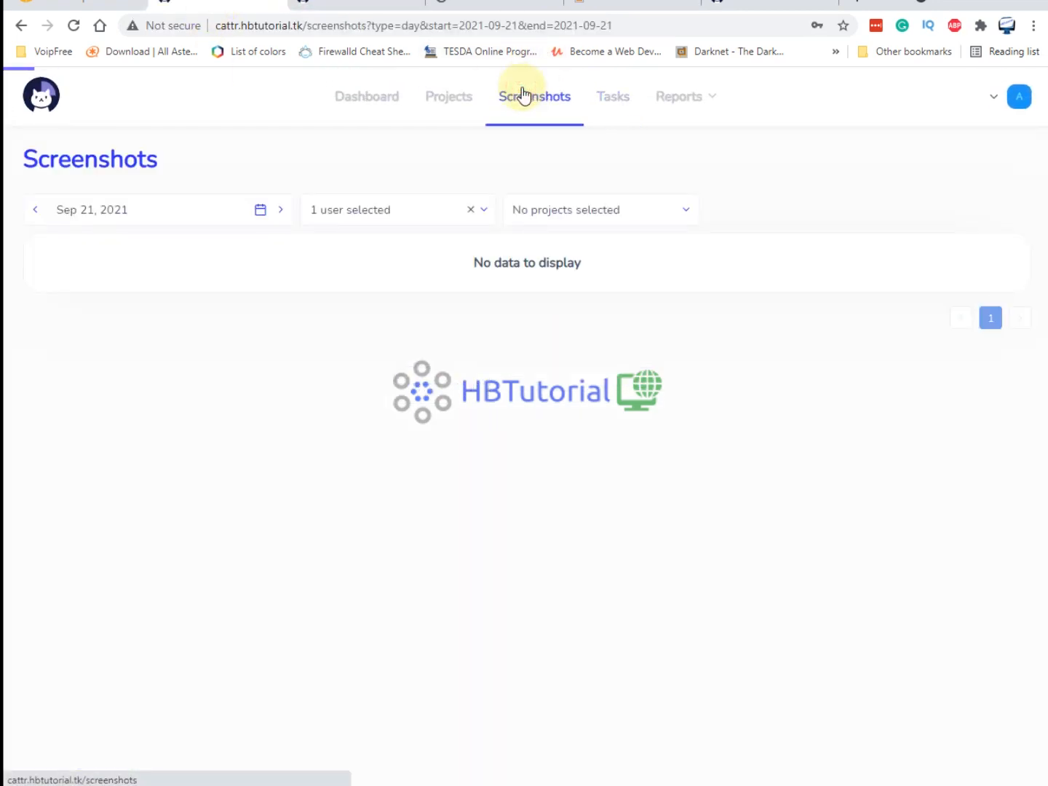
{"action": "left_click", "coordinate": [364, 109]}
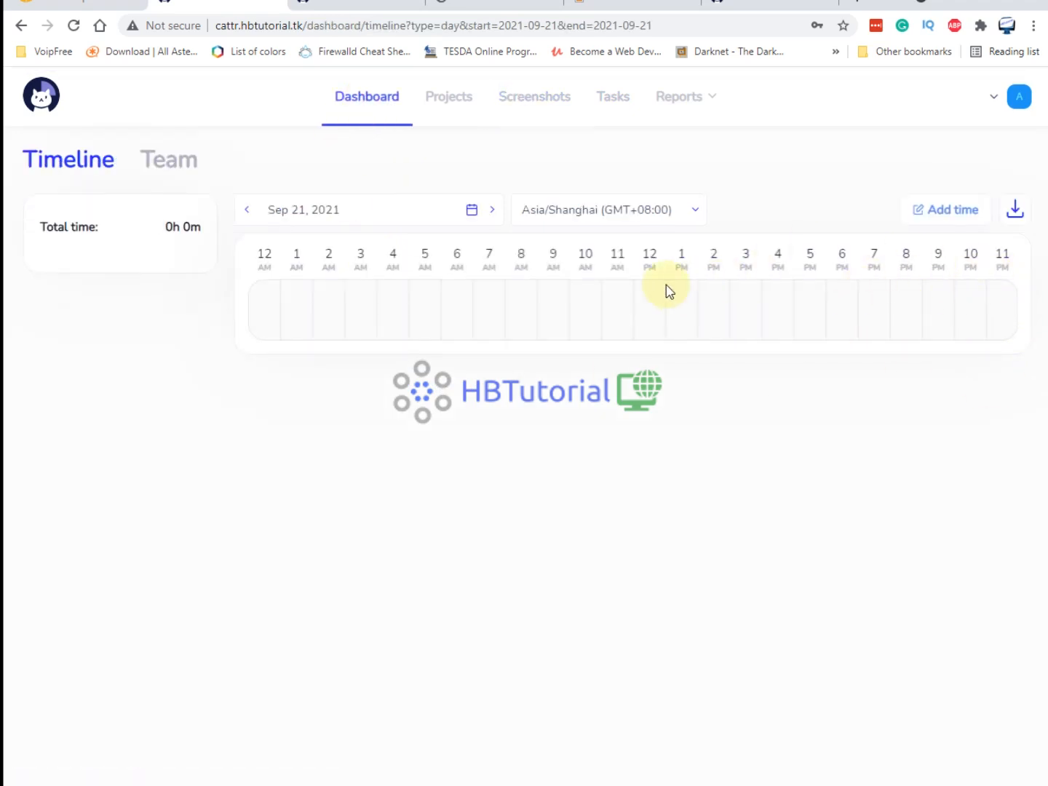
Inspect the Web_Project details, whose Users table shows No data.
{"action": "left_click", "coordinate": [447, 99]}
{"action": "left_click", "coordinate": [822, 317]}
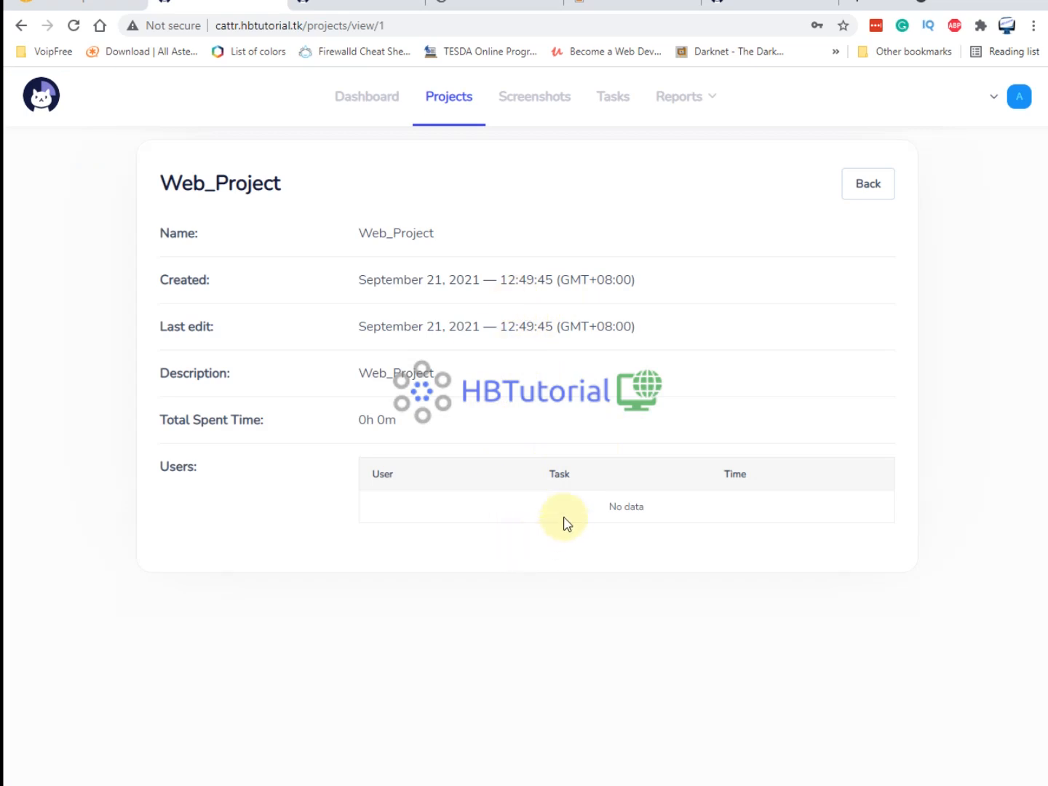
{"action": "left_click_drag", "start_coordinate": [507, 510], "coordinate": [728, 520]}
{"action": "left_click", "coordinate": [508, 579]}
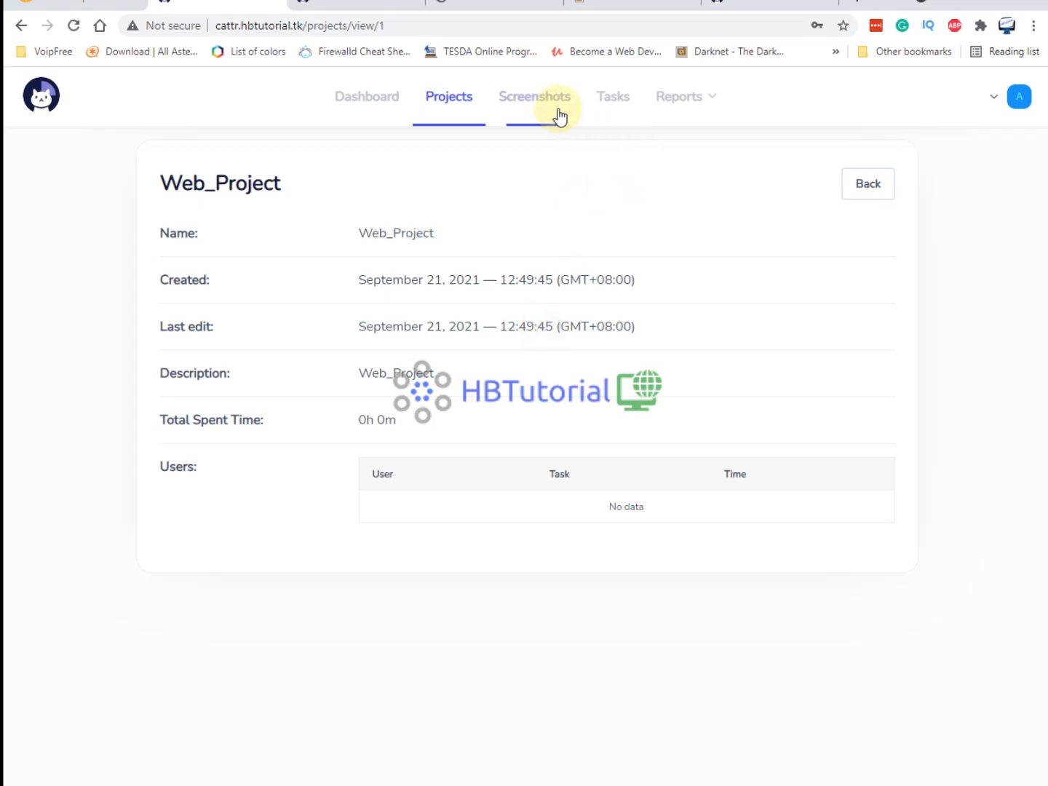
Browse Tasks, the Project report and Time Use Report, then restore the desktop timer at 00:01:05.
{"action": "left_click", "coordinate": [620, 103]}
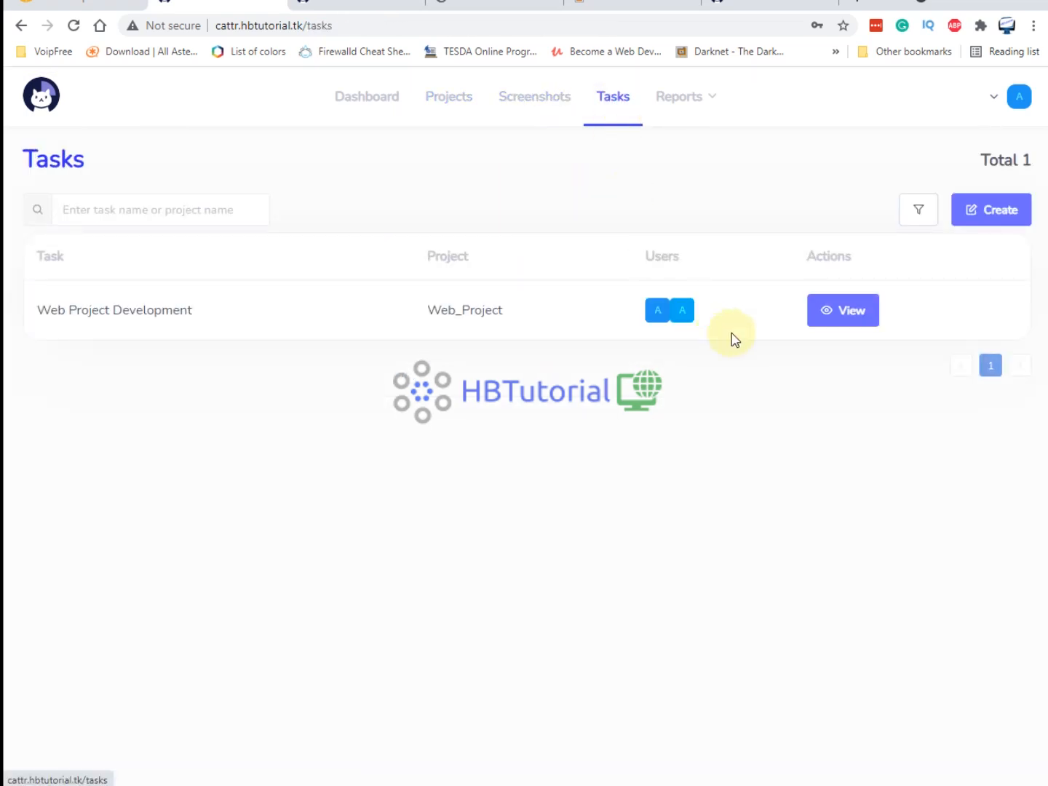
{"action": "mouse_move", "coordinate": [692, 110]}
{"action": "left_click", "coordinate": [684, 138]}
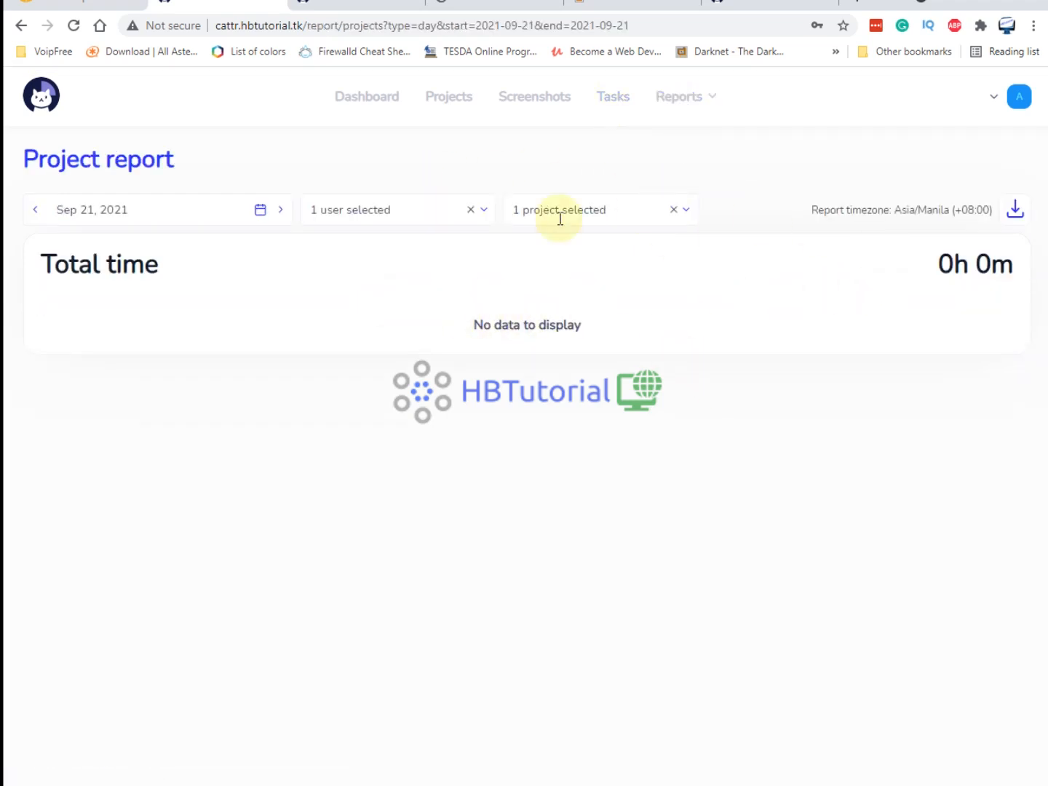
{"action": "mouse_move", "coordinate": [703, 102]}
{"action": "left_click", "coordinate": [693, 169]}
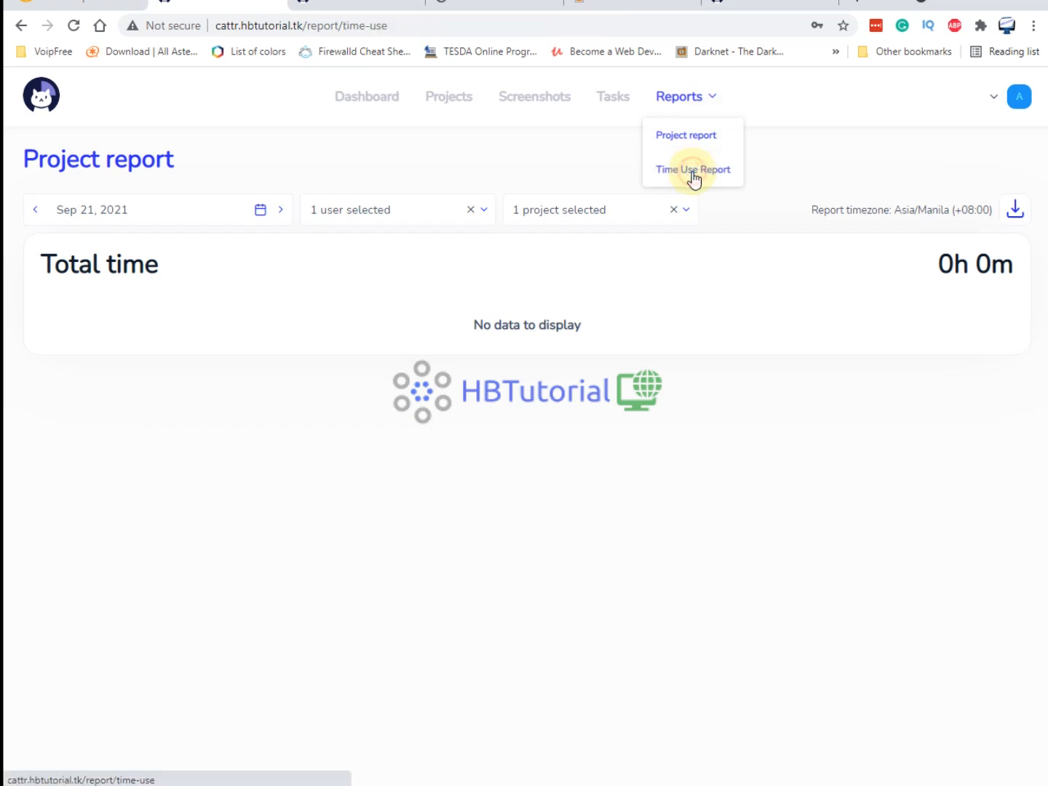
{"action": "left_click", "coordinate": [367, 111]}
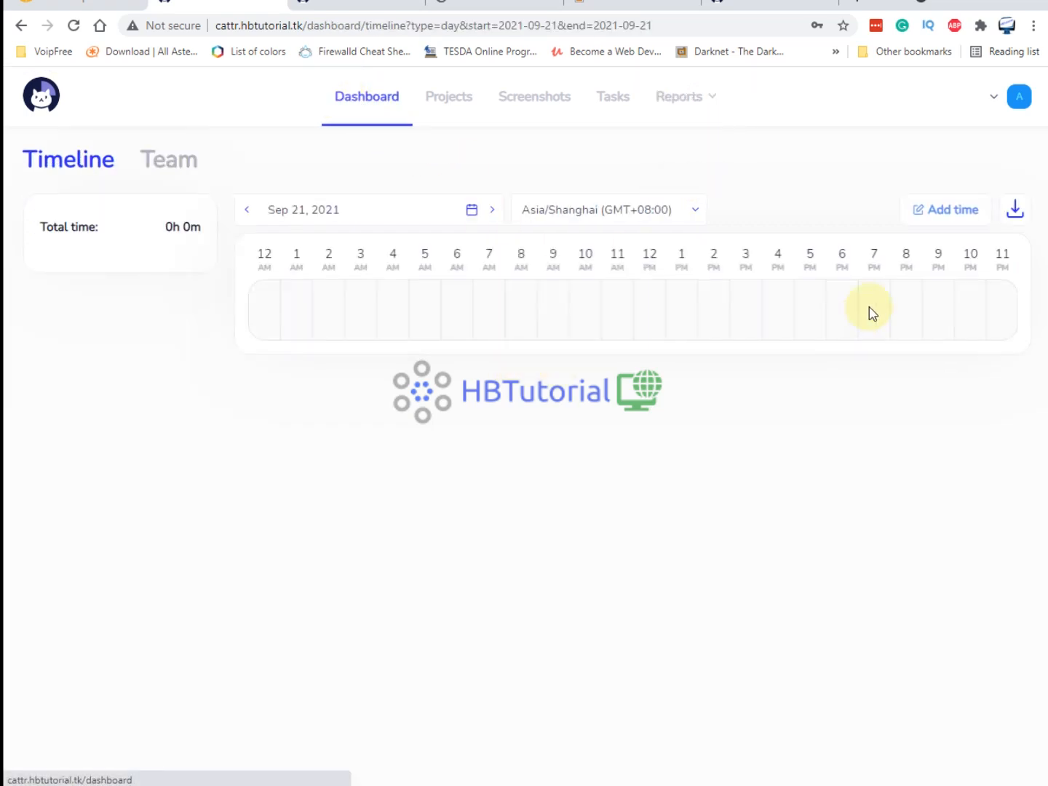
{"action": "left_click", "coordinate": [640, 783]}
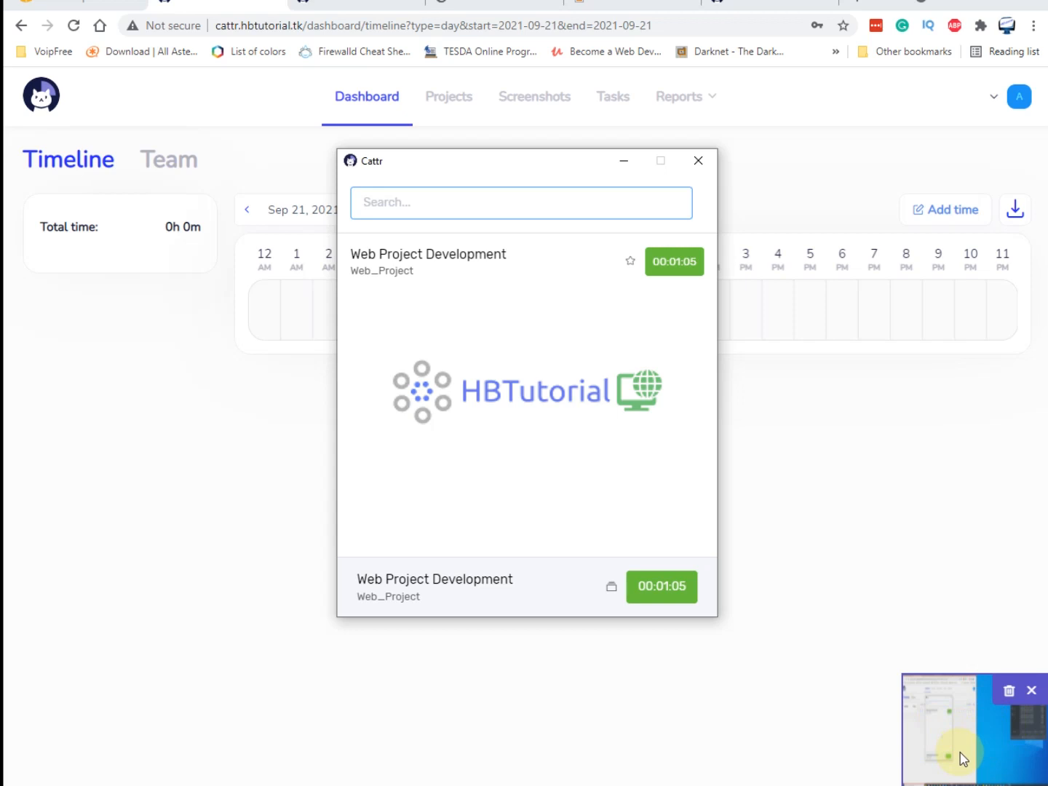
Open the Screenshots gallery and view the 12:58 screenshot's details.
{"action": "left_click", "coordinate": [837, 492]}
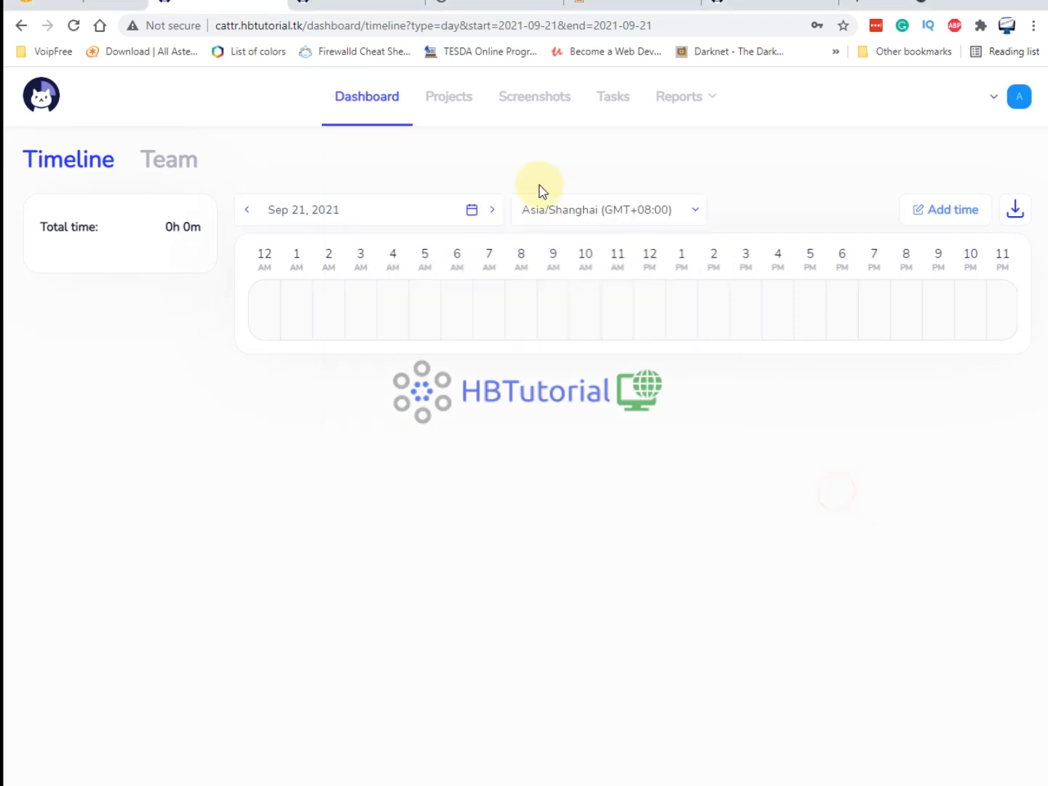
{"action": "left_click", "coordinate": [521, 106]}
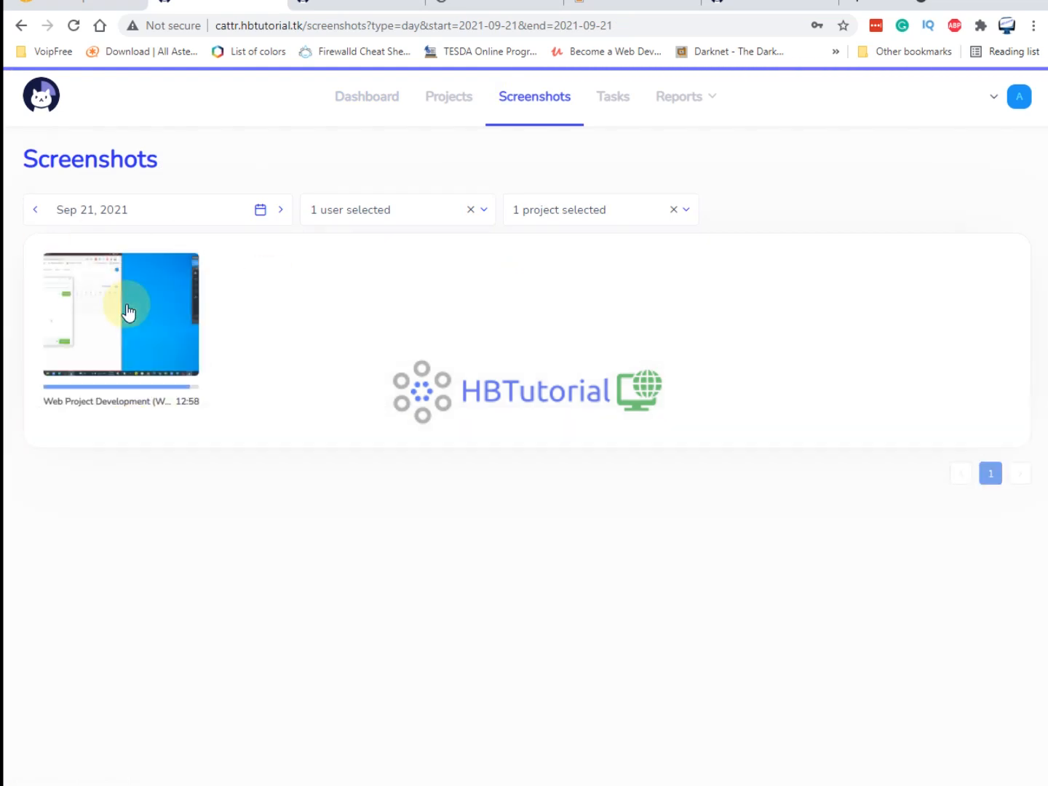
{"action": "left_click", "coordinate": [102, 311]}
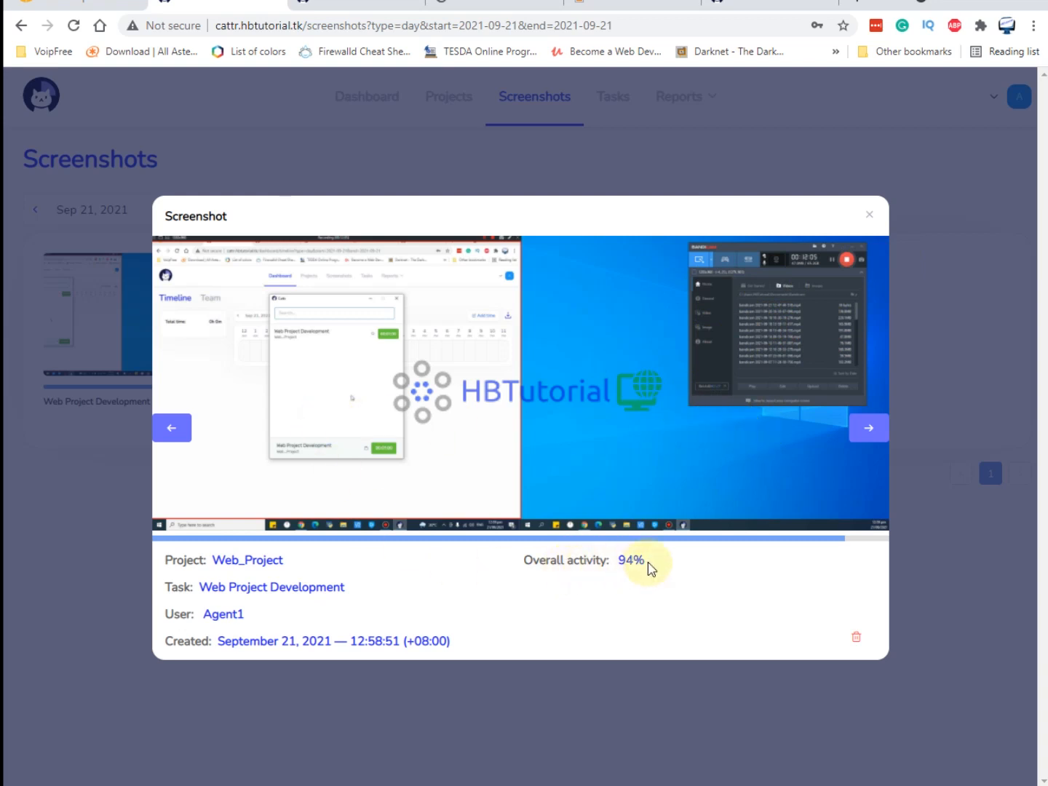
Highlight the screenshot's project, task and capture time, close the preview, and open Projects.
{"action": "left_click_drag", "start_coordinate": [669, 541], "coordinate": [429, 628]}
{"action": "left_click", "coordinate": [427, 625]}
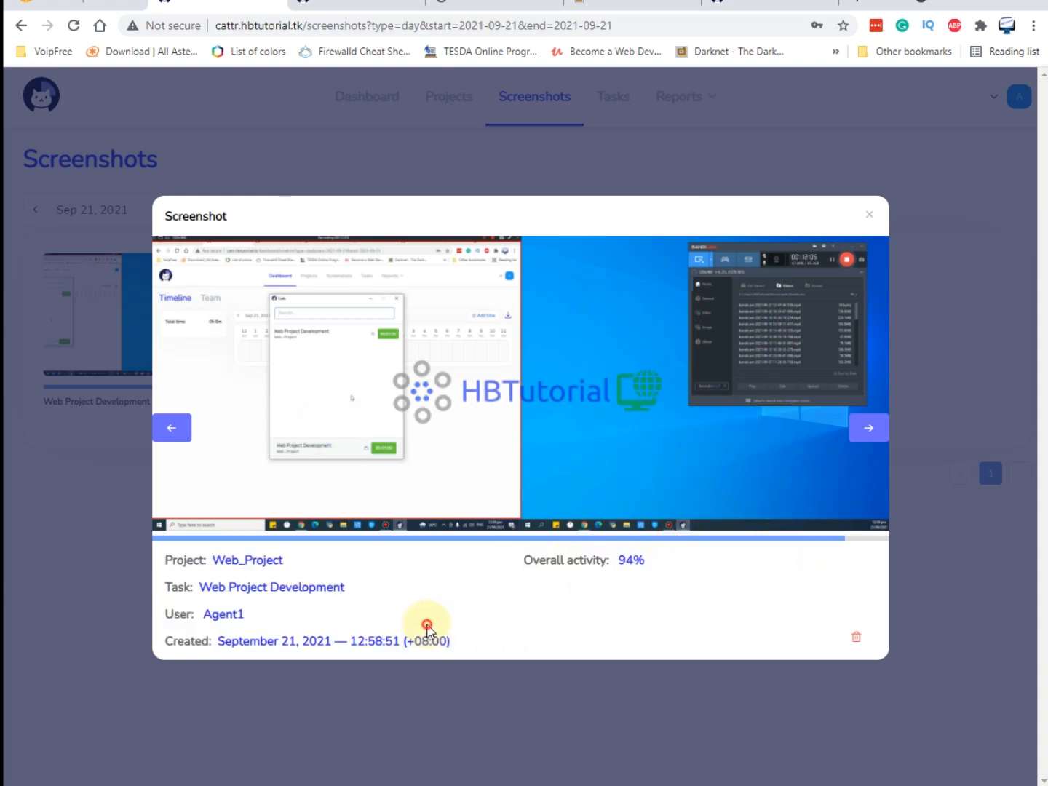
{"action": "left_click_drag", "start_coordinate": [351, 640], "coordinate": [417, 641]}
{"action": "left_click", "coordinate": [870, 218]}
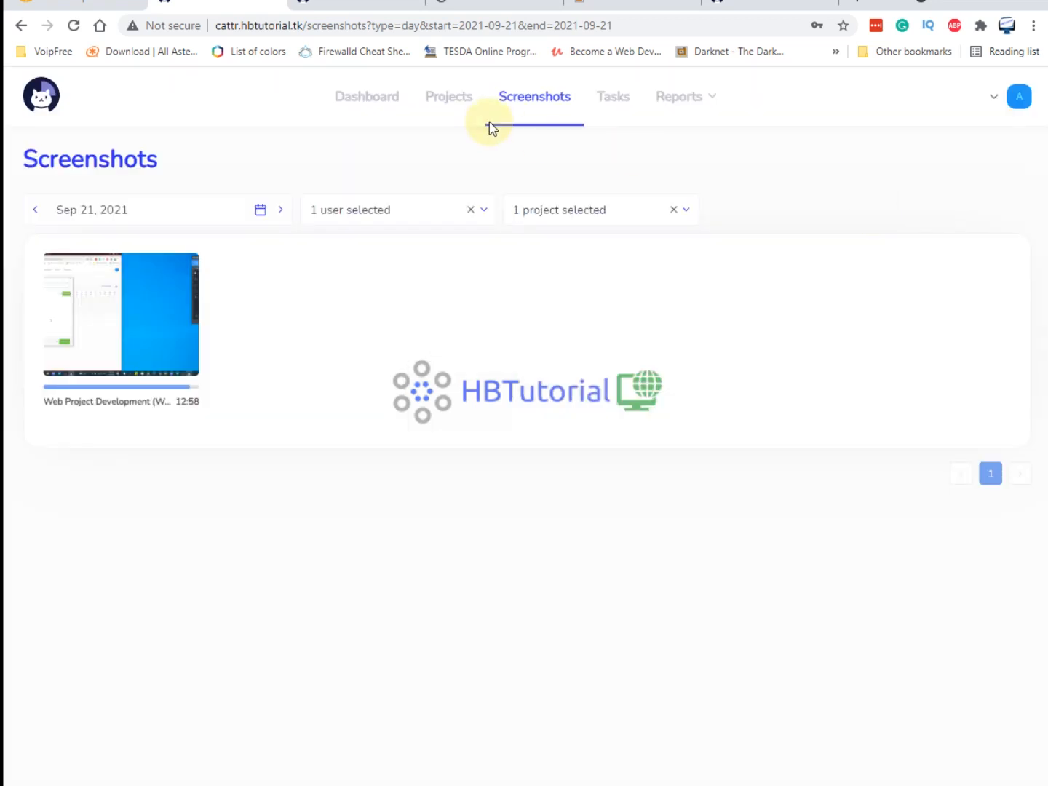
{"action": "left_click", "coordinate": [441, 98]}
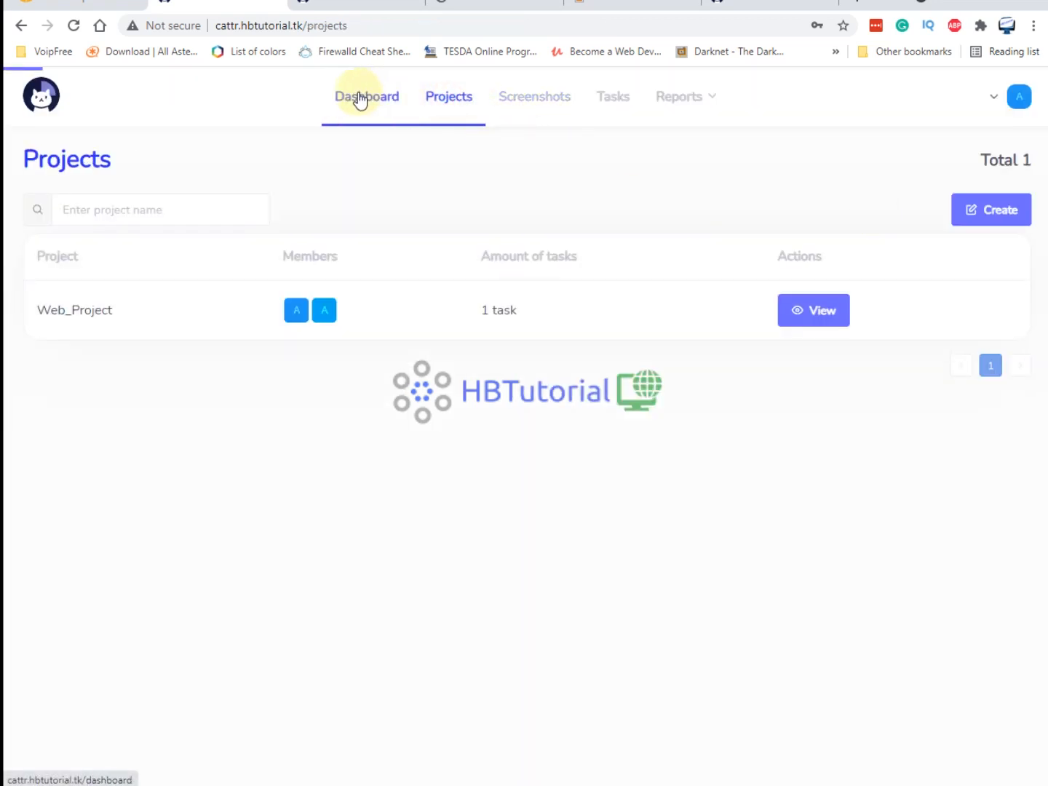
{"action": "left_click", "coordinate": [359, 98]}
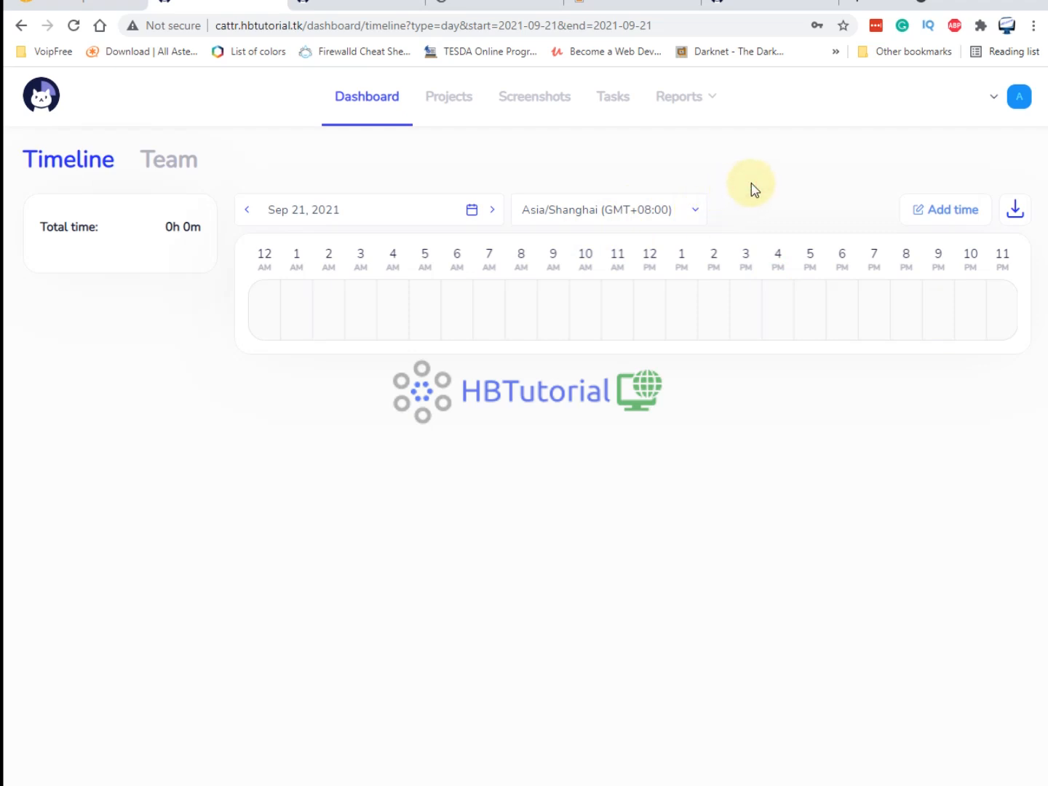
Reload the dashboard, select the green time block, and reload to show 0h 1m with two screenshots.
{"action": "left_click", "coordinate": [75, 26]}
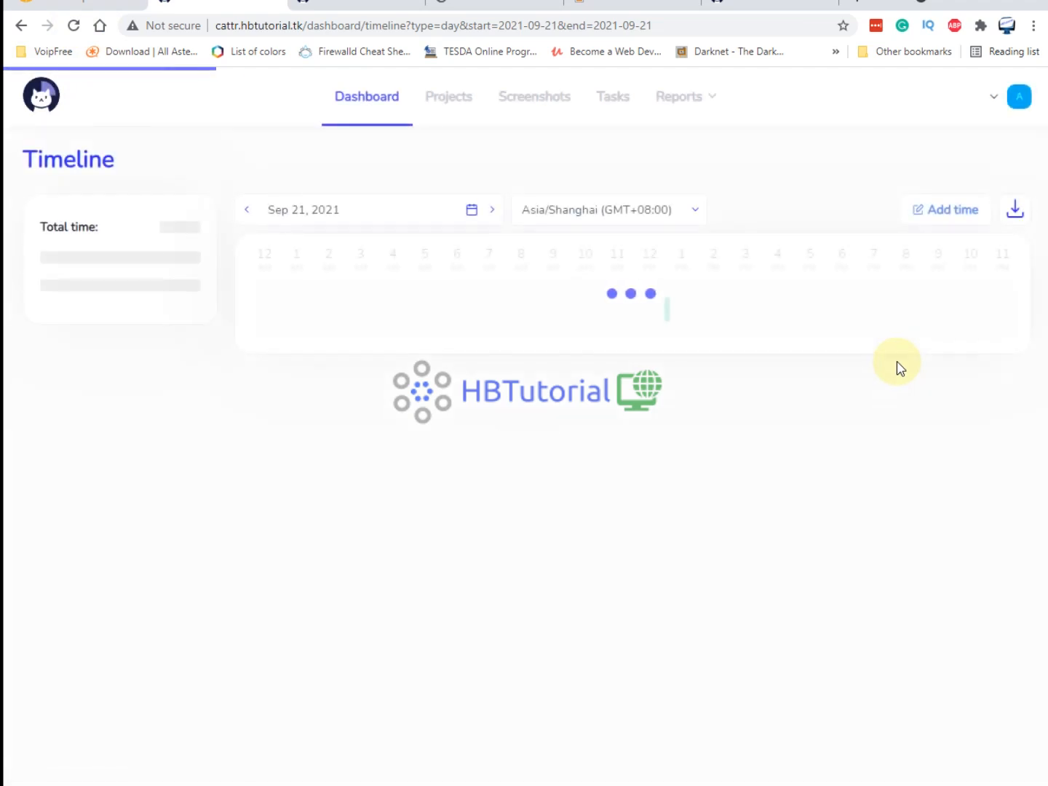
{"action": "mouse_move", "coordinate": [669, 322]}
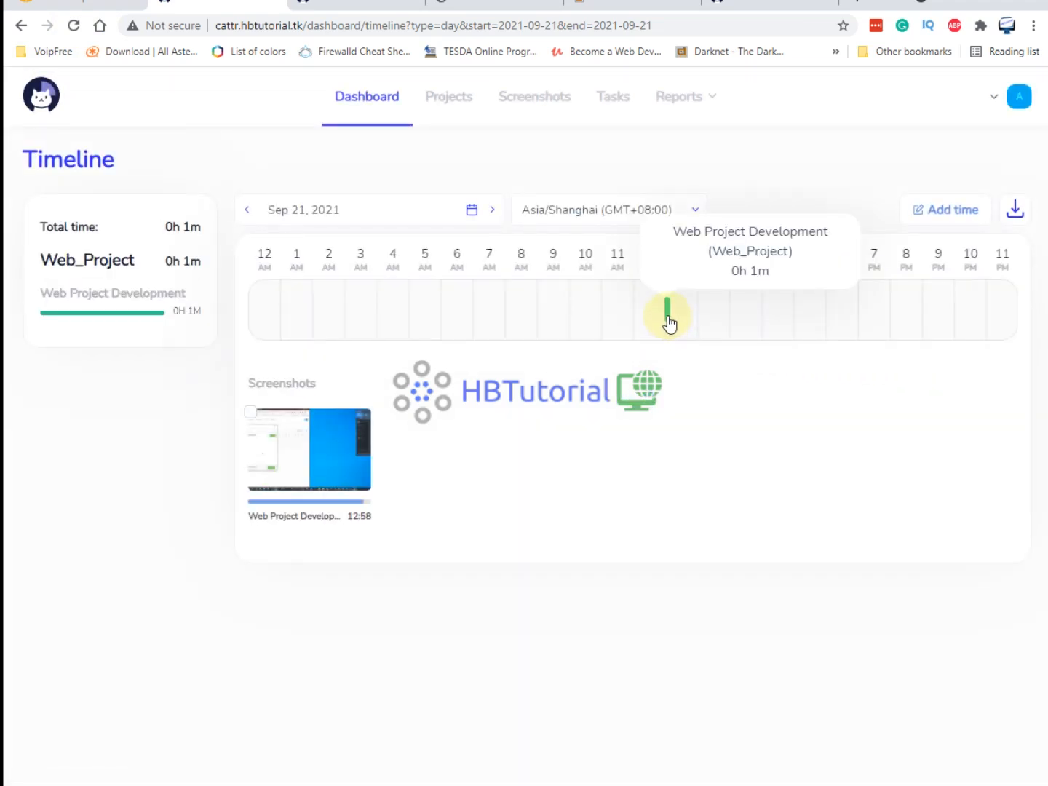
{"action": "left_click", "coordinate": [669, 319]}
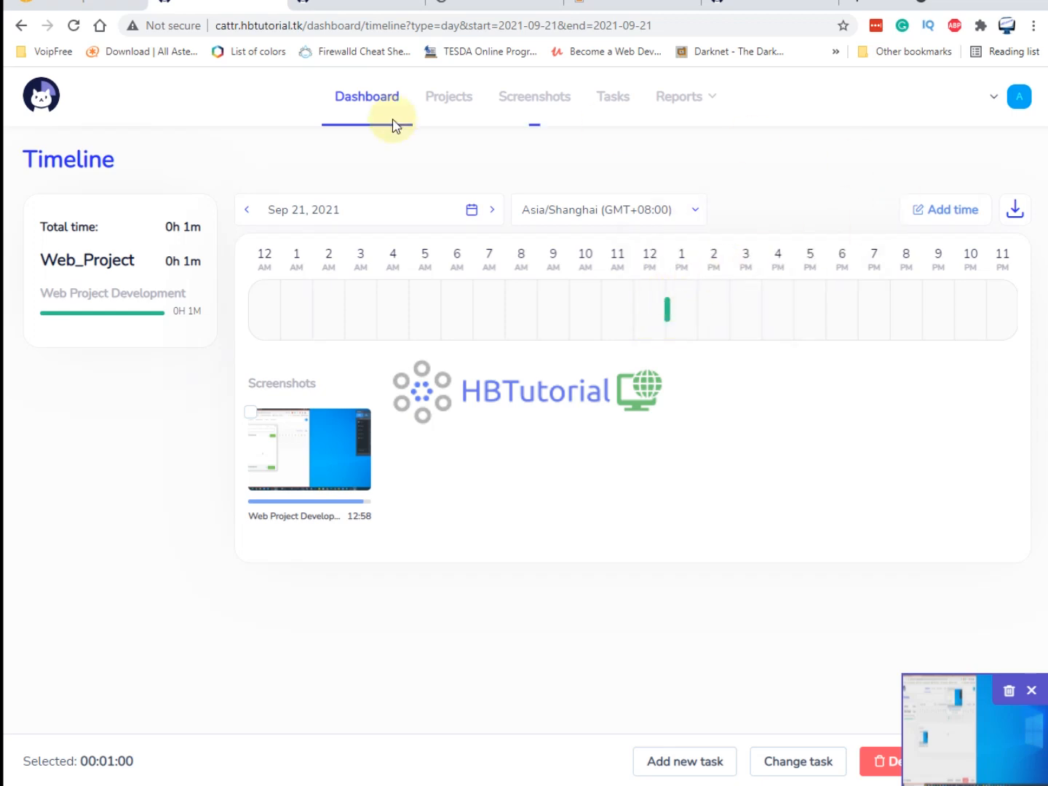
{"action": "left_click", "coordinate": [75, 26]}
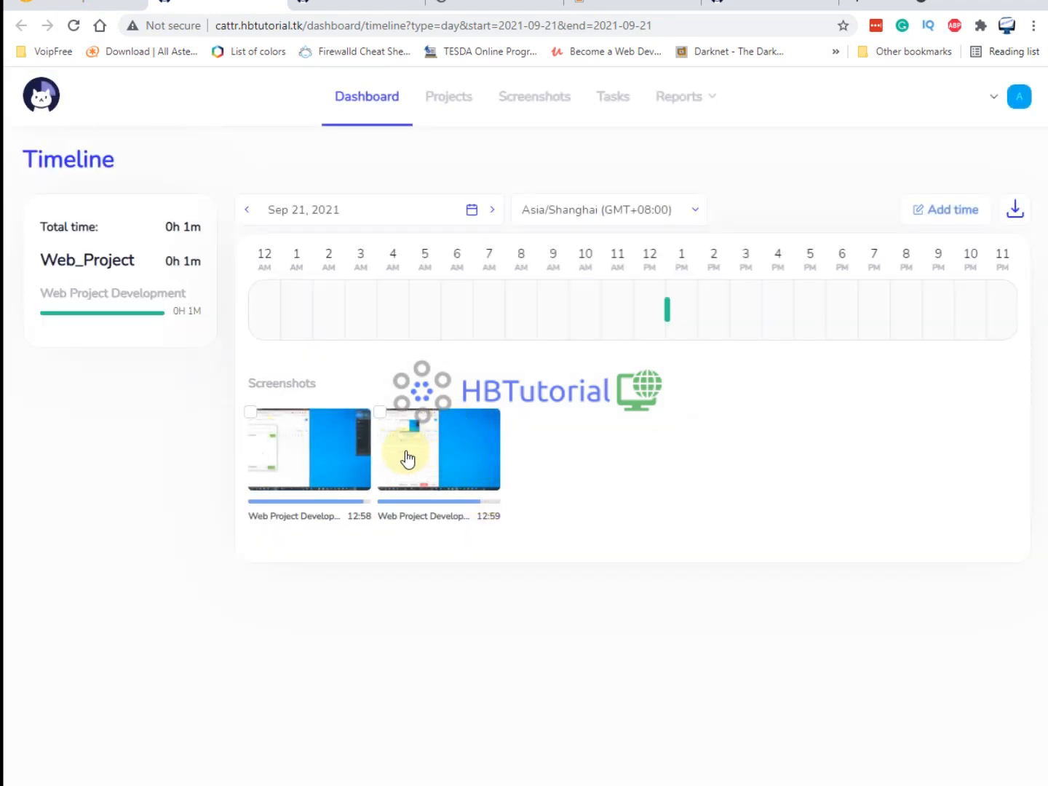
{"action": "mouse_move", "coordinate": [670, 323]}
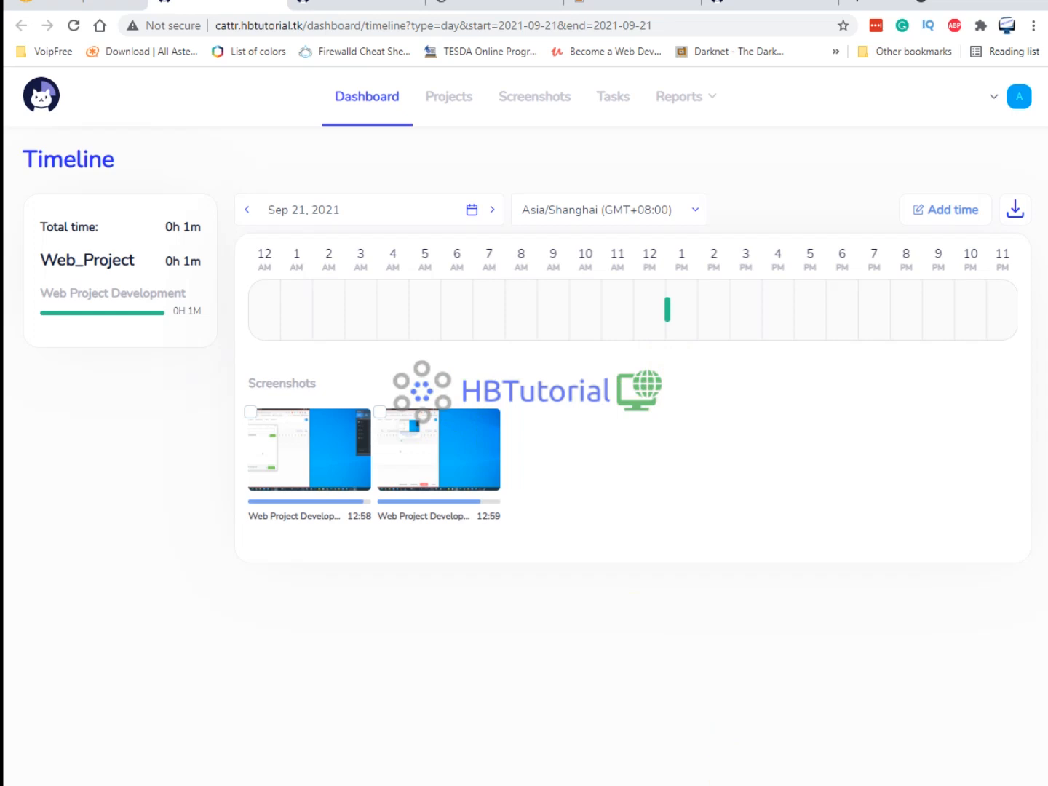
View the Web Project Development task in the desktop tracker and move its window lower-right.
{"action": "left_click", "coordinate": [742, 782]}
{"action": "left_click", "coordinate": [446, 263]}
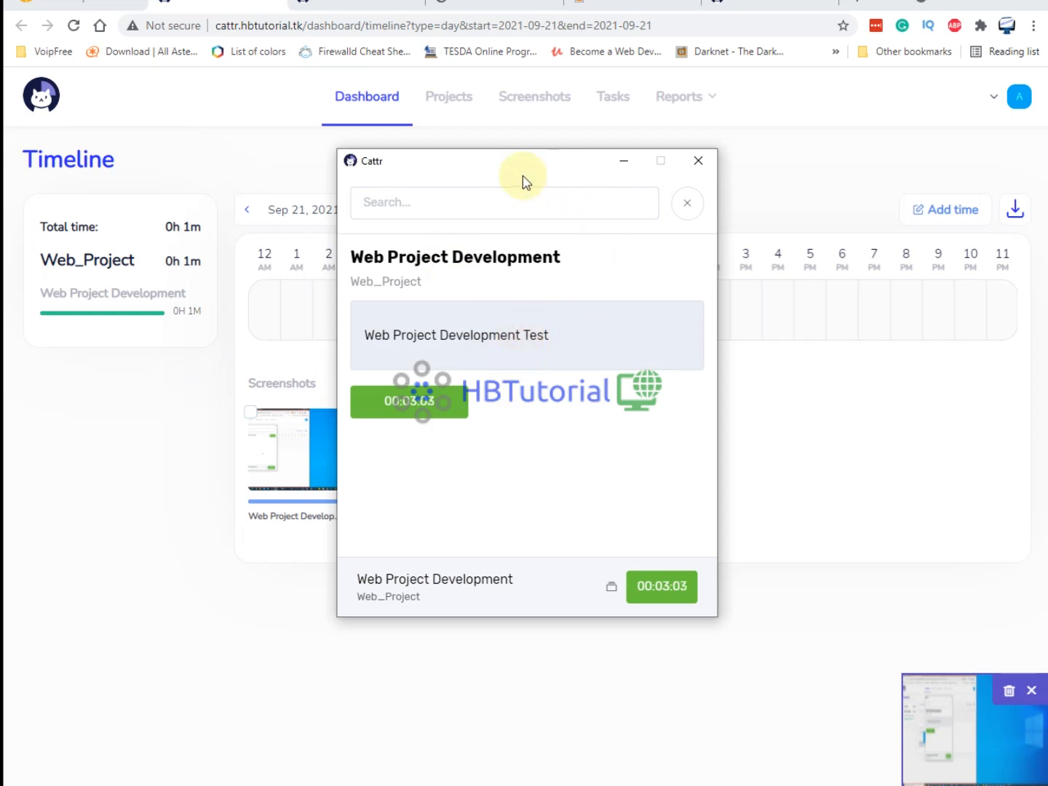
{"action": "left_click", "coordinate": [493, 163]}
{"action": "left_click_drag", "start_coordinate": [507, 168], "coordinate": [524, 215]}
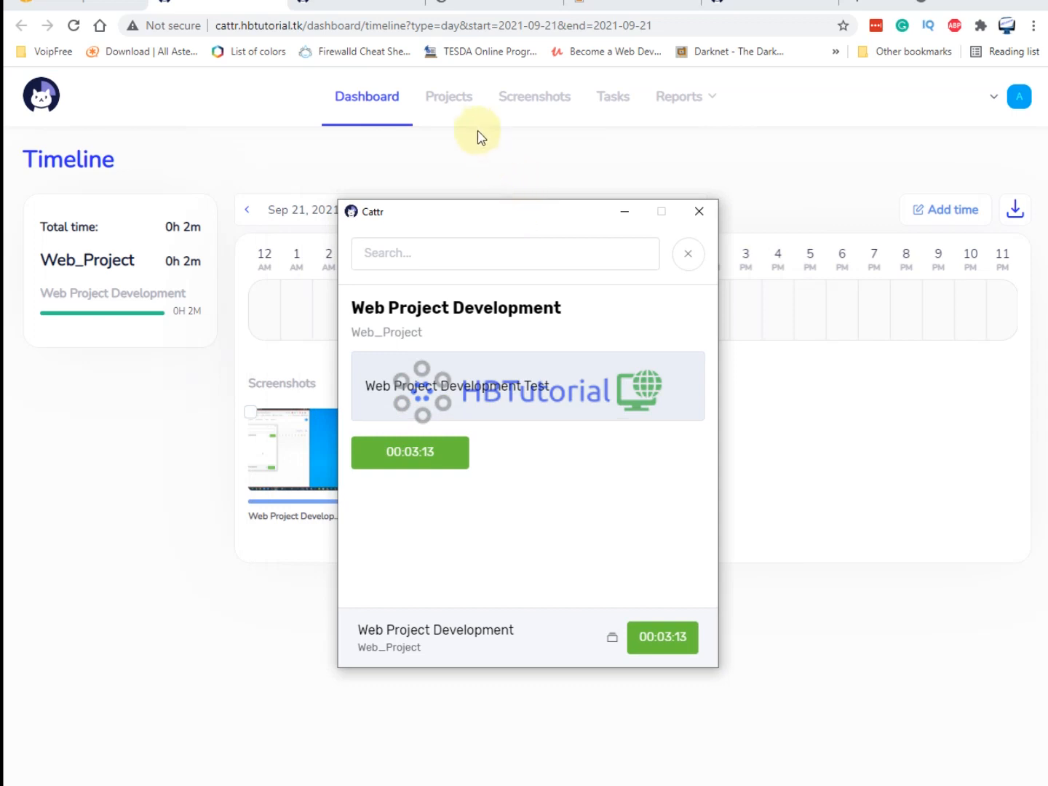
Check the Projects and Tasks lists, highlighting the Web_Project name.
{"action": "left_click", "coordinate": [462, 105]}
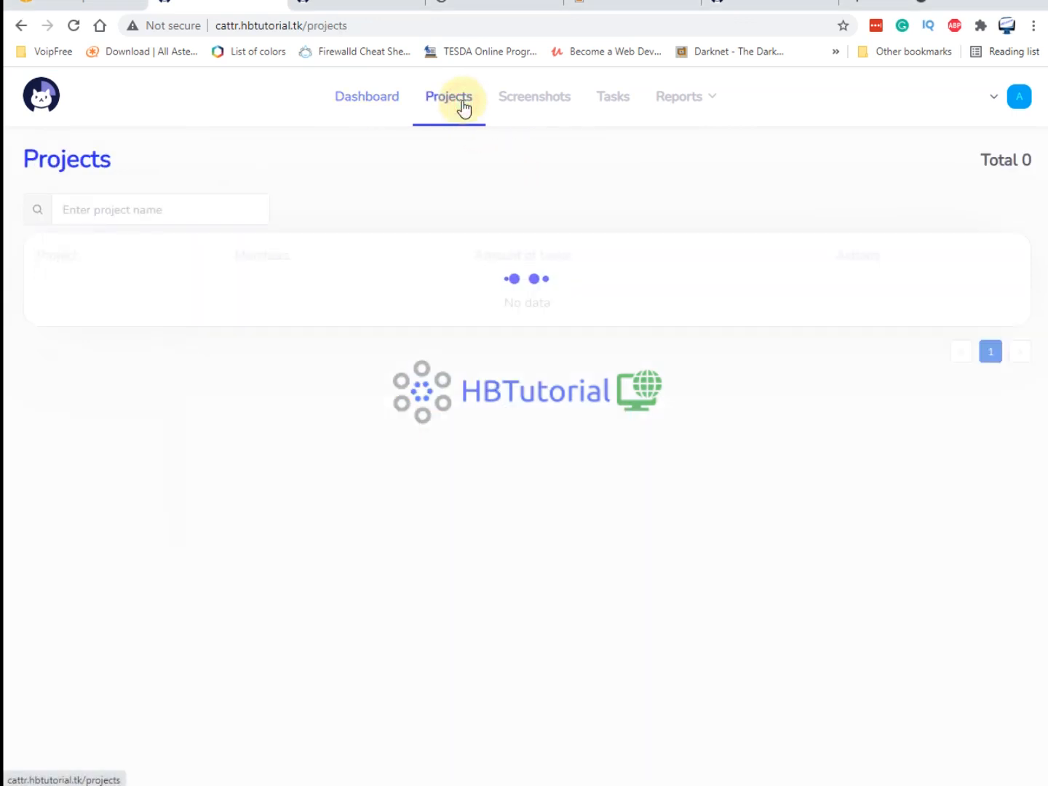
{"action": "left_click", "coordinate": [626, 108]}
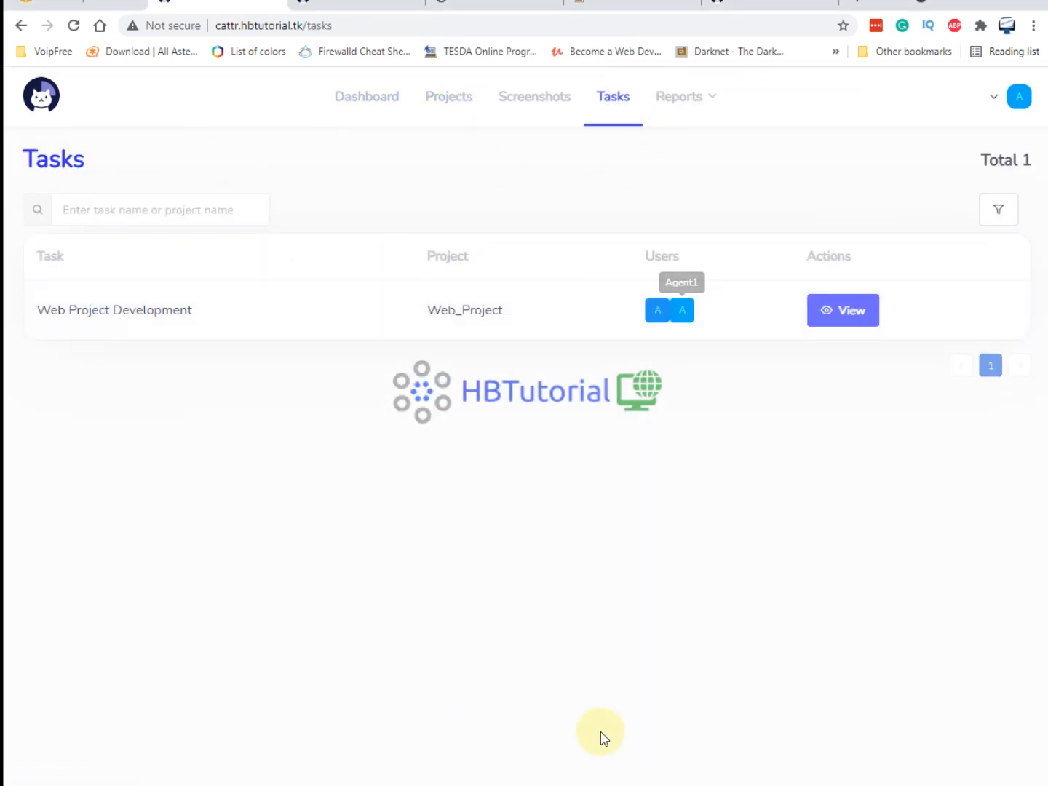
{"action": "left_click_drag", "start_coordinate": [428, 311], "coordinate": [585, 541]}
{"action": "left_click", "coordinate": [586, 541]}
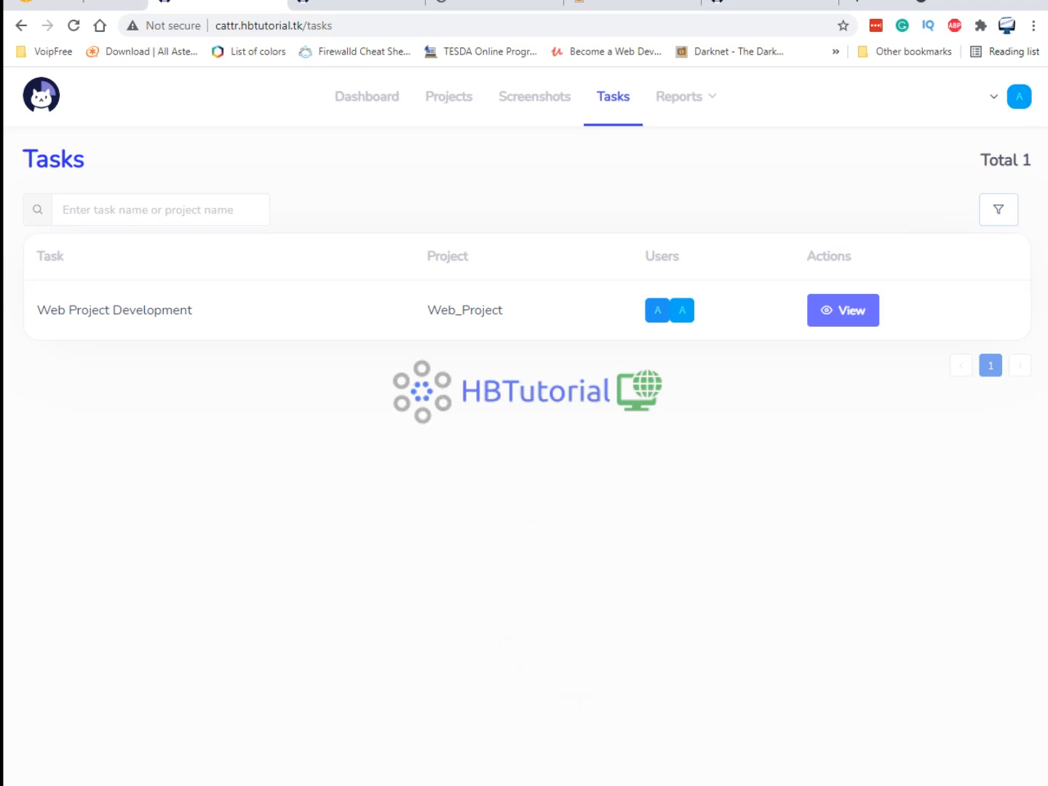
Highlight task and project names in the tracker, then view Dashboard and Screenshots showing three captures.
{"action": "left_click", "coordinate": [648, 785]}
{"action": "left_click", "coordinate": [524, 514]}
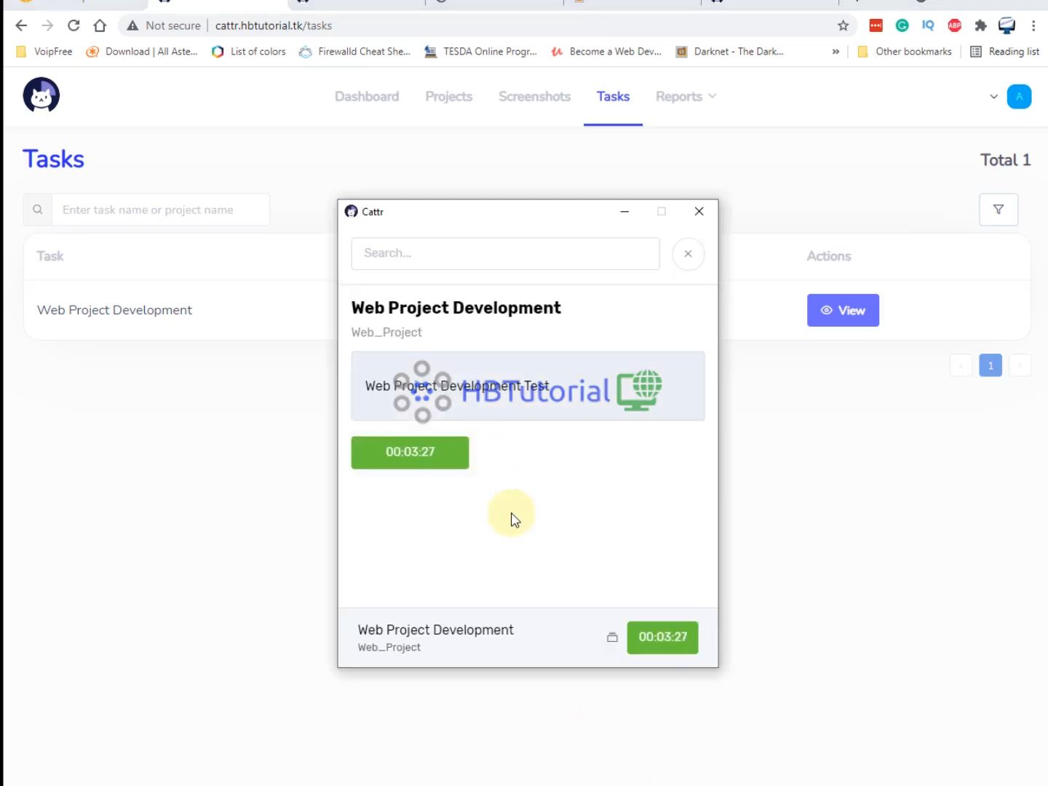
{"action": "left_click_drag", "start_coordinate": [385, 307], "coordinate": [613, 514]}
{"action": "left_click", "coordinate": [593, 513]}
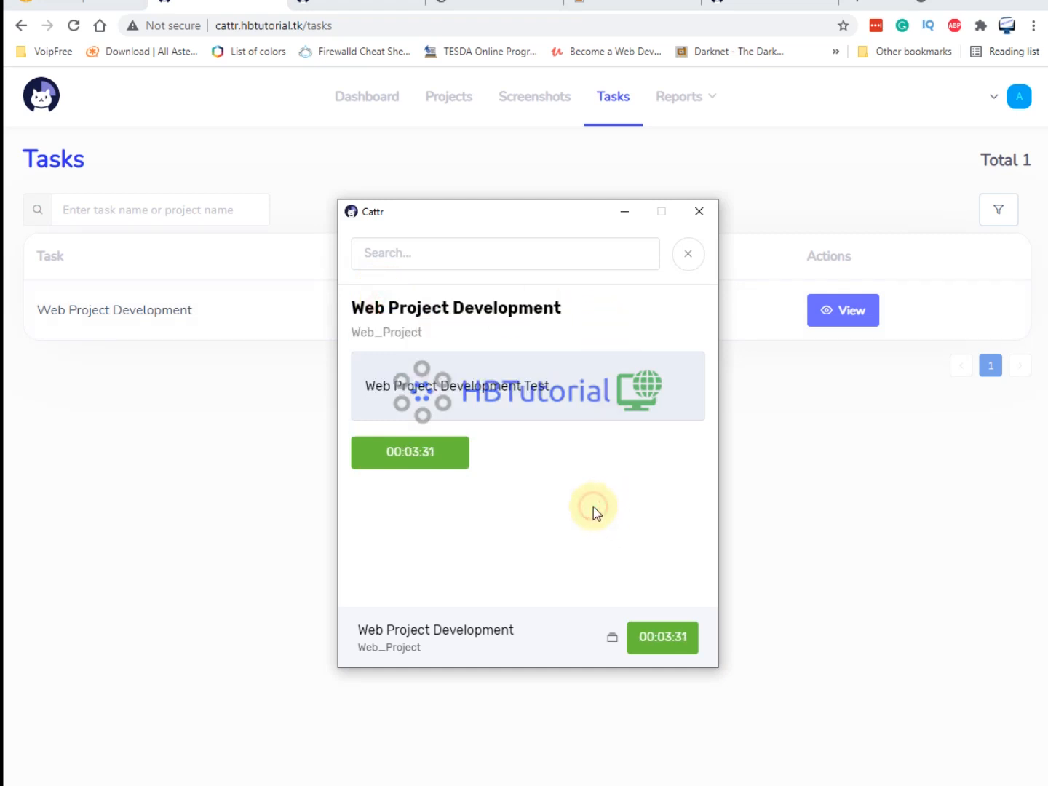
{"action": "left_click", "coordinate": [854, 477]}
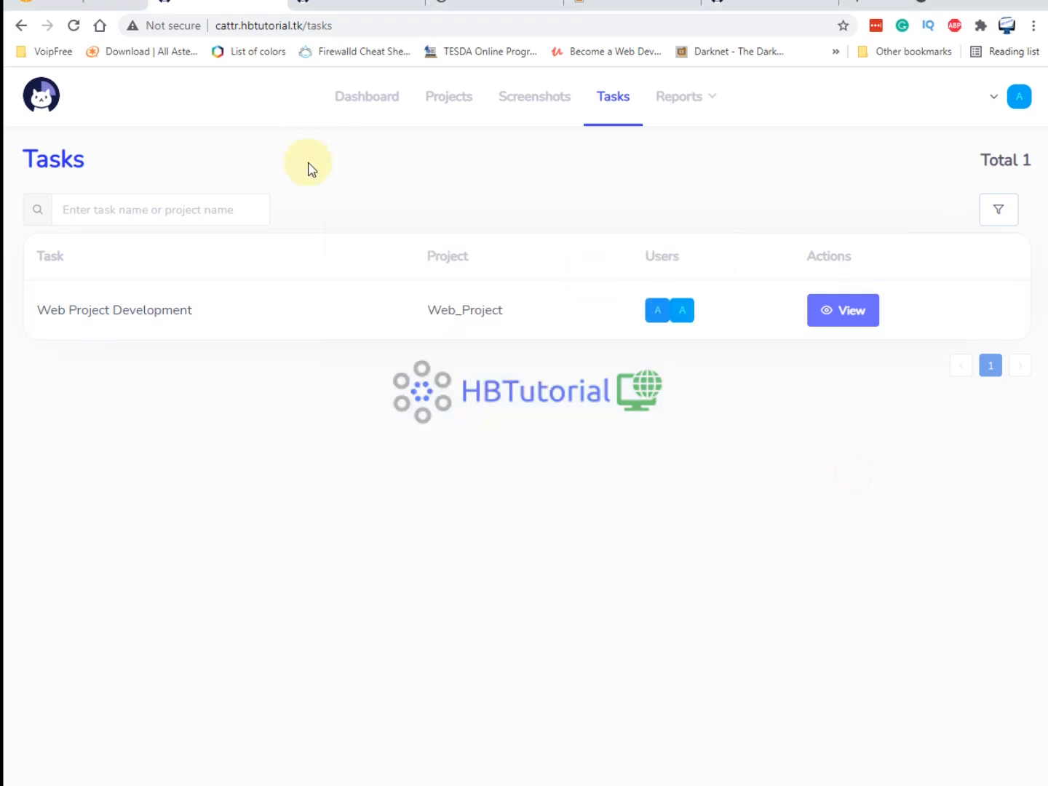
{"action": "left_click", "coordinate": [363, 103]}
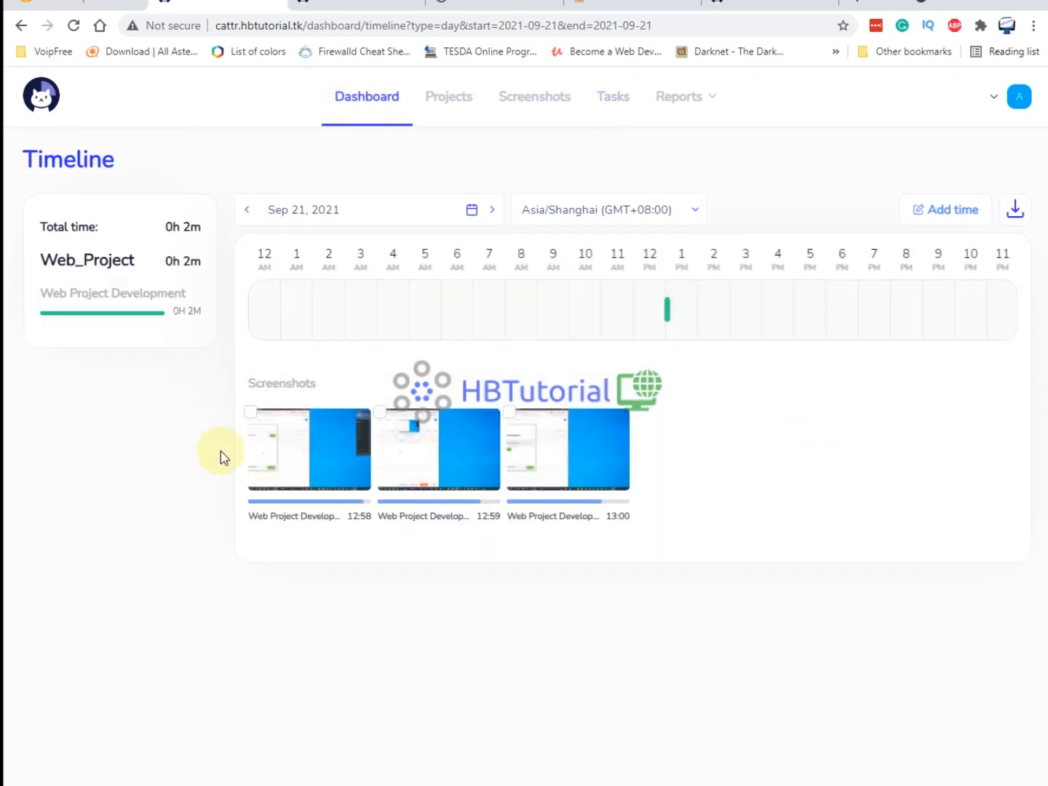
{"action": "left_click", "coordinate": [504, 93]}
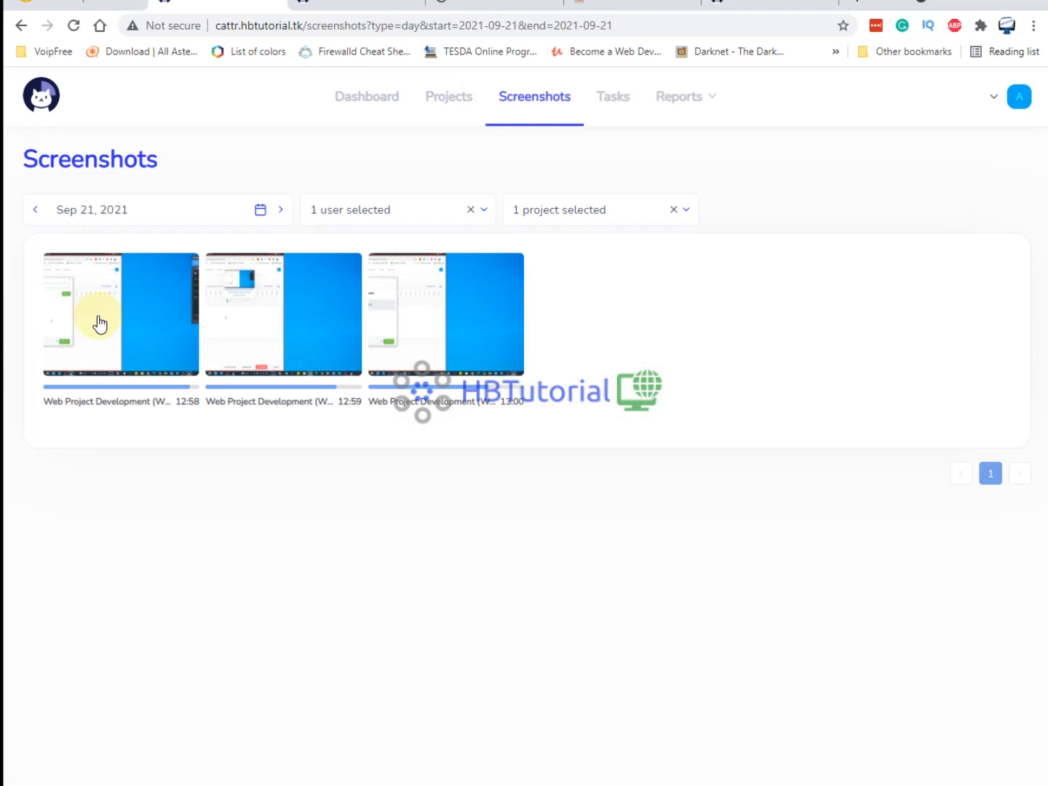
Stop, briefly restart, then stop the Web Project Development timer at 00:03:49 and open Dashboard.
{"action": "left_click", "coordinate": [704, 784]}
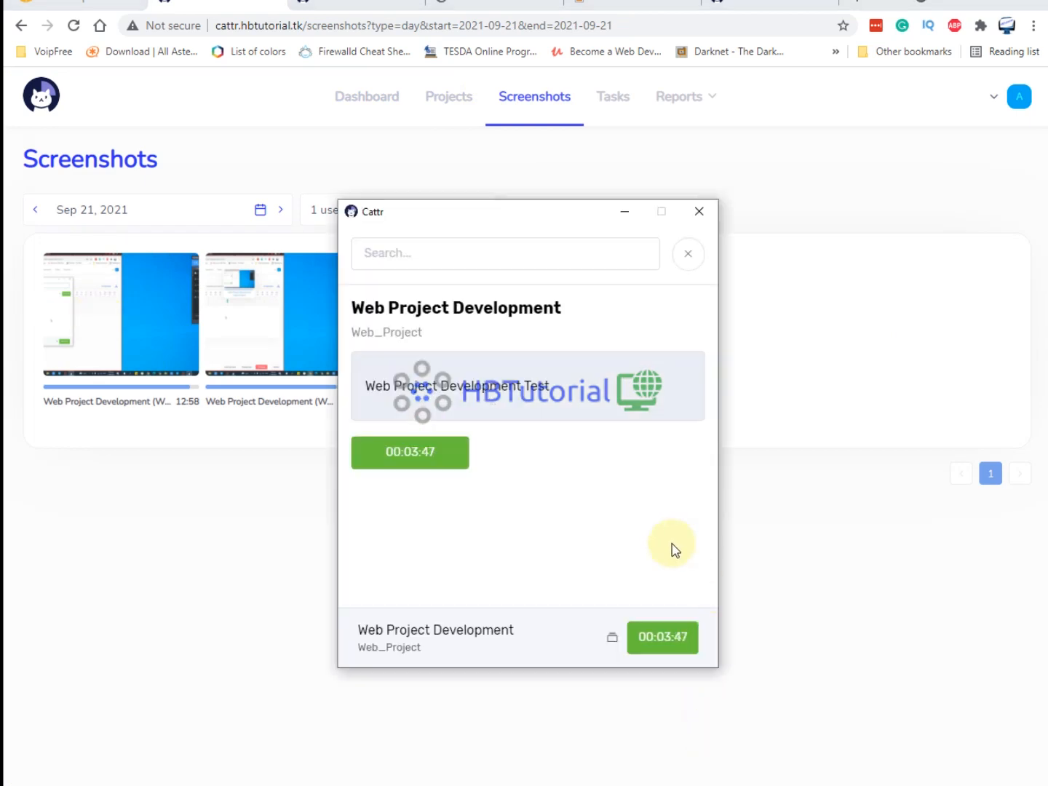
{"action": "left_click", "coordinate": [667, 639]}
{"action": "left_click", "coordinate": [418, 464]}
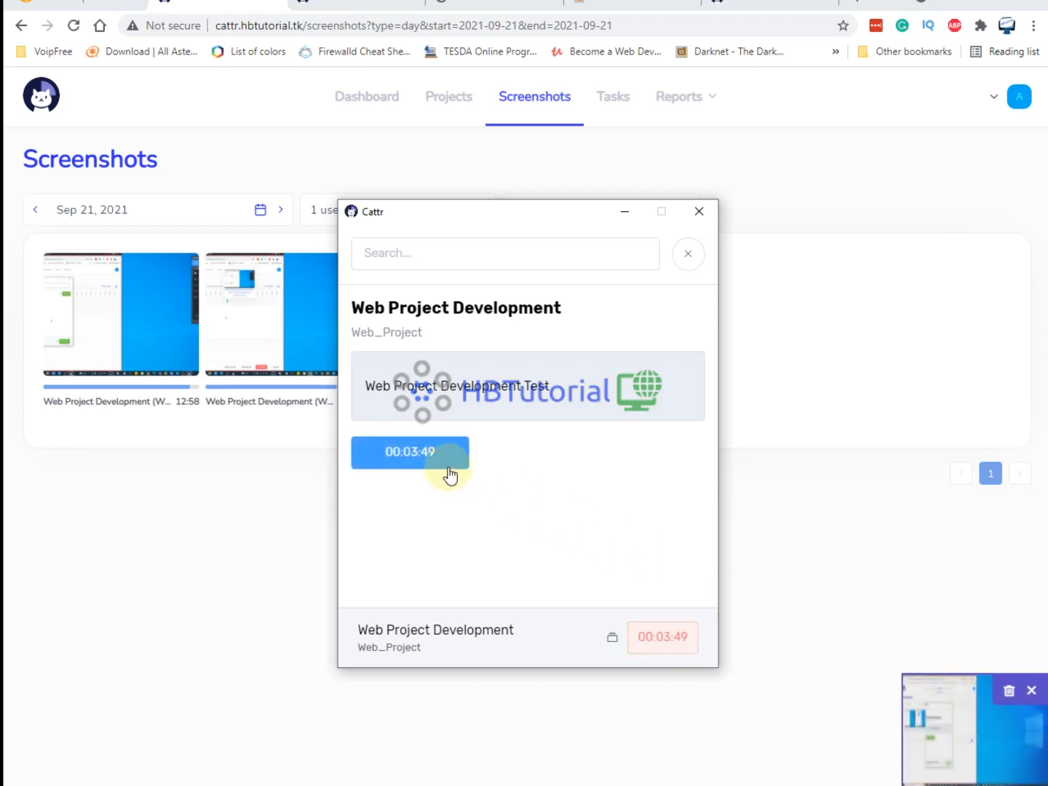
{"action": "left_click", "coordinate": [429, 454]}
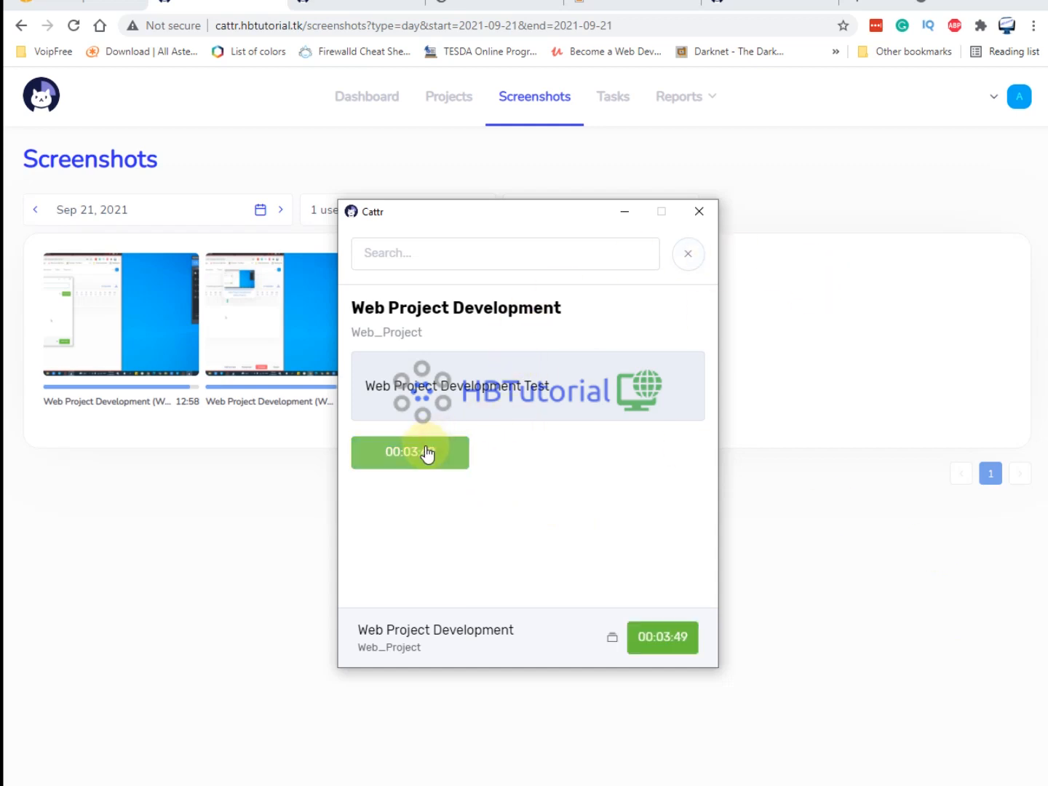
{"action": "left_click", "coordinate": [788, 380]}
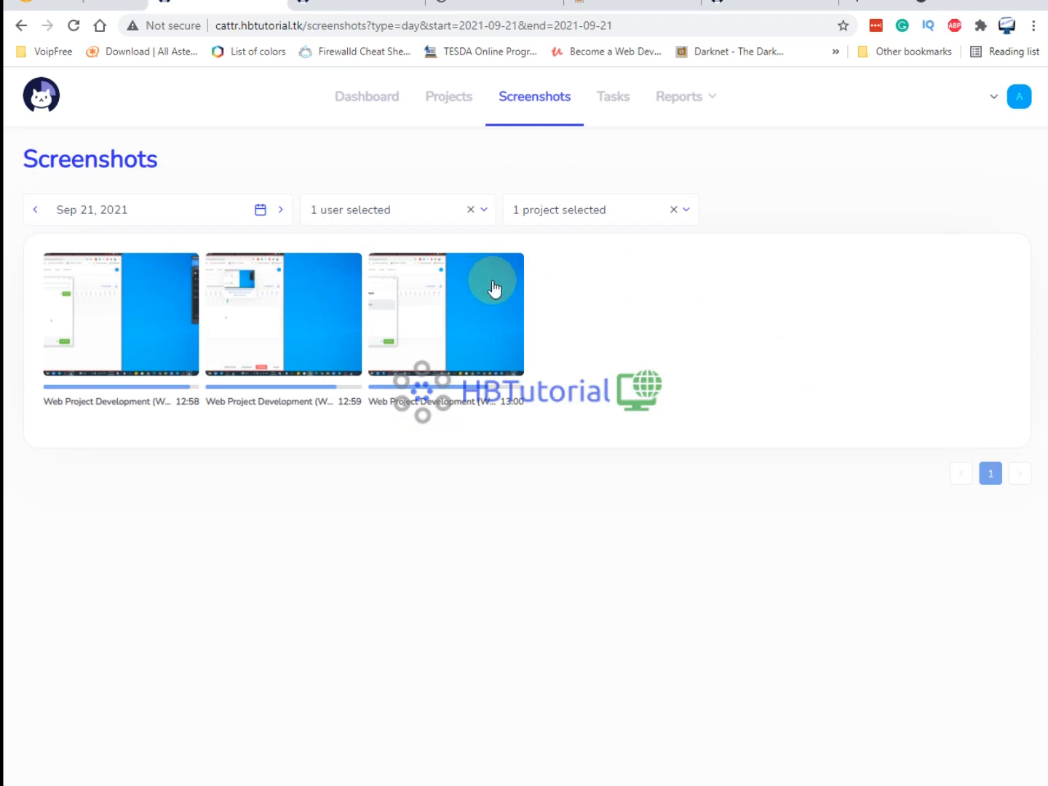
{"action": "left_click", "coordinate": [665, 511]}
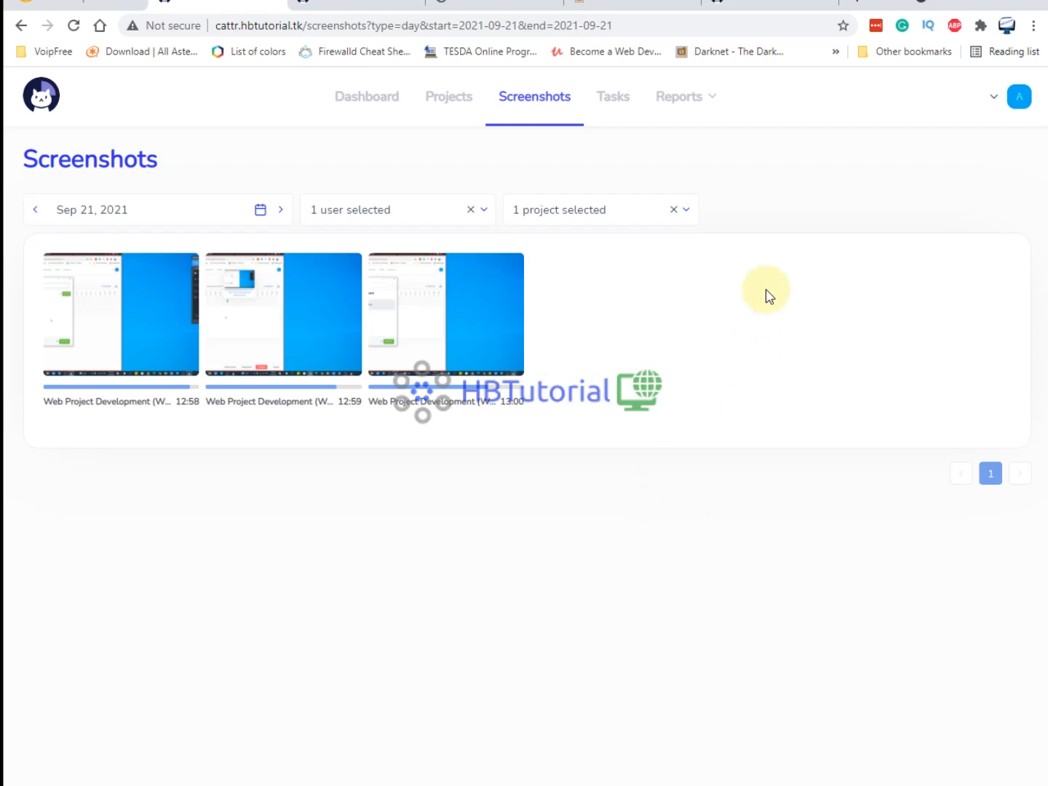
{"action": "left_click", "coordinate": [377, 106]}
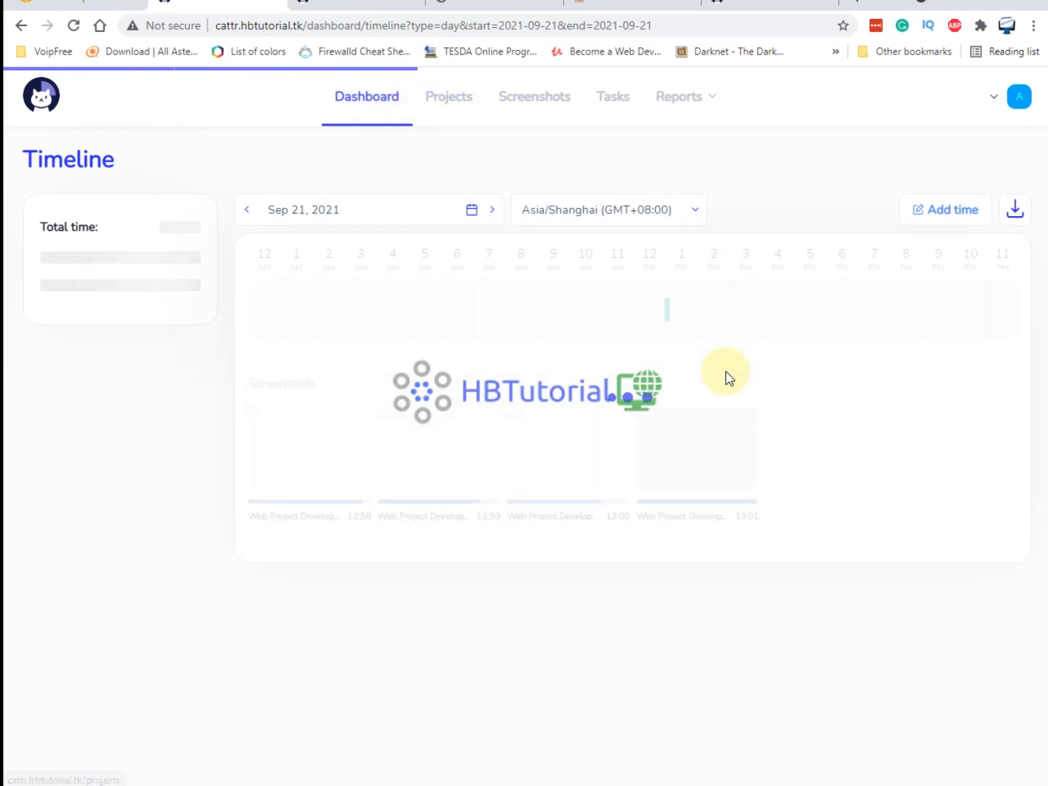
Let the timeline load to 0h 3m on Web_Project, then switch to Downloads and back.
{"action": "mouse_move", "coordinate": [668, 310]}
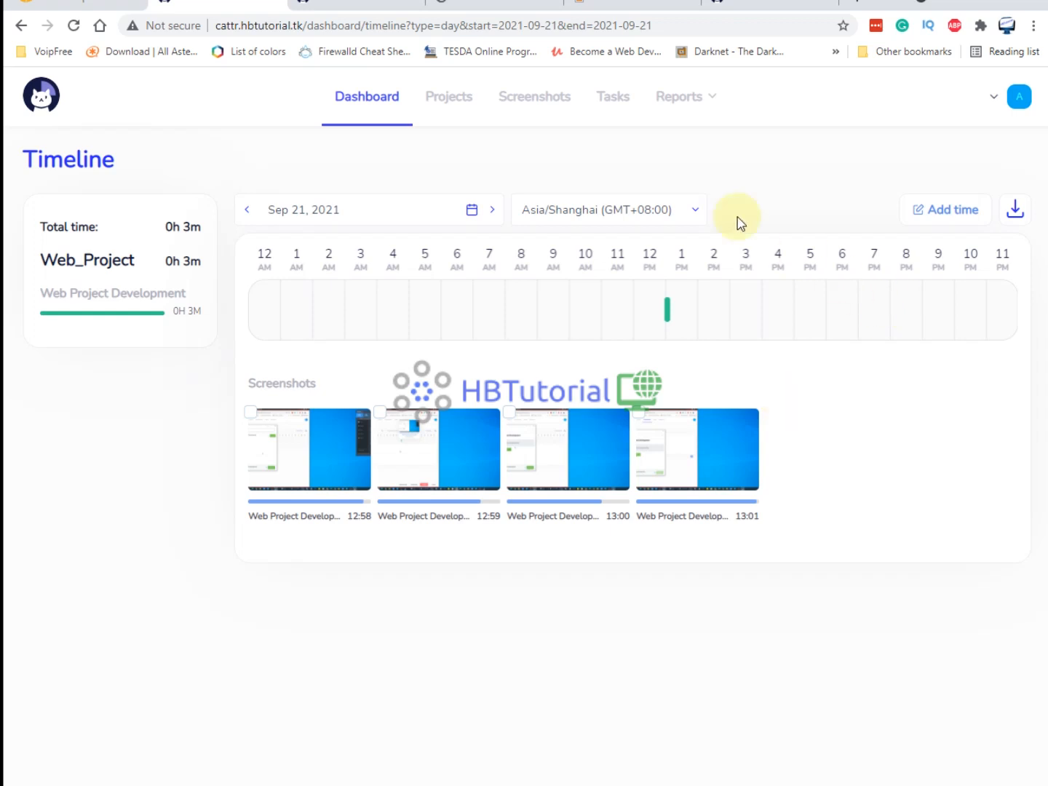
{"action": "left_click", "coordinate": [350, 11]}
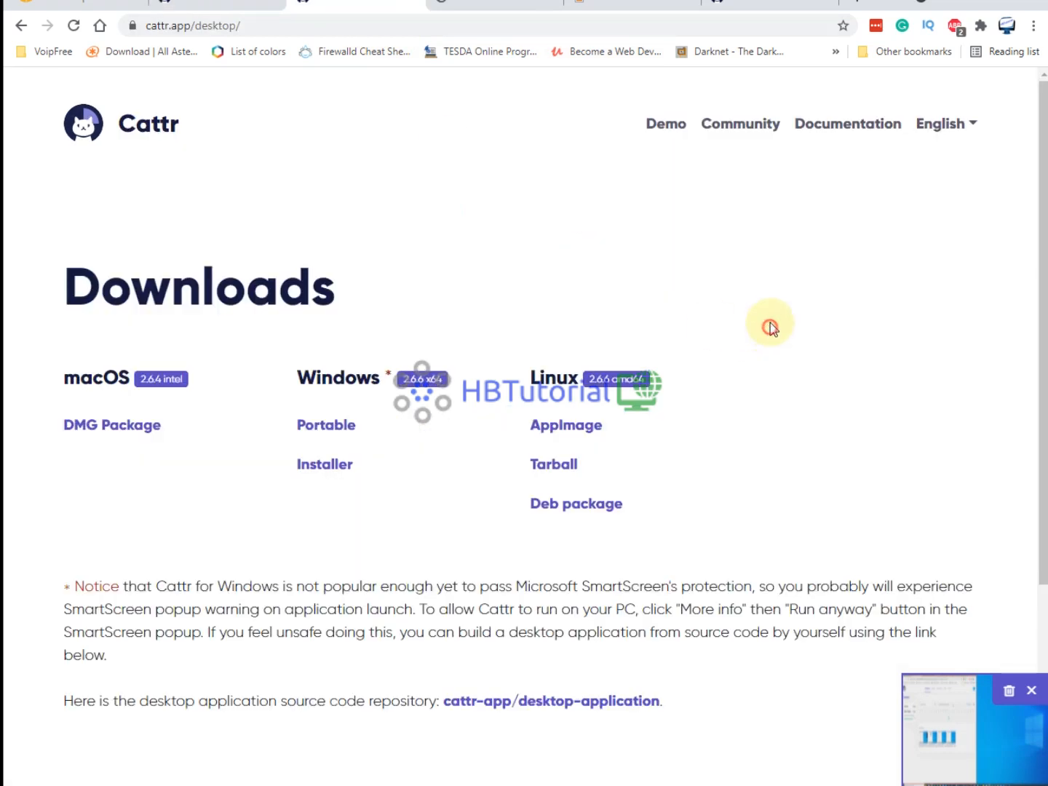
{"action": "left_click", "coordinate": [211, 10]}
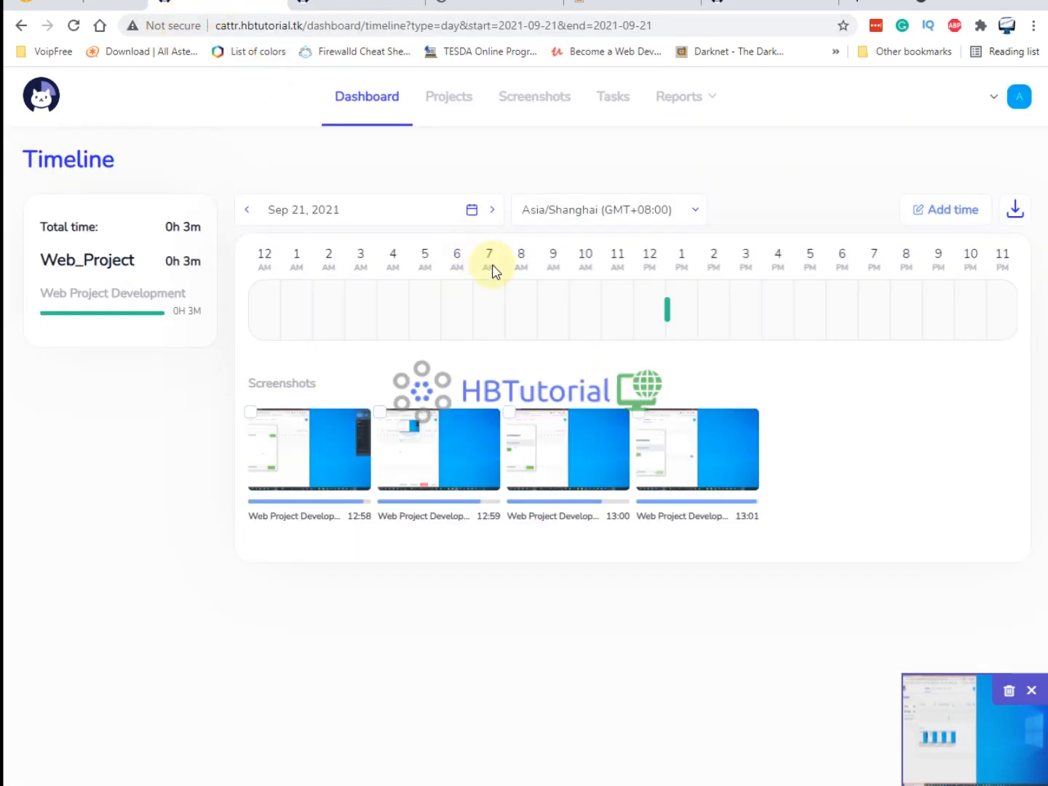